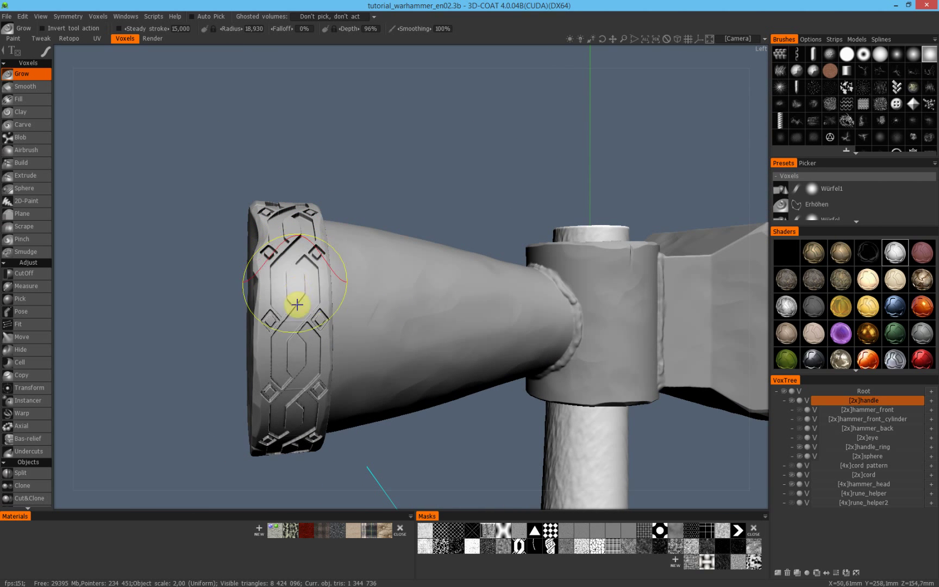
# Examine the ornament band around the hammer head's round end from several sides
pyautogui.scroll(-3, 288, 419)
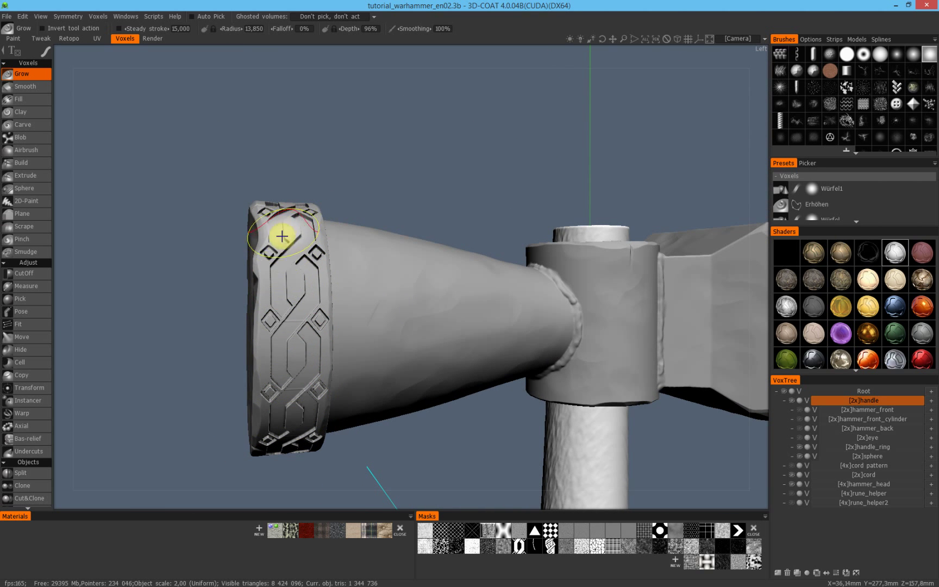
pyautogui.moveTo(289, 237)
pyautogui.mouseDown(button='right')
pyautogui.moveTo(290, 266)
pyautogui.moveTo(315, 300)
pyautogui.moveTo(377, 326)
pyautogui.moveTo(287, 298)
pyautogui.moveTo(505, 254)
pyautogui.mouseUp(button='right')
pyautogui.moveTo(377, 237)
pyautogui.mouseDown(button='right')
pyautogui.moveTo(350, 237)
pyautogui.moveTo(309, 311)
pyautogui.moveTo(399, 276)
pyautogui.moveTo(438, 209)
pyautogui.moveTo(423, 147)
pyautogui.mouseUp(button='right')
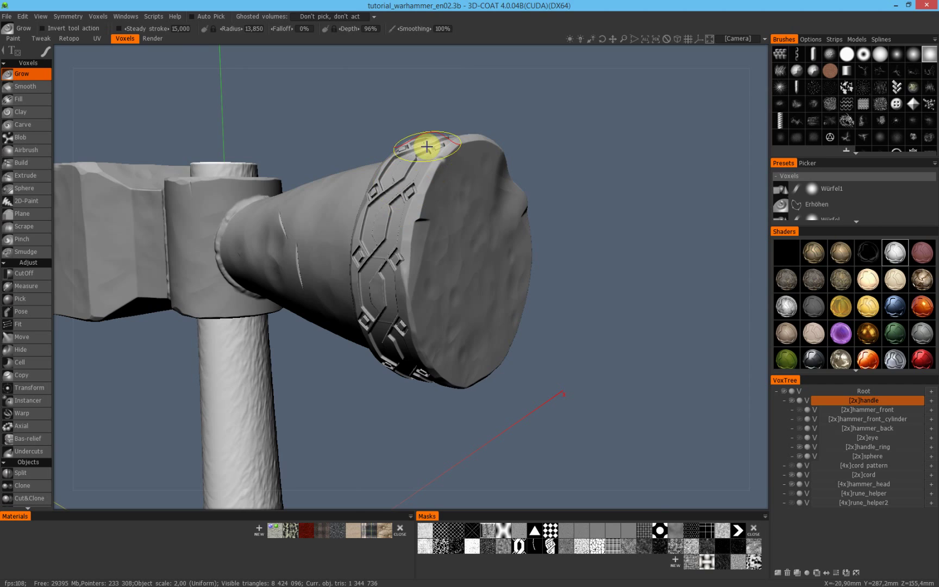
pyautogui.moveTo(411, 274); pyautogui.dragTo(476, 327, button='right')
# Examine the carved ornament on the handle ring below the cord, and the hammer as a whole
pyautogui.keyDown('alt'); pyautogui.moveTo(435, 248); pyautogui.dragTo(259, 241); pyautogui.keyUp('alt')
pyautogui.keyDown('alt'); pyautogui.moveTo(441, 315); pyautogui.dragTo(303, 210, button='middle'); pyautogui.keyUp('alt')
pyautogui.keyDown('alt'); pyautogui.moveTo(304, 211); pyautogui.dragTo(462, 256, button='right'); pyautogui.keyUp('alt')
pyautogui.keyDown('alt'); pyautogui.moveTo(380, 375); pyautogui.dragTo(396, 354, button='middle'); pyautogui.keyUp('alt')
pyautogui.moveTo(398, 356); pyautogui.dragTo(448, 329, button='right')
pyautogui.keyDown('alt'); pyautogui.moveTo(398, 340); pyautogui.dragTo(331, 343, button='middle'); pyautogui.keyUp('alt')
pyautogui.keyDown('alt'); pyautogui.moveTo(357, 339); pyautogui.dragTo(377, 344, button='right'); pyautogui.keyUp('alt')
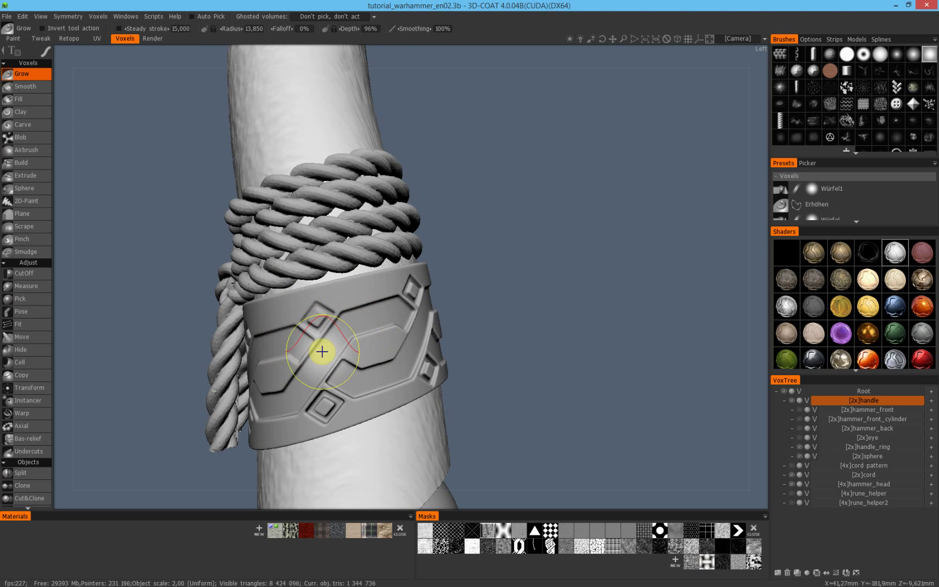
pyautogui.moveTo(390, 329); pyautogui.dragTo(432, 367, button='right')
pyautogui.moveTo(433, 367); pyautogui.dragTo(465, 391)
pyautogui.moveTo(449, 372); pyautogui.dragTo(467, 371, button='right')
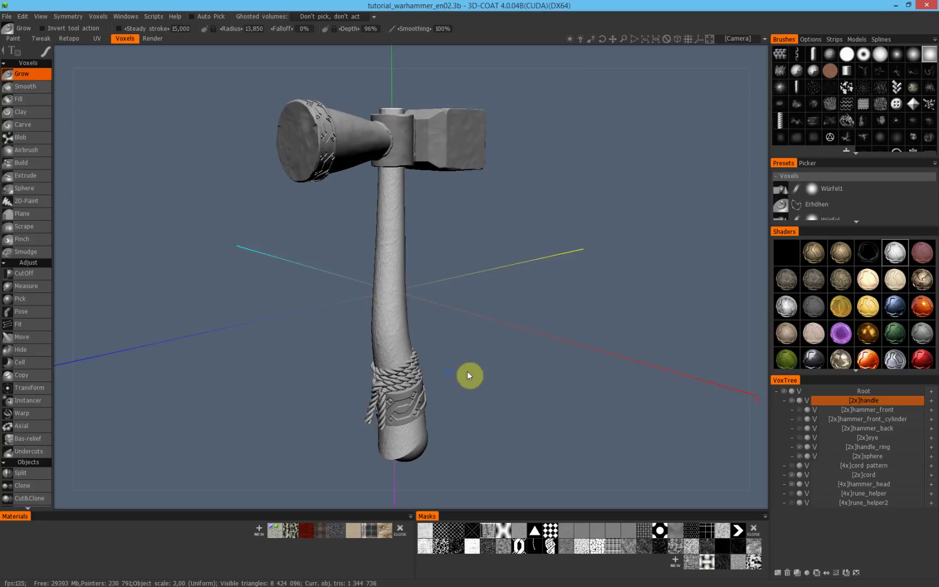
pyautogui.moveTo(451, 346); pyautogui.dragTo(472, 365, button='middle')
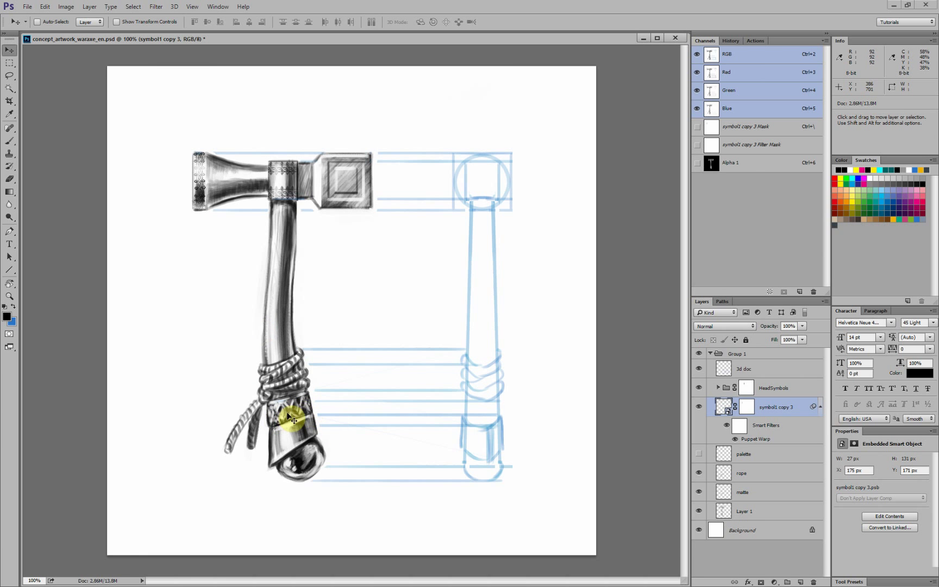
# Switch to Photoshop and open the contents of the symbol1 copy 3 smart object from the hammer concept artwork
pyautogui.hotkey('ctrl', '+')
pyautogui.moveTo(342, 250); pyautogui.dragTo(445, 326)
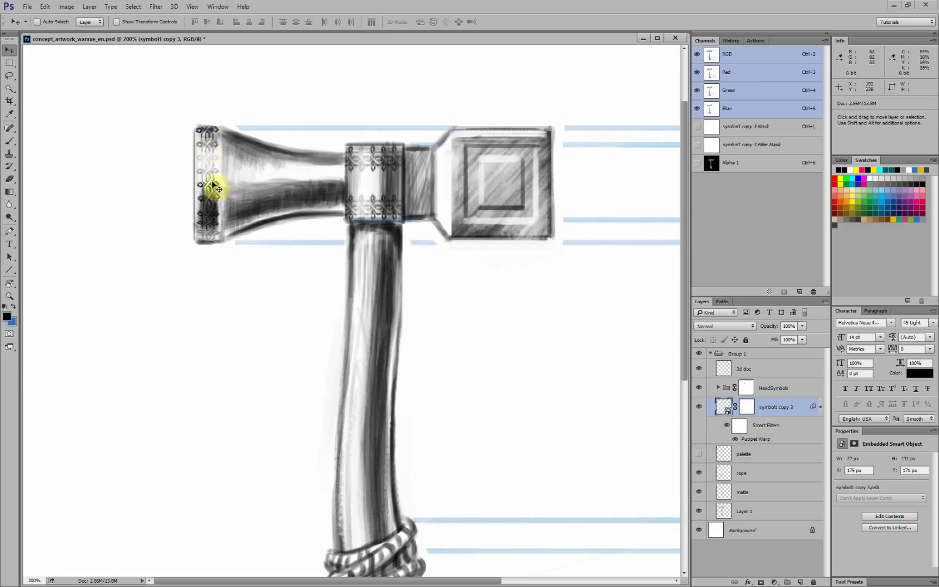
pyautogui.doubleClick(725, 411)
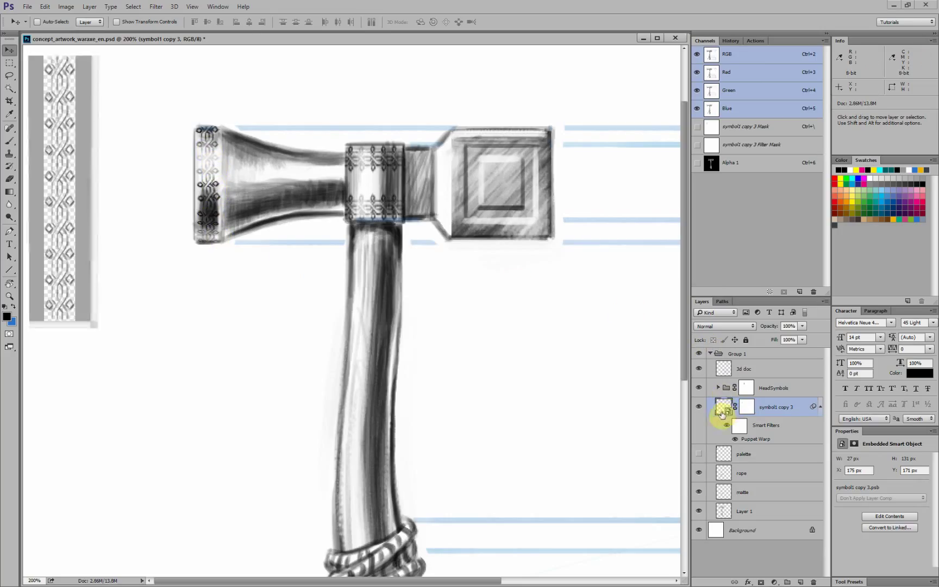
pyautogui.moveTo(45, 49); pyautogui.dragTo(86, 110)
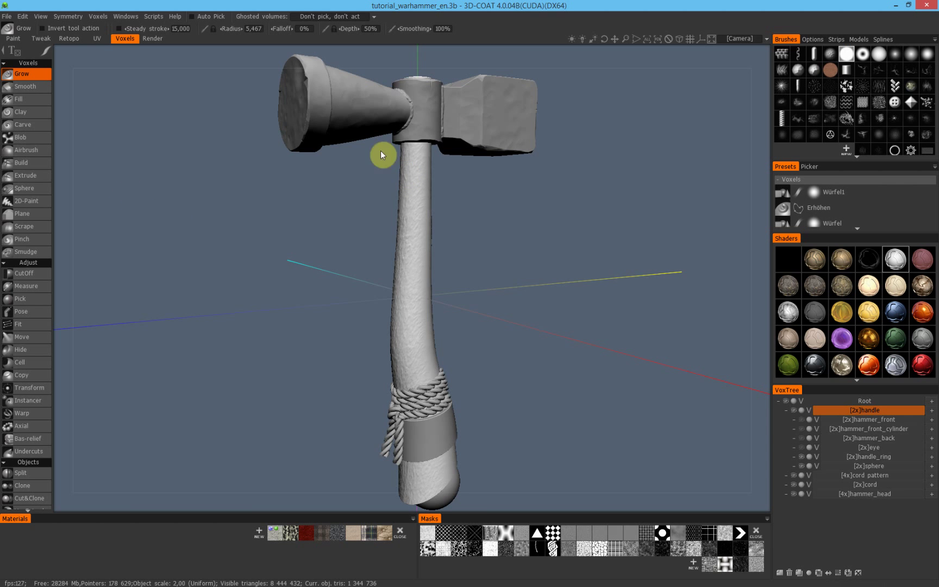
# Switch to 3D-Coat and examine the undecorated hammer's head rim and handle ring where the ornament belongs
pyautogui.keyDown('alt'); pyautogui.moveTo(352, 97); pyautogui.dragTo(316, 96); pyautogui.keyUp('alt')
pyautogui.keyDown('alt'); pyautogui.moveTo(361, 105); pyautogui.dragTo(351, 179, button='middle'); pyautogui.keyUp('alt')
pyautogui.moveTo(350, 180)
pyautogui.keyDown('alt'); pyautogui.mouseDown()
pyautogui.moveTo(304, 168)
pyautogui.moveTo(333, 212)
pyautogui.mouseUp(); pyautogui.keyUp('alt')
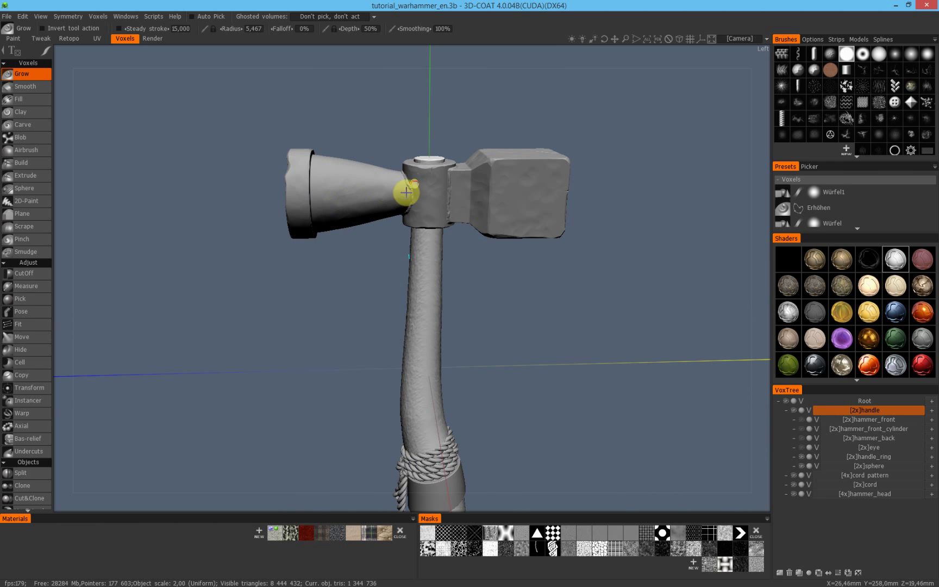
pyautogui.keyDown('alt'); pyautogui.moveTo(351, 298); pyautogui.dragTo(349, 276, button='middle'); pyautogui.keyUp('alt')
pyautogui.keyDown('alt'); pyautogui.moveTo(349, 281); pyautogui.dragTo(335, 253); pyautogui.keyUp('alt')
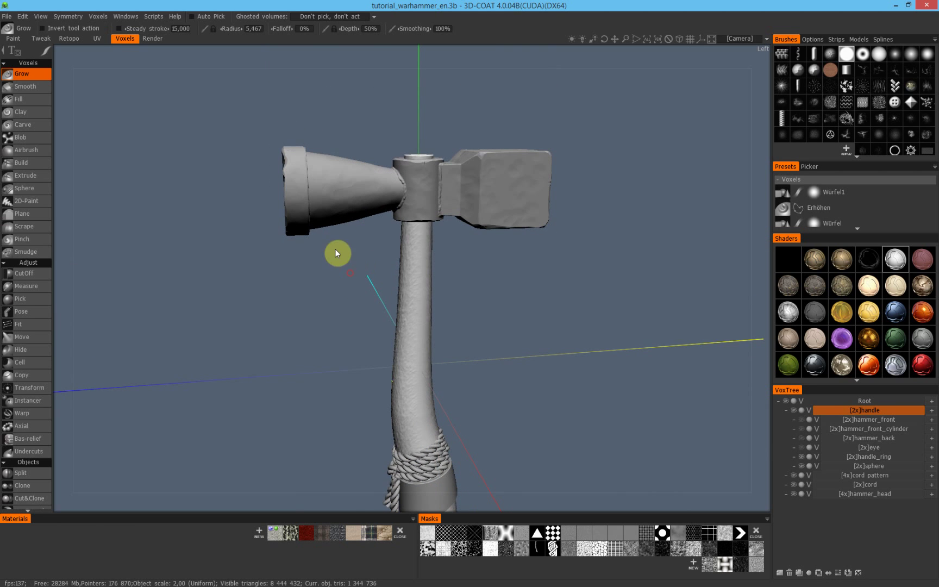
pyautogui.keyDown('alt'); pyautogui.moveTo(306, 194); pyautogui.dragTo(287, 140); pyautogui.keyUp('alt')
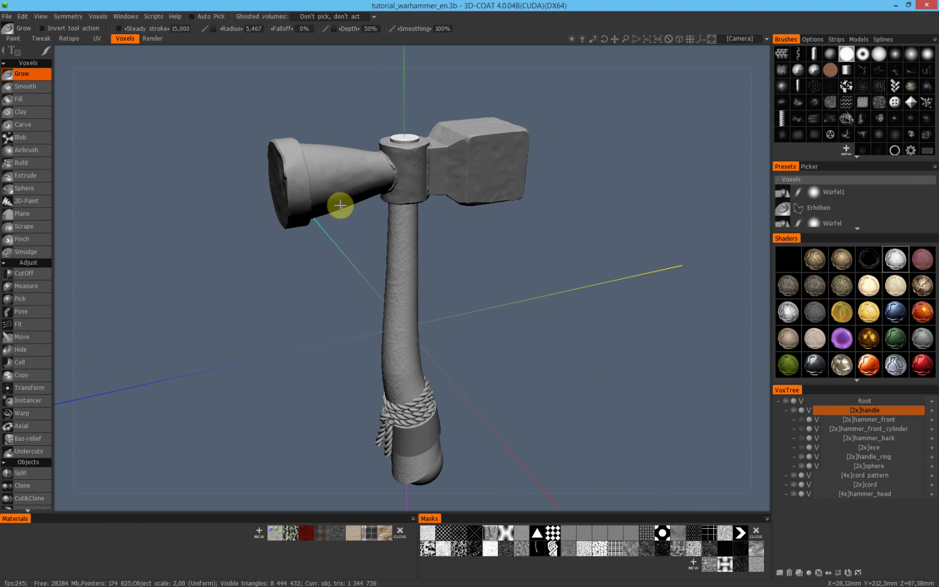
pyautogui.keyDown('alt'); pyautogui.moveTo(318, 208); pyautogui.dragTo(298, 141); pyautogui.keyUp('alt')
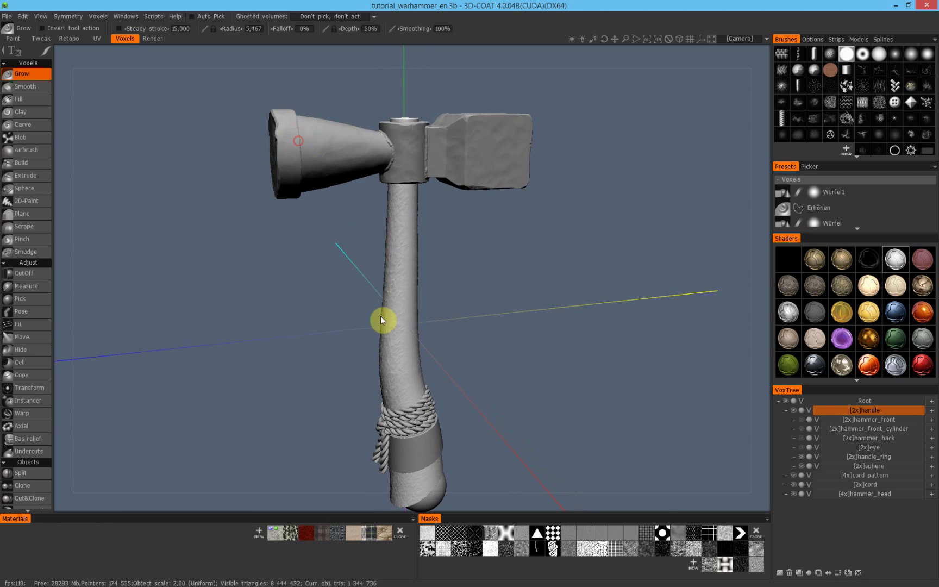
pyautogui.keyDown('alt'); pyautogui.moveTo(434, 381); pyautogui.dragTo(380, 380); pyautogui.keyUp('alt')
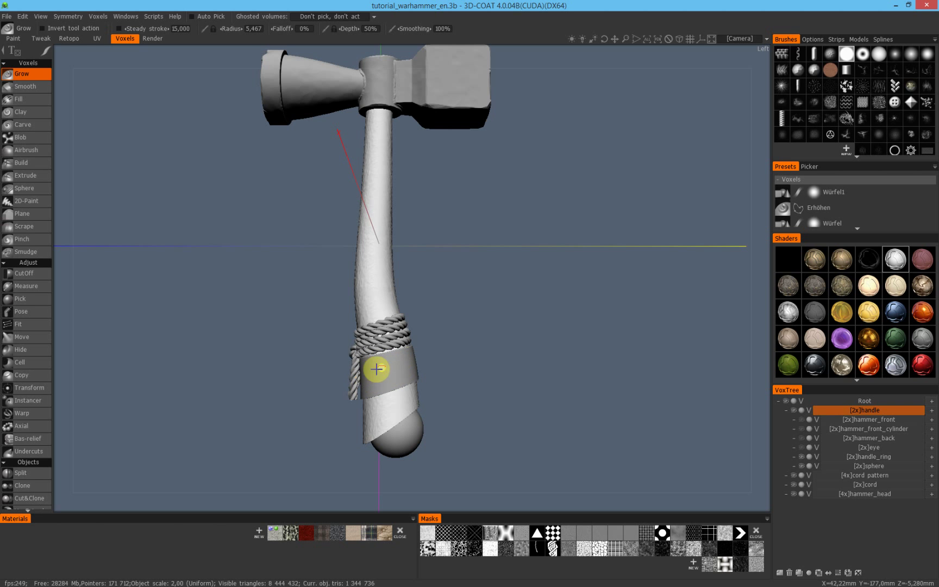
pyautogui.moveTo(371, 233)
pyautogui.mouseDown(button='right')
pyautogui.moveTo(371, 301)
pyautogui.moveTo(419, 369)
pyautogui.mouseUp(button='right')
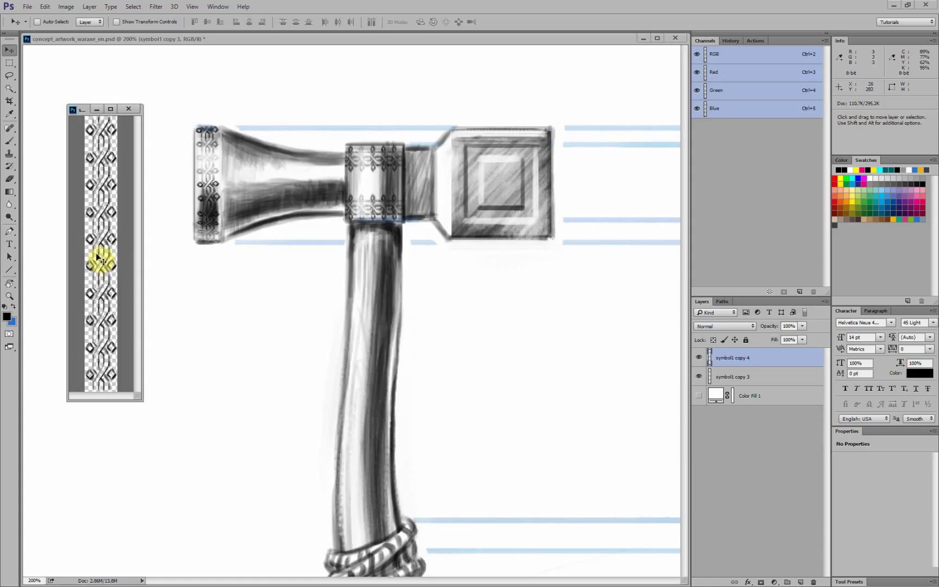
# Switch to Photoshop, enlarge the ornament pattern's document window, and check the symbol1 copy 4 layer by toggling its visibility
pyautogui.moveTo(140, 395); pyautogui.dragTo(162, 434)
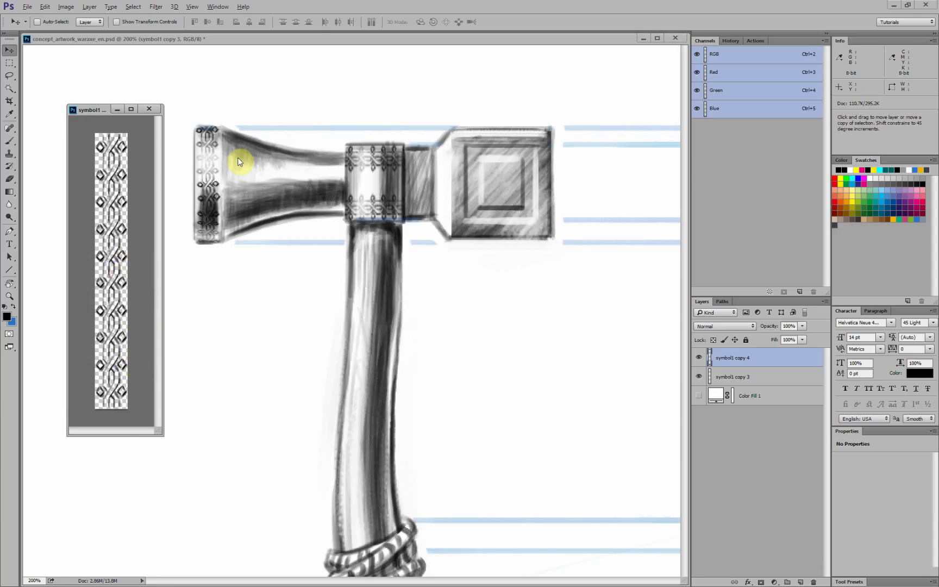
pyautogui.hotkey('ctrl', '+')
pyautogui.scroll(-1, 106, 293)
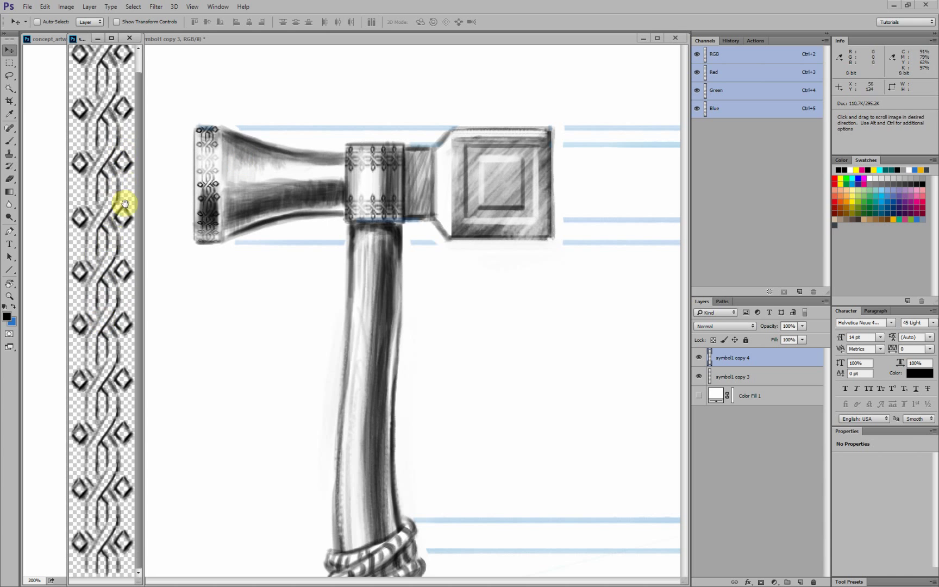
pyautogui.moveTo(86, 34); pyautogui.dragTo(101, 6)
pyautogui.moveTo(154, 435); pyautogui.dragTo(227, 511)
pyautogui.click(700, 359)
pyautogui.click(701, 359)
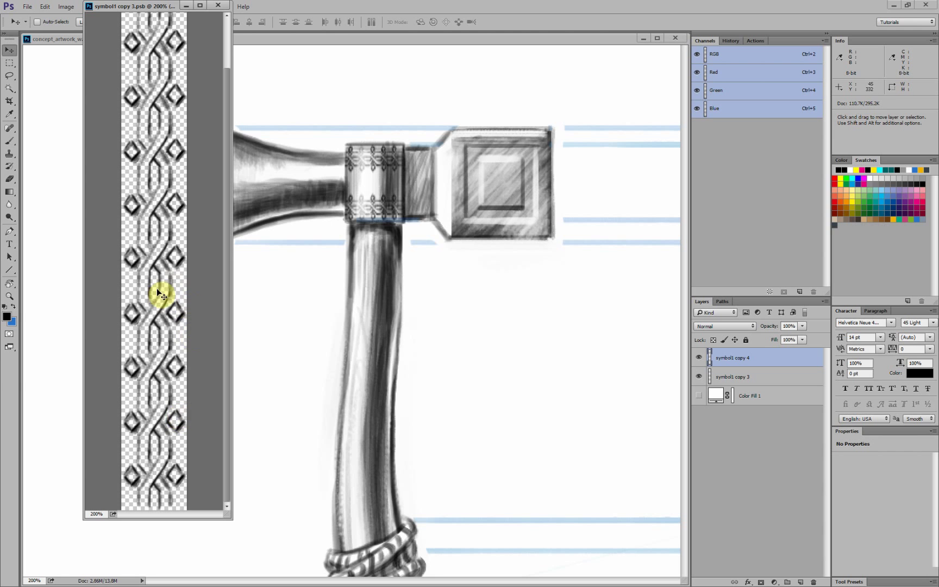
# Activate the Rectangular Marquee tool and show the white Color Fill 1 layer behind the ornament pattern
pyautogui.press('m')
pyautogui.hotkey('ctrl', '+')
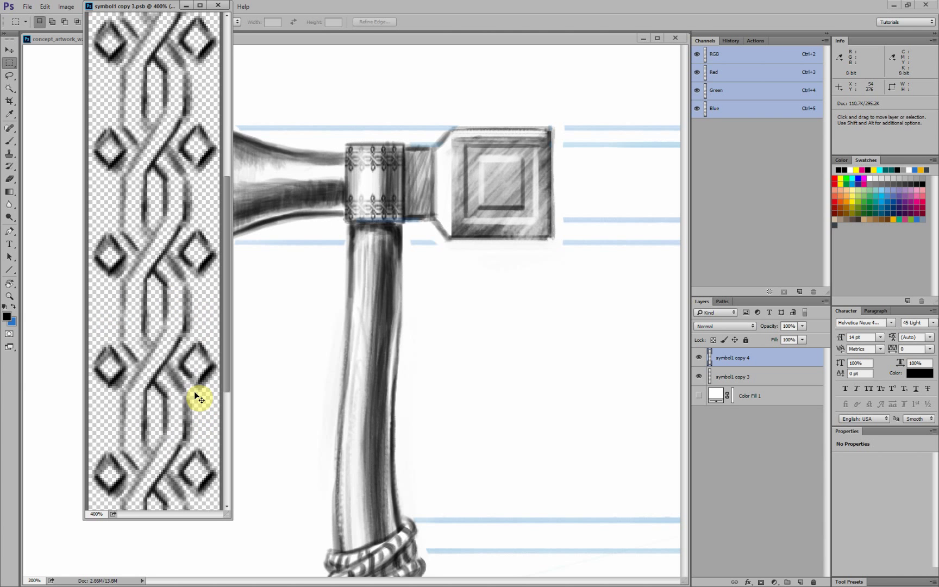
pyautogui.hotkey('ctrl', '+')
pyautogui.hotkey('ctrl', '+')
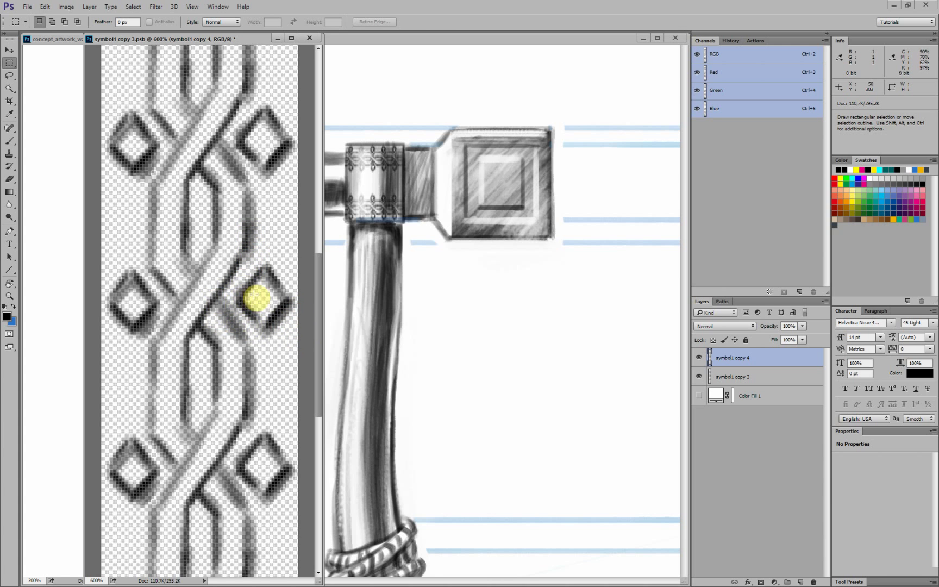
pyautogui.hotkey('ctrl', 'h')
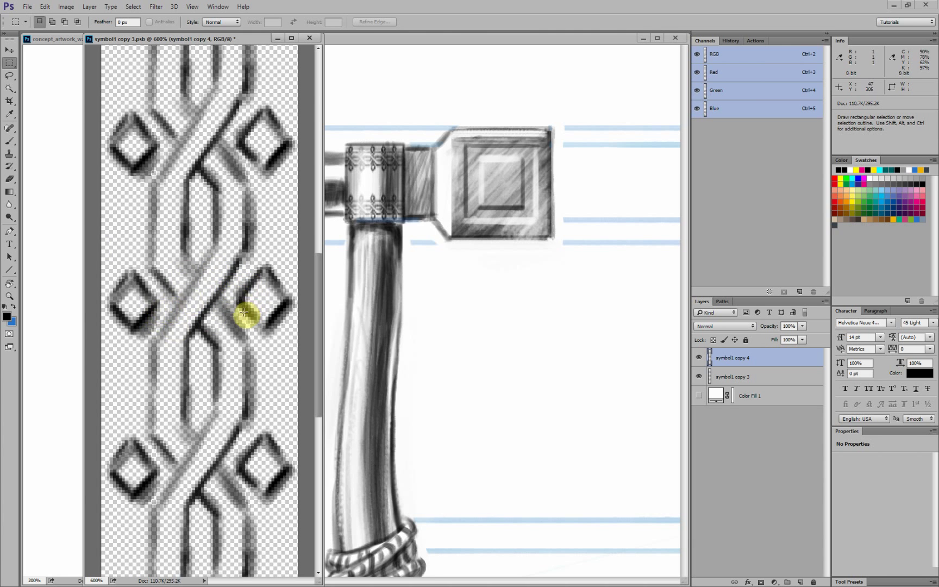
pyautogui.click(697, 401)
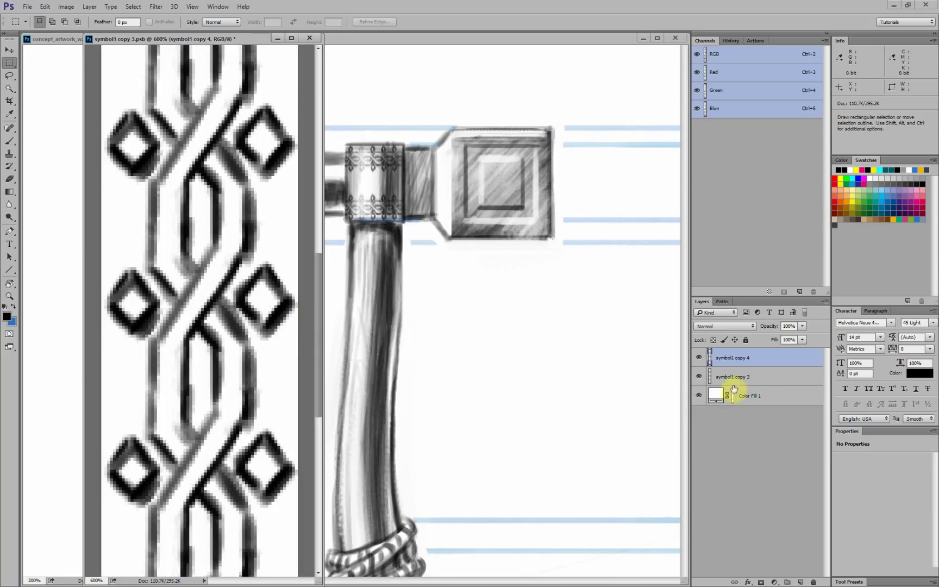
pyautogui.click(699, 397)
pyautogui.click(699, 397)
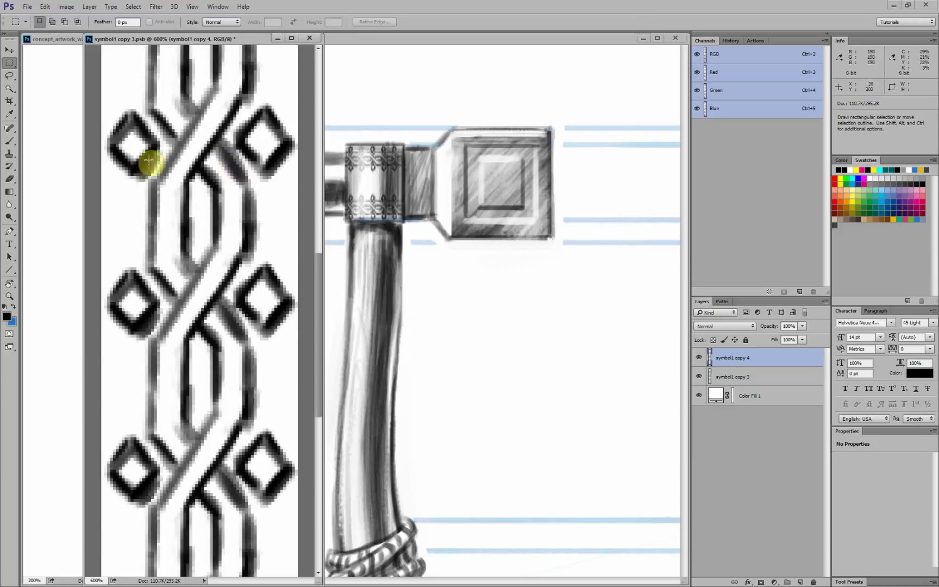
# Copy one 67 × 53 px pattern repeat into a new document of that size, and close the source pattern without saving
pyautogui.moveTo(302, 145); pyautogui.dragTo(50, 302)
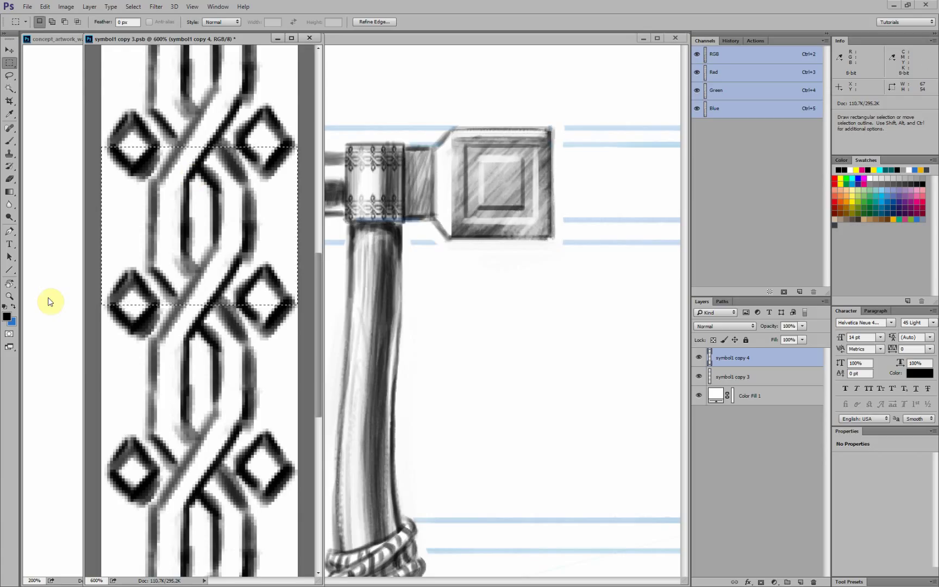
pyautogui.keyDown('alt'); pyautogui.moveTo(302, 114); pyautogui.dragTo(78, 149); pyautogui.keyUp('alt')
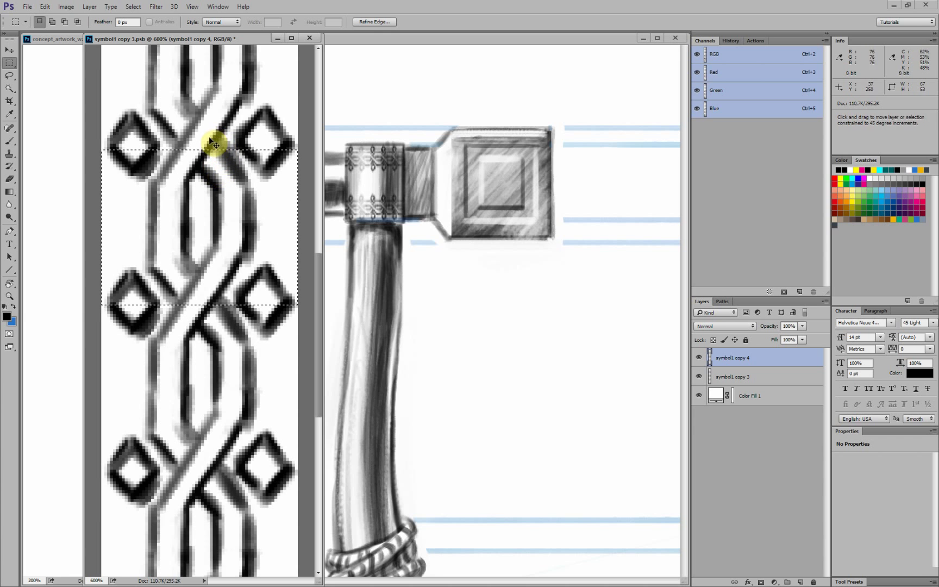
pyautogui.hotkey('ctrl', 'n')
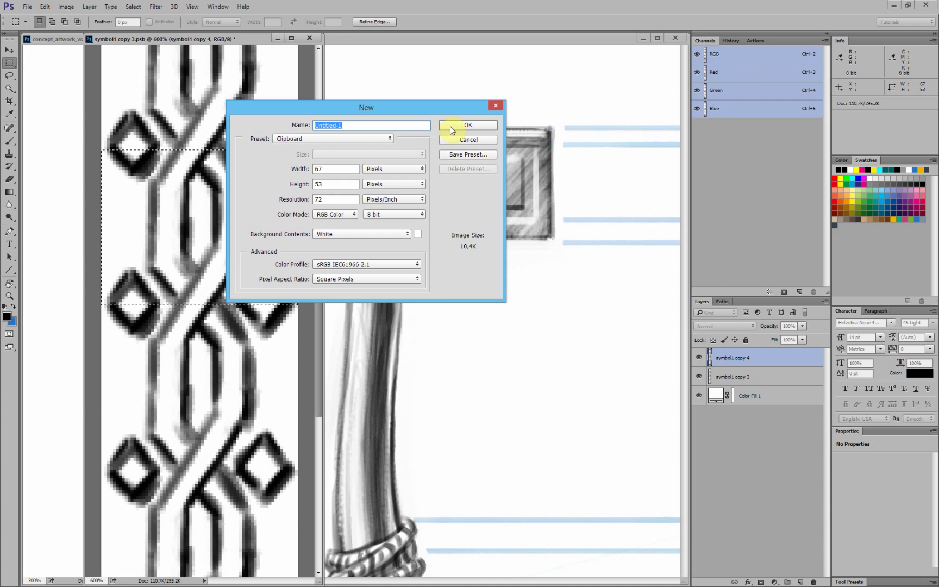
pyautogui.click(450, 129)
pyautogui.hotkey('ctrl', 'v')
pyautogui.click(309, 39)
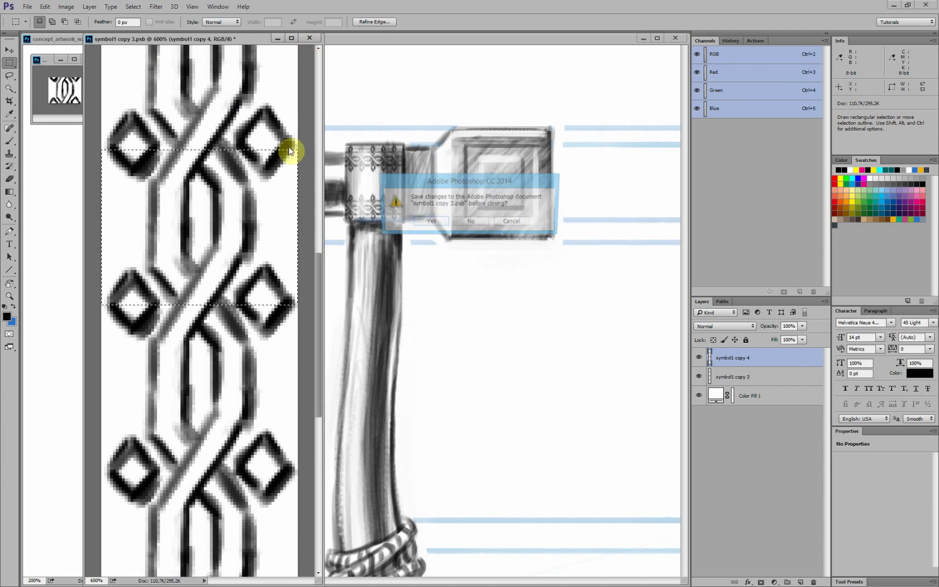
pyautogui.click(470, 220)
# Resize the new pattern tile's image to 512 px wide, keeping its proportions
pyautogui.moveTo(45, 59); pyautogui.dragTo(370, 200)
pyautogui.hotkey('ctrl', 'alt', 'i')
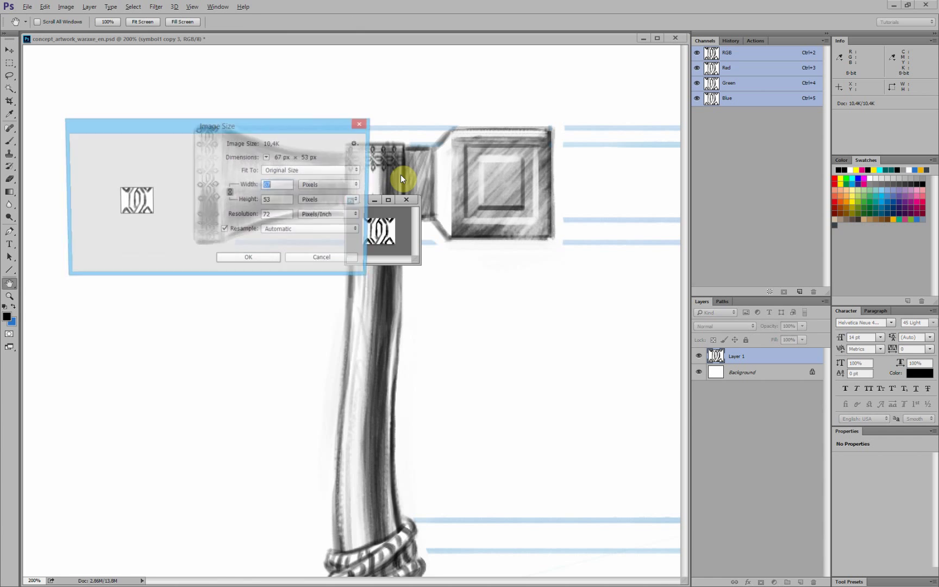
pyautogui.moveTo(288, 122); pyautogui.dragTo(338, 300)
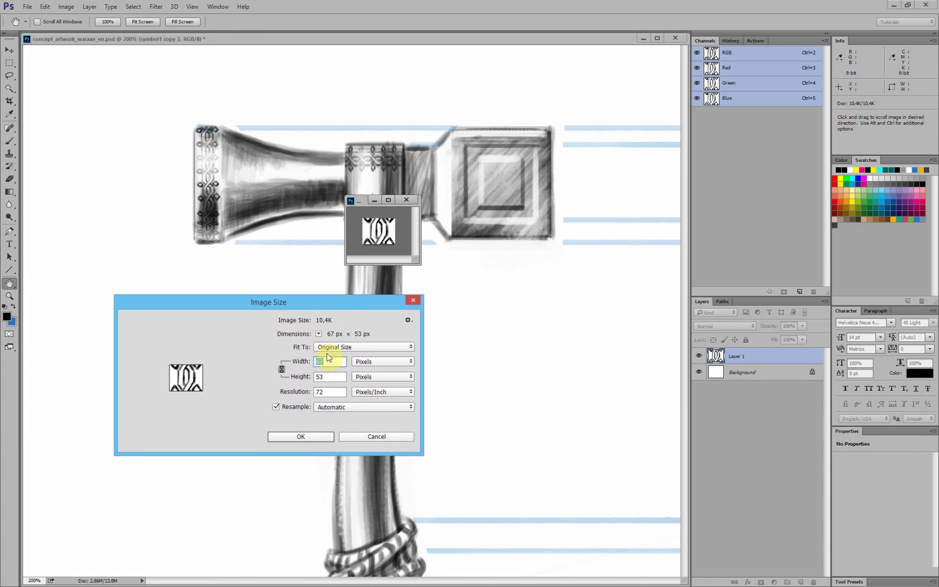
pyautogui.write('512')
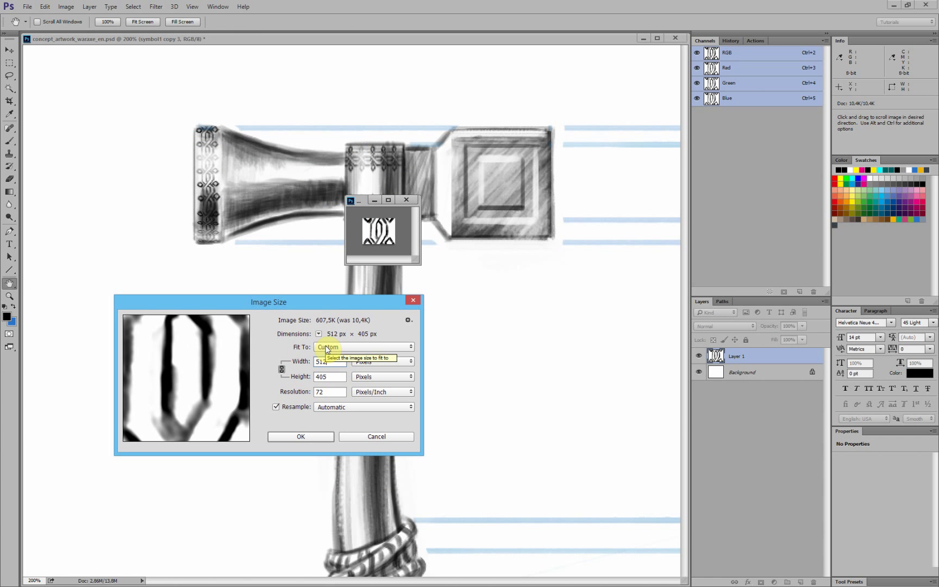
pyautogui.press('Return')
pyautogui.press('m')
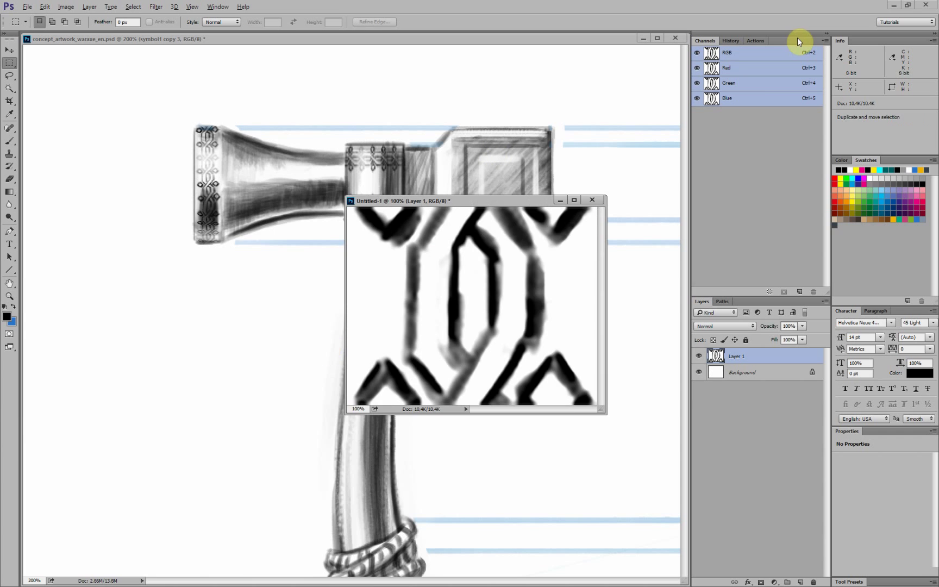
# Activate the Brush tool and lower the opacity of the pattern tile's Layer 1 to 15%
pyautogui.hotkey('ctrl', '+')
pyautogui.hotkey('ctrl', '-')
pyautogui.moveTo(432, 173); pyautogui.dragTo(368, 109)
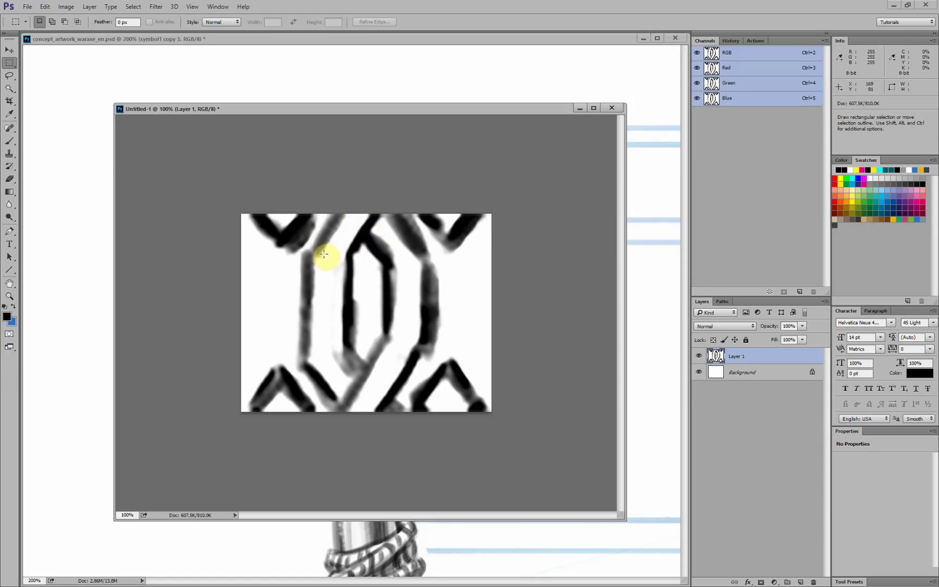
pyautogui.click(9, 140)
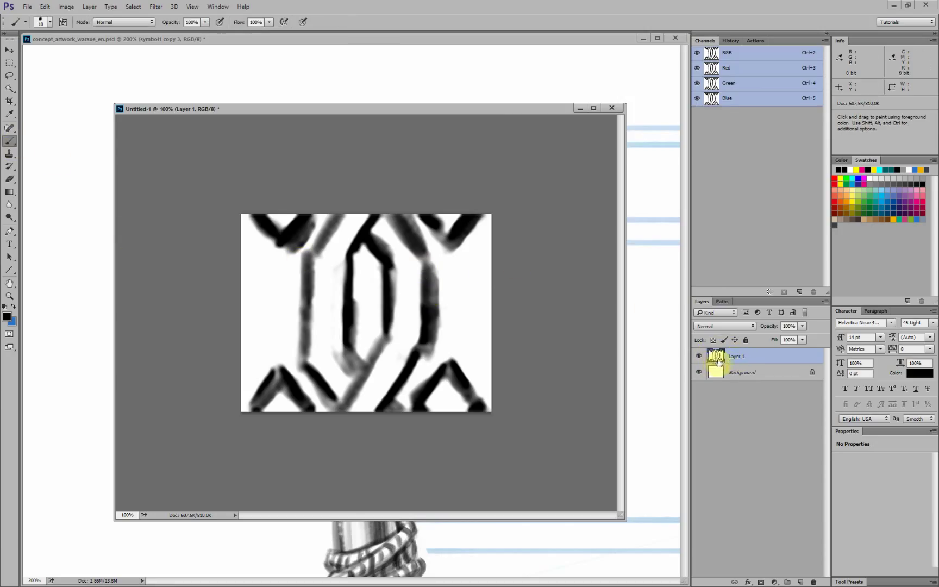
pyautogui.click(789, 326)
pyautogui.write('12')
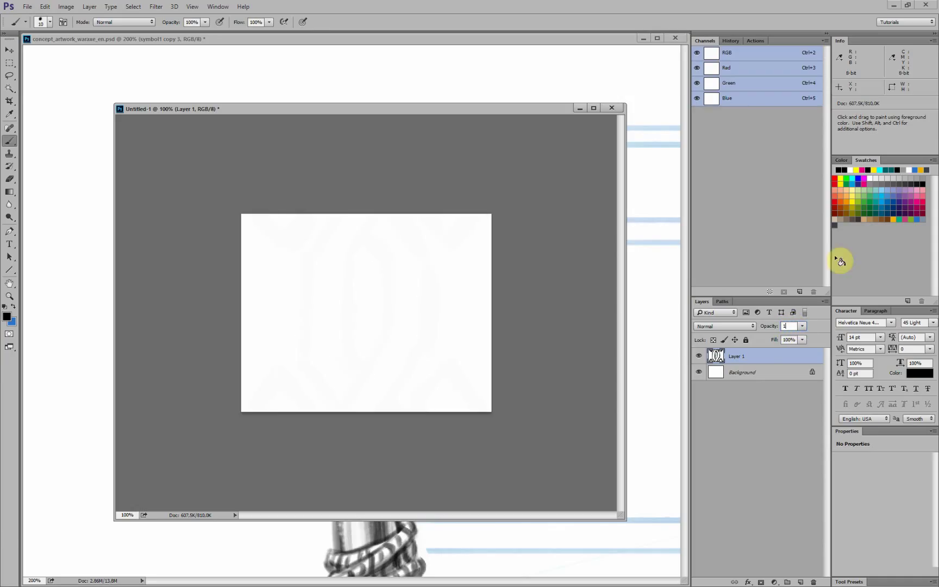
pyautogui.press('BackSpace')
pyautogui.write('5')
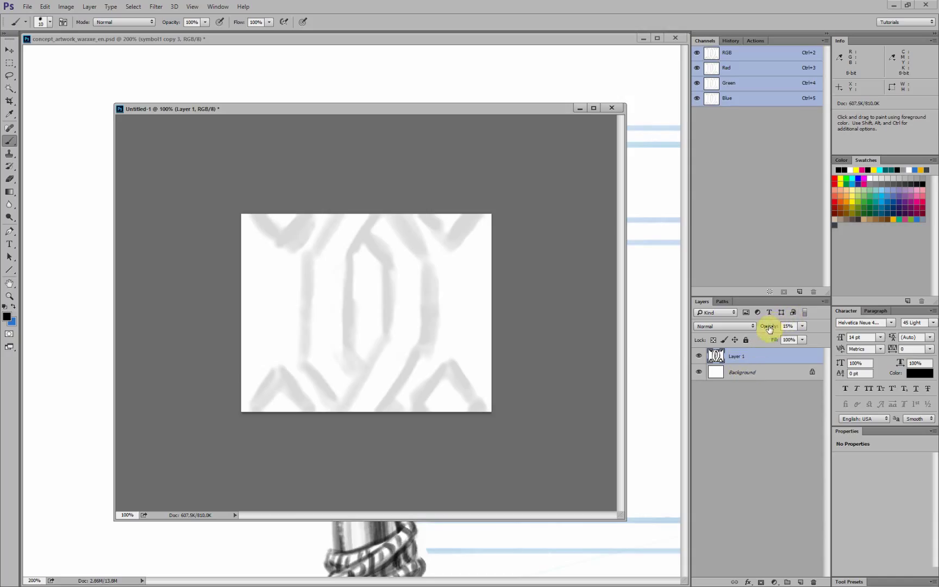
# Try tracing the outer edge of the ornament's left band with a freehand brush stroke on a new layer, and undo the stroke
pyautogui.click(801, 583)
pyautogui.moveTo(344, 216)
pyautogui.mouseDown()
pyautogui.moveTo(307, 255)
pyautogui.moveTo(301, 360)
pyautogui.moveTo(336, 406)
pyautogui.mouseUp()
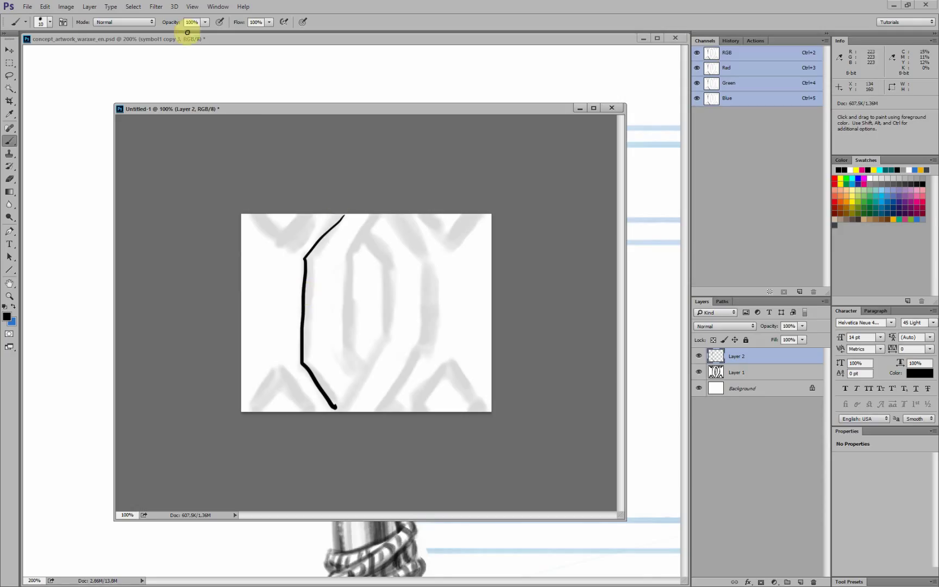
pyautogui.hotkey('ctrl', 'z')
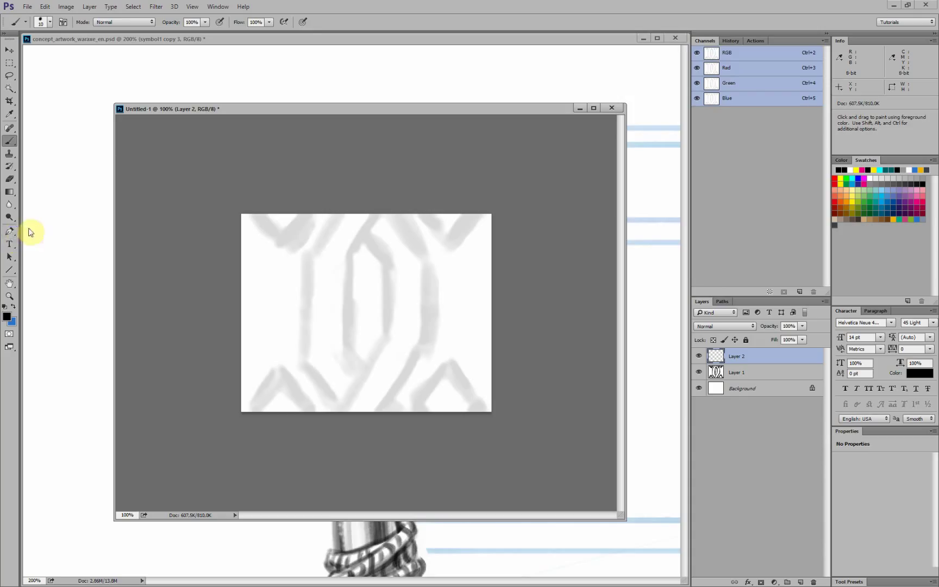
# Draw the ornament's angular left band as a closed black Pen tool shape, about 148 × 401 px, over the faded sketch
pyautogui.click(11, 233)
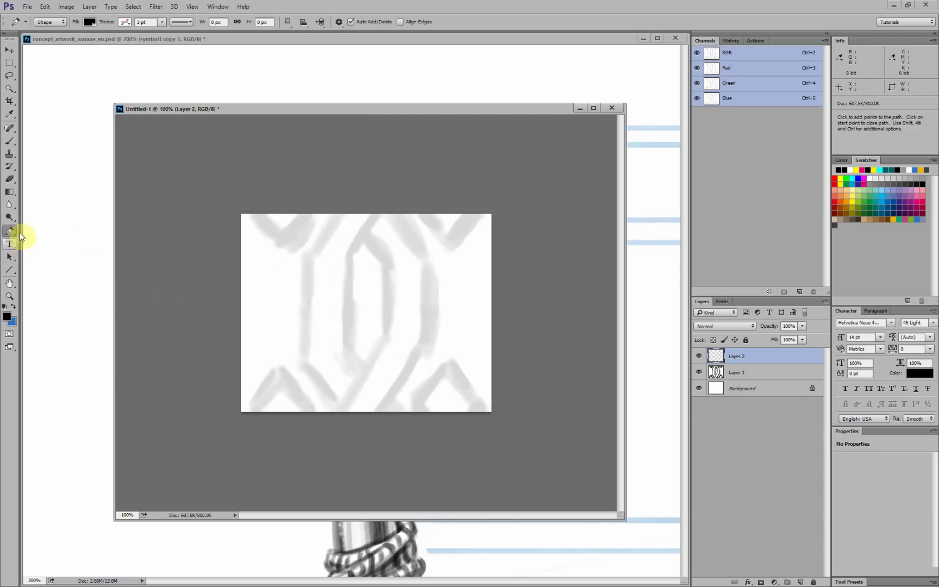
pyautogui.click(341, 216)
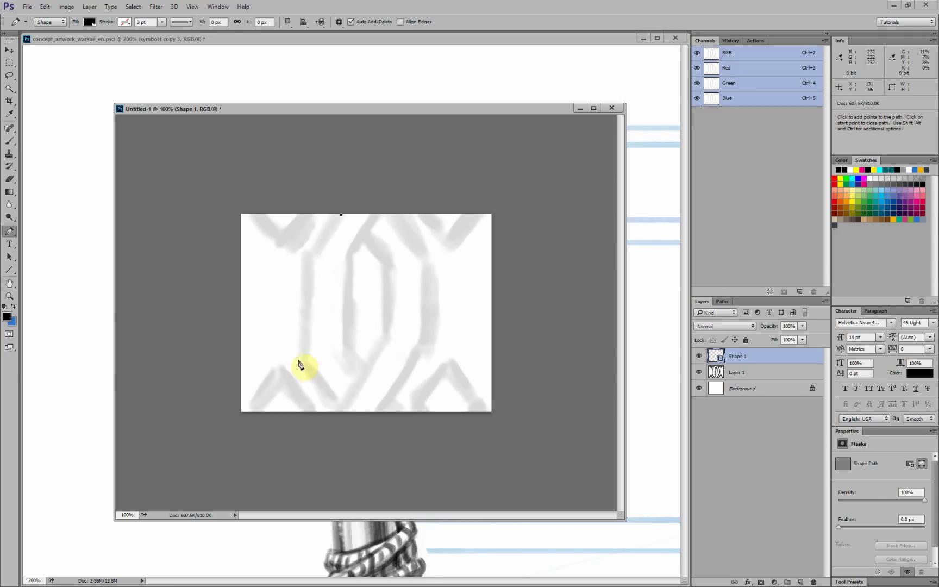
pyautogui.click(337, 411)
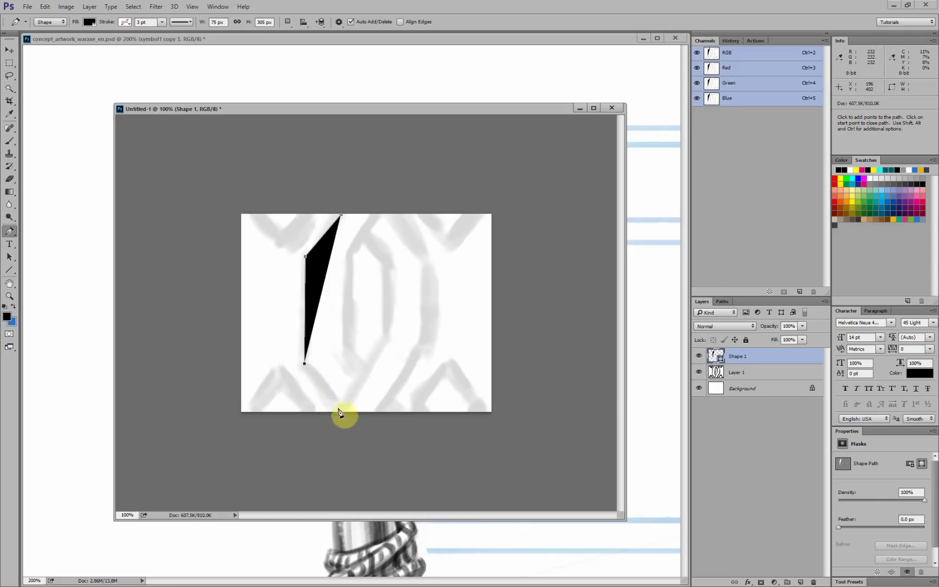
pyautogui.click(362, 371)
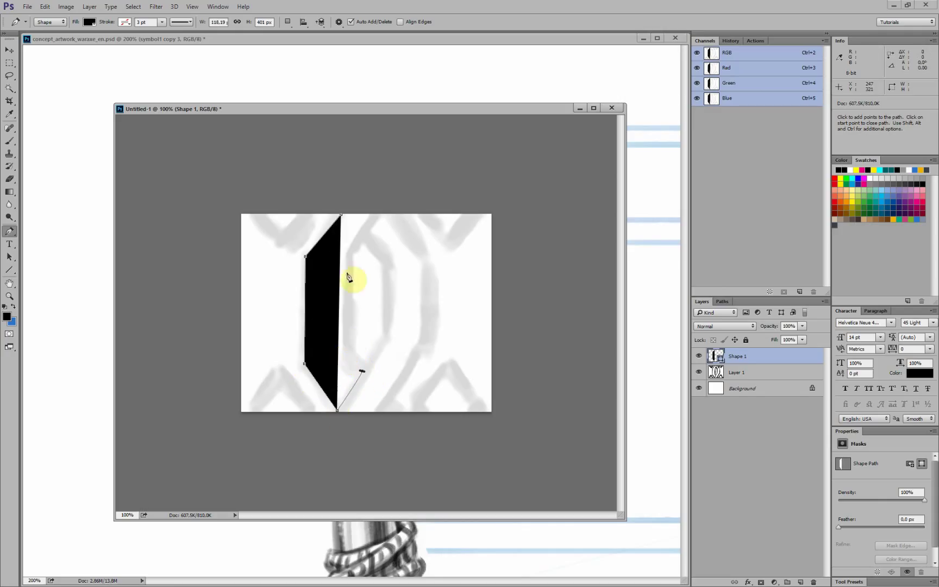
pyautogui.click(348, 262)
pyautogui.click(376, 216)
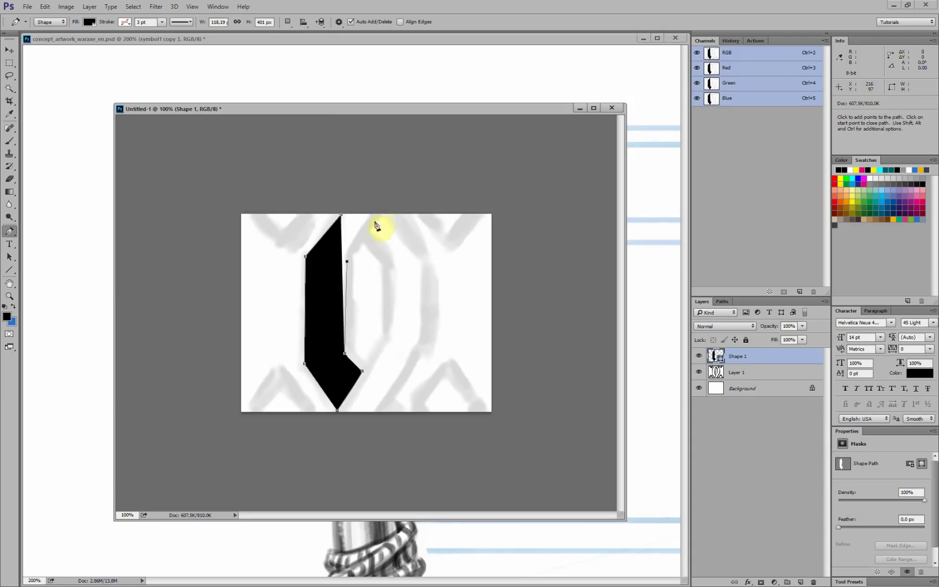
pyautogui.click(342, 217)
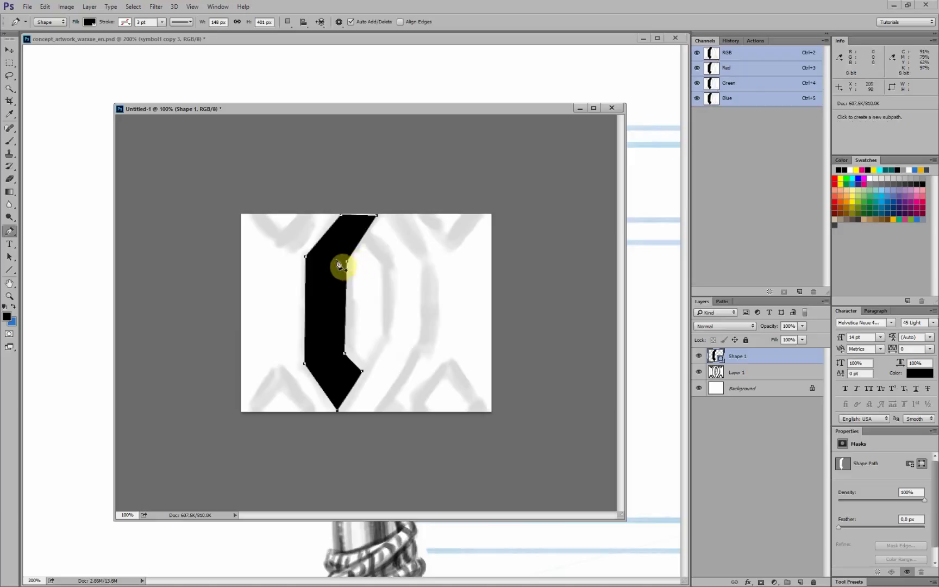
# Adjust the left band's two upper bend points and its lower right anchor point with Direct Selection so its edges run parallel
pyautogui.click(10, 258)
pyautogui.moveTo(9, 263); pyautogui.dragTo(45, 266)
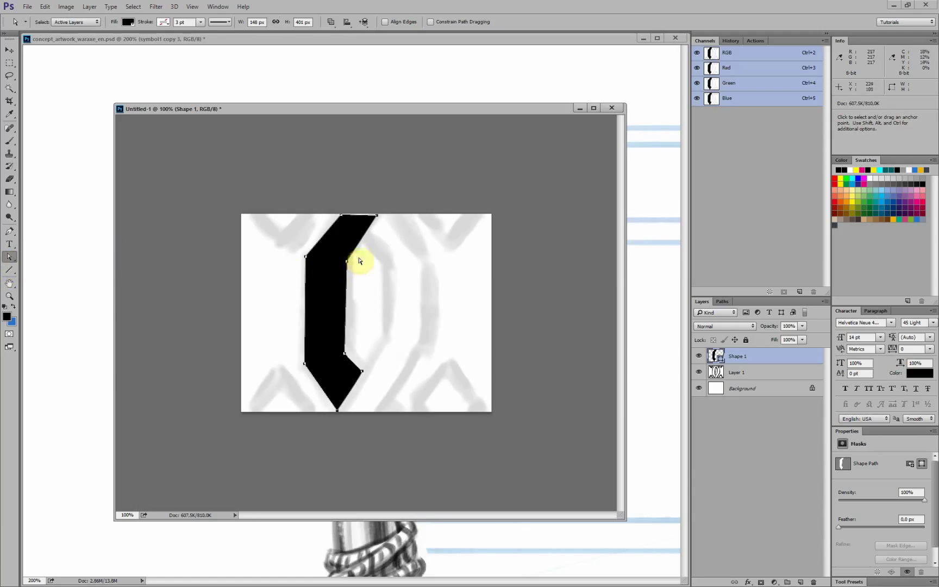
pyautogui.moveTo(410, 248); pyautogui.dragTo(411, 248)
pyautogui.moveTo(356, 252); pyautogui.dragTo(340, 263)
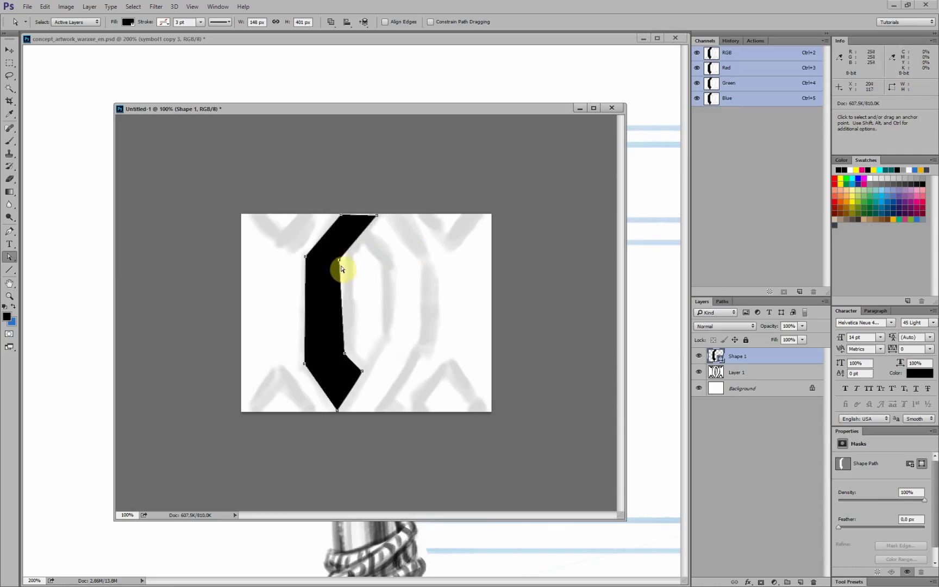
pyautogui.moveTo(344, 264)
pyautogui.mouseDown()
pyautogui.moveTo(363, 273)
pyautogui.moveTo(345, 262)
pyautogui.mouseUp()
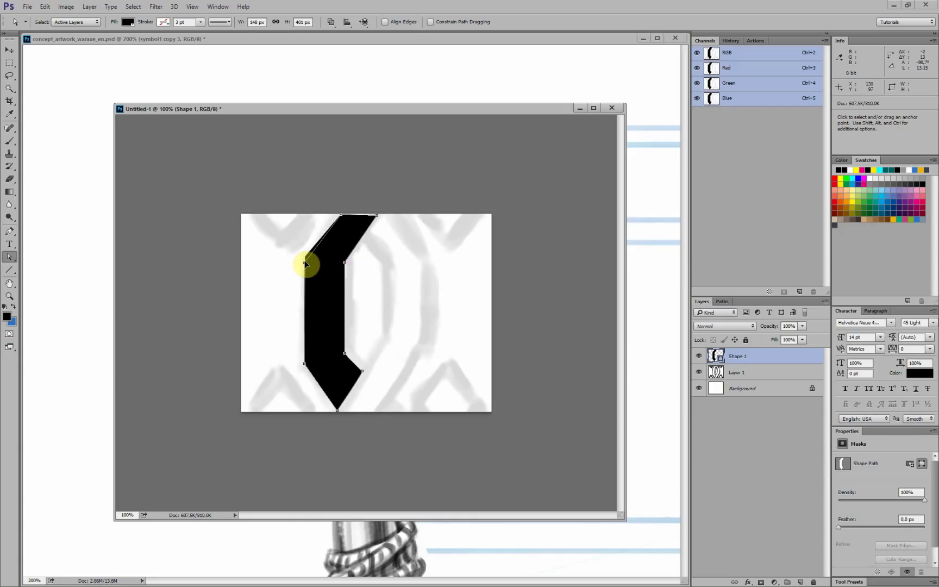
pyautogui.moveTo(305, 263); pyautogui.dragTo(305, 263)
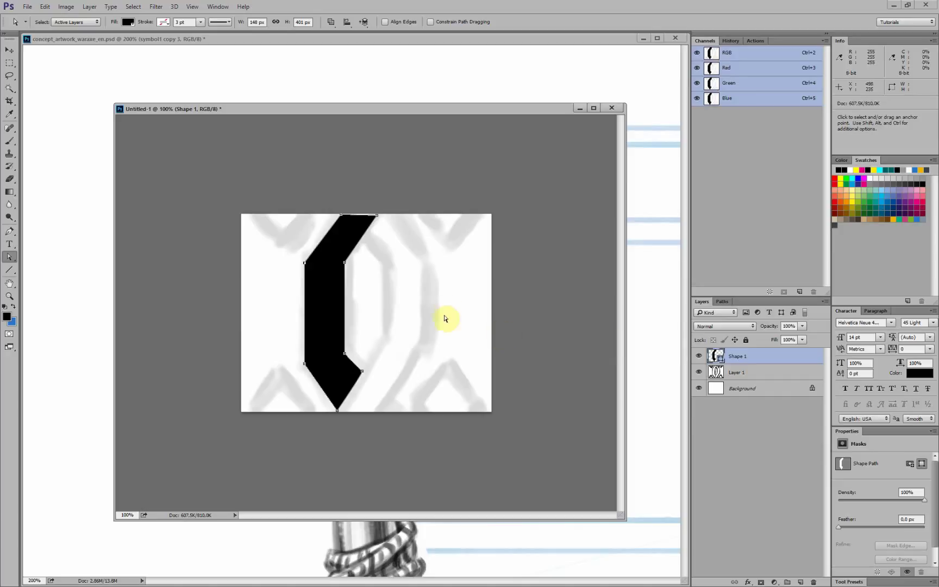
pyautogui.click(385, 312)
pyautogui.click(339, 279)
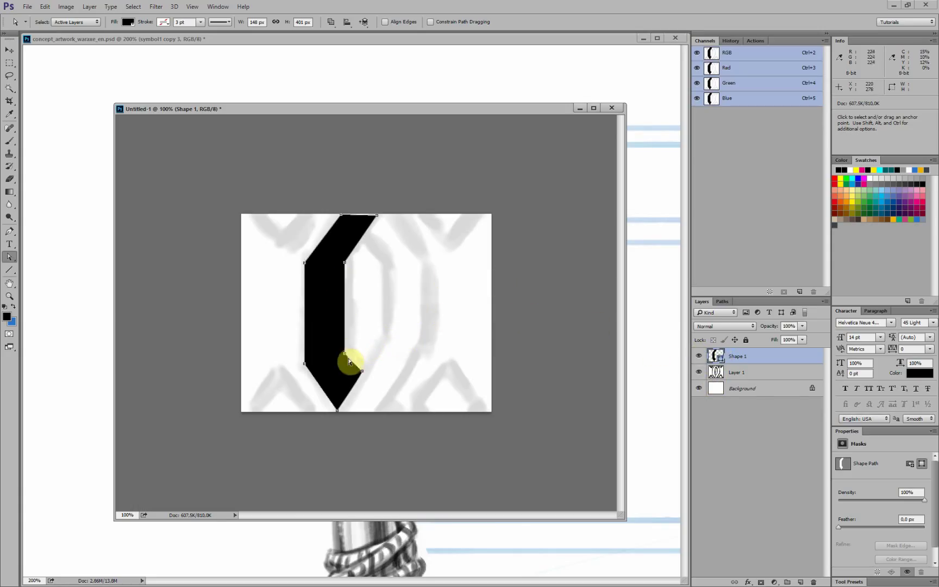
pyautogui.moveTo(359, 382); pyautogui.dragTo(358, 380)
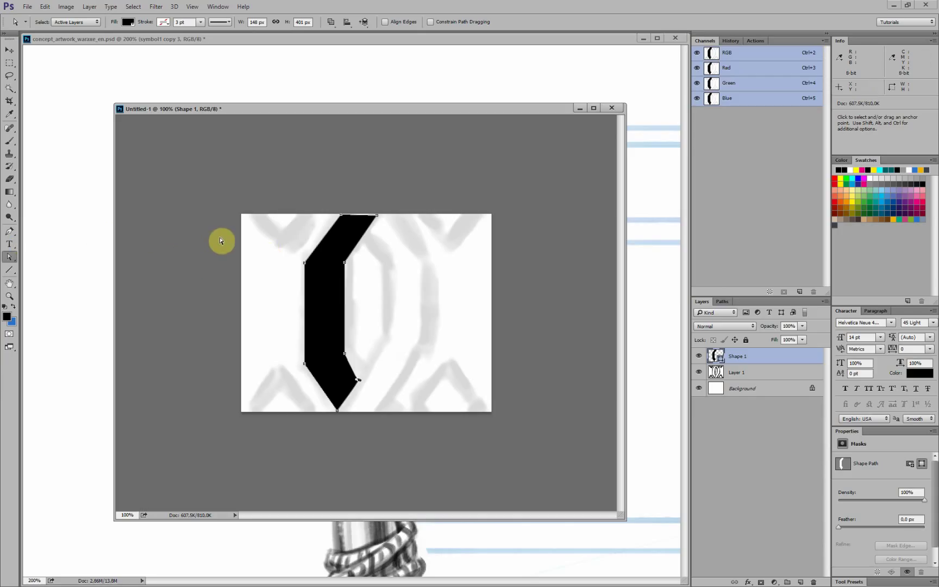
pyautogui.click(9, 231)
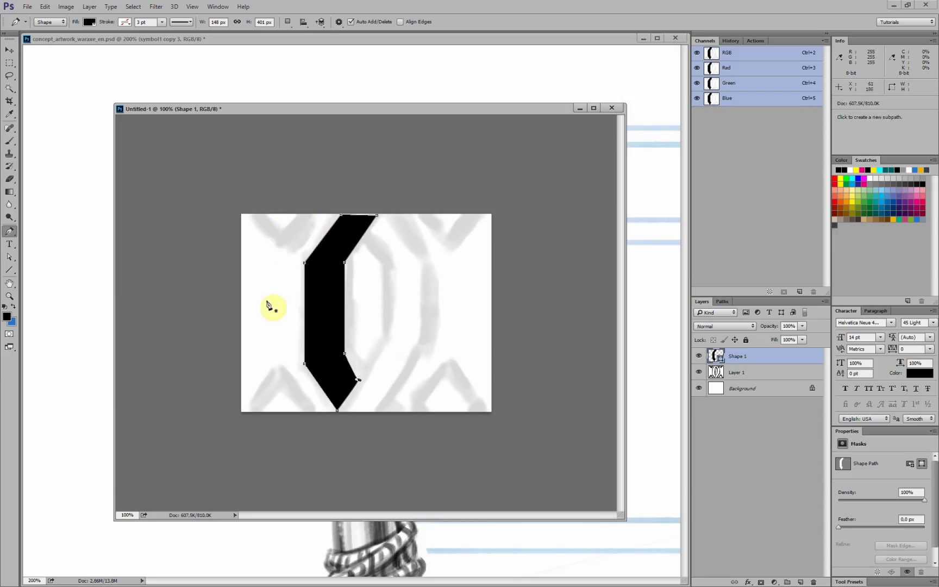
pyautogui.click(282, 255)
pyautogui.hotkey('ctrl', 'z')
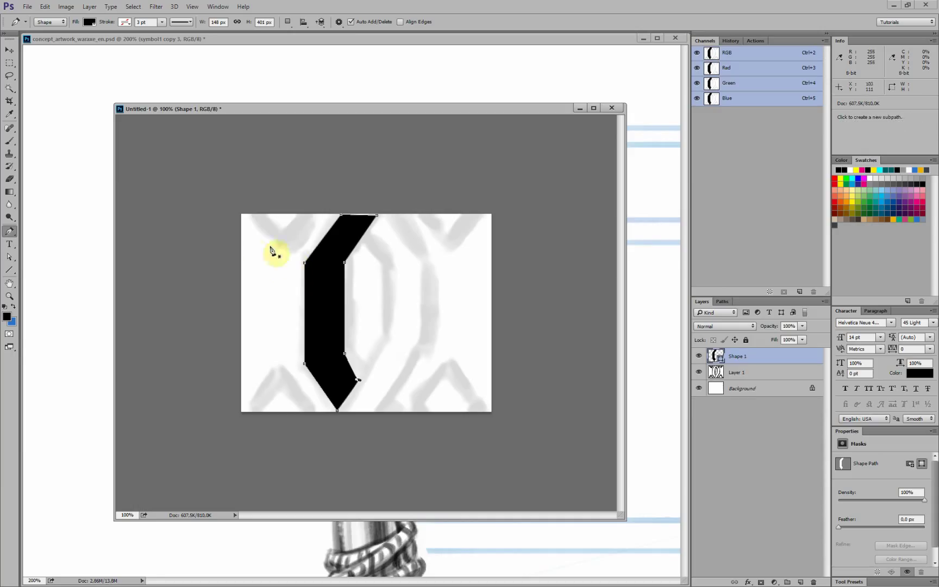
pyautogui.click(9, 232)
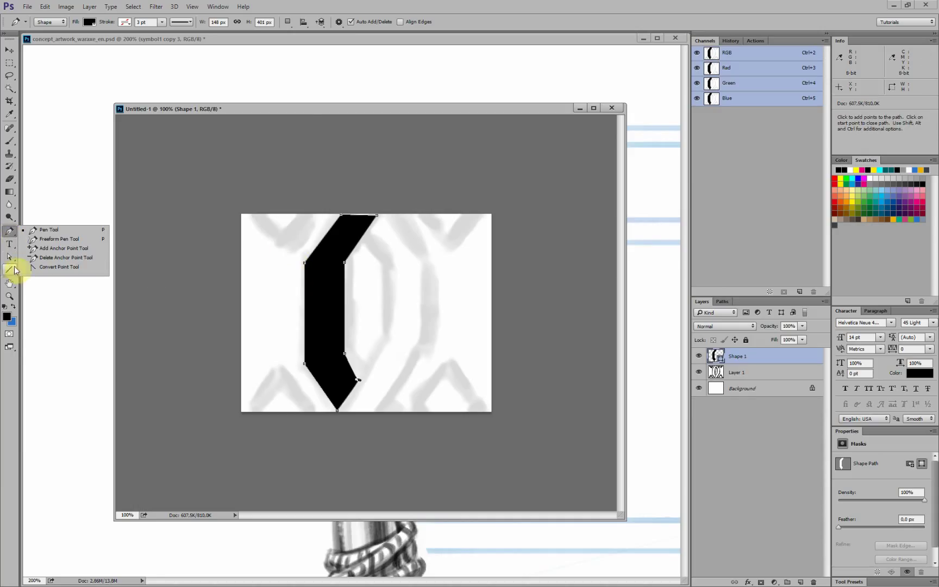
pyautogui.click(296, 108)
pyautogui.click(271, 347)
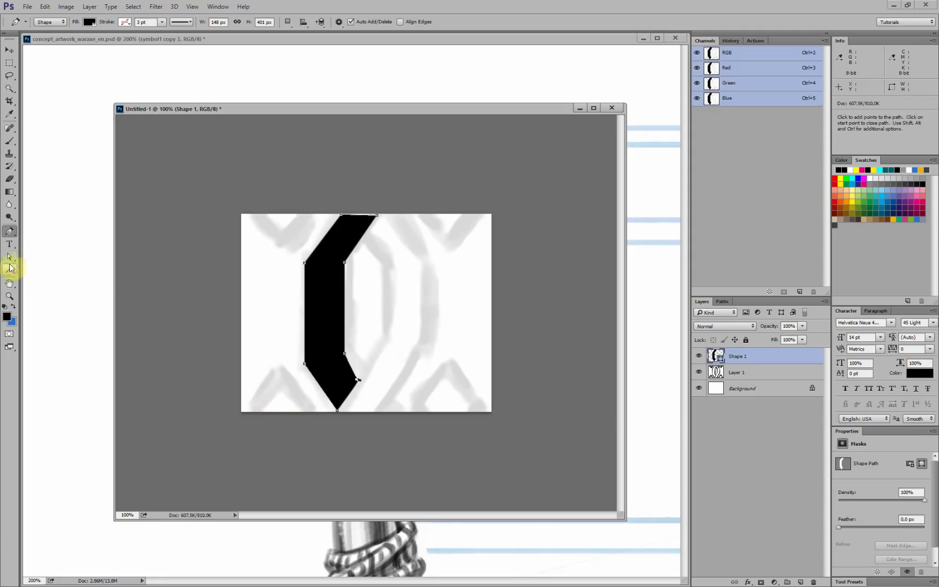
# Draw a 95 × 95 px black square in Shape mode left of the band, rotate it 45° and convert it to a regular path
pyautogui.moveTo(8, 275); pyautogui.dragTo(69, 268)
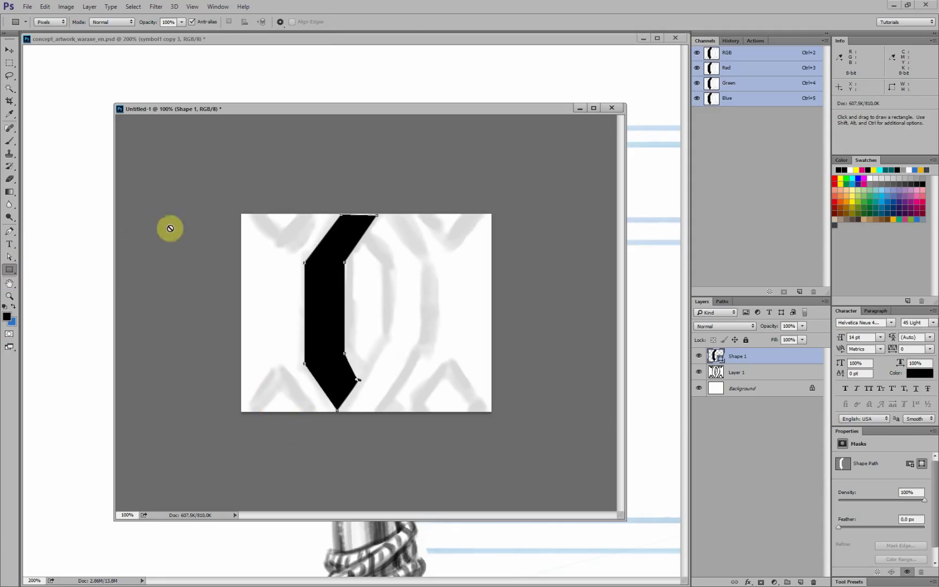
pyautogui.click(48, 22)
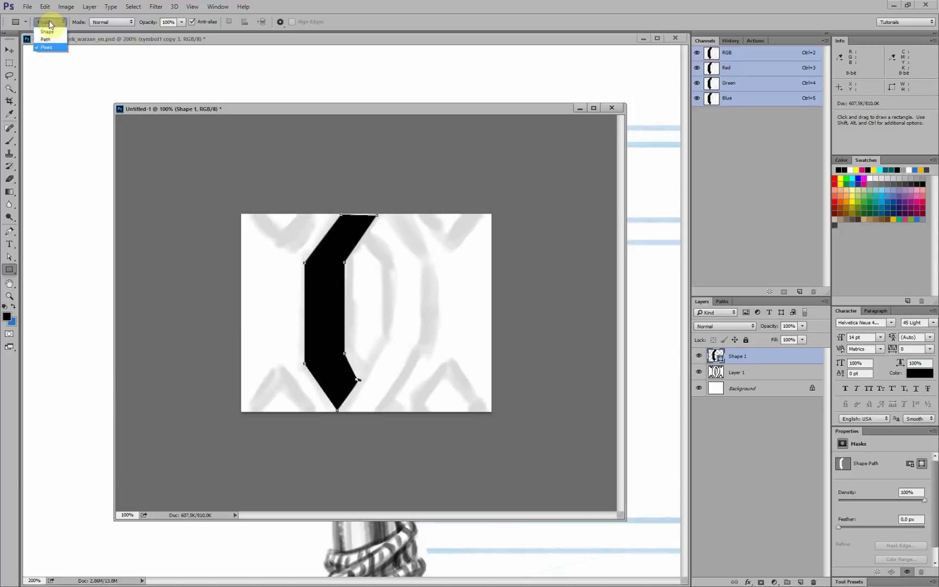
pyautogui.click(48, 32)
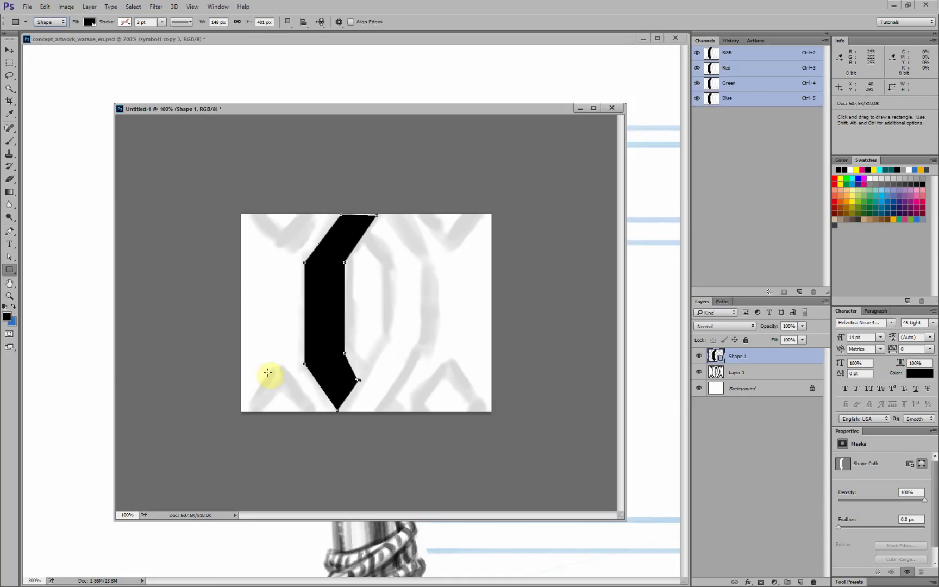
pyautogui.keyDown('shift'); pyautogui.moveTo(268, 289); pyautogui.dragTo(305, 324); pyautogui.keyUp('shift')
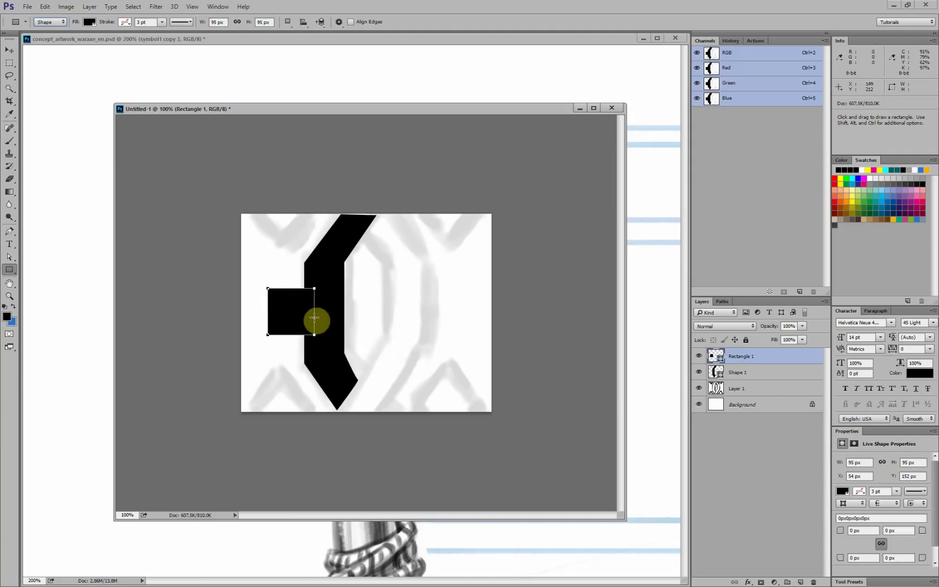
pyautogui.hotkey('ctrl', 't')
pyautogui.moveTo(325, 323)
pyautogui.keyDown('shift'); pyautogui.mouseDown()
pyautogui.moveTo(326, 303)
pyautogui.moveTo(329, 311)
pyautogui.mouseUp(); pyautogui.keyUp('shift')
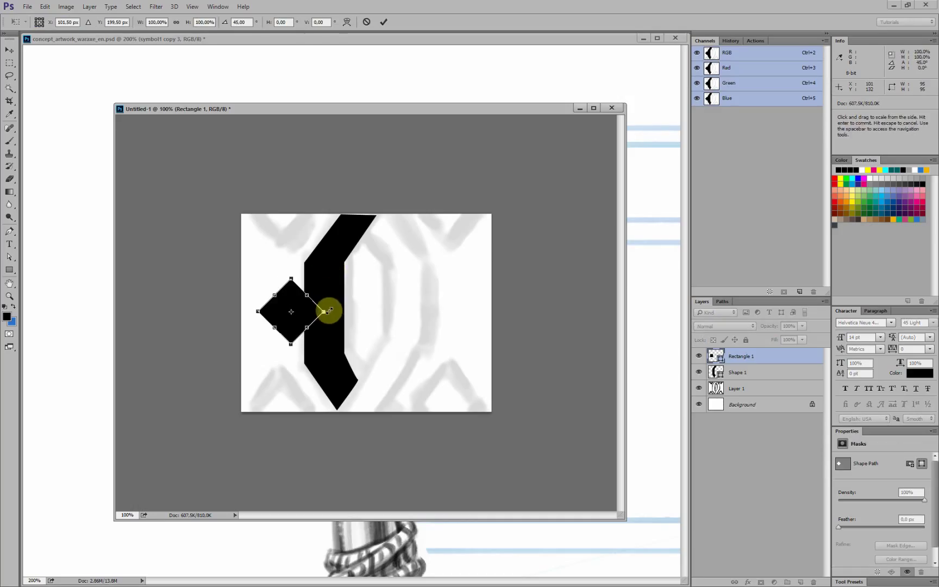
pyautogui.press('Return')
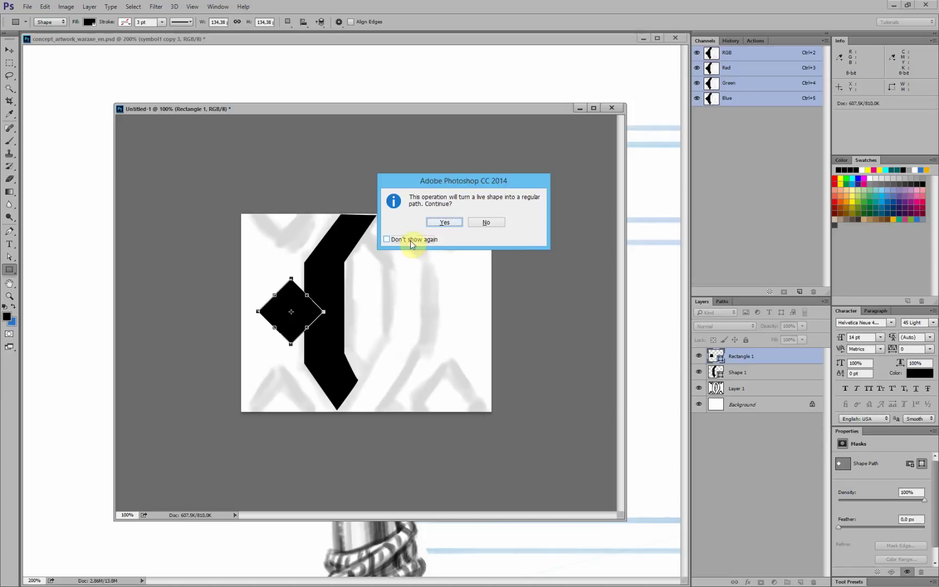
pyautogui.click(443, 223)
# Center the diamond on the tile's upper edge over the left sketched chevron, and duplicate it onto the other three chevron positions
pyautogui.press('v')
pyautogui.moveTo(295, 319); pyautogui.dragTo(286, 215)
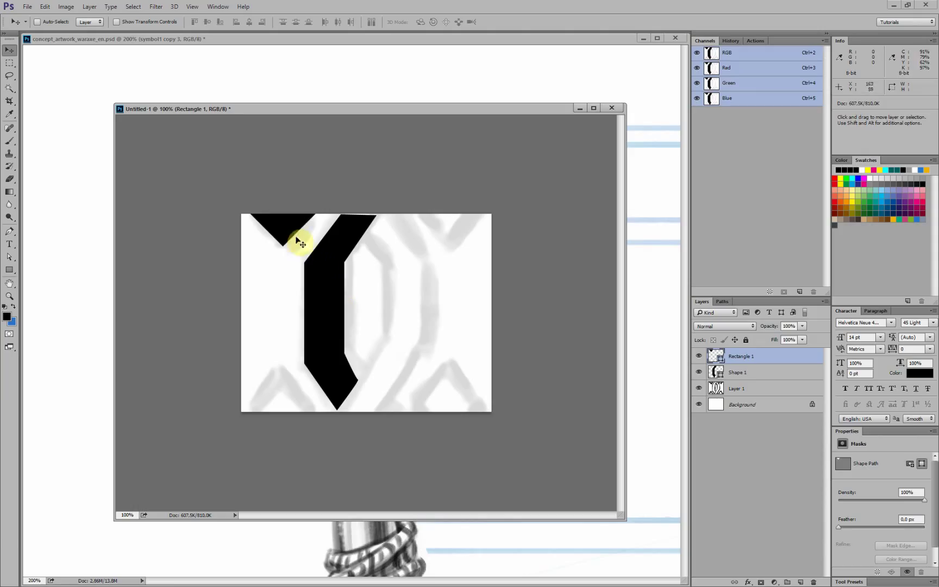
pyautogui.keyDown('alt'); pyautogui.moveTo(289, 294); pyautogui.dragTo(282, 429); pyautogui.keyUp('alt')
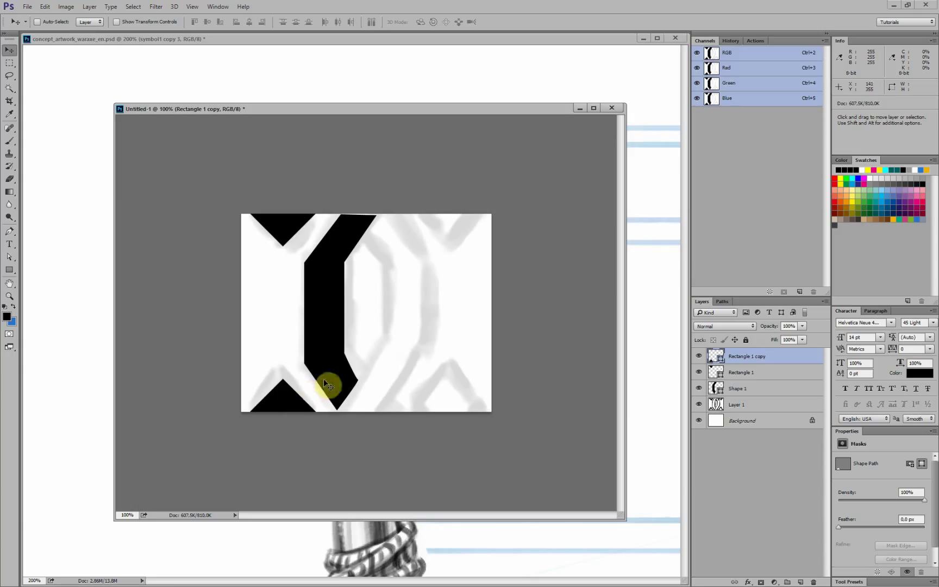
pyautogui.press('ctrl')
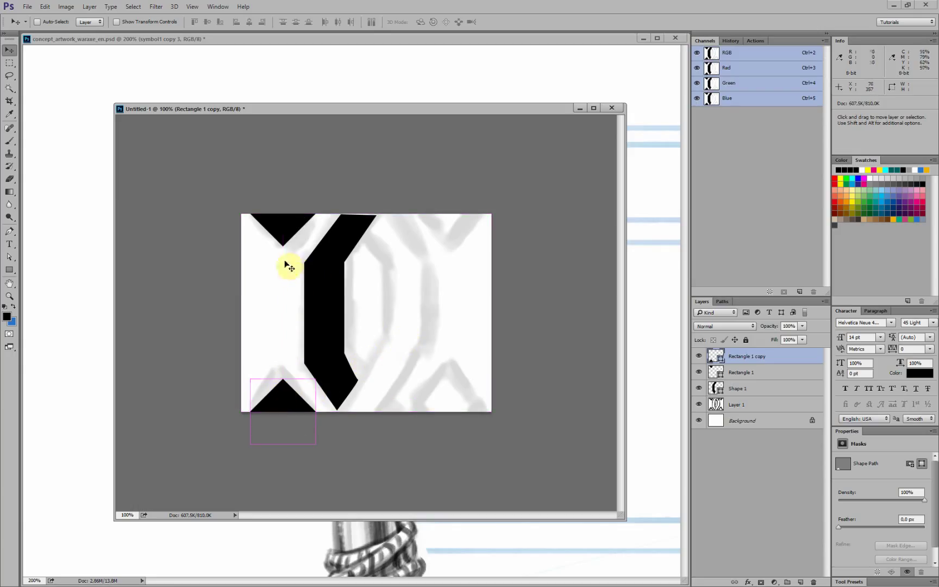
pyautogui.keyDown('alt'); pyautogui.keyDown('shift'); pyautogui.moveTo(303, 235); pyautogui.dragTo(457, 266); pyautogui.keyUp('shift'); pyautogui.keyUp('alt')
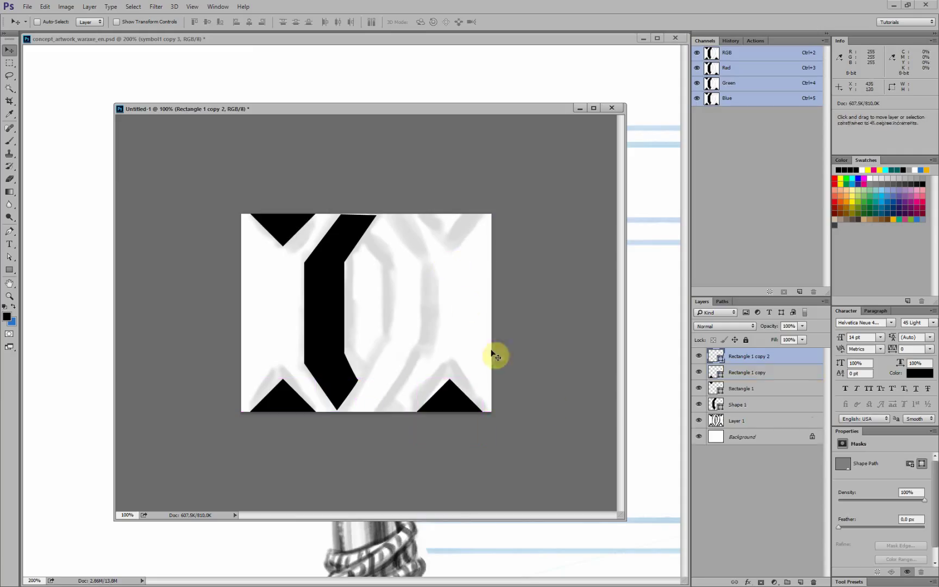
pyautogui.keyDown('alt'); pyautogui.keyDown('shift'); pyautogui.moveTo(457, 405); pyautogui.dragTo(460, 223); pyautogui.keyUp('shift'); pyautogui.keyUp('alt')
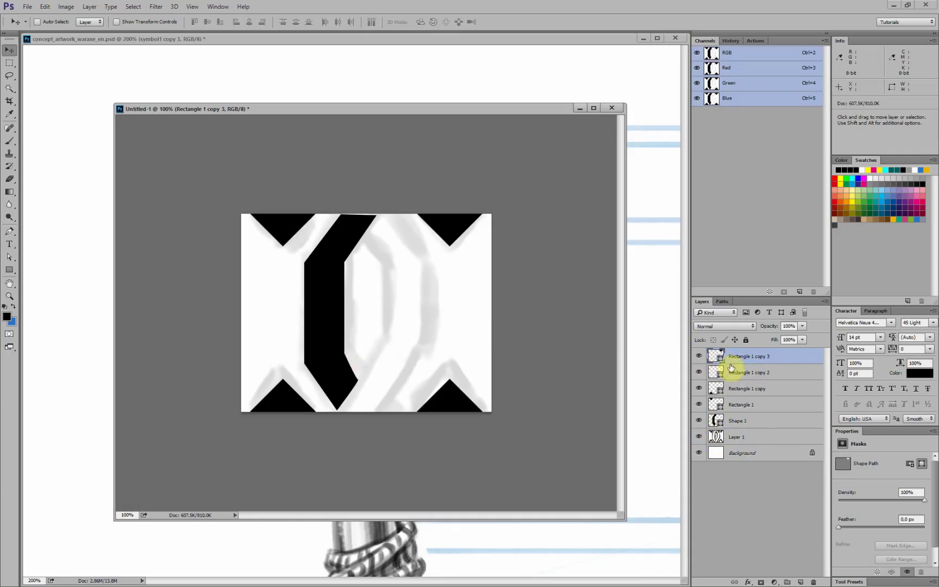
pyautogui.keyDown('shift'); pyautogui.click(748, 425); pyautogui.keyUp('shift')
pyautogui.hotkey('ctrl', 'e')
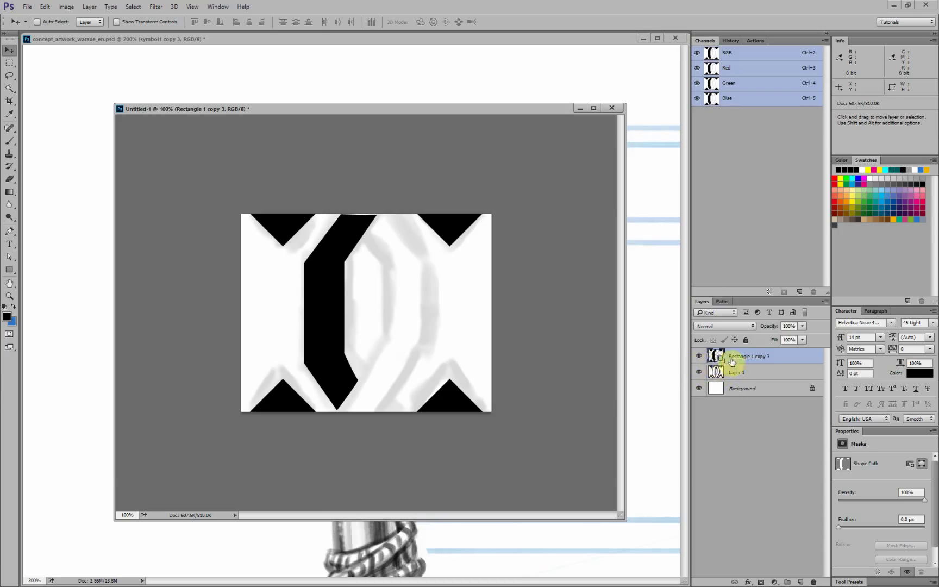
pyautogui.hotkey('ctrl', 'z')
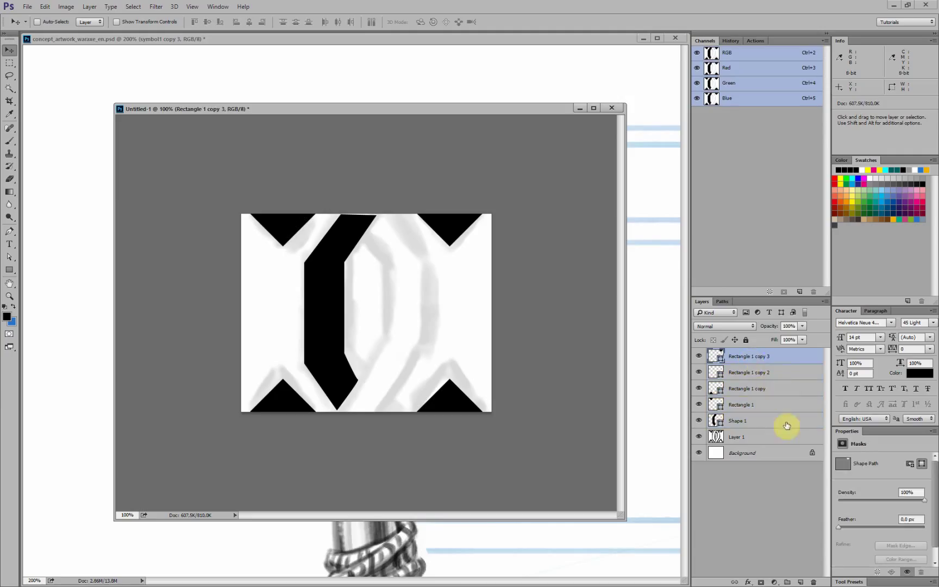
# Merge the four diamond layers and the left band's Shape 1 layer into one shape layer, and toggle its visibility to check it
pyautogui.keyDown('shift'); pyautogui.click(760, 424); pyautogui.keyUp('shift')
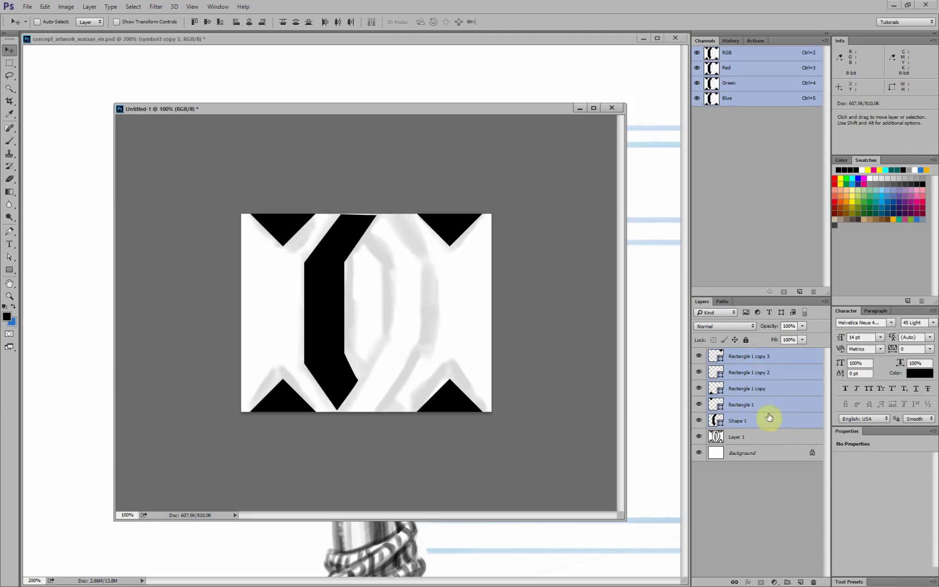
pyautogui.hotkey('ctrl', 'e')
pyautogui.click(699, 356)
pyautogui.click(699, 356)
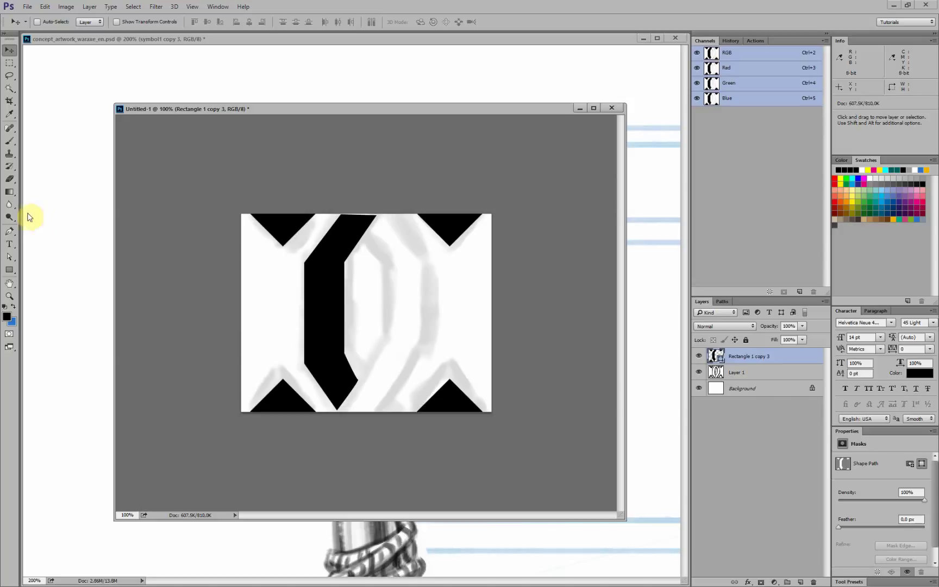
# Draw the right band over its sketched strokes as a closed black eight-point shape with the Pen tool
pyautogui.click(9, 231)
pyautogui.click(381, 216)
pyautogui.click(364, 240)
pyautogui.click(388, 268)
pyautogui.click(388, 335)
pyautogui.click(344, 408)
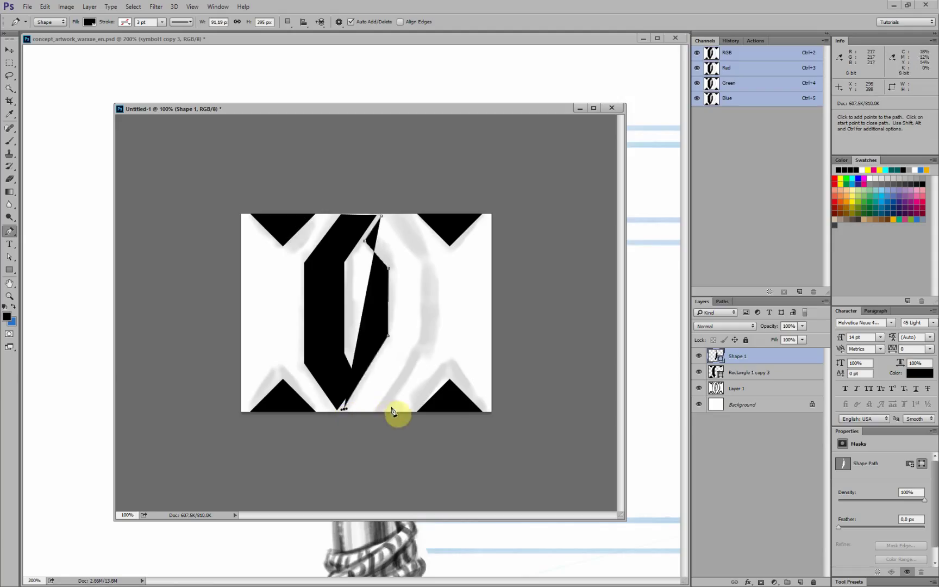
pyautogui.click(388, 408)
pyautogui.click(433, 338)
pyautogui.click(431, 265)
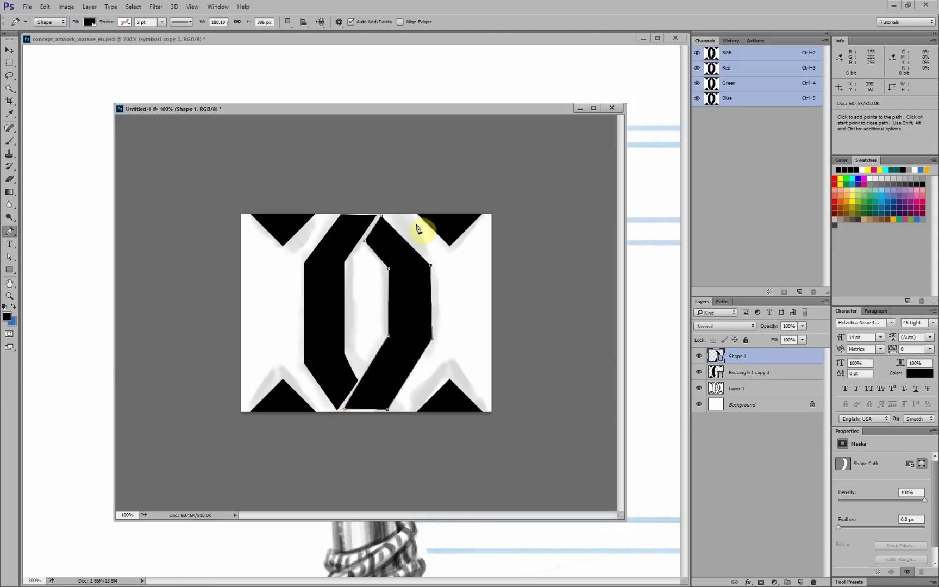
pyautogui.click(382, 217)
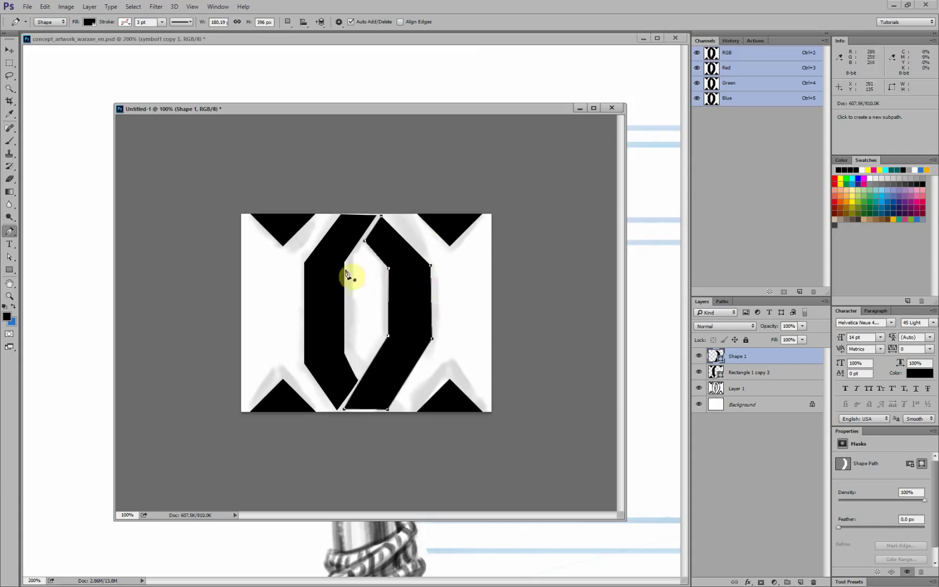
# Merge the new right band layer with the Rectangle 1 copy 3 layer into one shape layer
pyautogui.press('v')
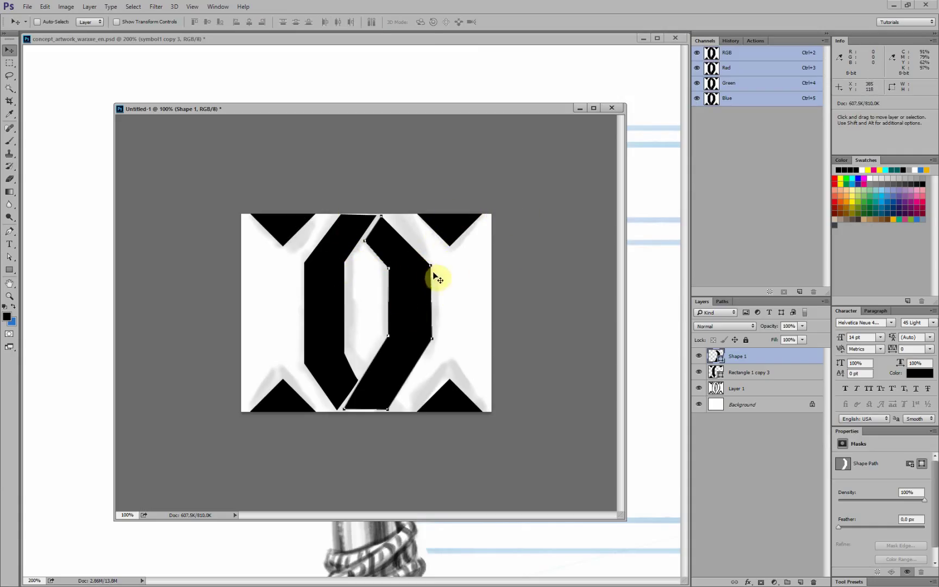
pyautogui.keyDown('shift'); pyautogui.click(755, 375); pyautogui.keyUp('shift')
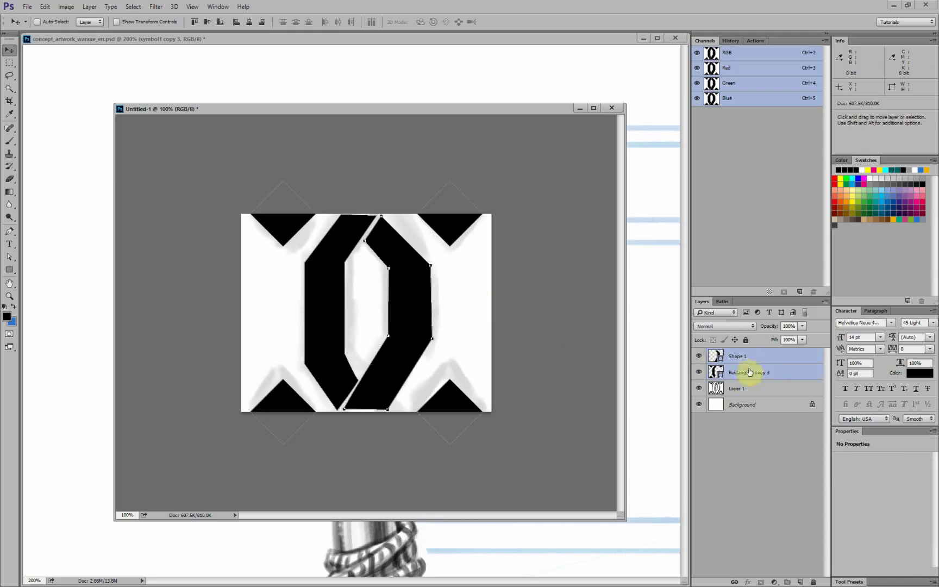
pyautogui.hotkey('ctrl', 'e')
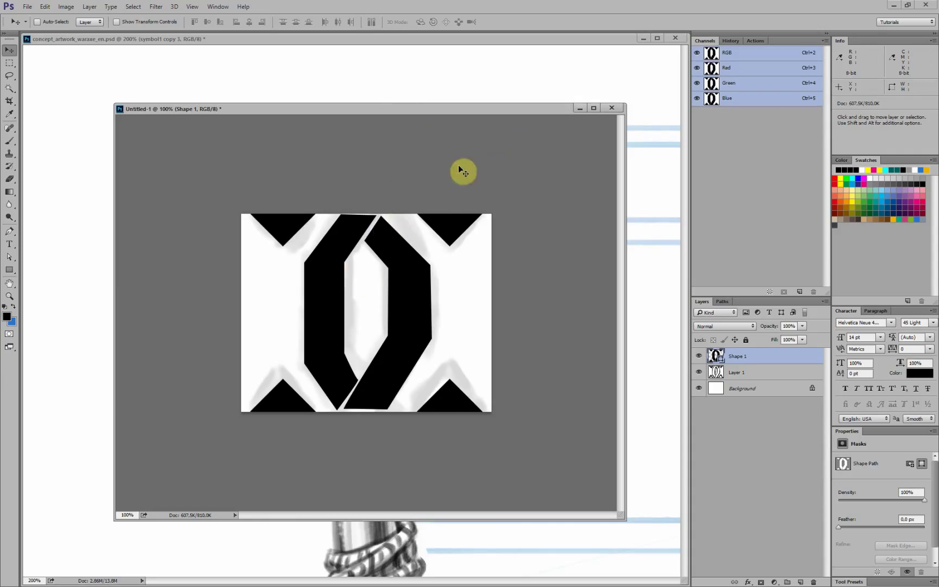
# Set the image height to 512 px with the width kept at 512 px, and check the full canvas dimensions
pyautogui.hotkey('ctrl', 'alt', 'i')
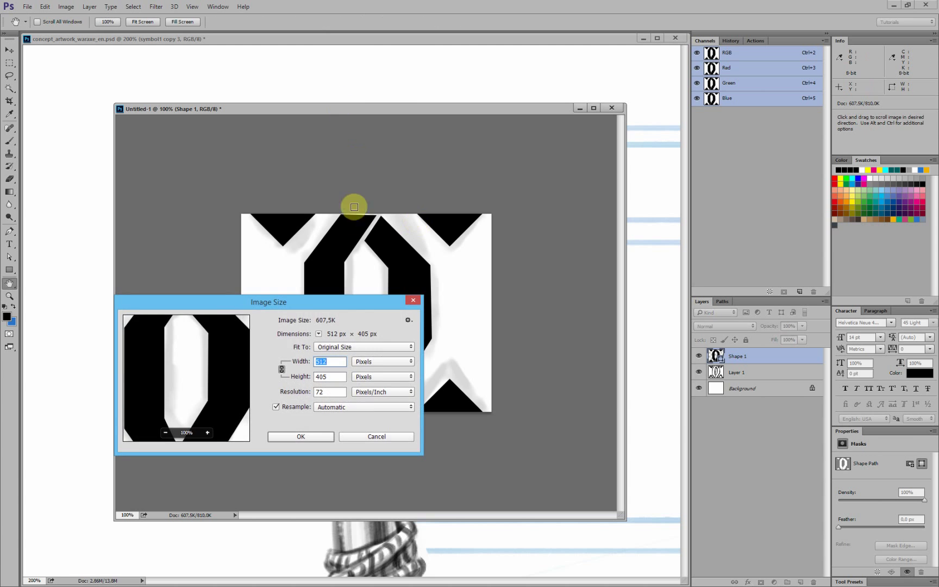
pyautogui.moveTo(343, 302); pyautogui.dragTo(707, 137)
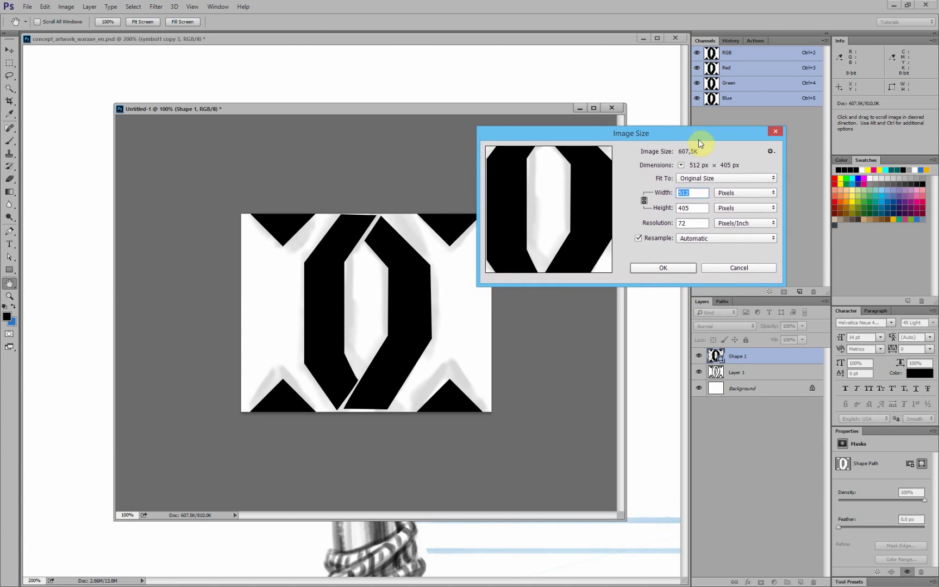
pyautogui.click(693, 211)
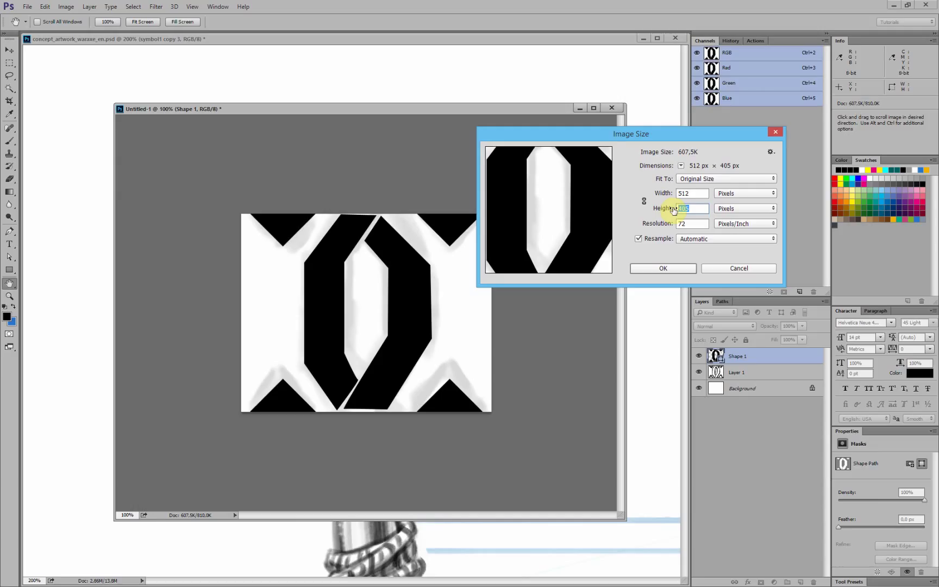
pyautogui.write('512')
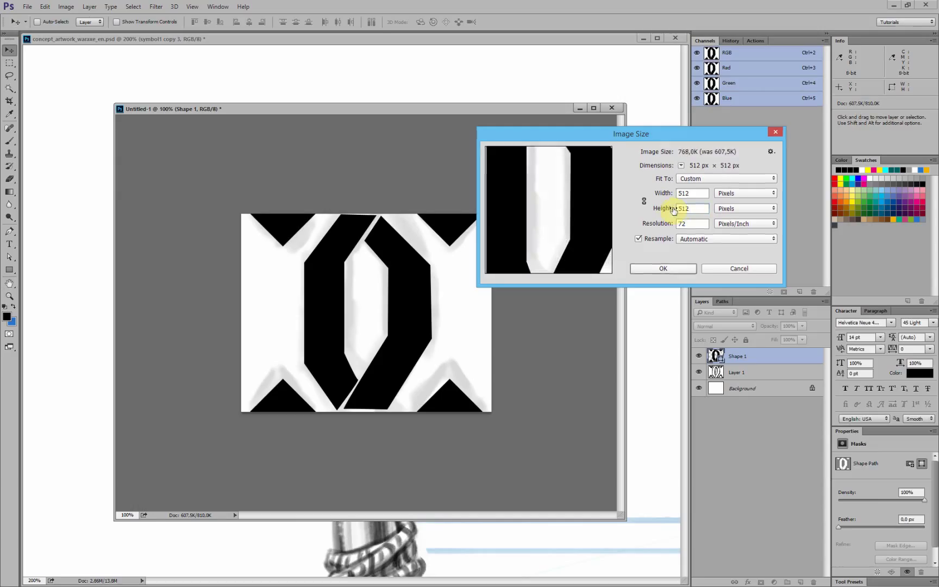
pyautogui.press('Return')
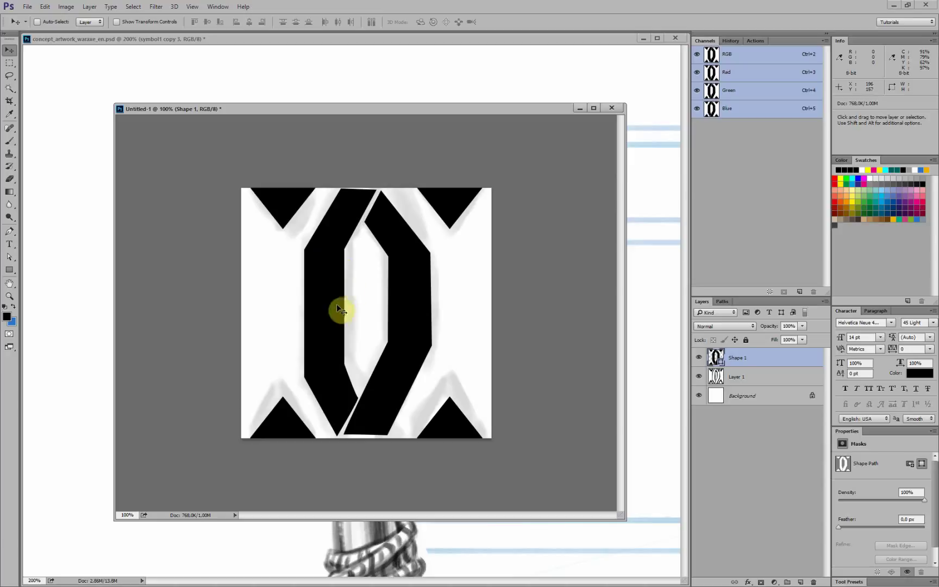
pyautogui.press('a')
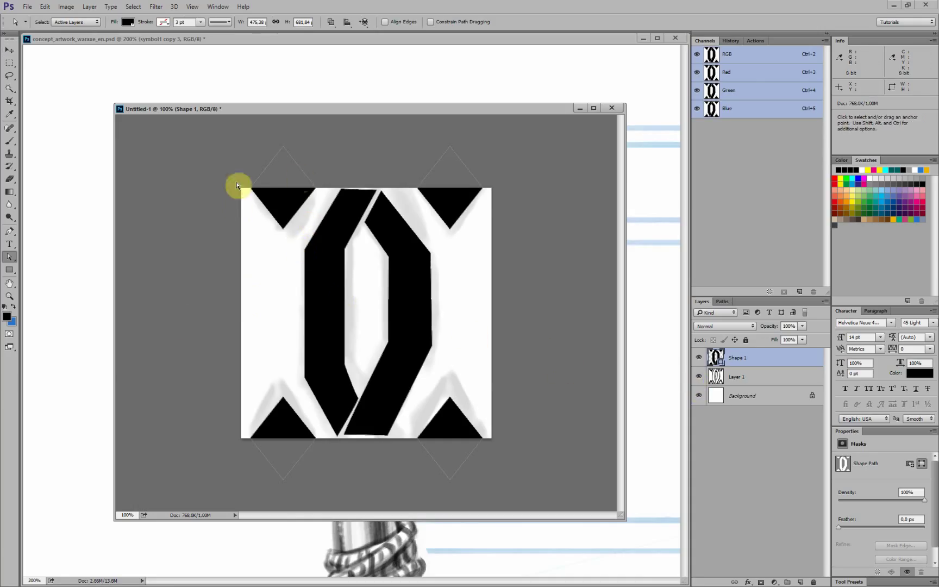
pyautogui.hotkey('ctrl', 'a')
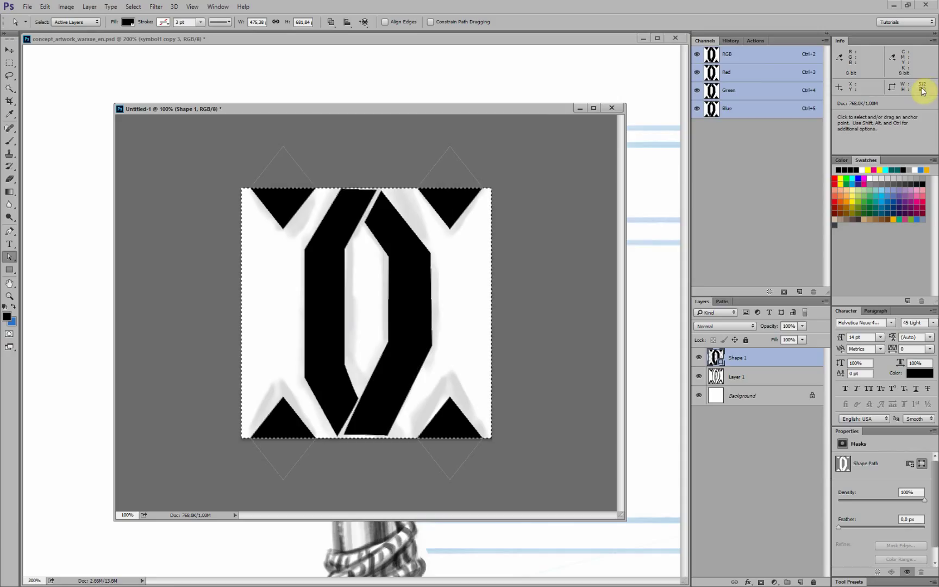
pyautogui.hotkey('ctrl', 'd')
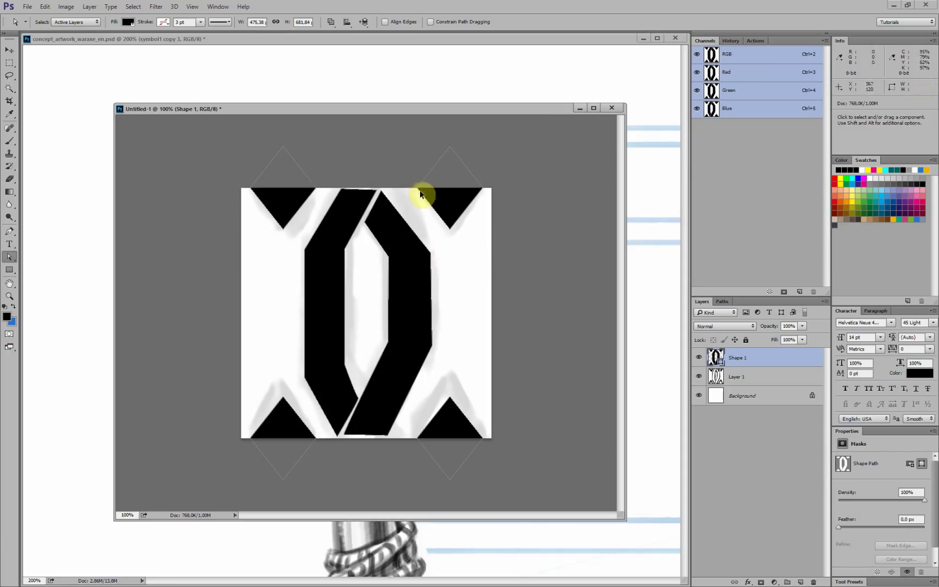
# Shift the left band's four bend points outward with Direct Selection and align its upper end with the tile's upper edge
pyautogui.click(308, 262)
pyautogui.moveTo(304, 250); pyautogui.dragTo(296, 251)
pyautogui.moveTo(304, 377); pyautogui.dragTo(296, 377)
pyautogui.moveTo(345, 364); pyautogui.dragTo(337, 368)
pyautogui.moveTo(346, 255); pyautogui.dragTo(339, 255)
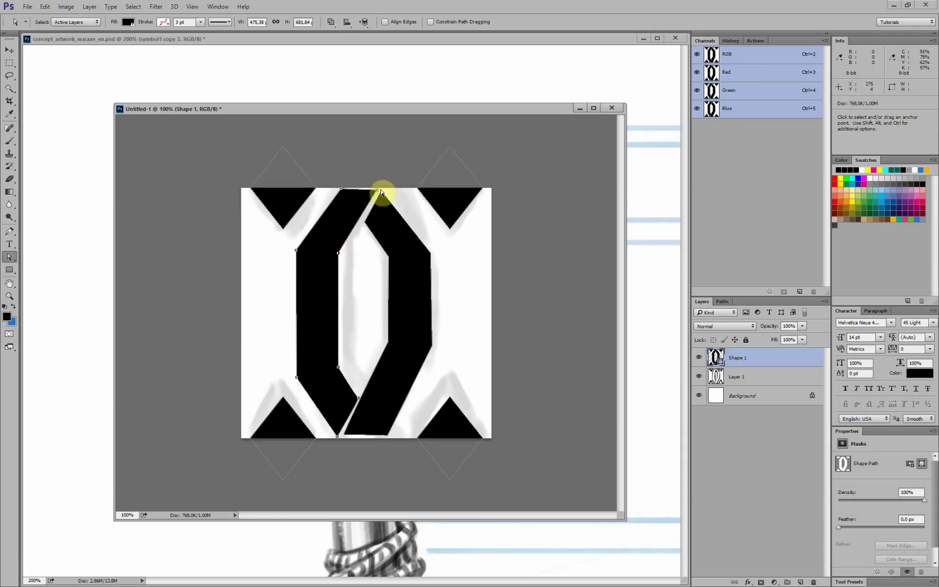
pyautogui.moveTo(384, 191); pyautogui.dragTo(340, 188)
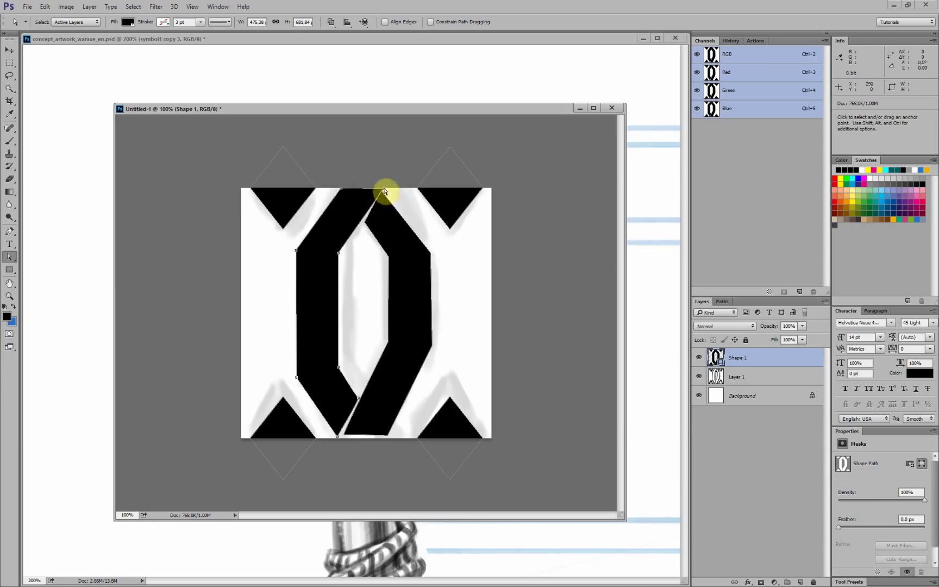
# Reshape the right band by moving its anchor points outward toward the diamonds and its lower end onto the tile's lower edge
pyautogui.moveTo(385, 190)
pyautogui.mouseDown()
pyautogui.moveTo(383, 199)
pyautogui.moveTo(393, 189)
pyautogui.mouseUp()
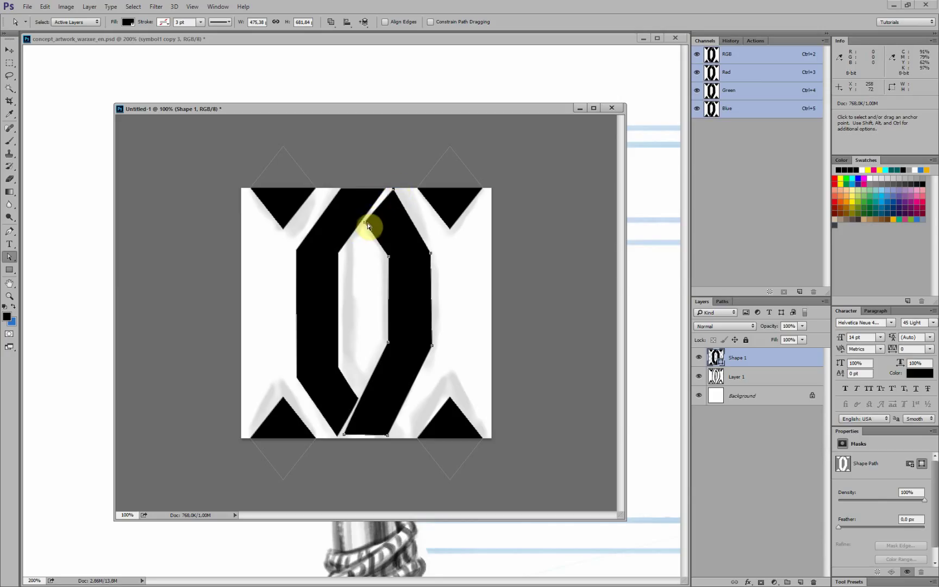
pyautogui.moveTo(370, 224); pyautogui.dragTo(370, 223)
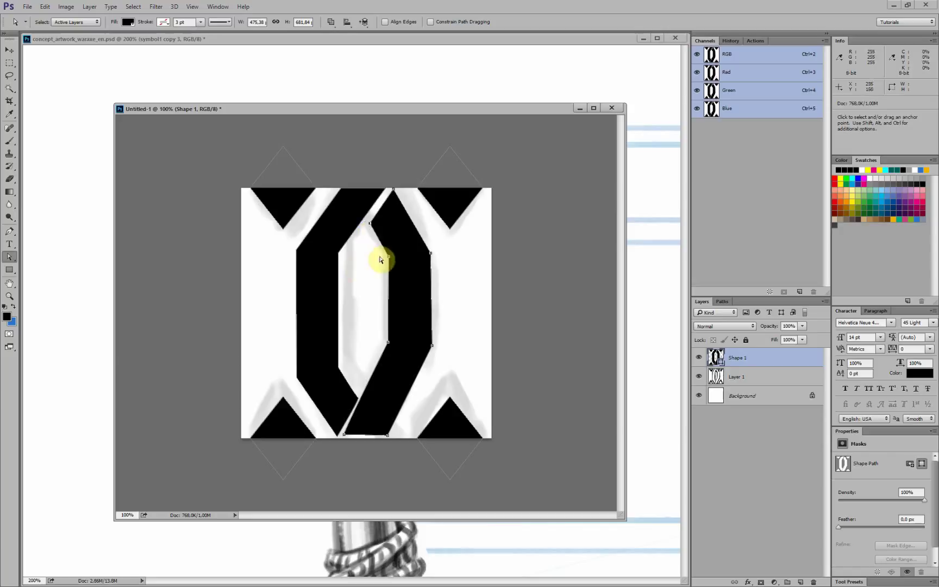
pyautogui.moveTo(430, 253); pyautogui.dragTo(445, 257)
pyautogui.moveTo(432, 346); pyautogui.dragTo(457, 297)
pyautogui.moveTo(445, 258); pyautogui.dragTo(450, 240)
pyautogui.moveTo(457, 296); pyautogui.dragTo(449, 387)
pyautogui.moveTo(388, 435); pyautogui.dragTo(406, 439)
pyautogui.moveTo(345, 435)
pyautogui.mouseDown()
pyautogui.moveTo(337, 438)
pyautogui.moveTo(348, 438)
pyautogui.mouseUp()
pyautogui.moveTo(12, 233); pyautogui.dragTo(70, 269)
pyautogui.keyDown('ctrl'); pyautogui.moveTo(388, 343); pyautogui.dragTo(403, 367); pyautogui.keyUp('ctrl')
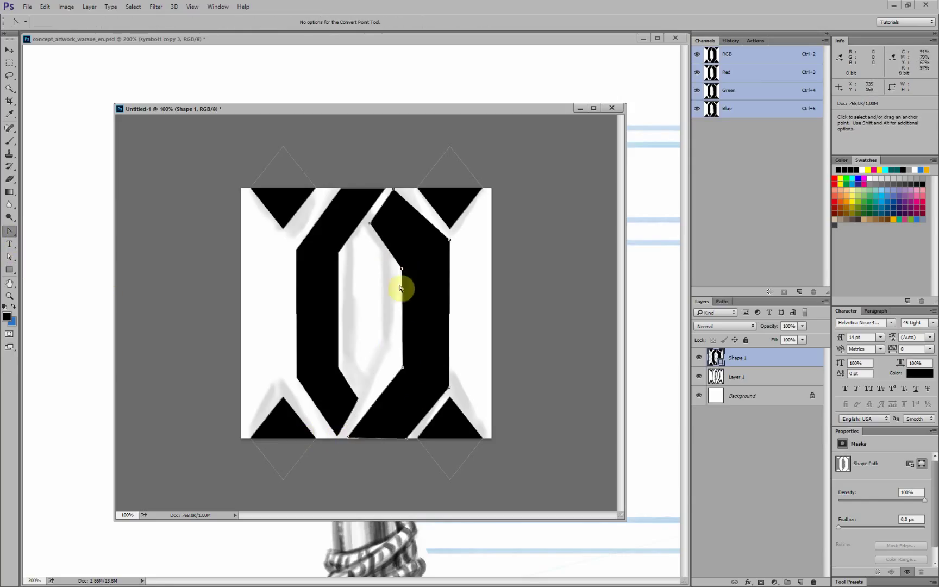
# Widen the left band by moving its outer edge, upper left corner and lower tip outward, parallel to the neighbouring diamonds' sides
pyautogui.keyDown('ctrl'); pyautogui.moveTo(295, 296); pyautogui.dragTo(283, 295); pyautogui.keyUp('ctrl')
pyautogui.keyDown('ctrl'); pyautogui.moveTo(340, 189); pyautogui.dragTo(327, 189); pyautogui.keyUp('ctrl')
pyautogui.keyDown('ctrl'); pyautogui.moveTo(285, 251); pyautogui.dragTo(284, 244); pyautogui.keyUp('ctrl')
pyautogui.keyDown('ctrl'); pyautogui.moveTo(285, 377); pyautogui.dragTo(284, 385); pyautogui.keyUp('ctrl')
pyautogui.keyDown('ctrl'); pyautogui.moveTo(337, 436); pyautogui.dragTo(329, 437); pyautogui.keyUp('ctrl')
pyautogui.keyDown('ctrl'); pyautogui.moveTo(359, 397); pyautogui.dragTo(356, 399); pyautogui.keyUp('ctrl')
# Move the right band's top tip outward and fine-tune both bands' upper bend points so the gaps to the diamonds are even
pyautogui.moveTo(394, 189); pyautogui.dragTo(406, 190)
pyautogui.hotkey('ctrl', 'z')
pyautogui.keyDown('ctrl'); pyautogui.moveTo(449, 240); pyautogui.dragTo(449, 245); pyautogui.keyUp('ctrl')
pyautogui.keyDown('ctrl'); pyautogui.moveTo(284, 246); pyautogui.dragTo(284, 243); pyautogui.keyUp('ctrl')
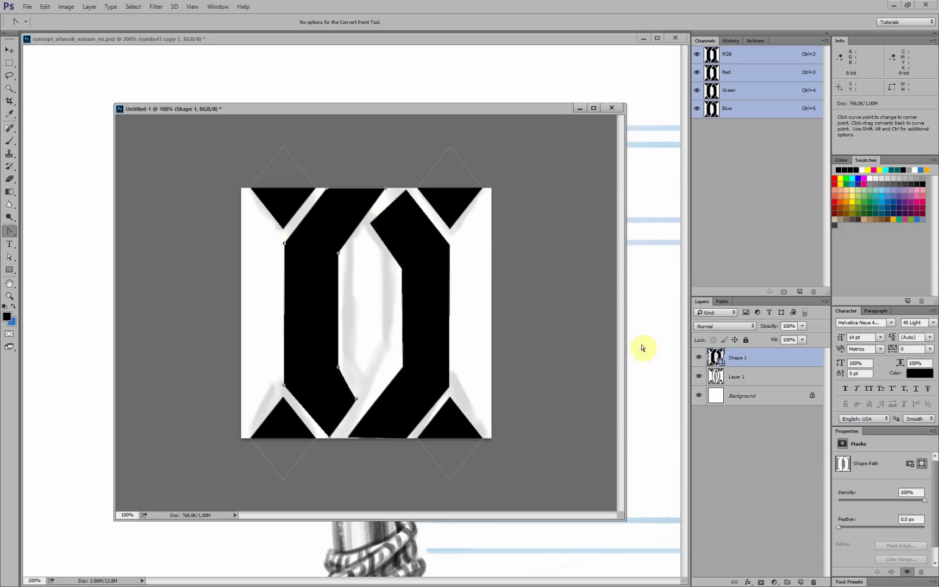
pyautogui.keyDown('ctrl'); pyautogui.moveTo(375, 233); pyautogui.dragTo(375, 230); pyautogui.keyUp('ctrl')
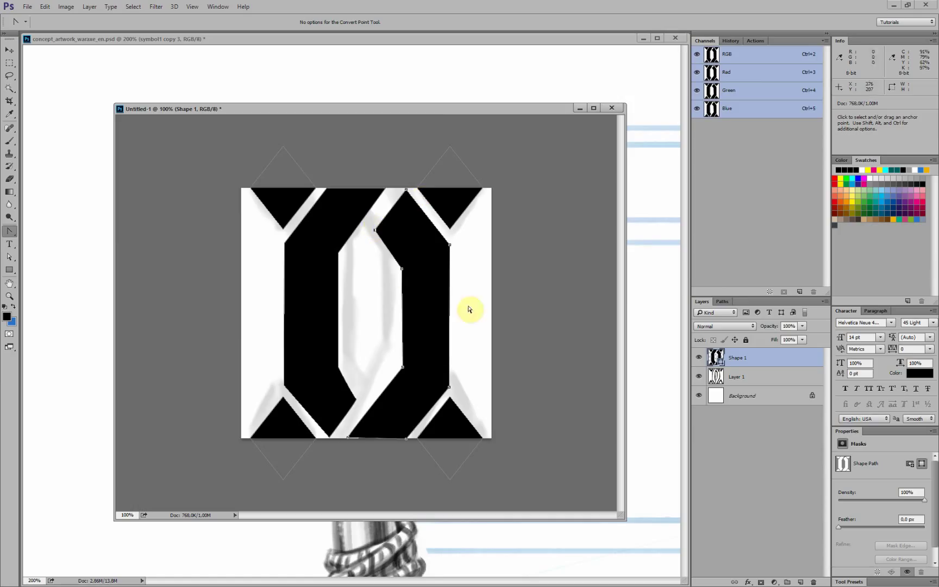
pyautogui.keyDown('ctrl'); pyautogui.click(520, 303); pyautogui.keyUp('ctrl')
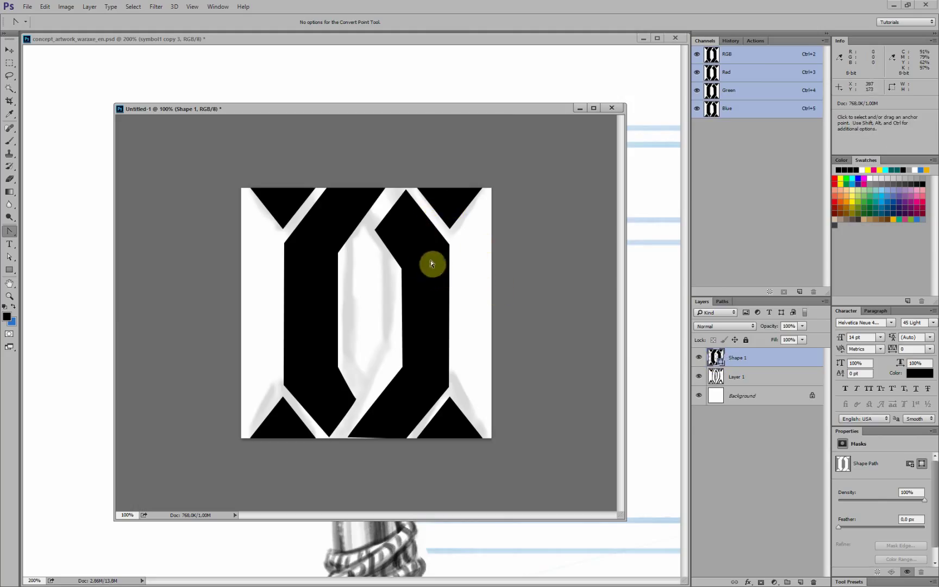
# Hide the sketch on Layer 1 and move the Shape 1 layer straight down by half the tile's height
pyautogui.press('v')
pyautogui.click(753, 376)
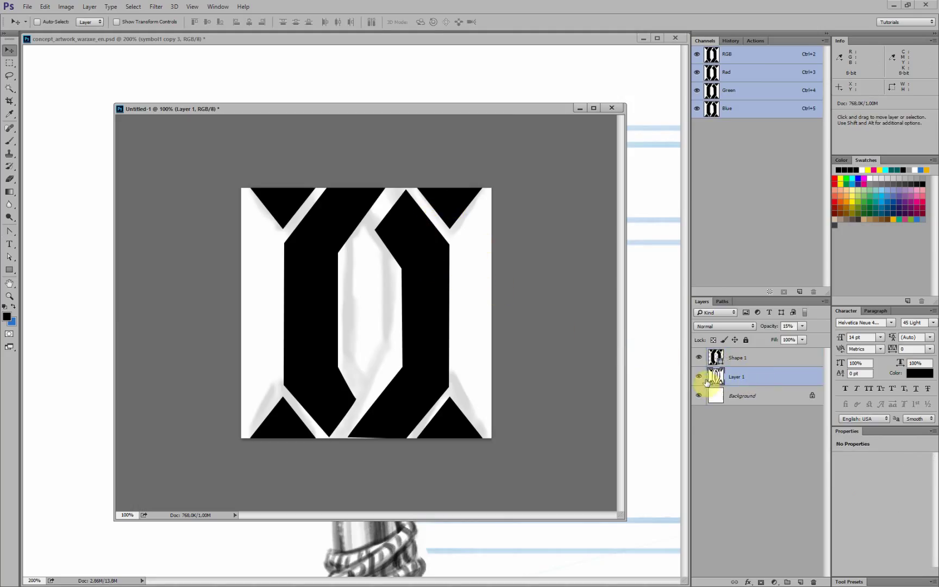
pyautogui.click(700, 377)
pyautogui.click(754, 358)
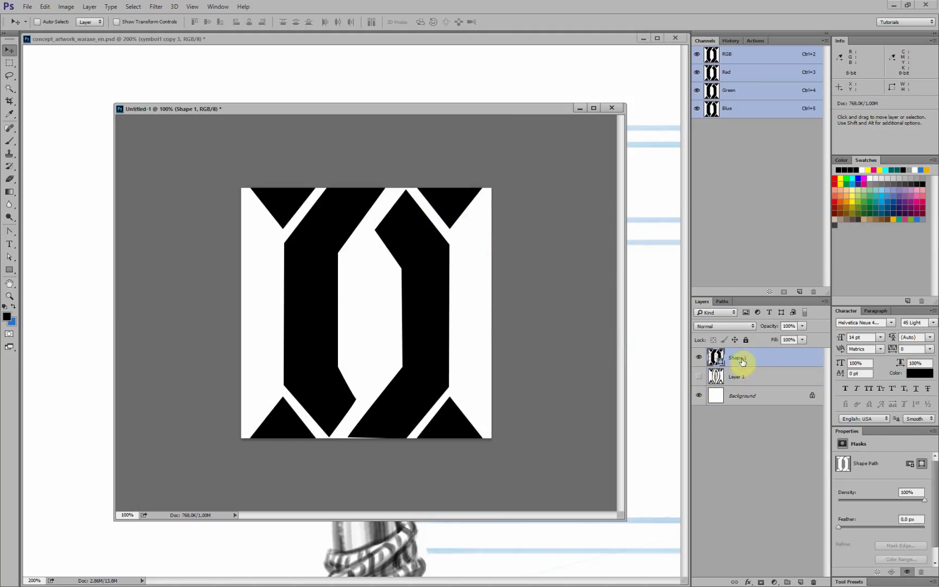
pyautogui.keyDown('shift'); pyautogui.moveTo(428, 251); pyautogui.dragTo(447, 368); pyautogui.keyUp('shift')
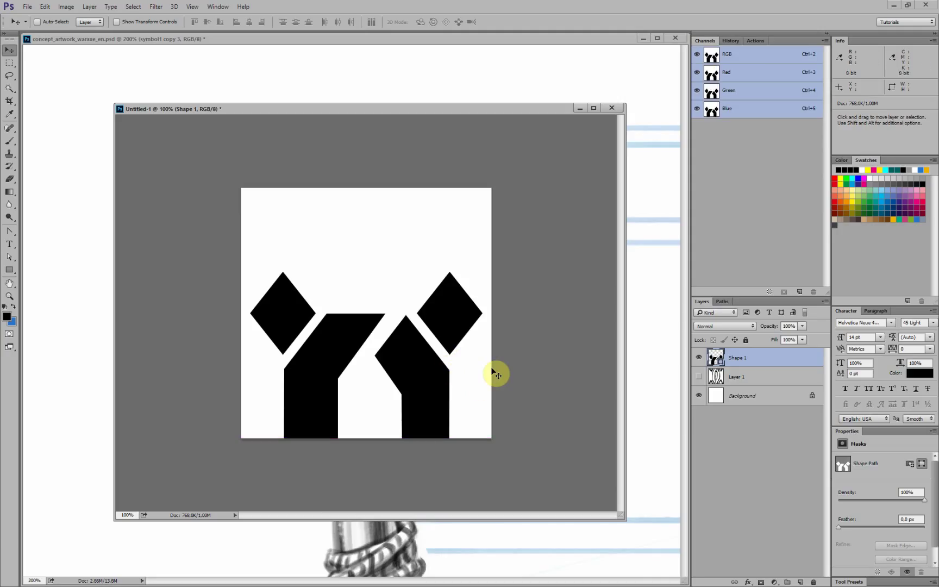
pyautogui.press('Up')
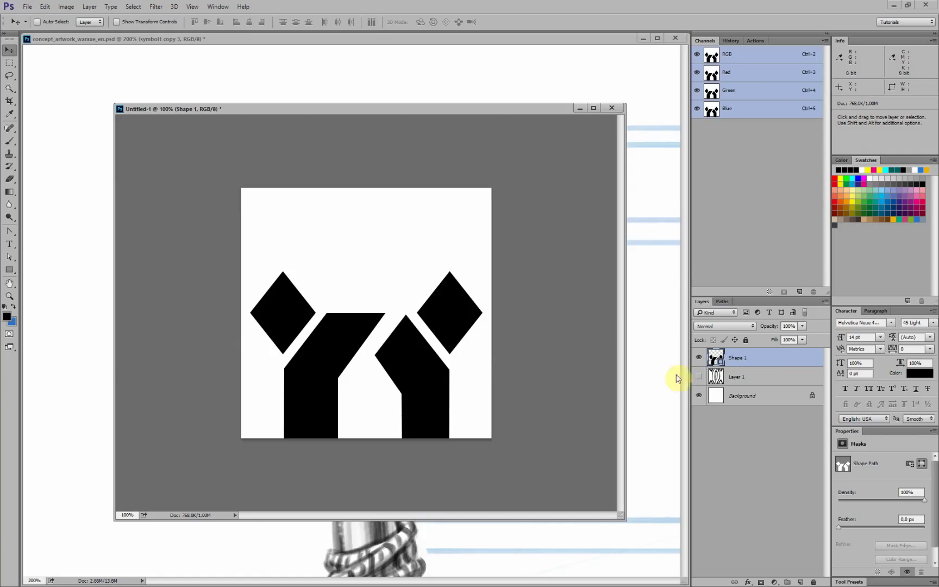
# Duplicate the Shape 1 layer and move the copy straight up by a full tile height until the diamonds coincide
pyautogui.hotkey('ctrl', 'j')
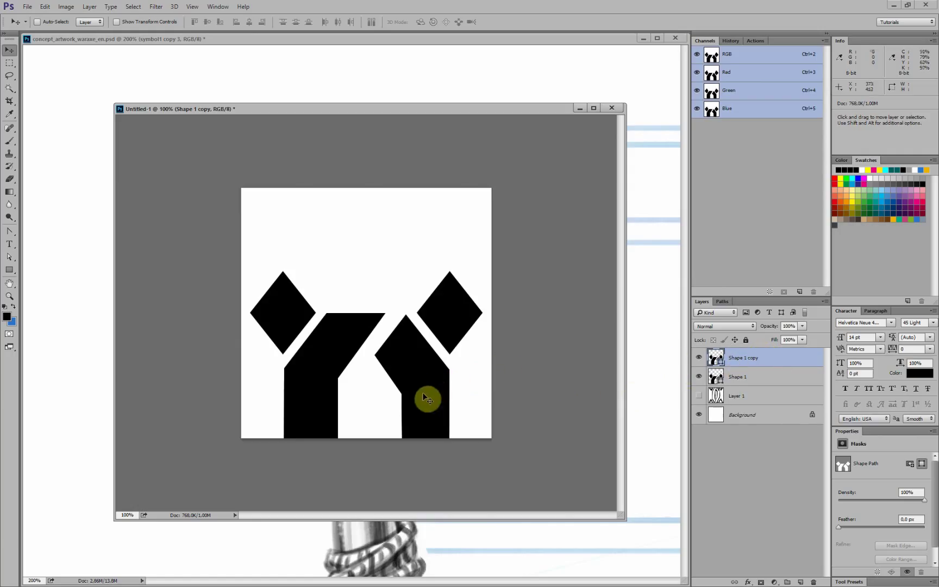
pyautogui.keyDown('shift'); pyautogui.moveTo(426, 413); pyautogui.dragTo(440, 212); pyautogui.keyUp('shift')
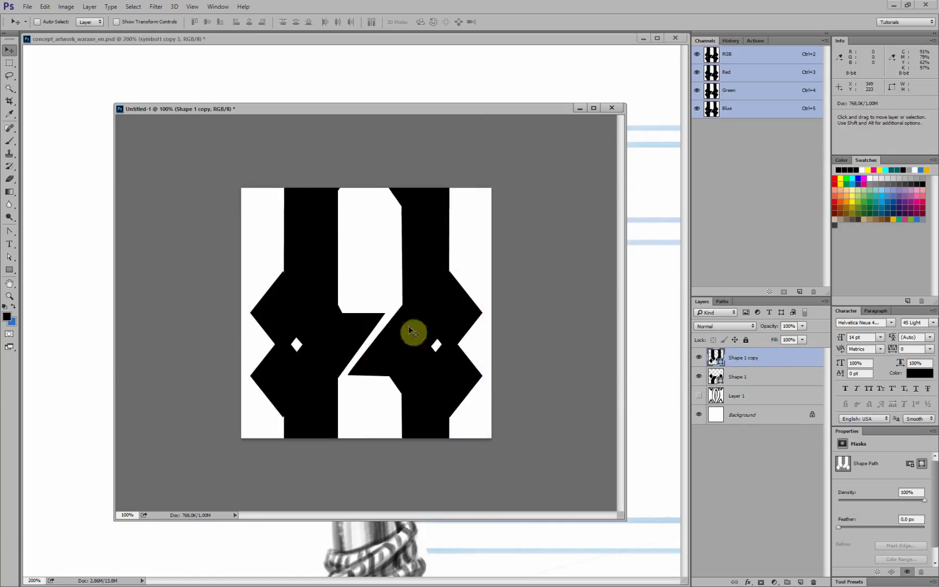
pyautogui.keyDown('shift'); pyautogui.moveTo(432, 382); pyautogui.dragTo(425, 325); pyautogui.keyUp('shift')
# Delete the two overlapping duplicate diamonds from the Shape 1 copy layer and deselect its paths
pyautogui.press('a')
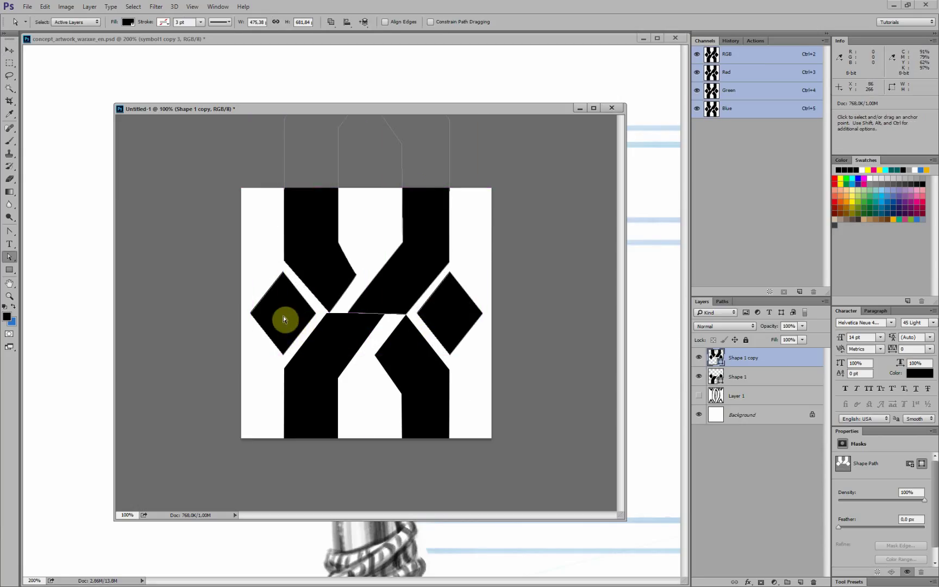
pyautogui.click(290, 308)
pyautogui.keyDown('shift'); pyautogui.click(440, 305); pyautogui.keyUp('shift')
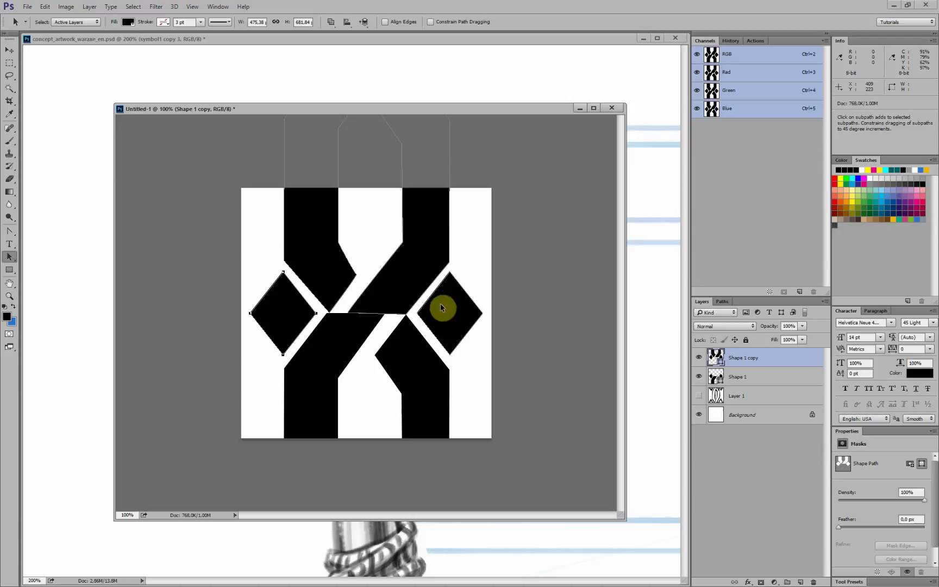
pyautogui.press('Delete')
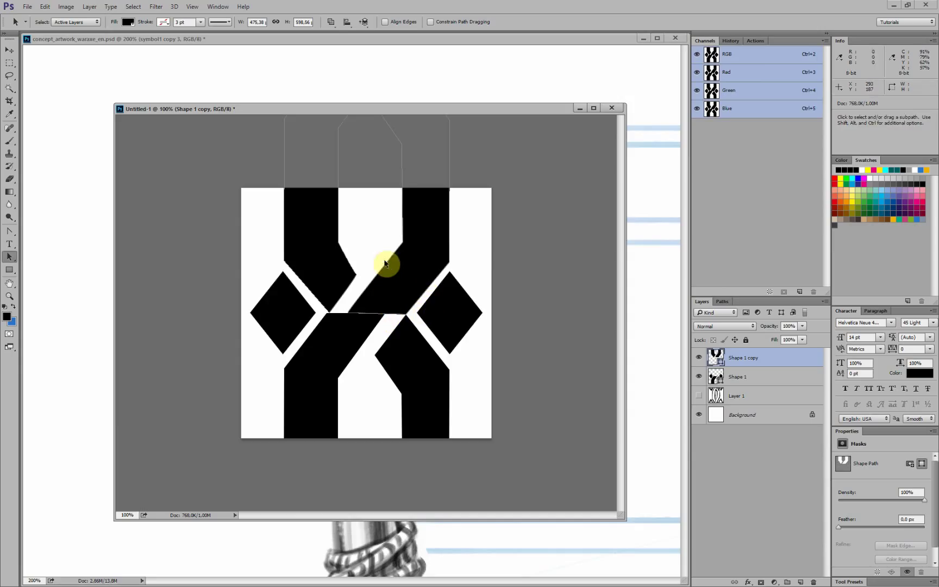
pyautogui.click(505, 221)
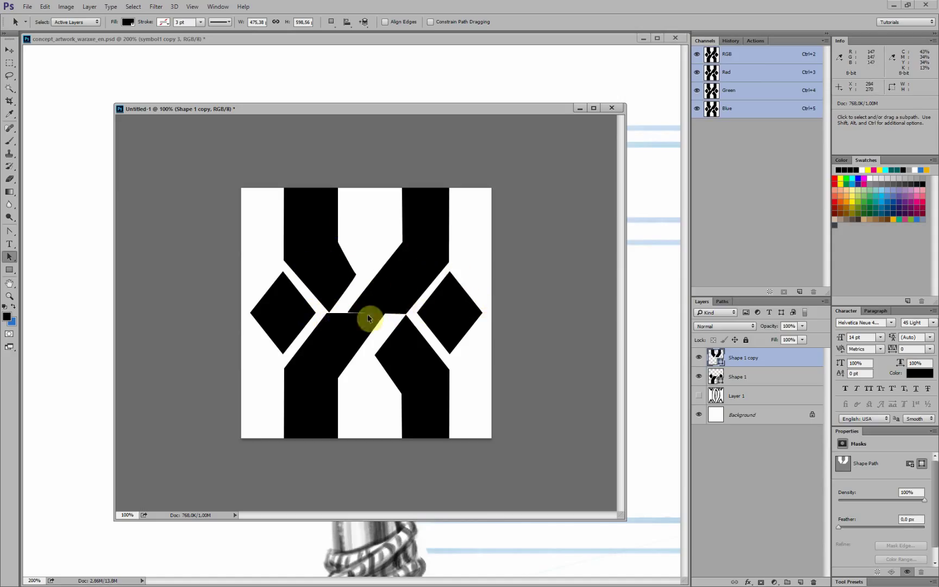
pyautogui.moveTo(383, 290); pyautogui.dragTo(343, 314)
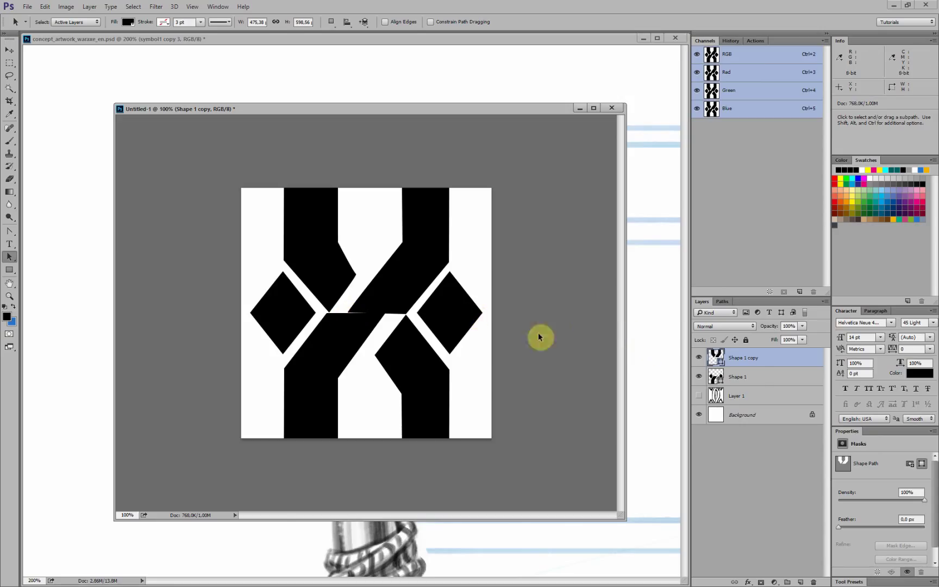
# Merge the Shape 1 copy and Shape 1 layers into a single shape layer
pyautogui.keyDown('shift'); pyautogui.click(756, 379); pyautogui.keyUp('shift')
pyautogui.keyDown('shift'); pyautogui.click(755, 378); pyautogui.keyUp('shift')
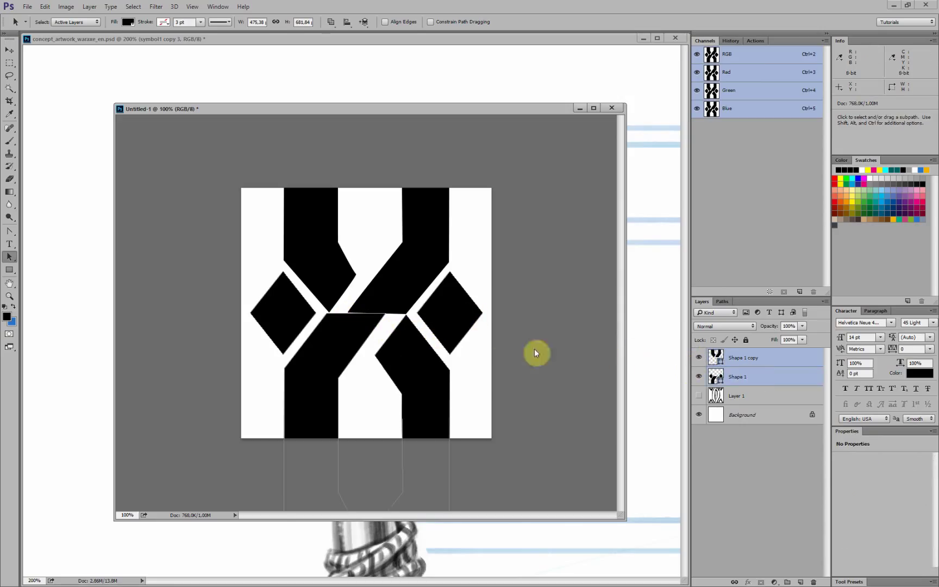
pyautogui.hotkey('ctrl', 'e')
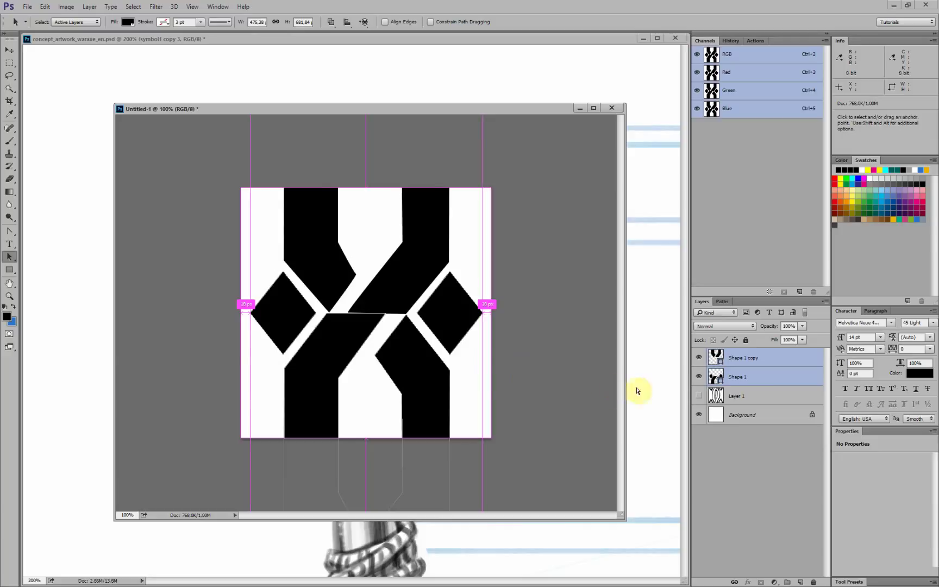
# Shorten the upper-left strand by moving its slanted end edge back from the diagonal strand to open a wider gap
pyautogui.hotkey('shift', 'a')
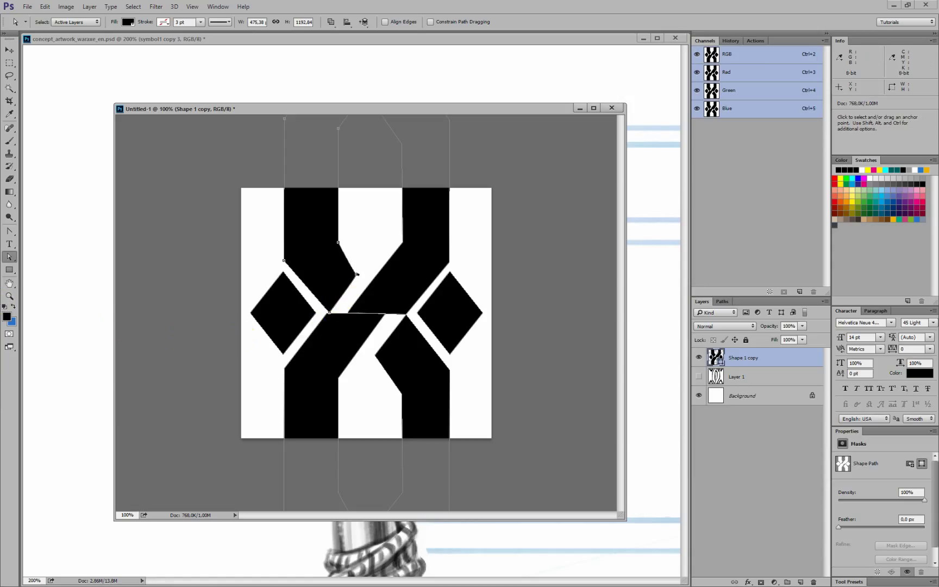
pyautogui.click(9, 230)
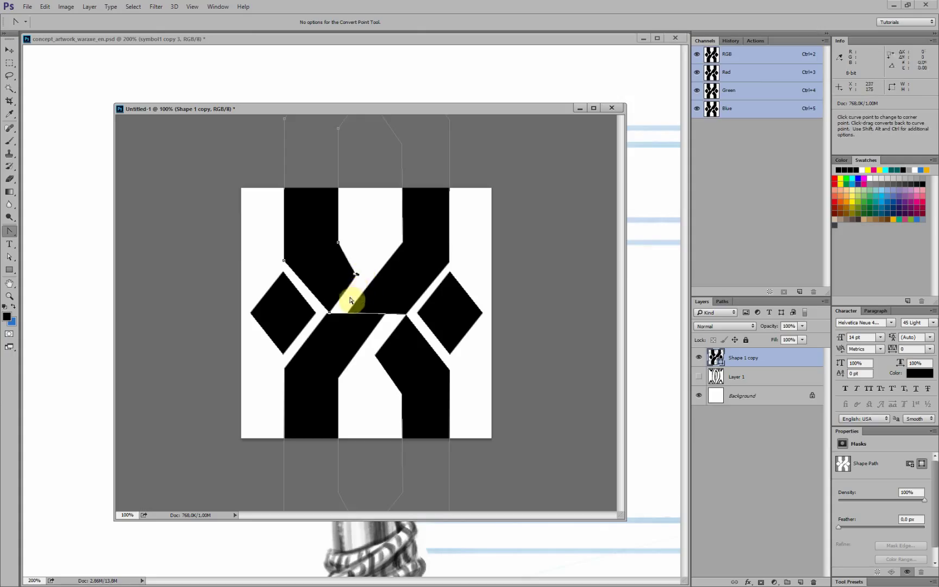
pyautogui.moveTo(335, 296); pyautogui.dragTo(330, 290)
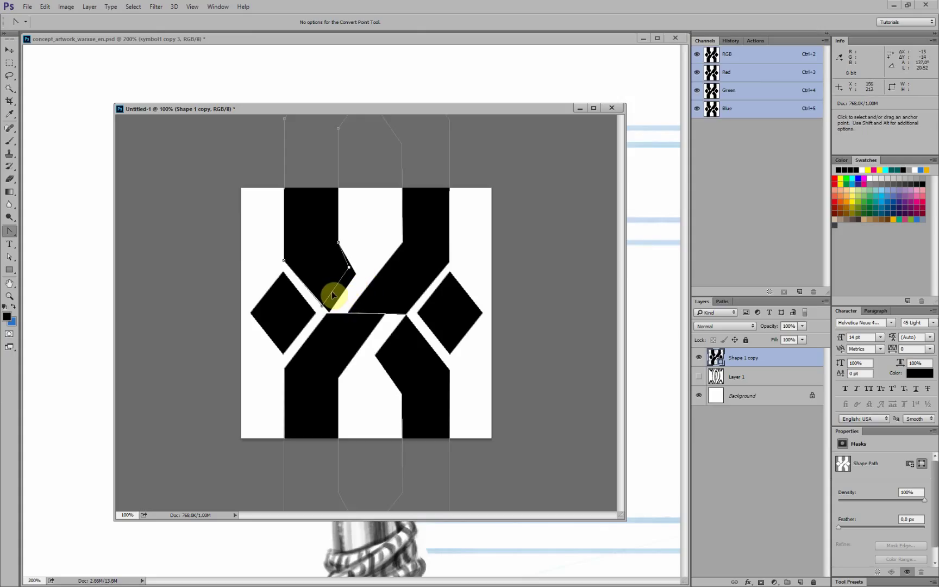
# Shift the upper-right strand's inner diagonal edge so it lines up with the outer edge of the lower-left strand
pyautogui.moveTo(376, 279)
pyautogui.mouseDown()
pyautogui.moveTo(354, 277)
pyautogui.moveTo(367, 284)
pyautogui.mouseUp()
pyautogui.hotkey('ctrl', 'z')
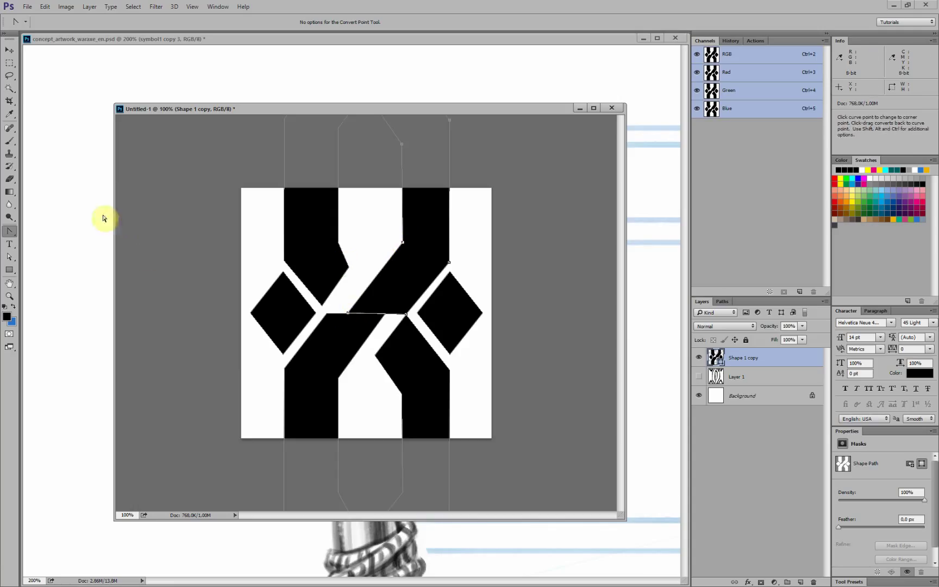
pyautogui.moveTo(375, 279); pyautogui.dragTo(356, 279)
pyautogui.moveTo(382, 243); pyautogui.dragTo(402, 218)
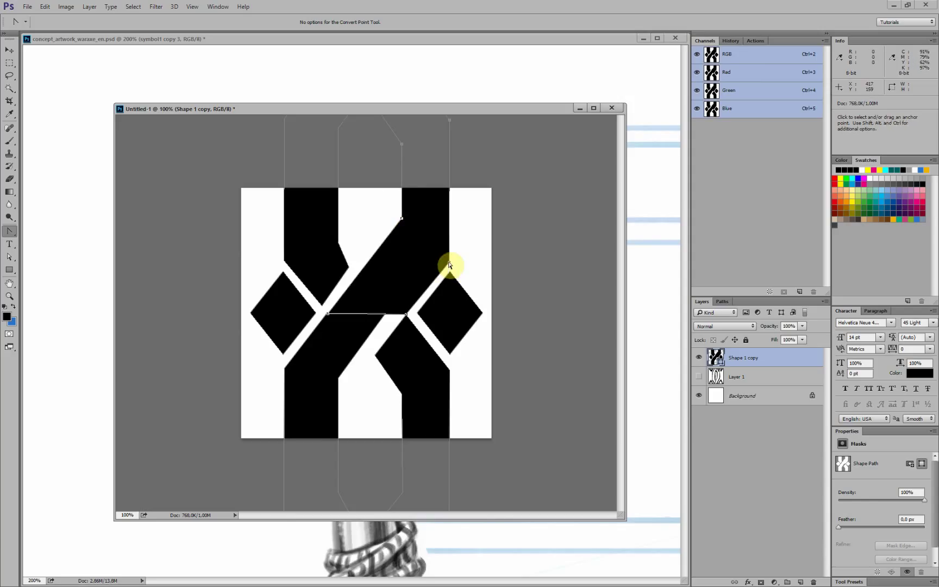
# Reposition the upper-right strand's outer diagonal edge and bend point so it continues the lower-left strand's inner edge at an even width
pyautogui.click(8, 237)
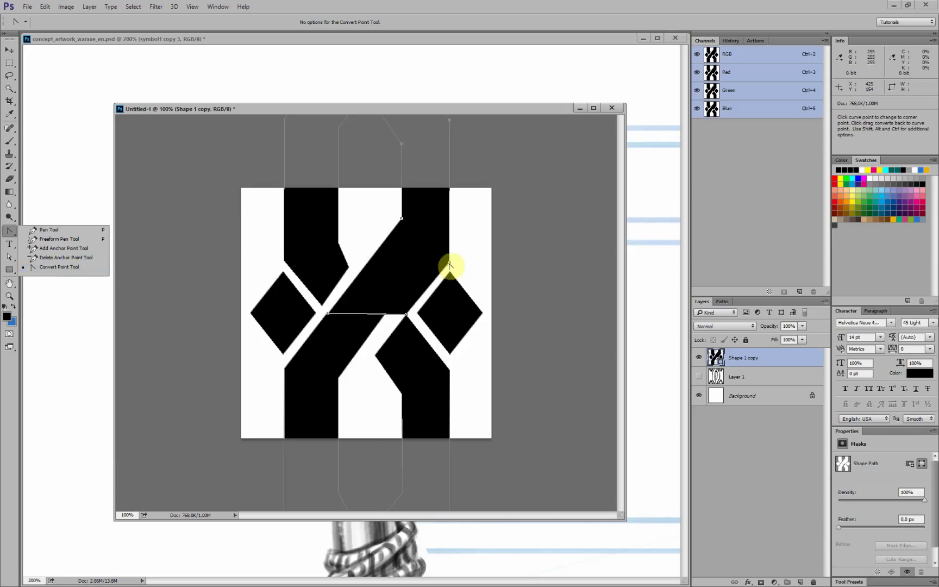
pyautogui.keyDown('ctrl'); pyautogui.moveTo(449, 263); pyautogui.dragTo(454, 277); pyautogui.keyUp('ctrl')
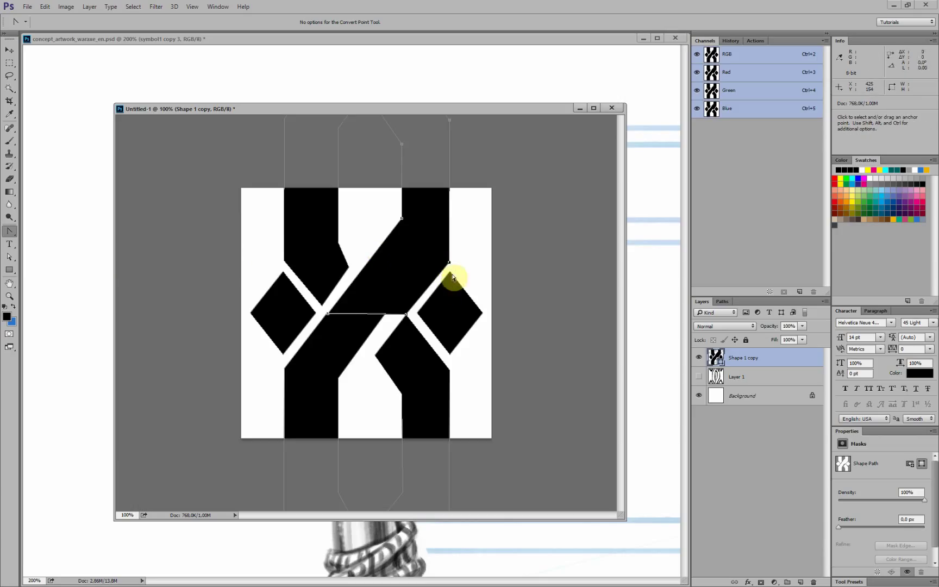
pyautogui.click(406, 314)
pyautogui.keyDown('ctrl'); pyautogui.click(423, 296); pyautogui.keyUp('ctrl')
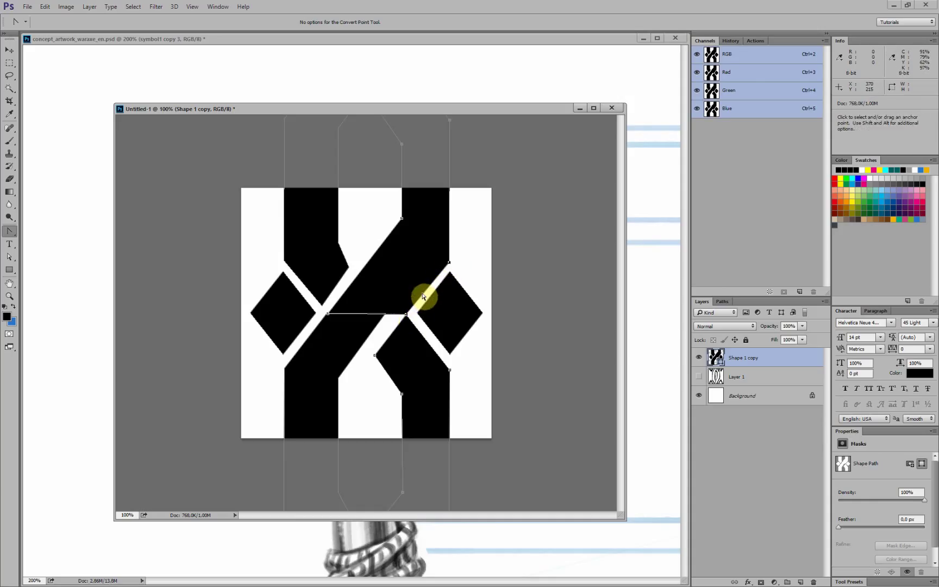
pyautogui.moveTo(417, 288)
pyautogui.keyDown('ctrl'); pyautogui.mouseDown()
pyautogui.moveTo(406, 289)
pyautogui.moveTo(449, 233)
pyautogui.mouseUp(); pyautogui.keyUp('ctrl')
pyautogui.press('Left')
pyautogui.press('Left')
pyautogui.hotkey('ctrl', 'z')
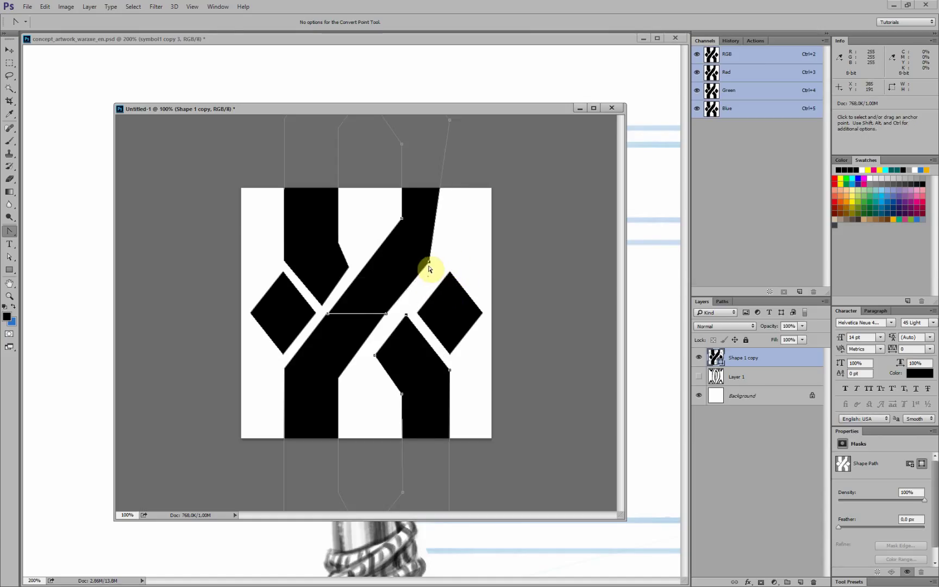
pyautogui.press('a')
pyautogui.moveTo(430, 265); pyautogui.dragTo(450, 236)
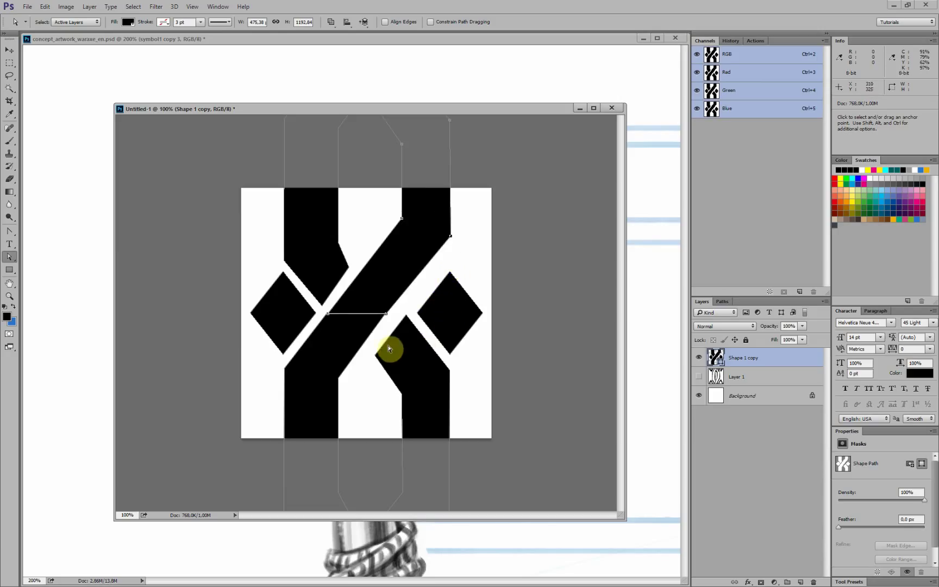
# Move the lower-right strand's end toward the diagonal and extend the upper-left strand straight down to the lower-right strand's two bend points
pyautogui.click(346, 337)
pyautogui.moveTo(384, 335); pyautogui.dragTo(387, 335)
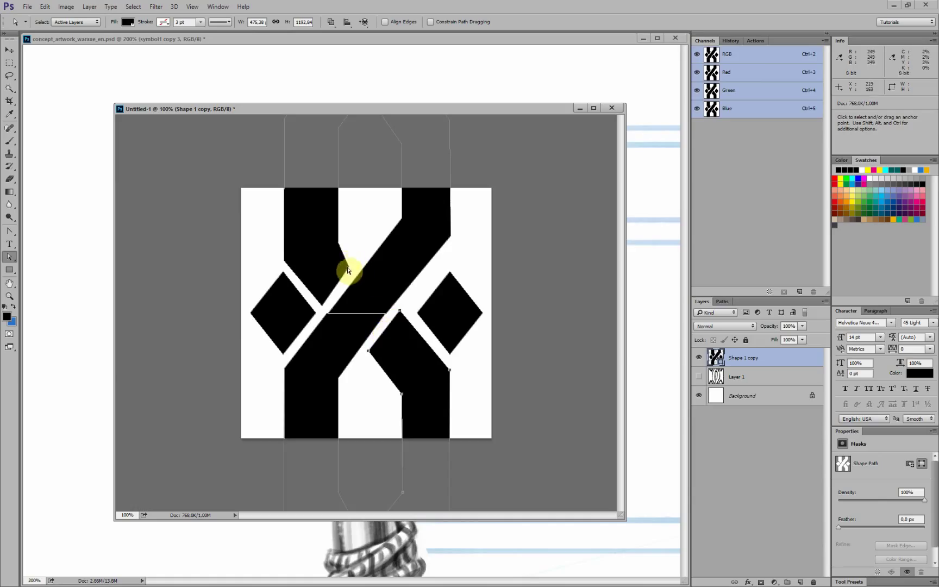
pyautogui.moveTo(349, 270); pyautogui.dragTo(400, 312)
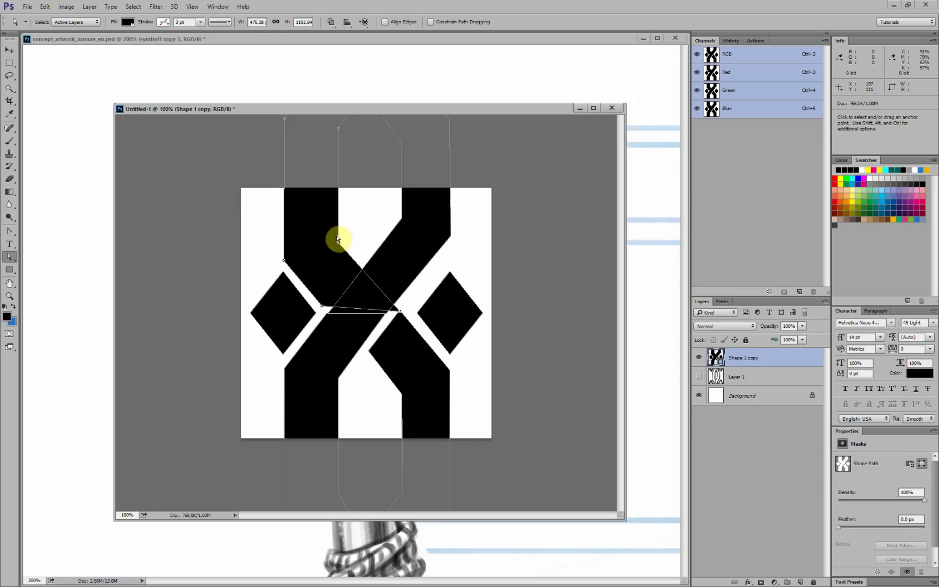
pyautogui.moveTo(337, 236); pyautogui.dragTo(337, 237)
pyautogui.moveTo(327, 312); pyautogui.dragTo(401, 393)
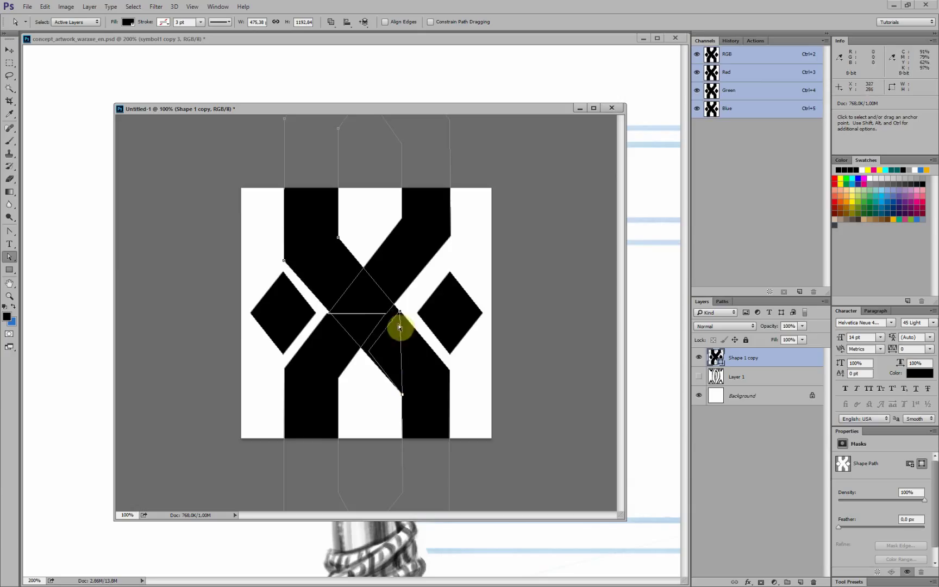
pyautogui.moveTo(401, 313); pyautogui.dragTo(449, 371)
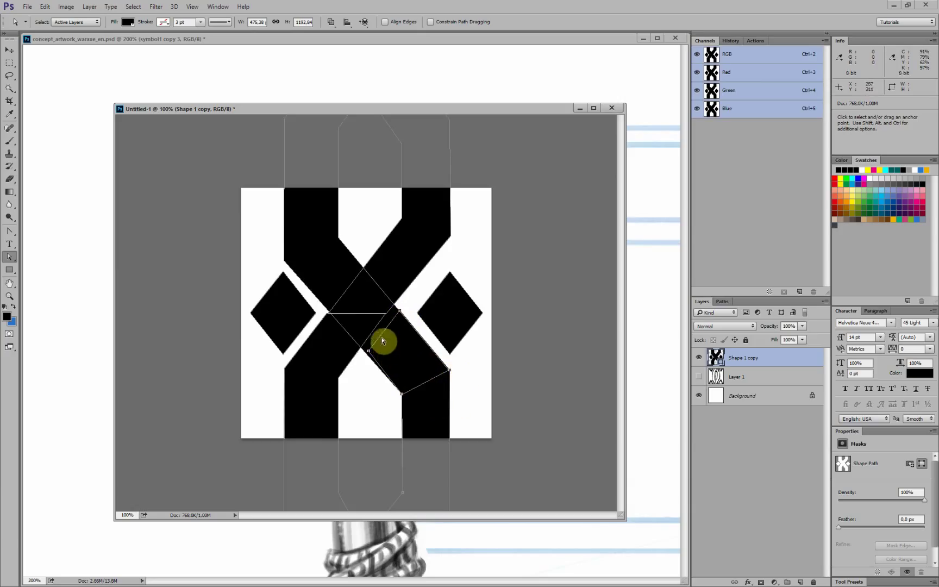
# Delete the two end anchor points of the lower-right strand above its bend
pyautogui.click(10, 236)
pyautogui.click(55, 263)
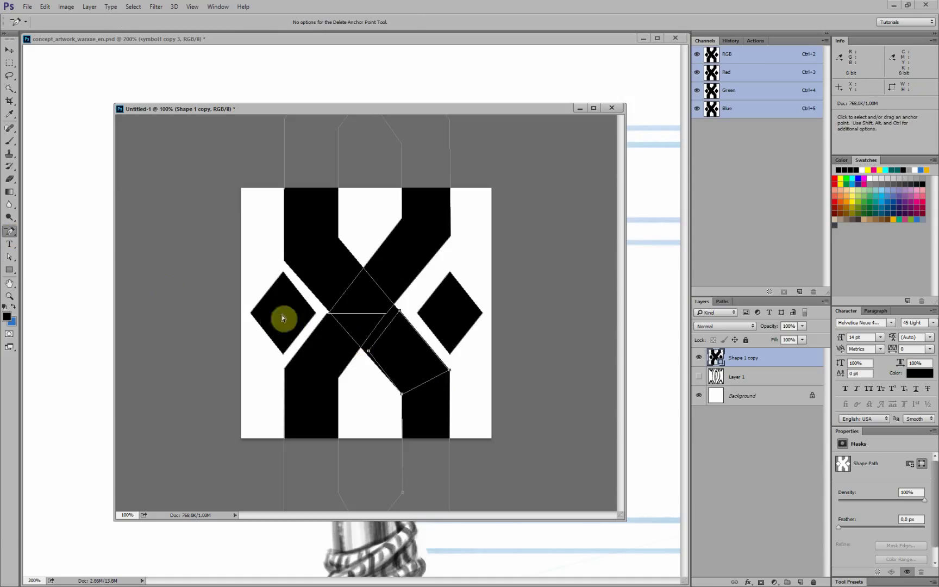
pyautogui.click(399, 312)
pyautogui.click(370, 353)
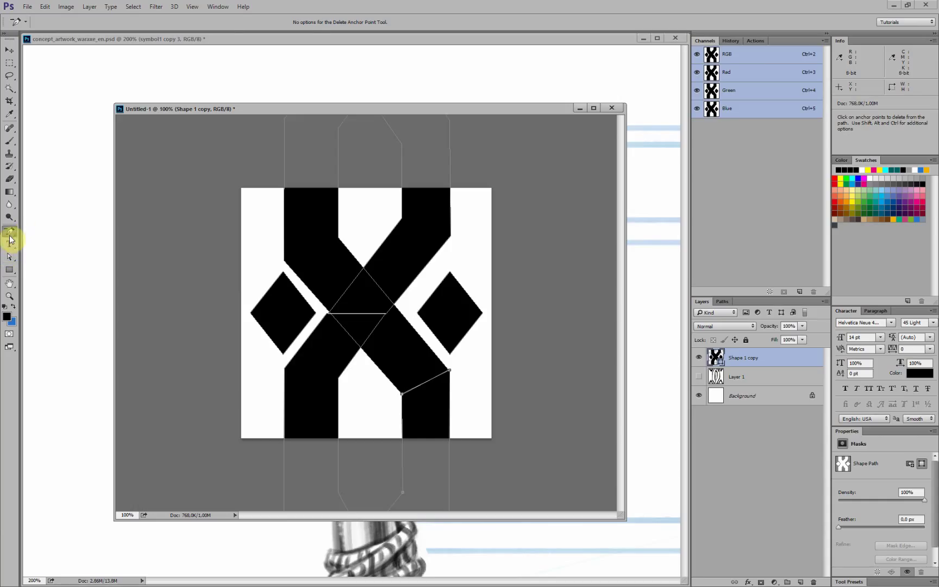
# Pull the extended upper-left strand's two end points back along its edges to leave a gap beside the diagonal band
pyautogui.click(9, 256)
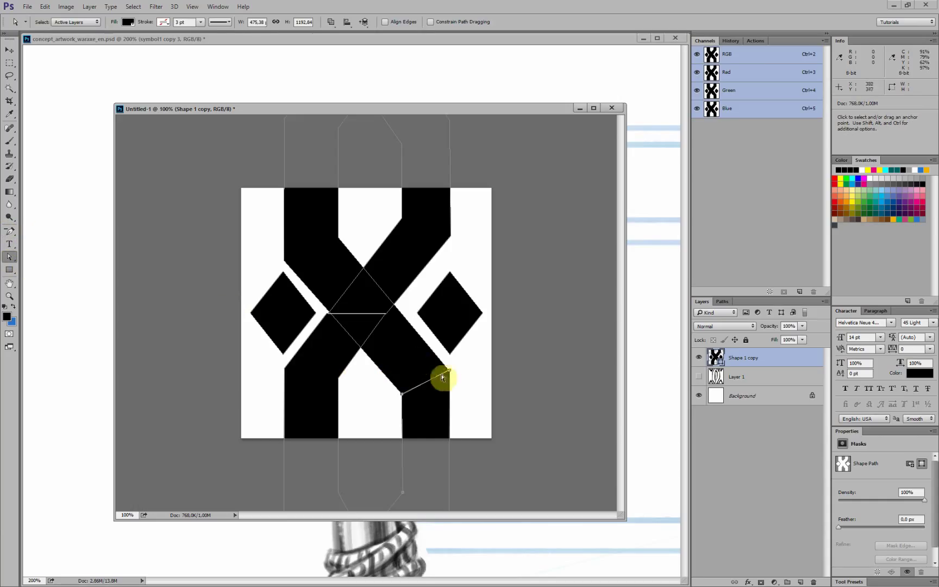
pyautogui.moveTo(451, 371)
pyautogui.mouseDown()
pyautogui.moveTo(367, 268)
pyautogui.moveTo(448, 376)
pyautogui.mouseUp()
pyautogui.hotkey('ctrl', 'z')
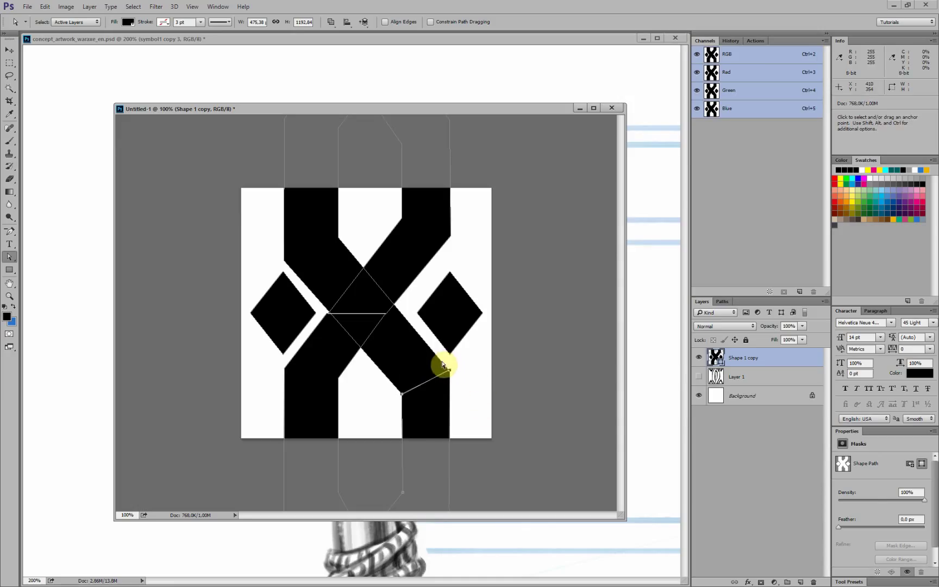
pyautogui.moveTo(449, 373); pyautogui.dragTo(357, 261)
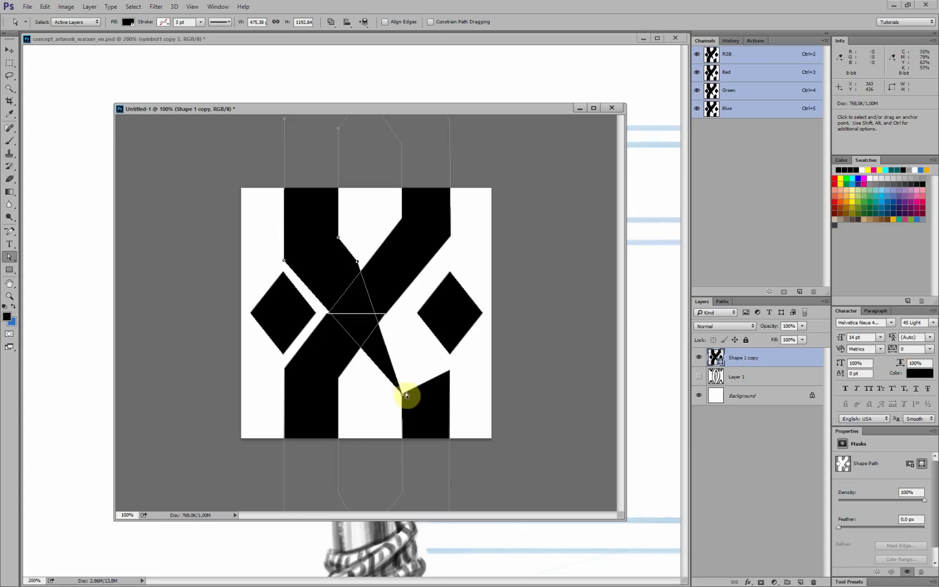
pyautogui.moveTo(403, 397); pyautogui.dragTo(322, 304)
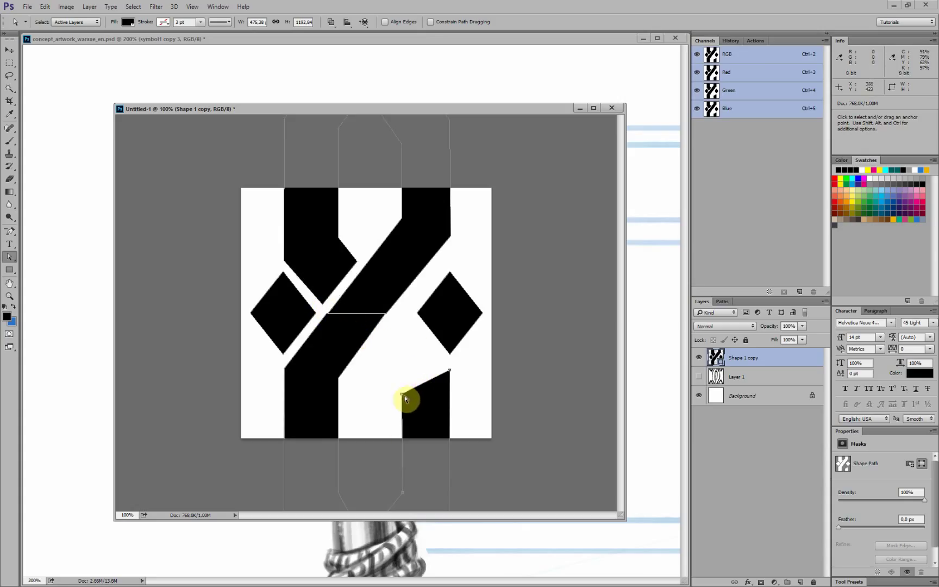
# Add anchor points along the slanted top edge of the lower-right strand with the Pen tool
pyautogui.click(9, 231)
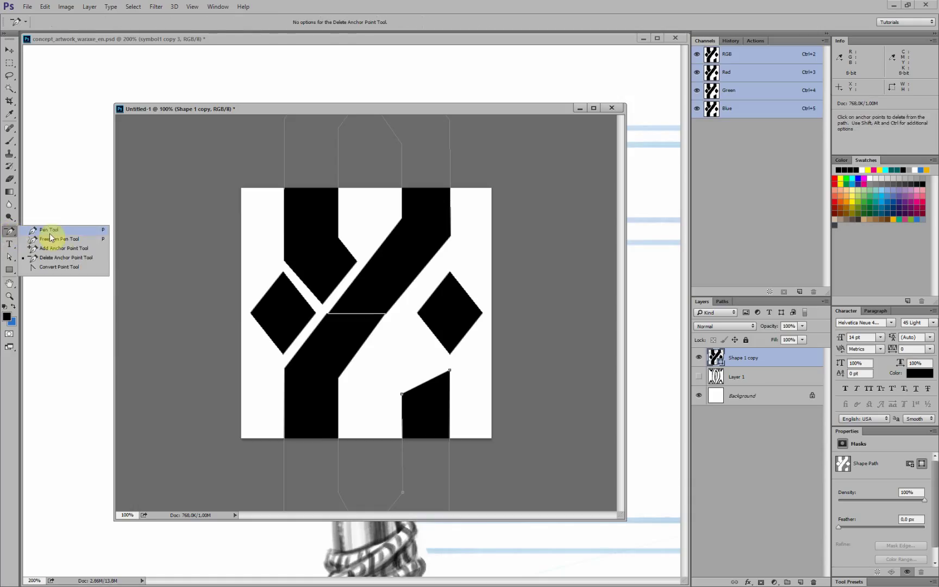
pyautogui.click(49, 231)
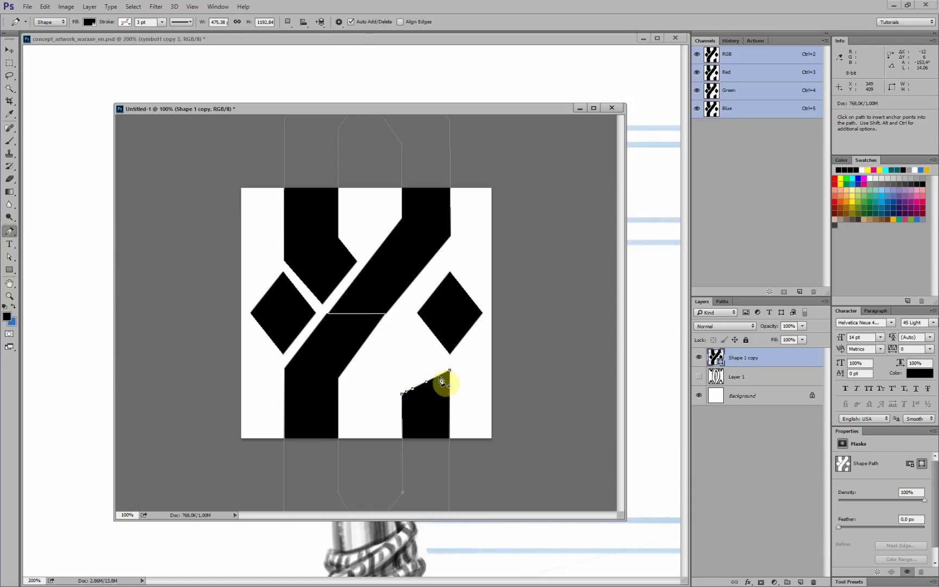
pyautogui.click(9, 231)
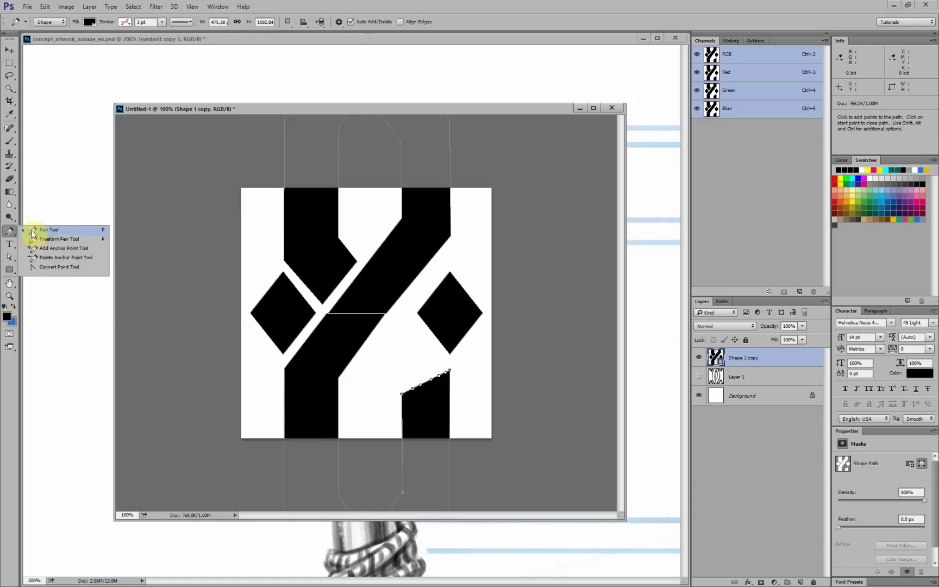
pyautogui.click(53, 260)
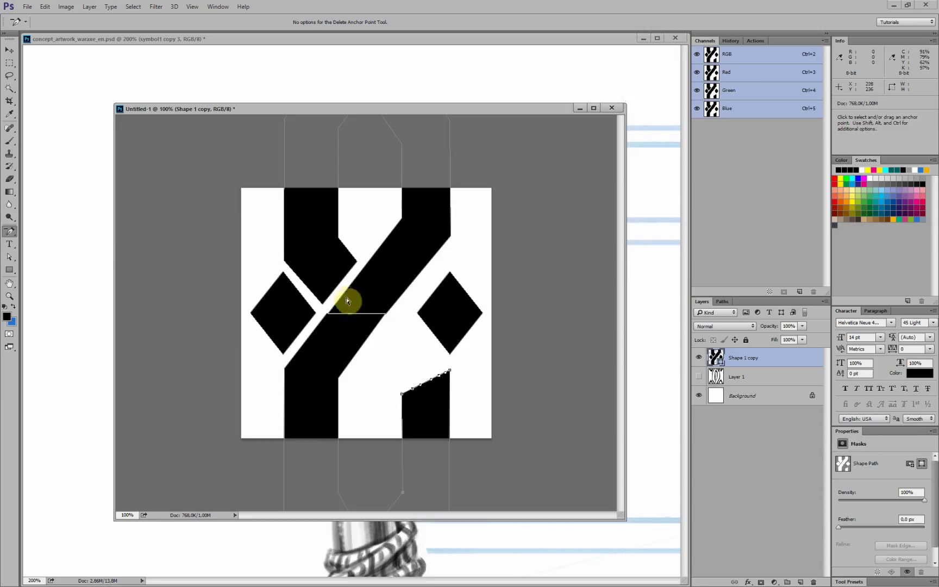
# Move the added anchor points to rebuild the lower-right strand's diagonal end, leaving a parallel gap beside the diagonal band
pyautogui.moveTo(10, 232); pyautogui.dragTo(49, 269)
pyautogui.click(440, 375)
pyautogui.moveTo(439, 379); pyautogui.dragTo(358, 265)
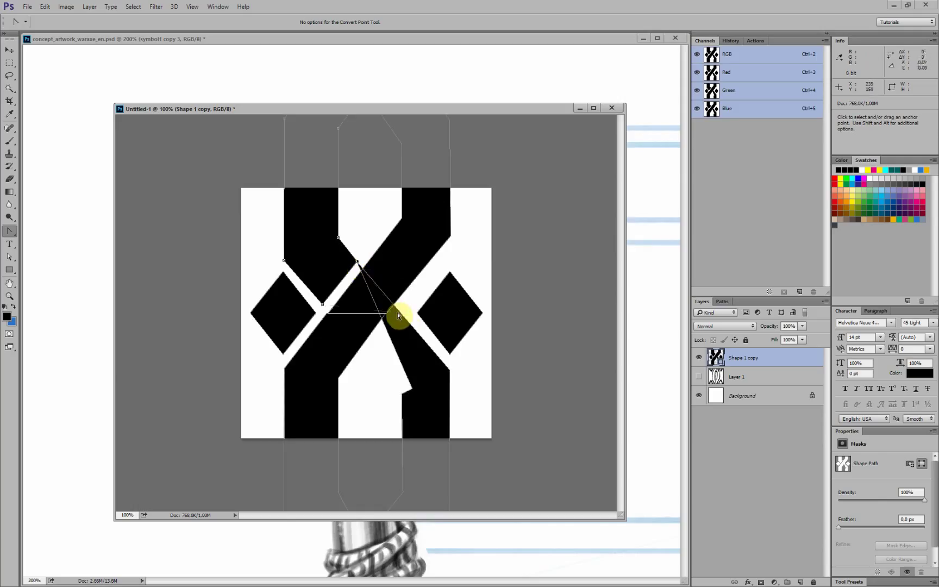
pyautogui.hotkey('ctrl', 'z')
pyautogui.moveTo(357, 257); pyautogui.dragTo(400, 313)
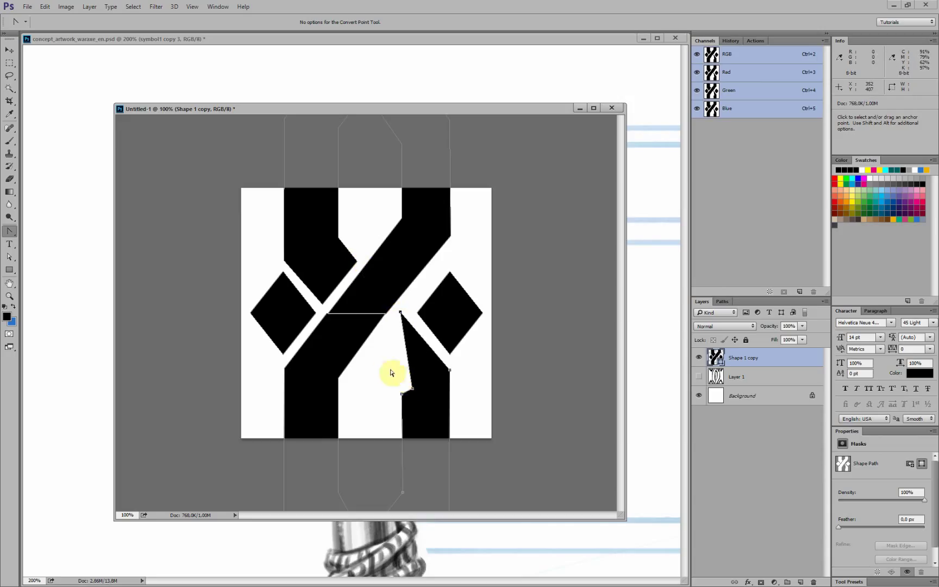
pyautogui.moveTo(350, 335); pyautogui.dragTo(386, 322)
pyautogui.click(370, 341)
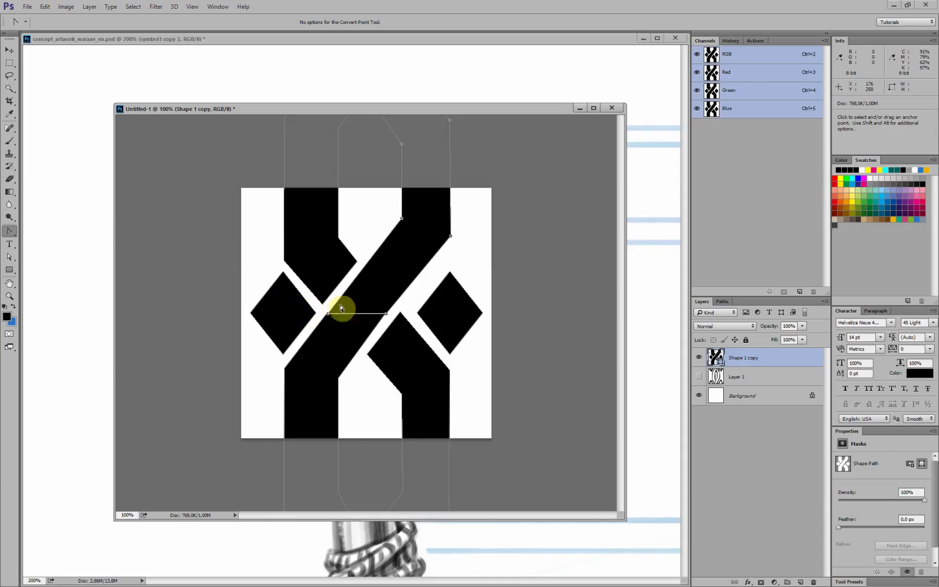
# Overlap the upper-right strand's end with the lower-left strand and merge the two shape components into one diagonal band
pyautogui.moveTo(341, 295); pyautogui.dragTo(377, 318)
pyautogui.hotkey('ctrl', 'z')
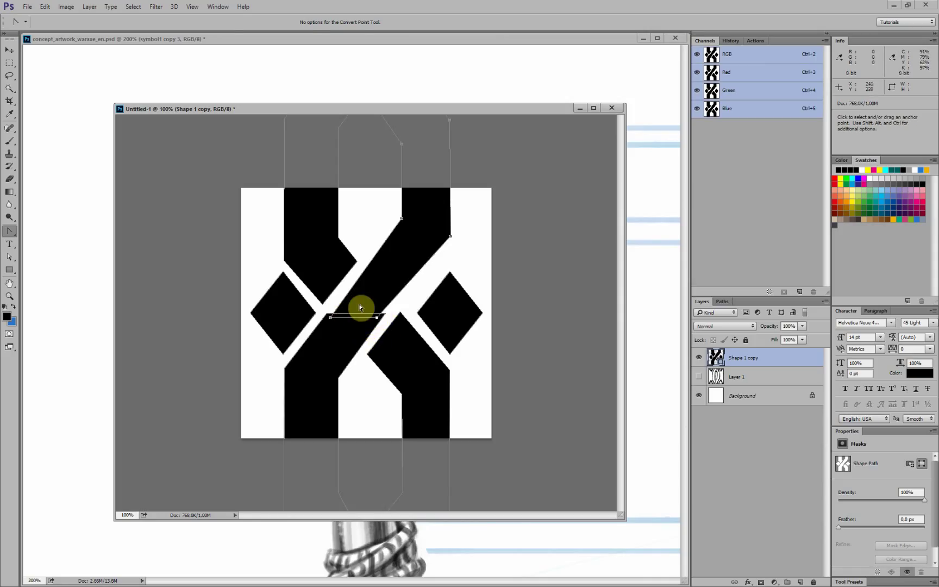
pyautogui.press('a')
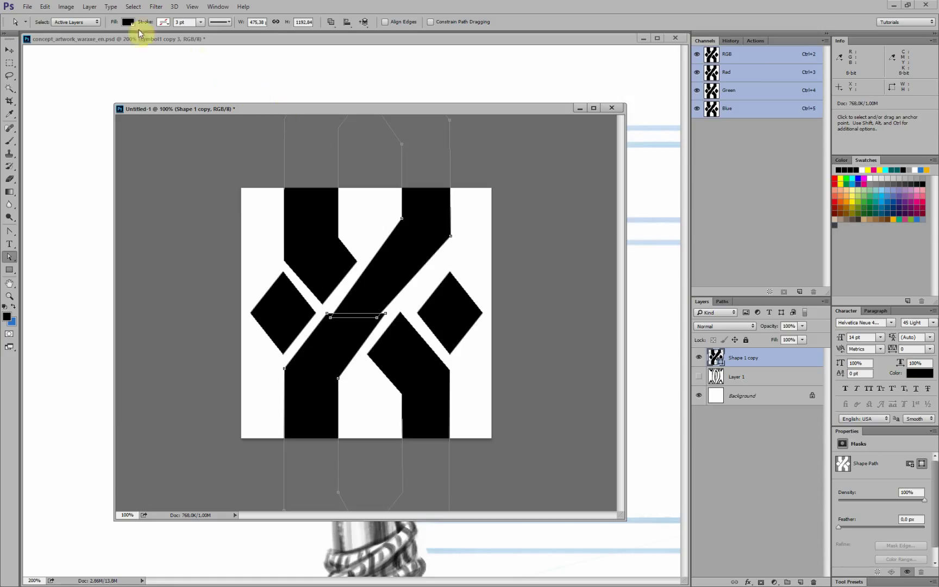
pyautogui.click(331, 22)
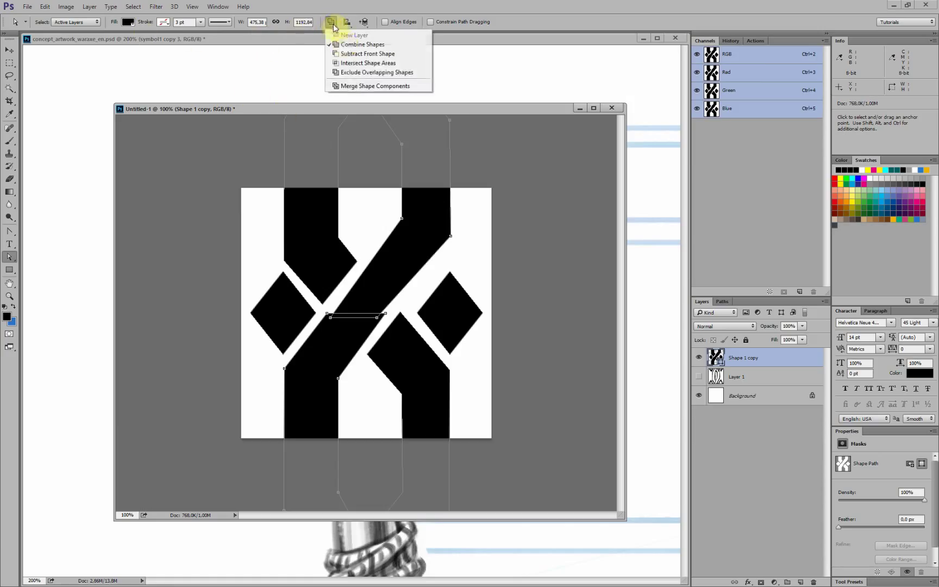
pyautogui.click(362, 89)
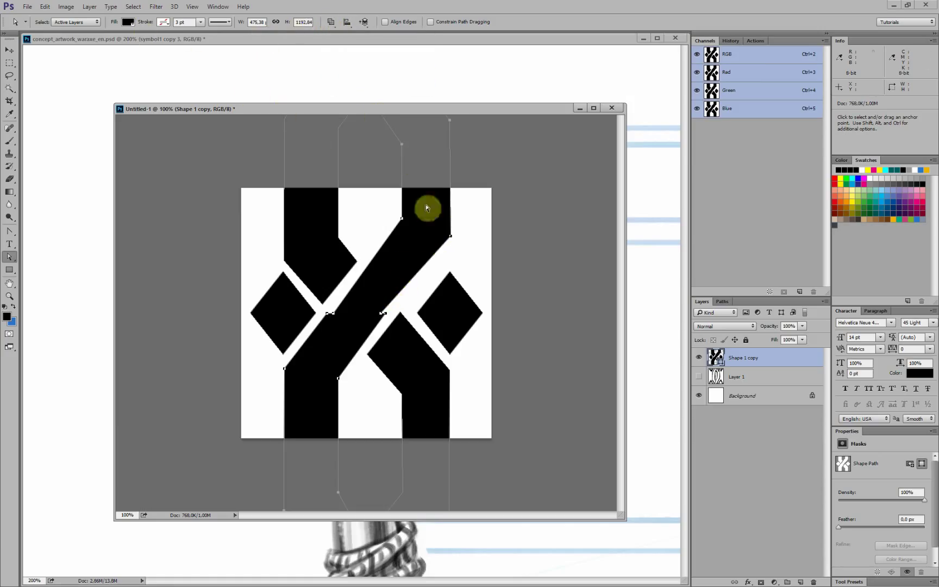
# Delete the leftover anchor points at the seam of the diagonal band and deselect its path
pyautogui.moveTo(11, 235); pyautogui.dragTo(41, 263)
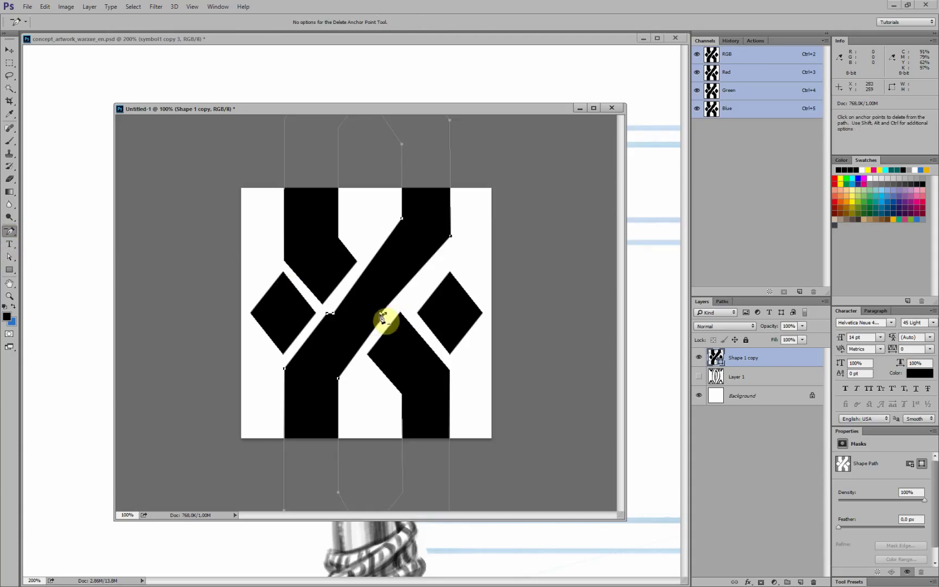
pyautogui.click(332, 314)
pyautogui.click(385, 315)
pyautogui.click(326, 314)
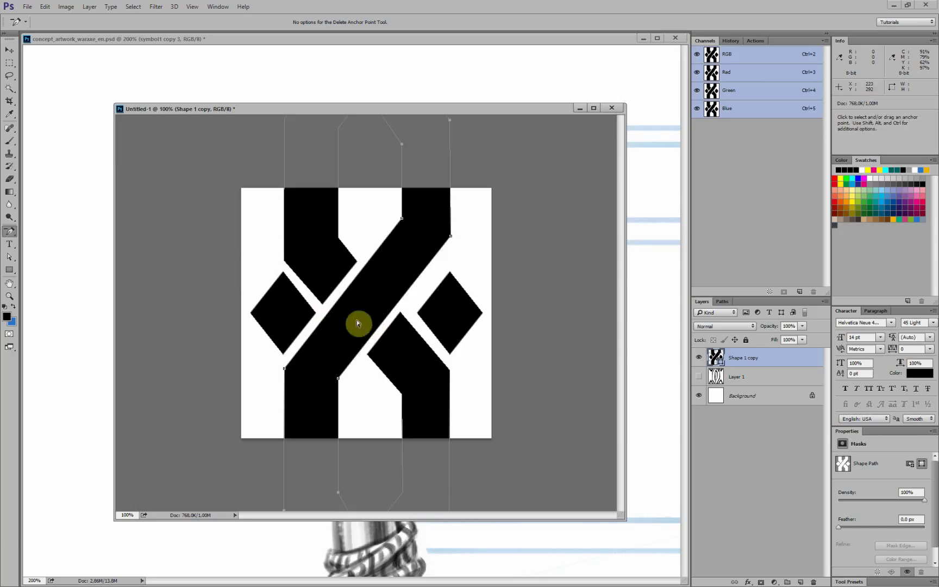
pyautogui.click(10, 53)
pyautogui.click(543, 263)
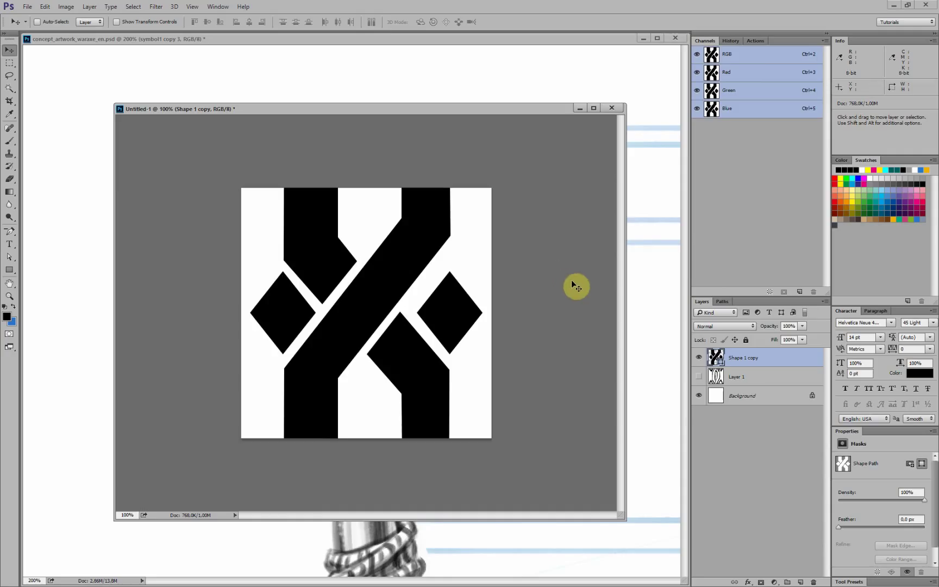
pyautogui.hotkey('ctrl', '-')
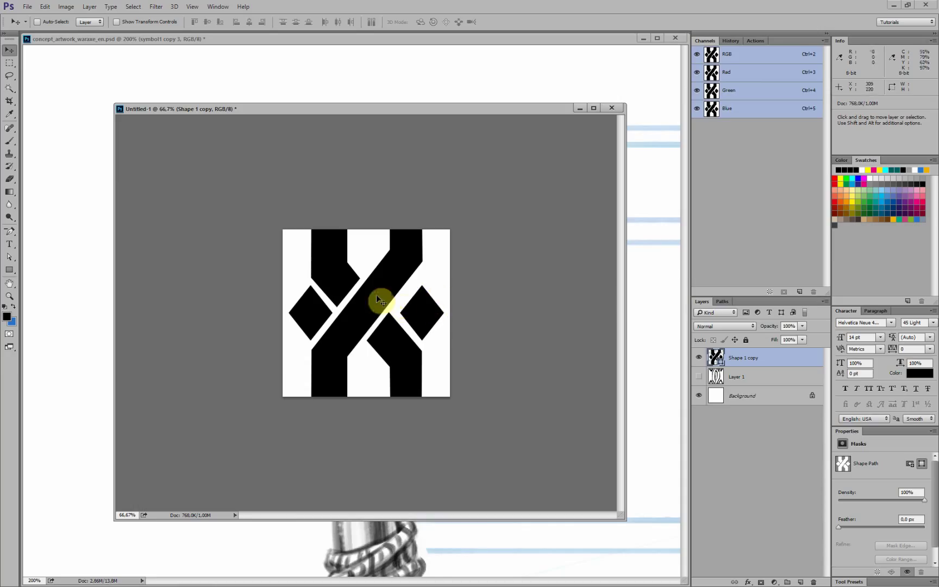
# Copy the merged tile artwork and paste it into a new 512 × 512 px test document
pyautogui.press('ctrl')
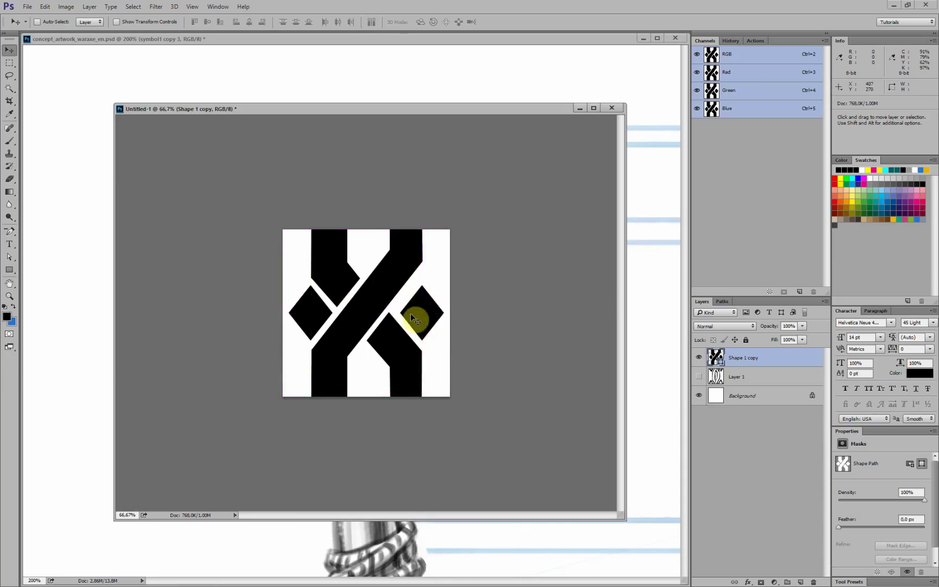
pyautogui.hotkey('ctrl', 'a')
pyautogui.press('ctrl')
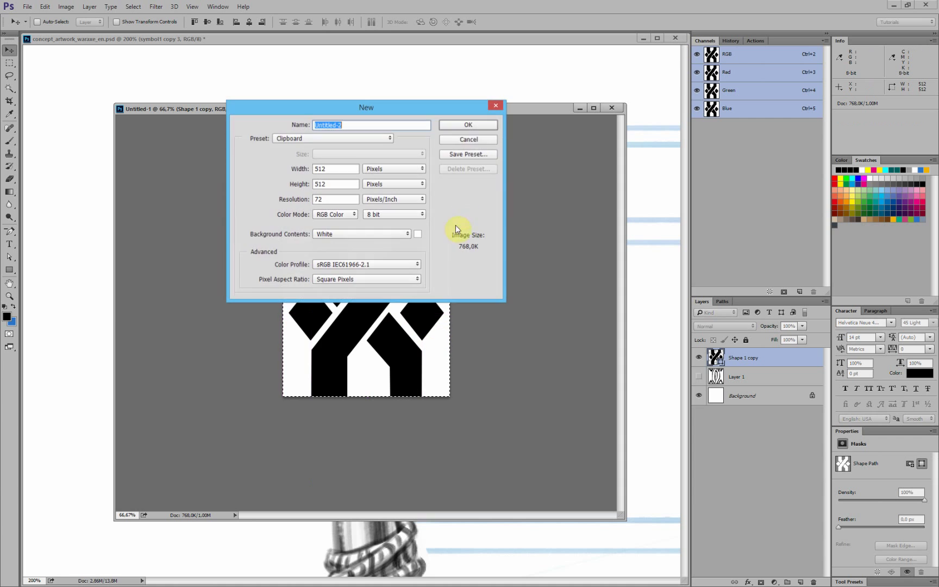
pyautogui.click(468, 124)
pyautogui.hotkey('ctrl', 'v')
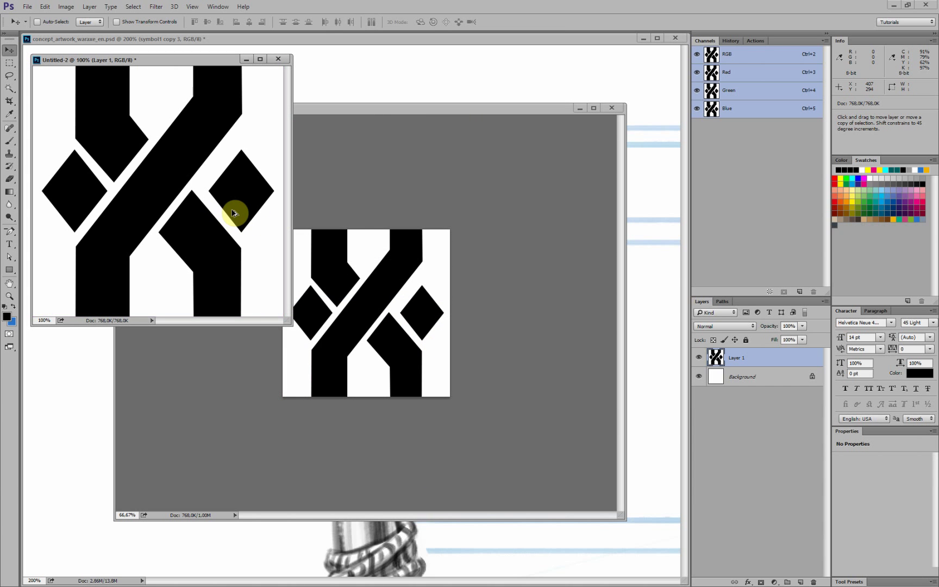
pyautogui.hotkey('ctrl', 'alt', 'i')
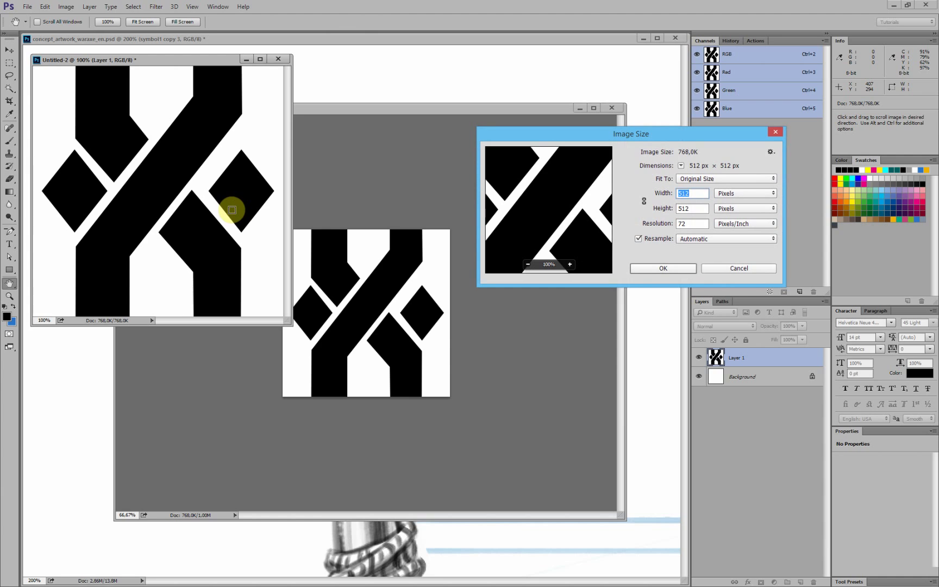
pyautogui.write('256')
pyautogui.press('Return')
pyautogui.press('v')
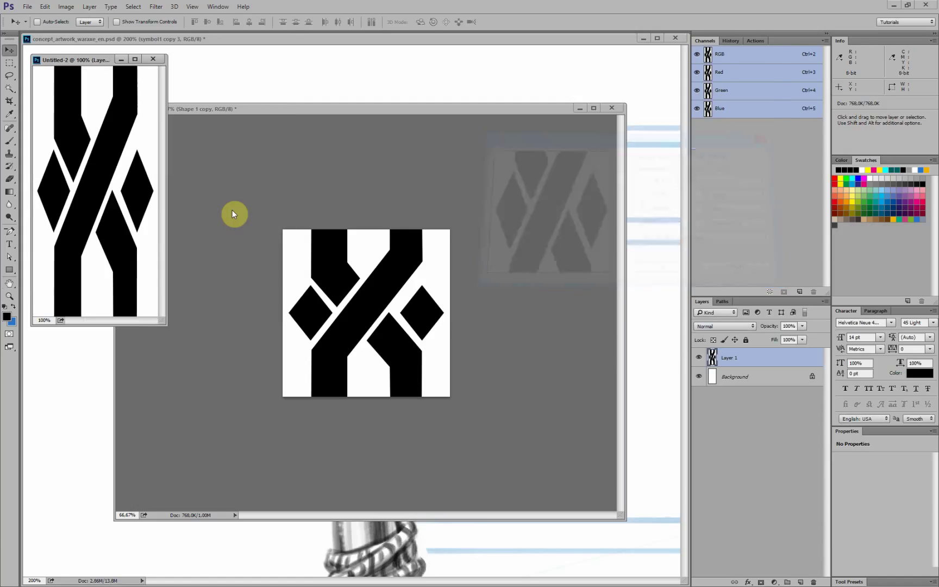
pyautogui.hotkey('ctrl', 'z')
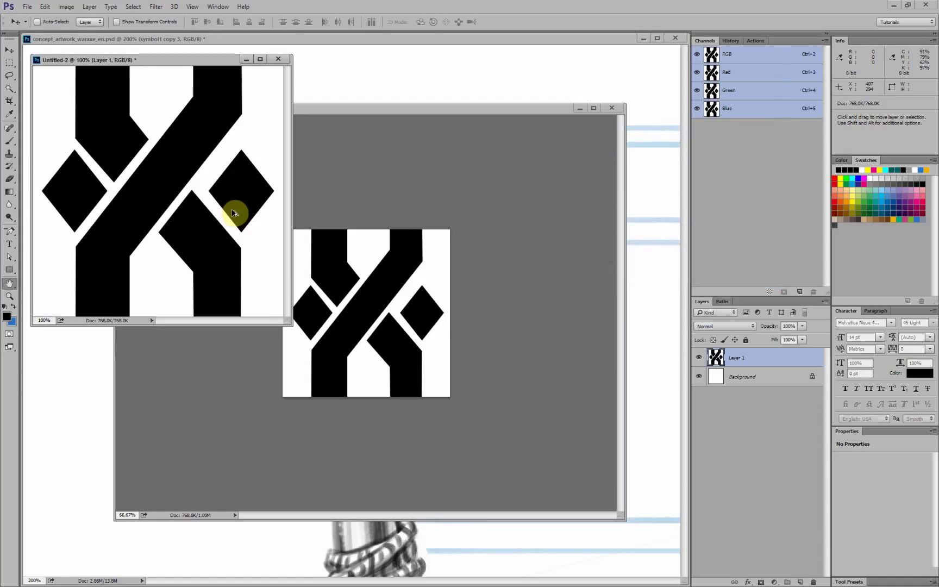
# Link the width and height proportions and resize the test image to 256 × 256 px
pyautogui.hotkey('ctrl', 'alt', 'i')
pyautogui.write('256')
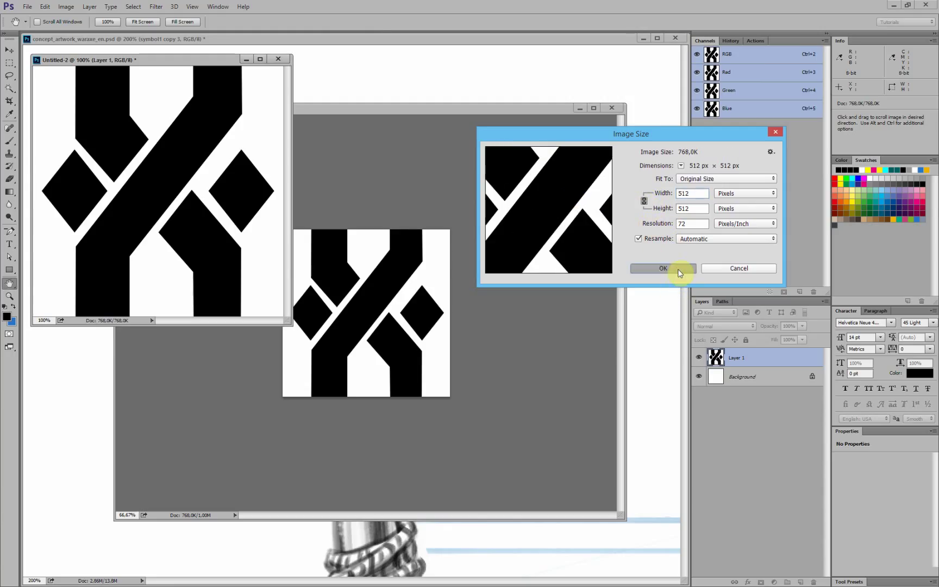
pyautogui.click(679, 268)
pyautogui.hotkey('ctrl', 'alt', 'i')
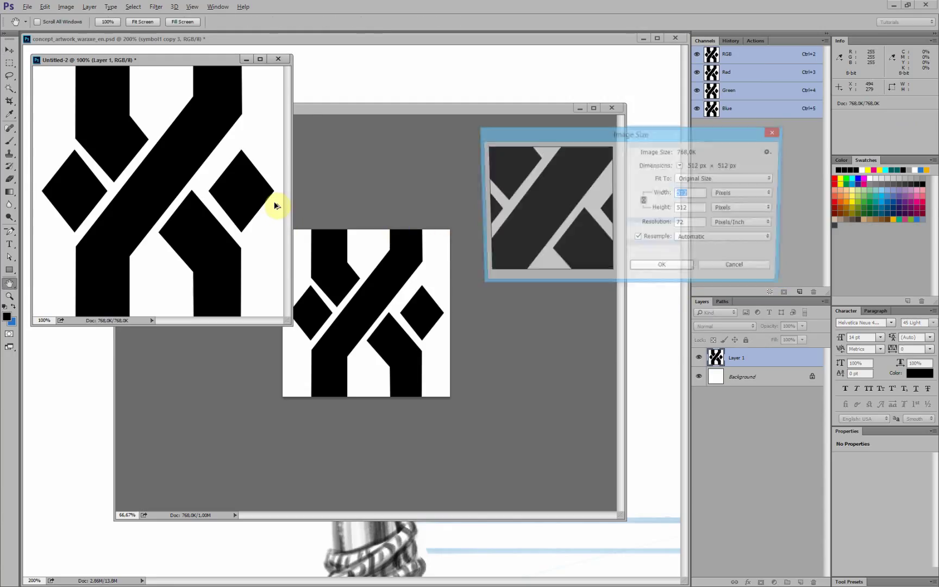
pyautogui.write('256')
pyautogui.press('Return')
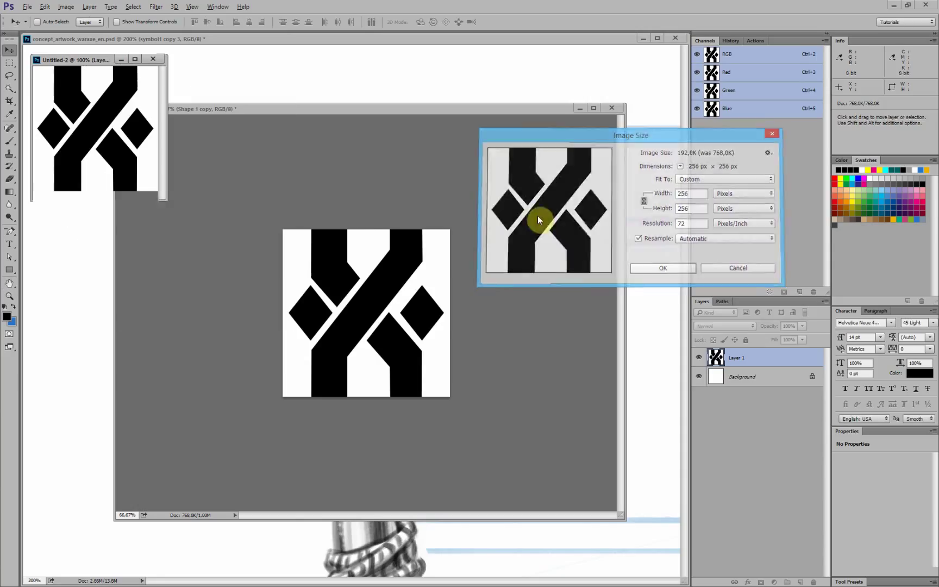
# Extend the test canvas downward to twice its height and place a duplicate of the tile directly below the original
pyautogui.hotkey('ctrl', 'alt', 'c')
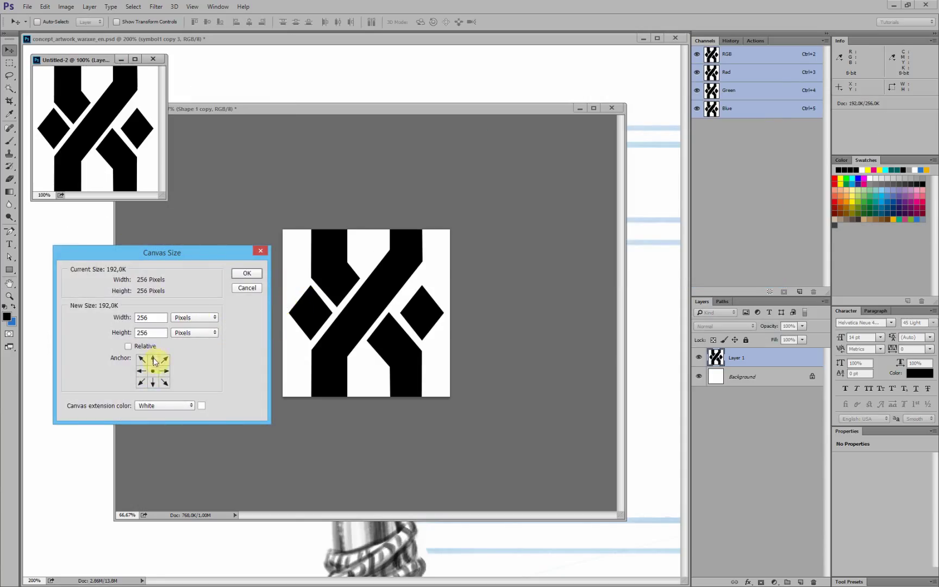
pyautogui.press('Return')
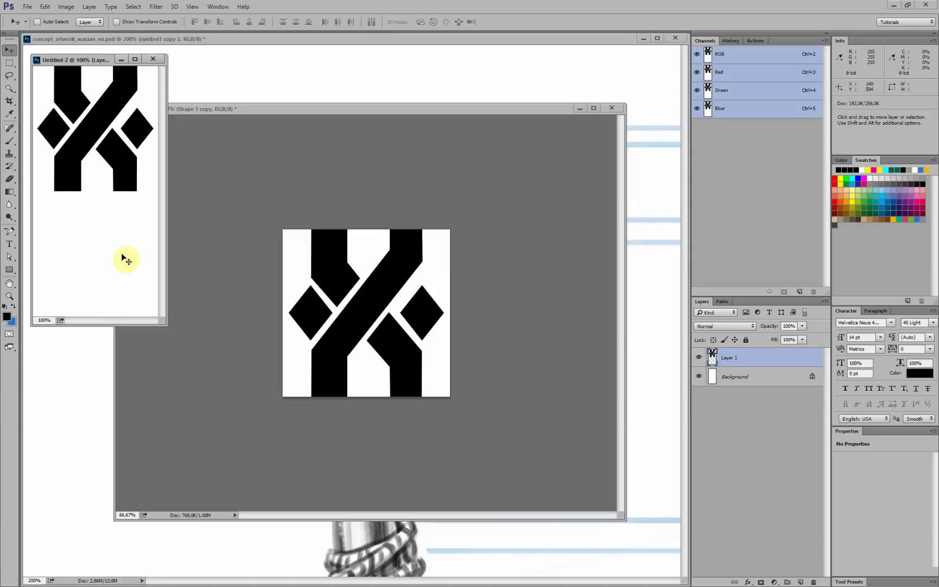
pyautogui.keyDown('alt'); pyautogui.moveTo(126, 162); pyautogui.dragTo(126, 287); pyautogui.keyUp('alt')
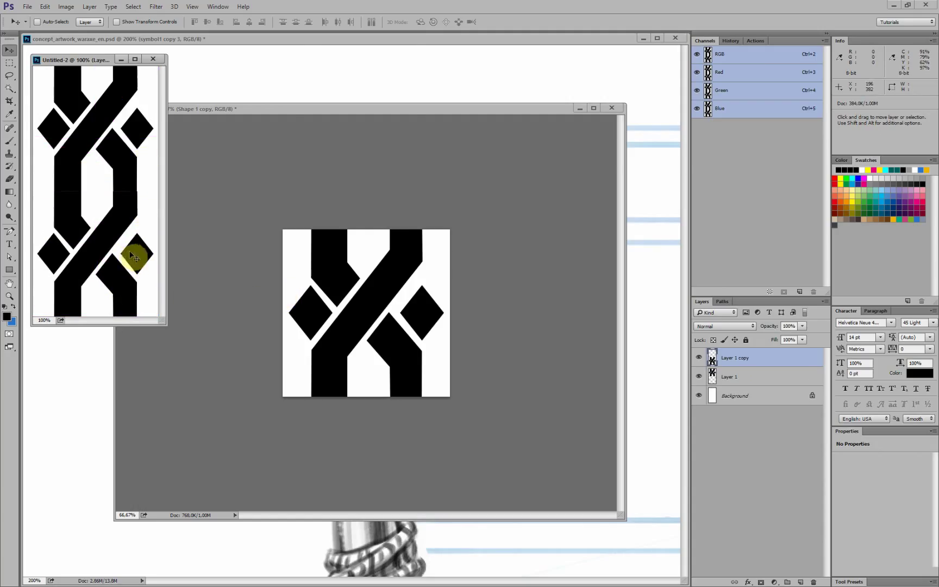
# Examine the seam between the two stacked tiles up close and close the test document without saving
pyautogui.hotkey('ctrl', '+')
pyautogui.hotkey('ctrl', '+')
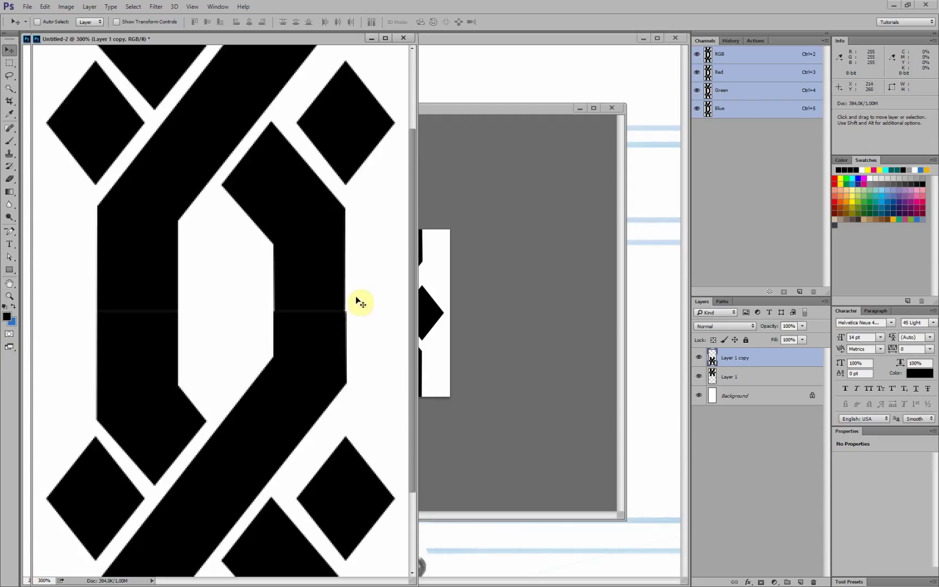
pyautogui.hotkey('ctrl', '-')
pyautogui.hotkey('ctrl', '-')
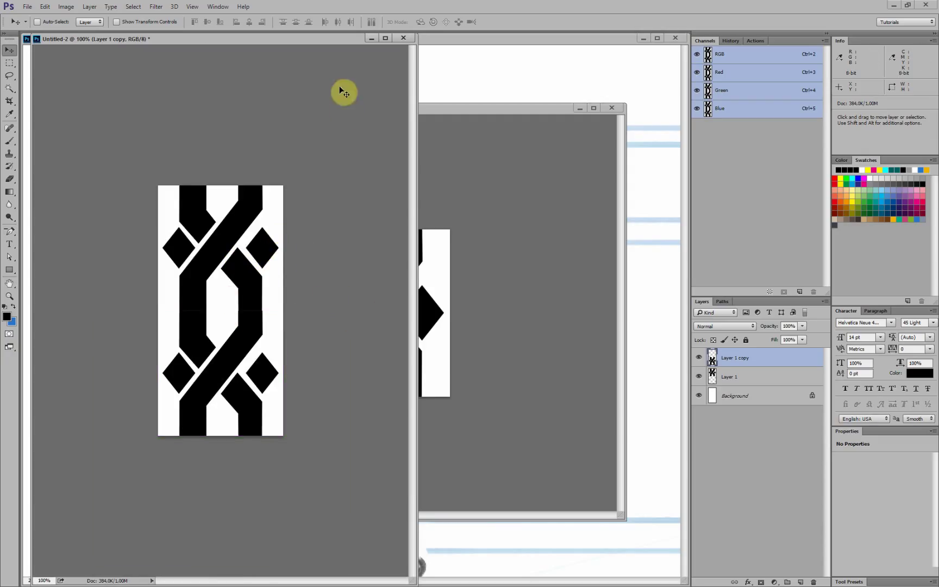
pyautogui.click(403, 38)
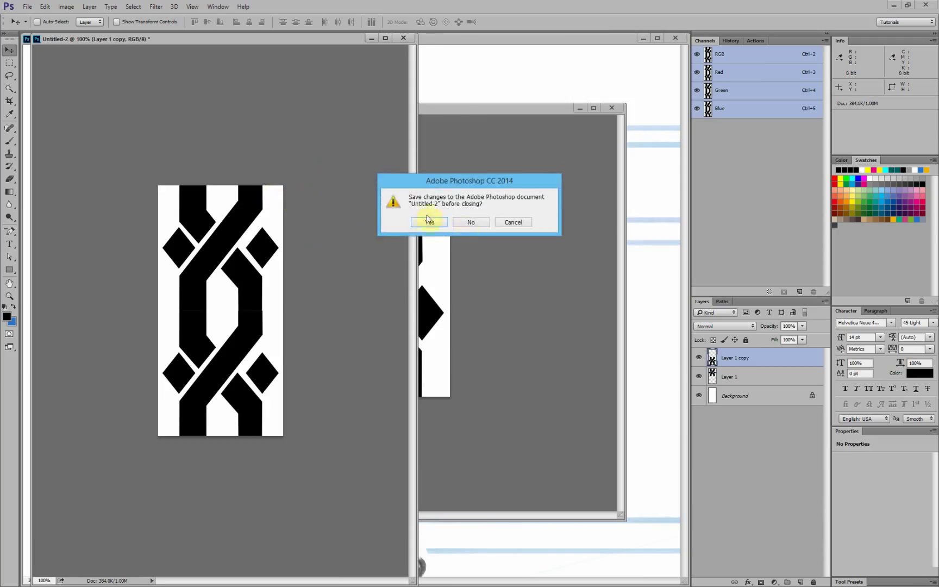
pyautogui.click(471, 223)
# Lower the diagonal band's upper-right outer corner and lower-left inner corner with Direct Selection to make the band wider
pyautogui.hotkey('ctrl', '+')
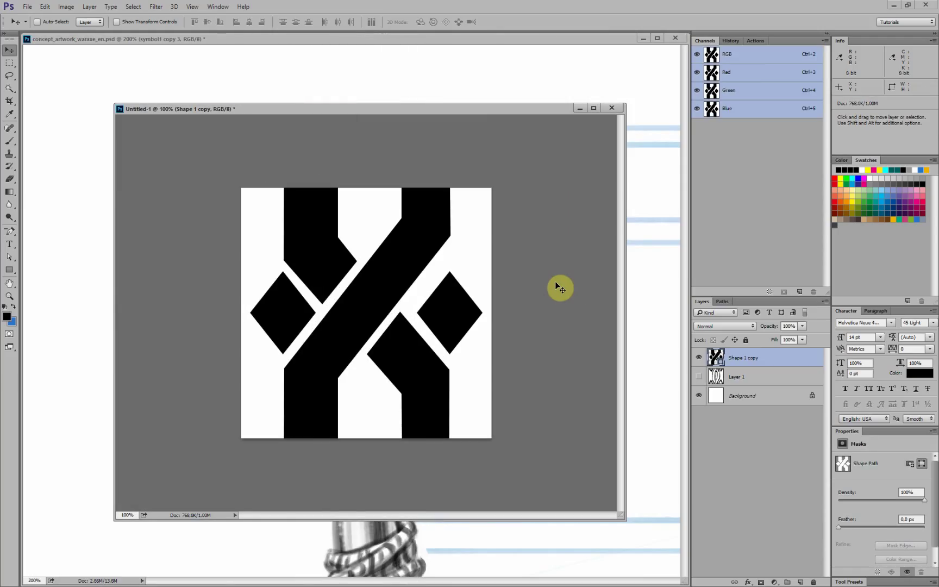
pyautogui.press('a')
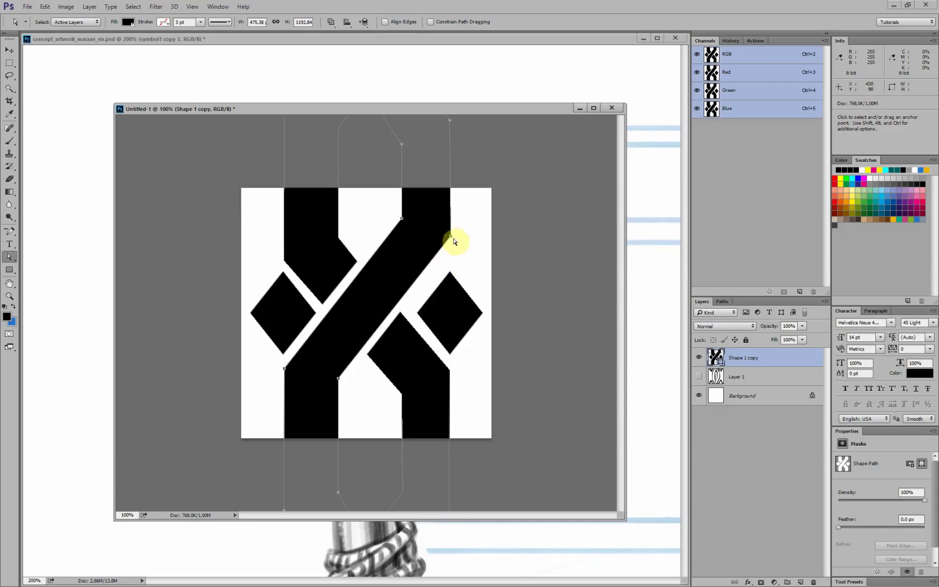
pyautogui.moveTo(451, 237); pyautogui.dragTo(447, 272)
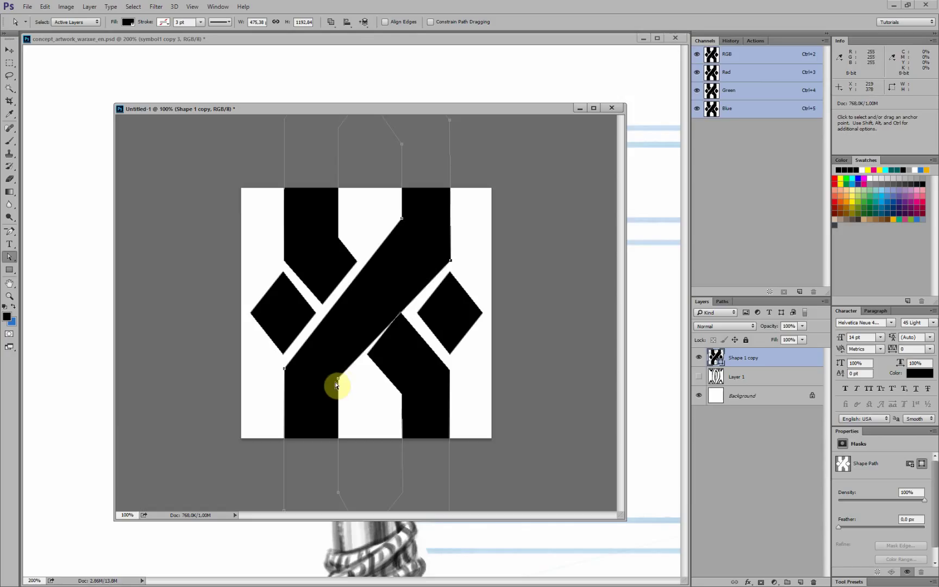
pyautogui.moveTo(338, 382)
pyautogui.mouseDown()
pyautogui.moveTo(337, 405)
pyautogui.moveTo(338, 390)
pyautogui.mouseUp()
pyautogui.moveTo(450, 258); pyautogui.dragTo(451, 255)
# Shift the two end corners of the lower-right strand away from the diagonal band to widen the gap, then deselect the path
pyautogui.click(400, 314)
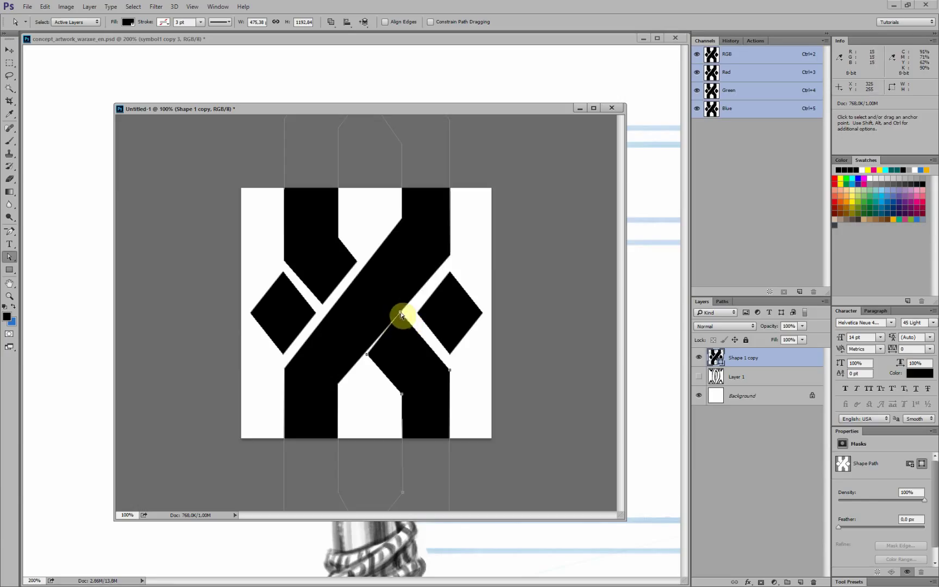
pyautogui.moveTo(400, 312); pyautogui.dragTo(406, 318)
pyautogui.moveTo(371, 362); pyautogui.dragTo(371, 358)
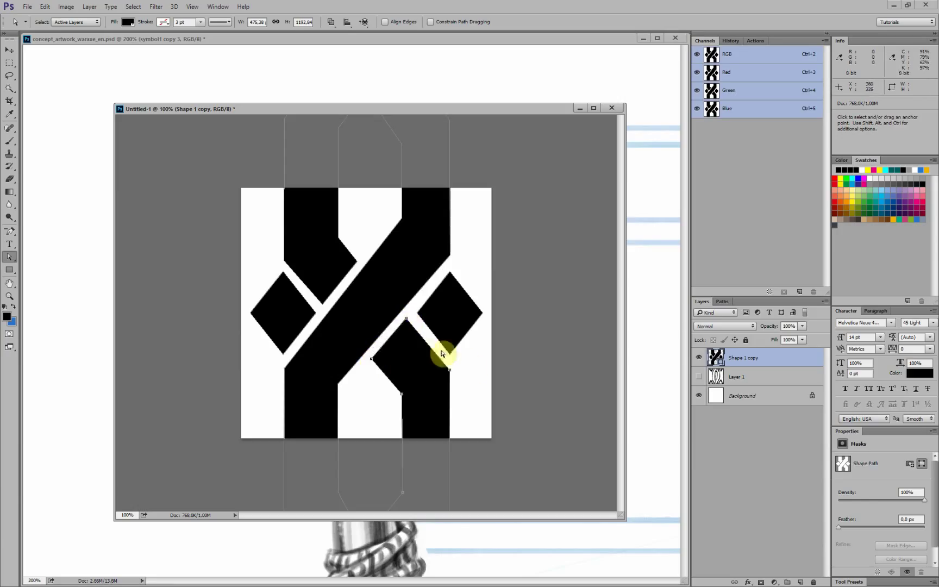
pyautogui.click(472, 261)
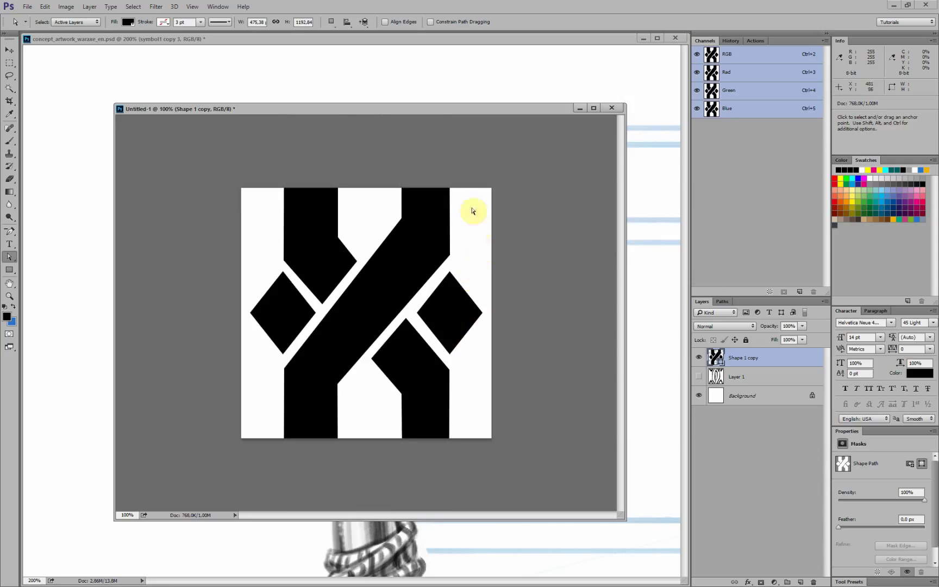
# Move the anchor point above the canvas on the diagonal band's right edge to straighten that edge vertically
pyautogui.click(451, 194)
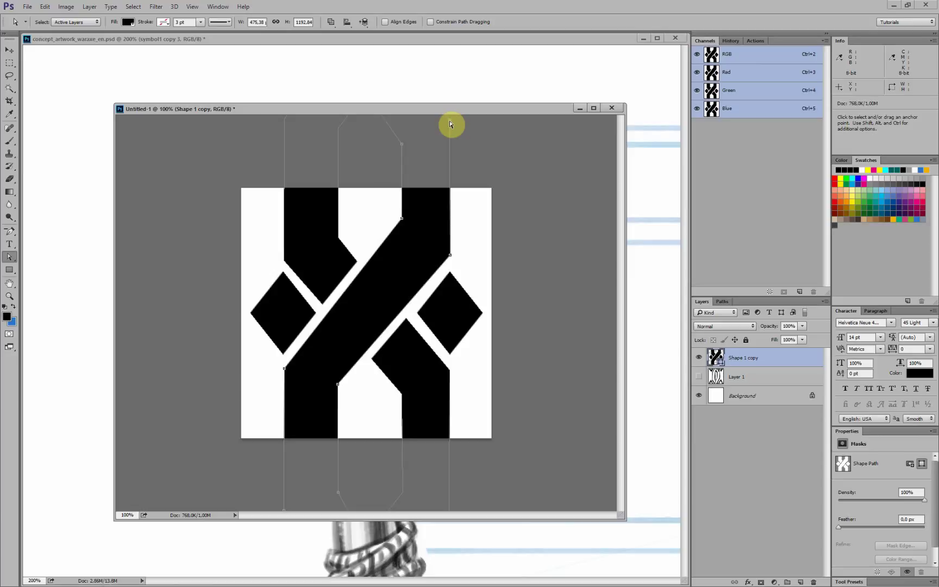
pyautogui.moveTo(450, 123); pyautogui.dragTo(451, 252)
pyautogui.click(450, 253)
pyautogui.moveTo(459, 150); pyautogui.dragTo(458, 150)
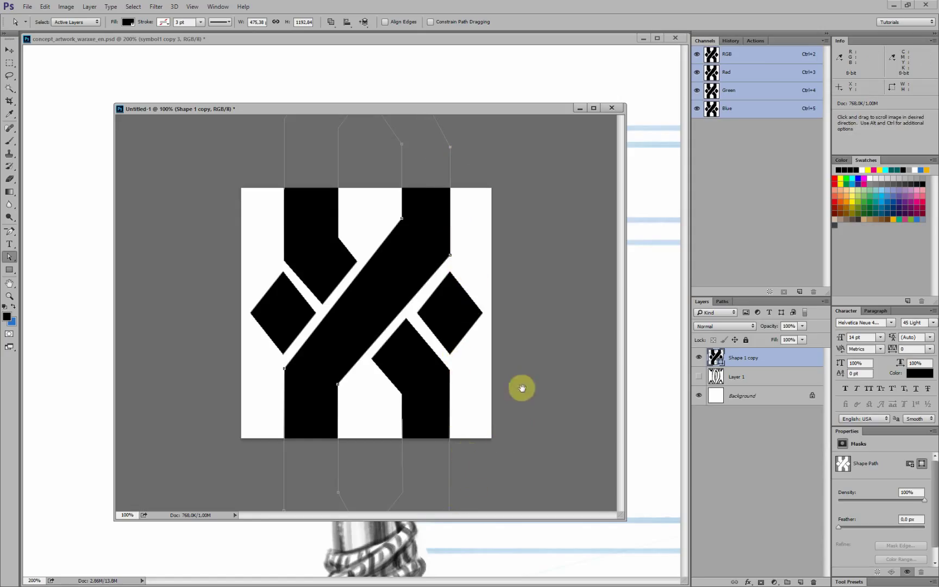
# Adjust the off-canvas bottom anchor and the outer corner of the lower-right strand to make its right edge vertical, then deselect the path
pyautogui.moveTo(542, 104); pyautogui.dragTo(541, 63)
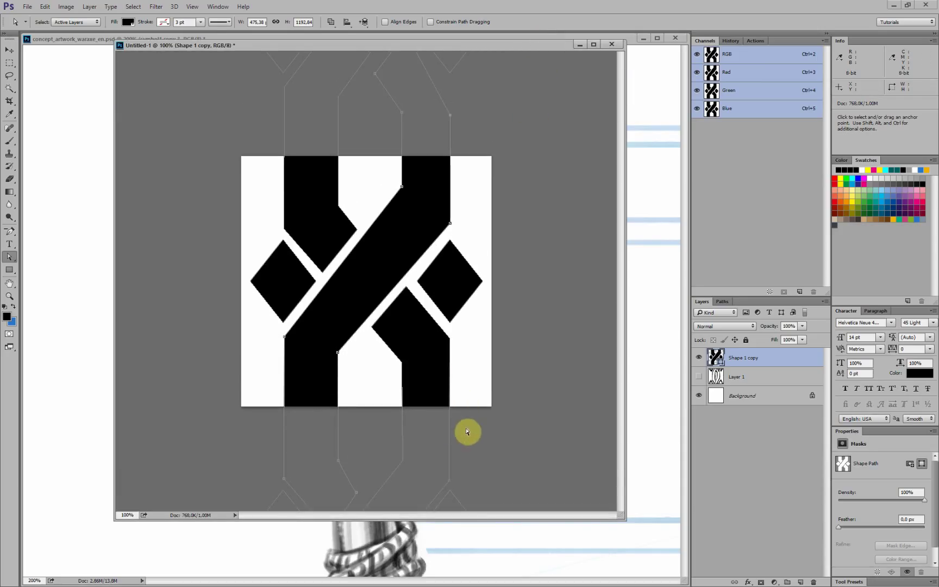
pyautogui.click(450, 483)
pyautogui.moveTo(448, 476)
pyautogui.mouseDown()
pyautogui.moveTo(461, 164)
pyautogui.moveTo(450, 164)
pyautogui.moveTo(451, 461)
pyautogui.mouseUp()
pyautogui.hotkey('ctrl', '+')
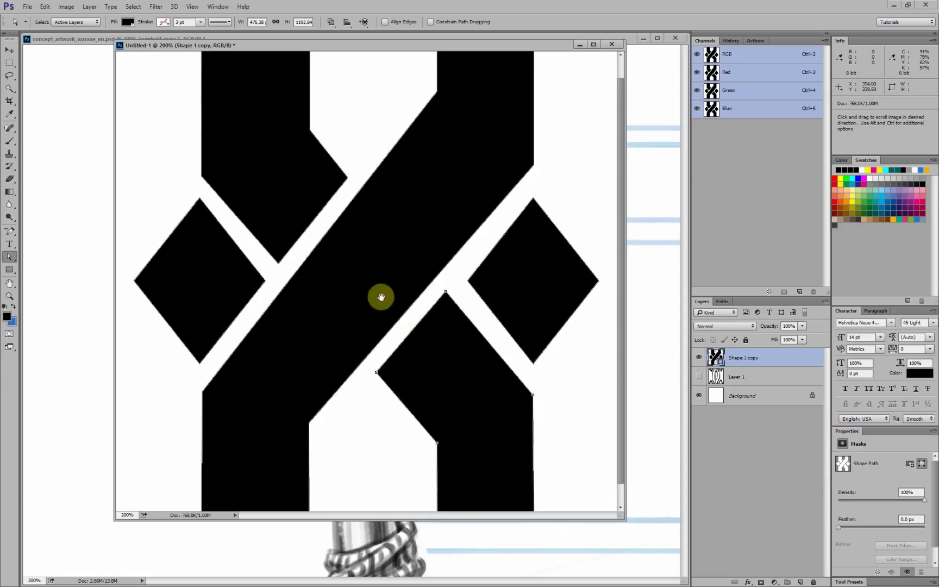
pyautogui.moveTo(381, 297); pyautogui.dragTo(356, 276)
pyautogui.moveTo(534, 376); pyautogui.dragTo(534, 379)
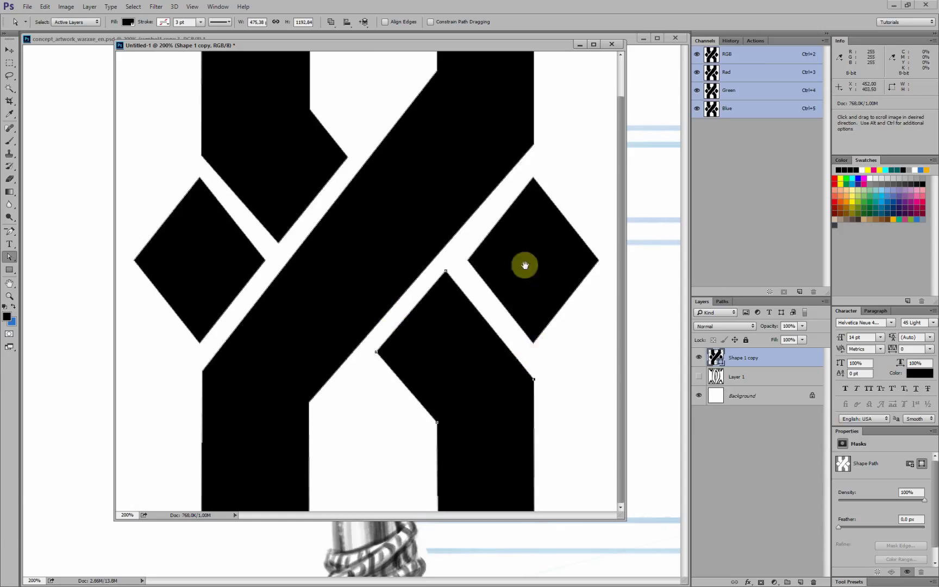
pyautogui.click(532, 379)
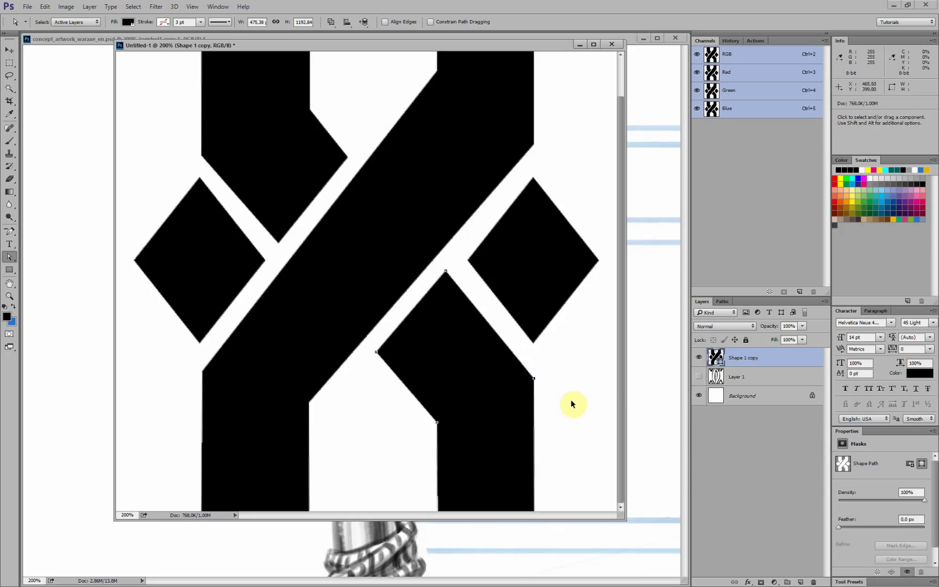
pyautogui.hotkey('ctrl', '-')
pyautogui.click(535, 287)
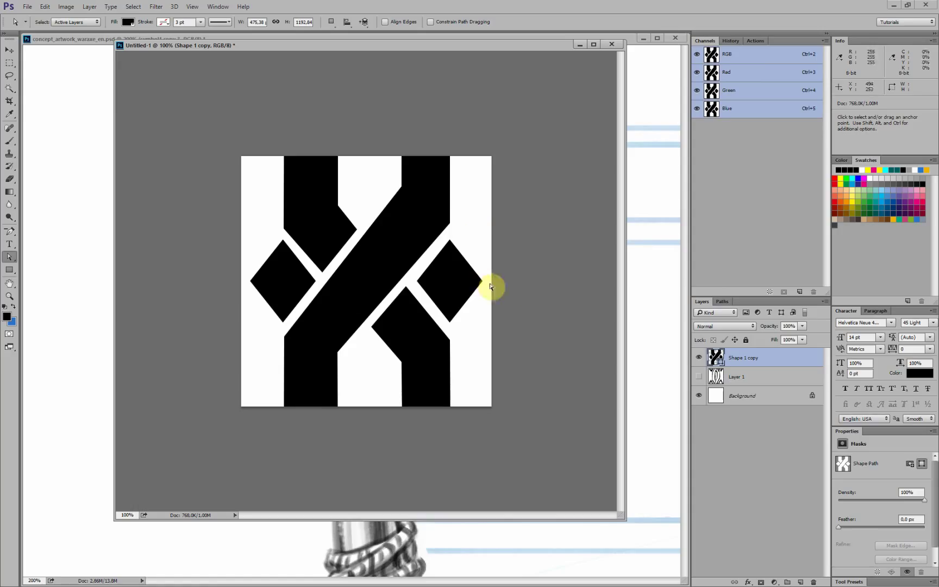
# Copy the merged artwork of the corrected tile into another new 512 × 512 px test document
pyautogui.click(736, 376)
pyautogui.click(738, 361)
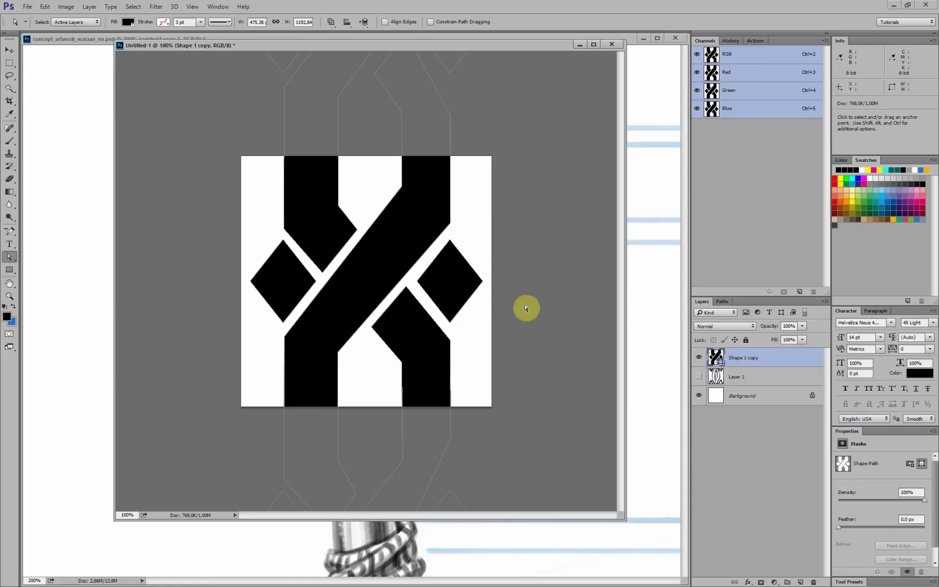
pyautogui.hotkey('ctrl', '-')
pyautogui.hotkey('shift', 'a')
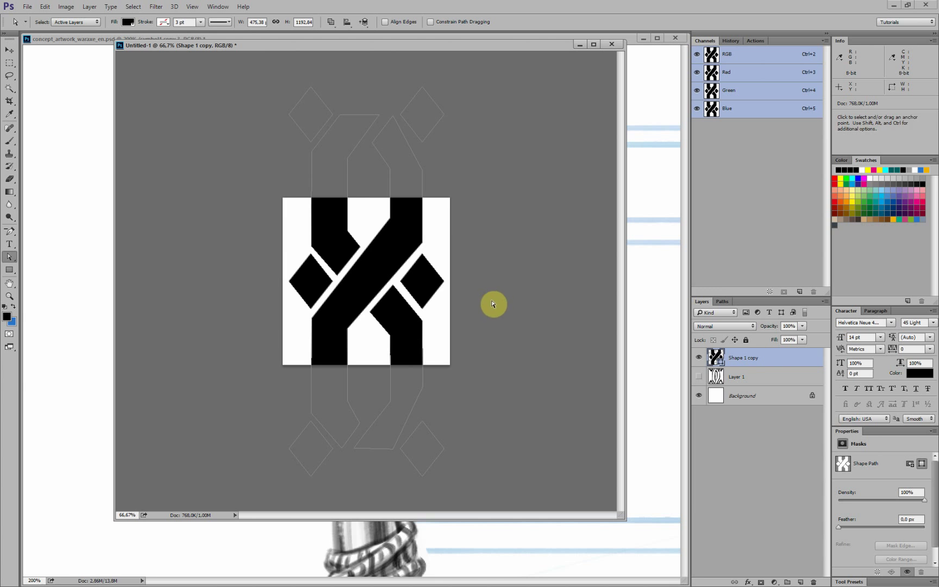
pyautogui.hotkey('ctrl', 'n')
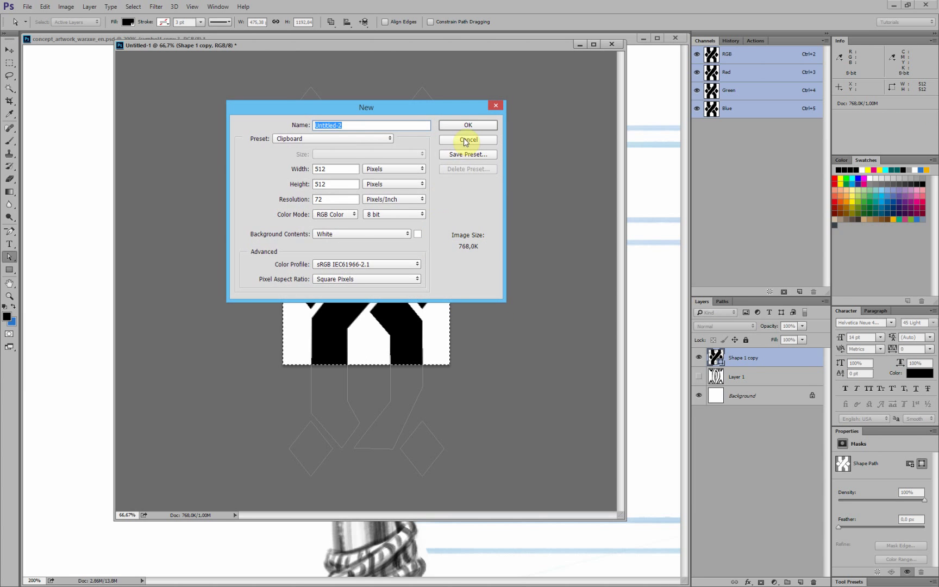
pyautogui.press('Return')
pyautogui.hotkey('ctrl', 'v')
# Offset the pasted tile upward by half and place a duplicate flush below it, with the seam across the canvas middle
pyautogui.press('v')
pyautogui.moveTo(210, 237); pyautogui.dragTo(228, 275)
pyautogui.moveTo(231, 87); pyautogui.dragTo(231, 213)
# Examine the strand edges at the seam of the offset tiles and close the test document without saving
pyautogui.hotkey('ctrl', '+')
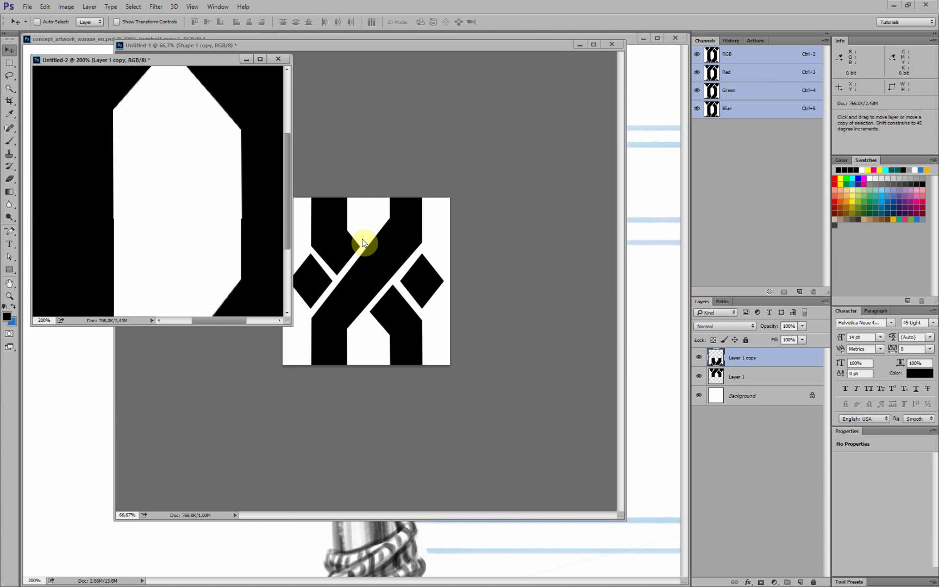
pyautogui.hotkey('ctrl', 'alt', '+')
pyautogui.hotkey('ctrl', '-')
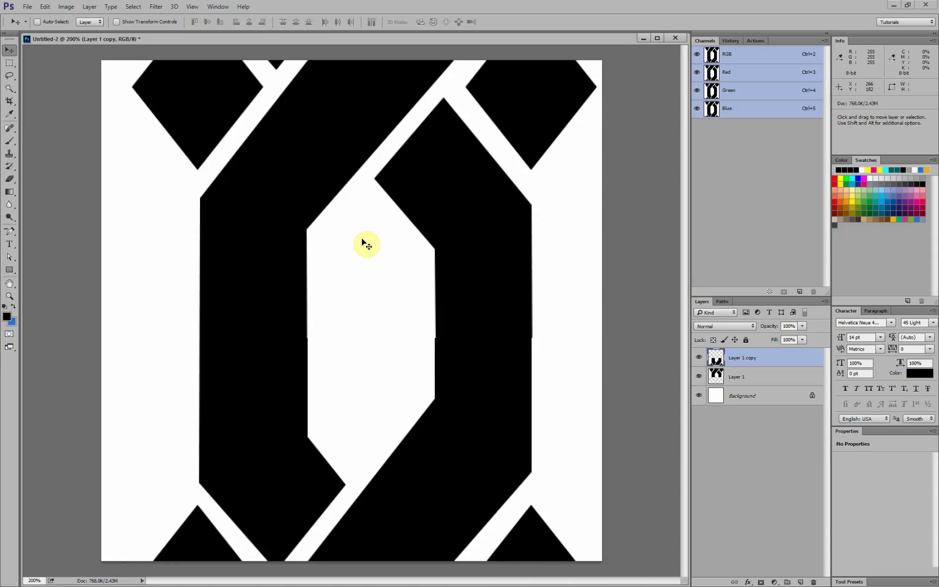
pyautogui.click(676, 38)
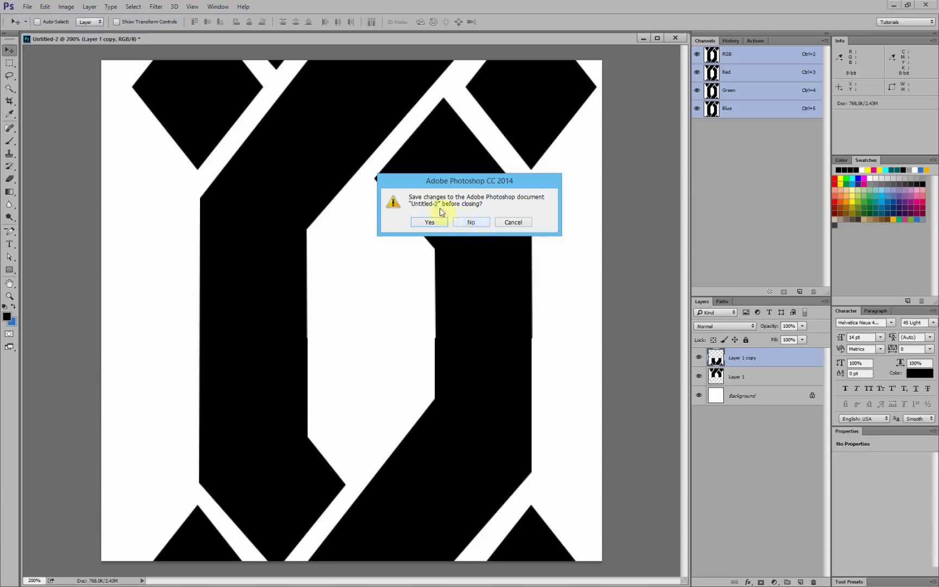
pyautogui.click(484, 222)
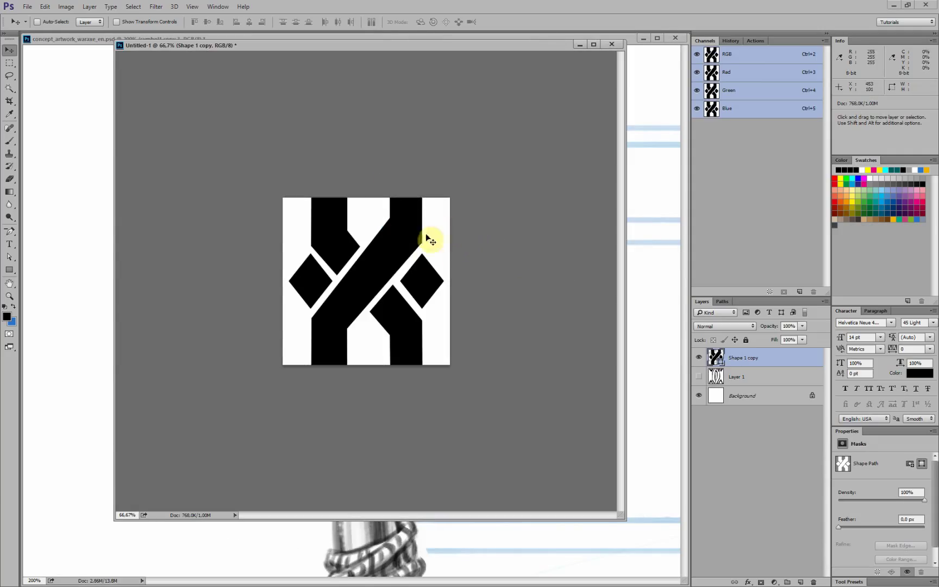
# Convert the Shape 1 copy layer to a smart object named "pattern" and shift its artwork down on the canvas
pyautogui.rightClick(745, 364)
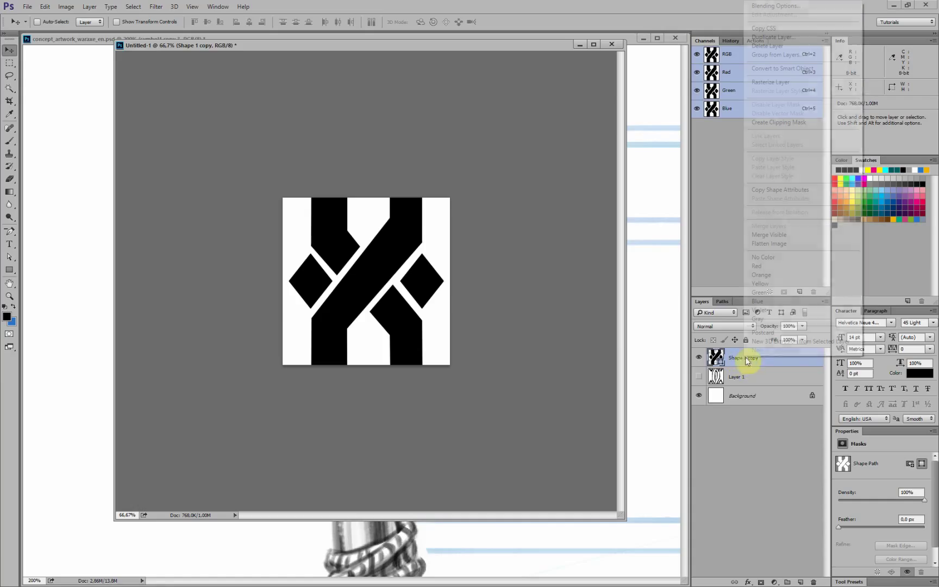
pyautogui.click(803, 68)
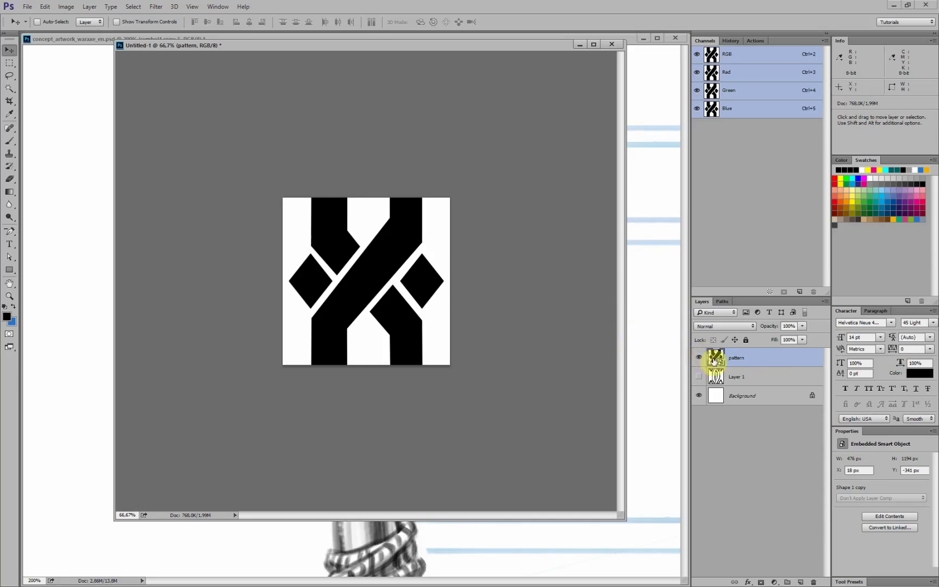
pyautogui.moveTo(430, 257); pyautogui.dragTo(404, 323)
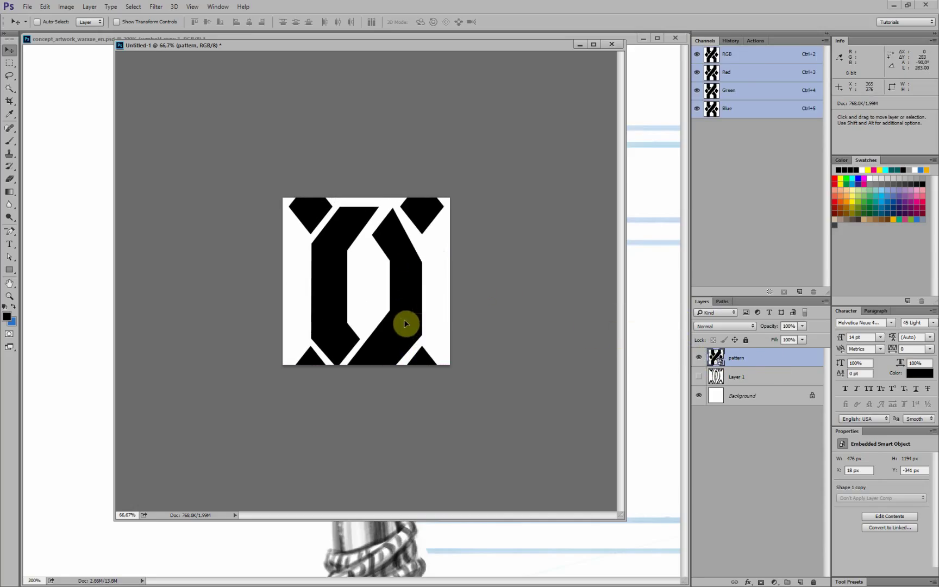
# Resize the canvas of the pattern smart object's contents to 512 × 512 px, centered, then save and close them
pyautogui.doubleClick(717, 356)
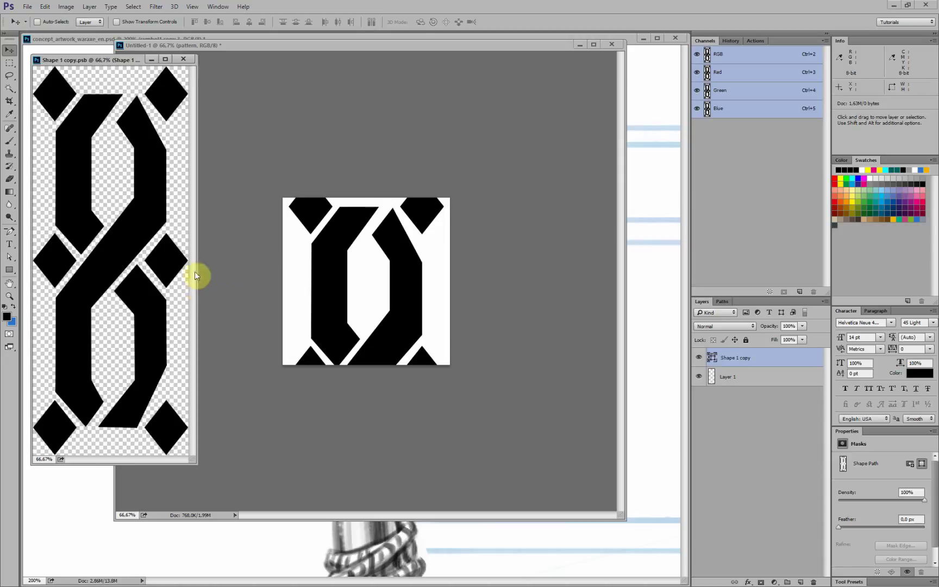
pyautogui.hotkey('ctrl', 'alt', 'c')
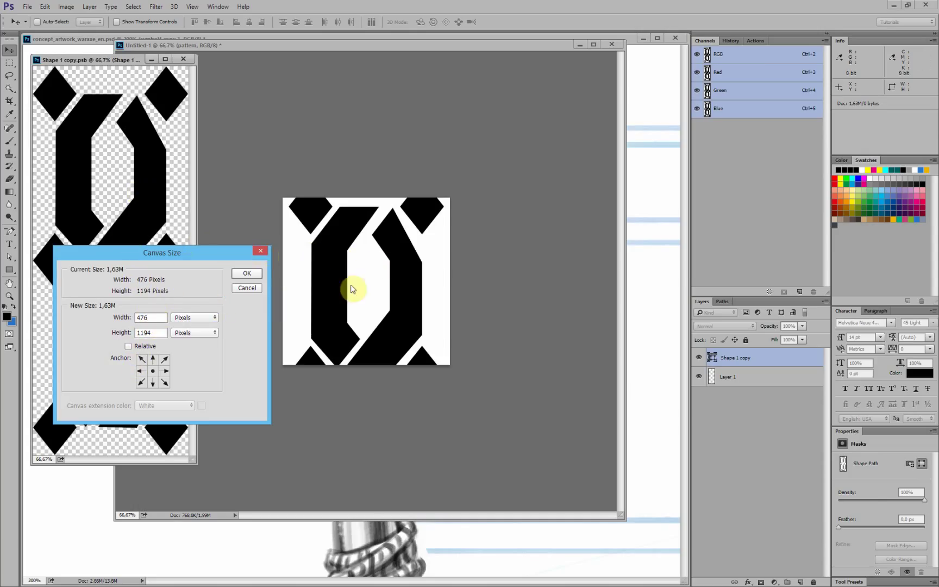
pyautogui.moveTo(227, 251); pyautogui.dragTo(680, 209)
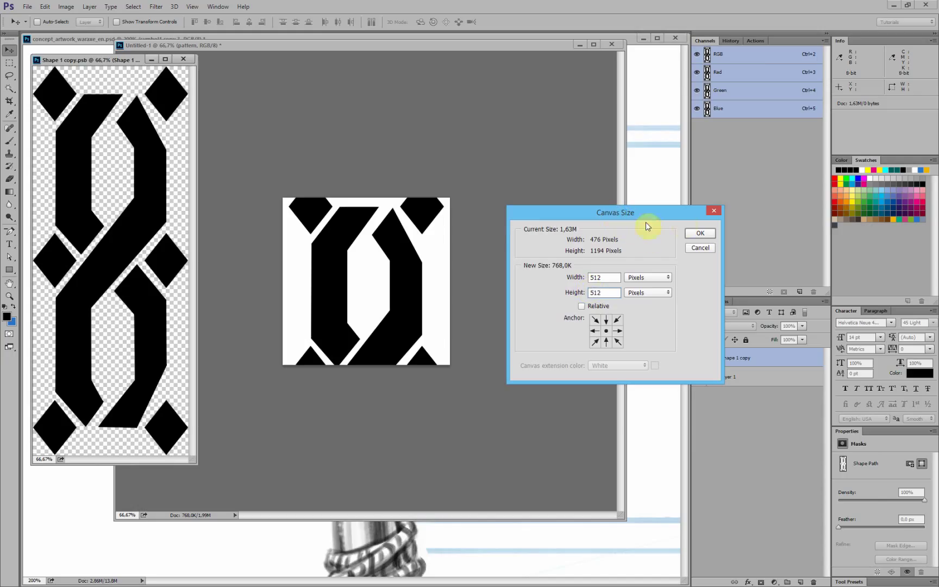
pyautogui.click(699, 235)
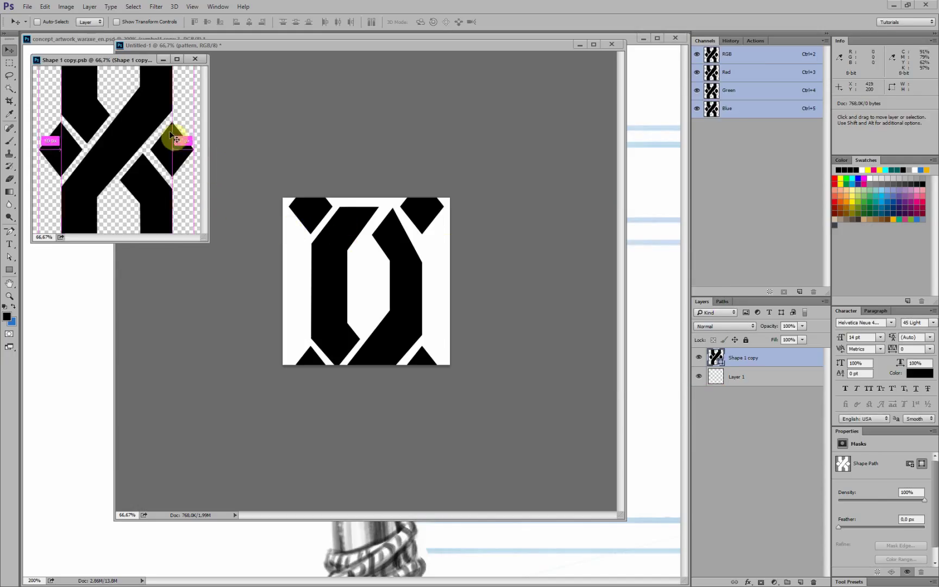
pyautogui.hotkey('ctrl', 's')
pyautogui.click(195, 60)
# Realign the pattern tile to the canvas and place it with a duplicate offset half a tile, with the seam across the middle
pyautogui.keyDown('shift'); pyautogui.moveTo(422, 320); pyautogui.dragTo(428, 232); pyautogui.keyUp('shift')
pyautogui.hotkey('ctrl', 'a')
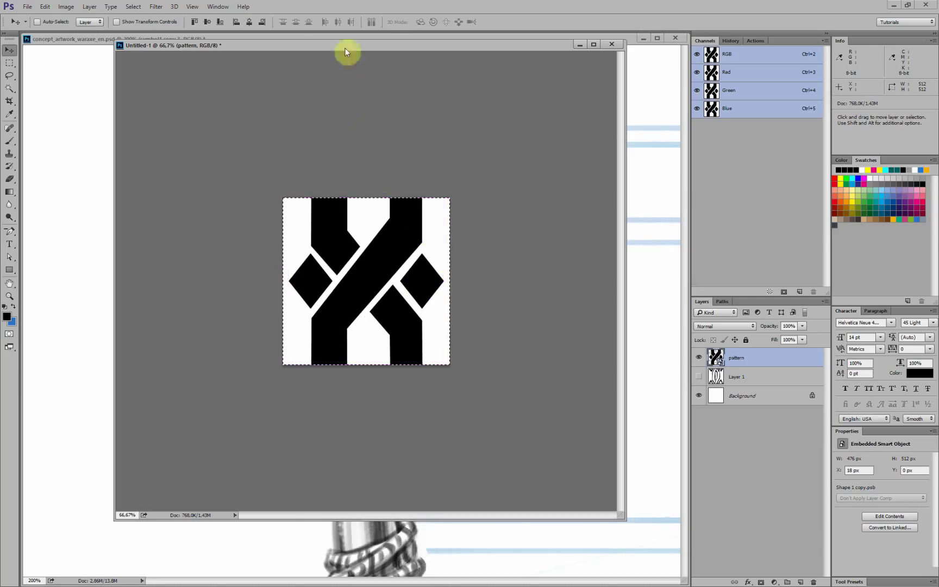
pyautogui.hotkey('ctrl', 'd')
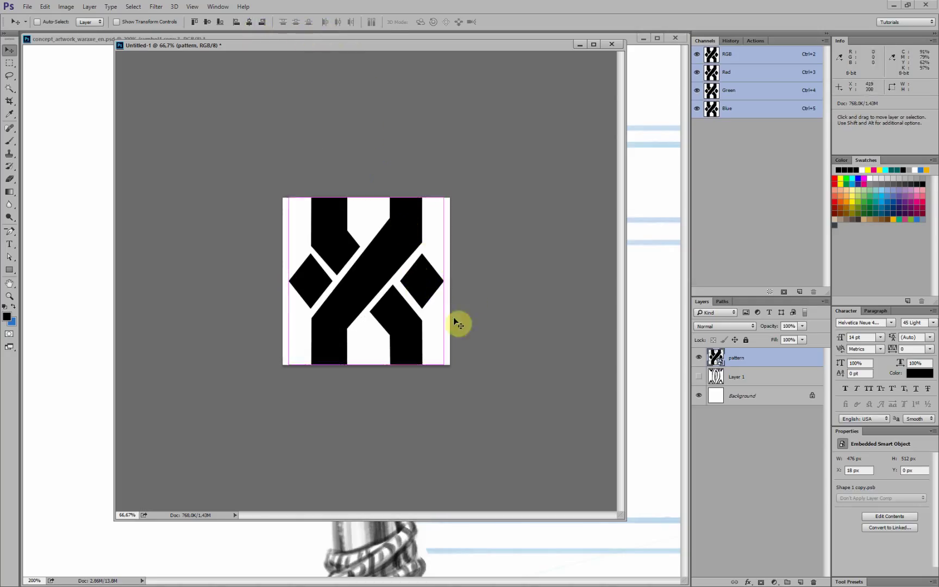
pyautogui.keyDown('shift'); pyautogui.moveTo(413, 278); pyautogui.dragTo(399, 232); pyautogui.keyUp('shift')
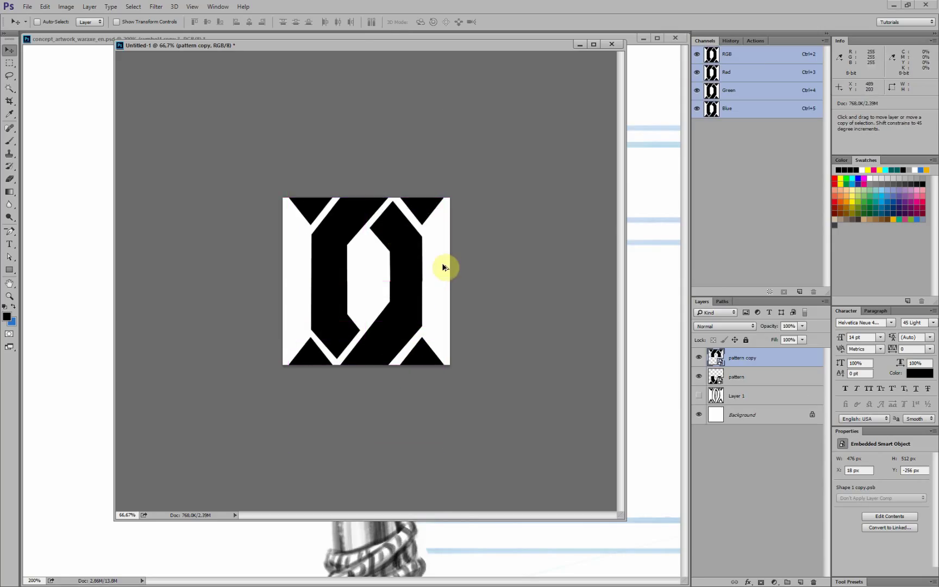
# Arrange the test document at 100% and the opened contents of the pattern copy in separate windows side by side
pyautogui.hotkey('ctrl', '+')
pyautogui.hotkey('ctrl', '+')
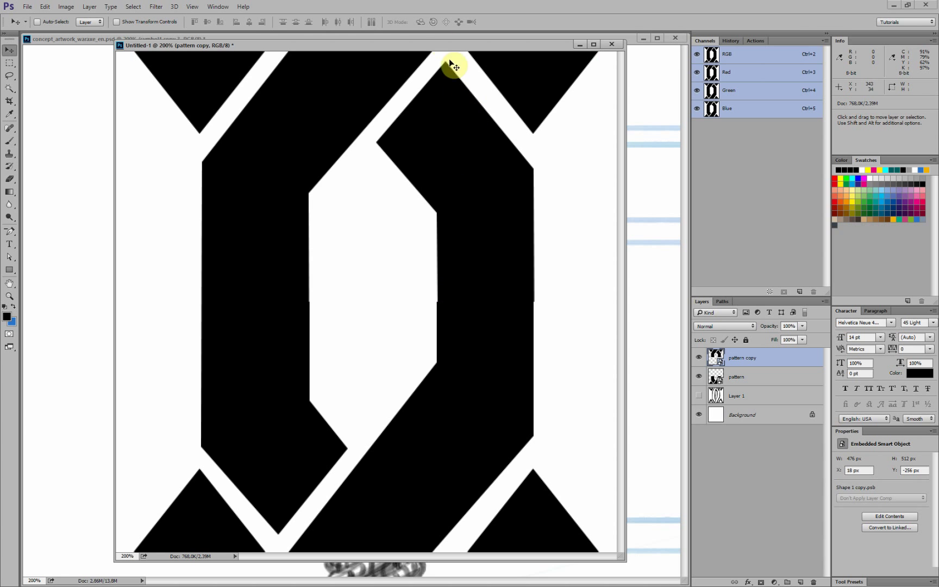
pyautogui.moveTo(430, 46); pyautogui.dragTo(353, 52)
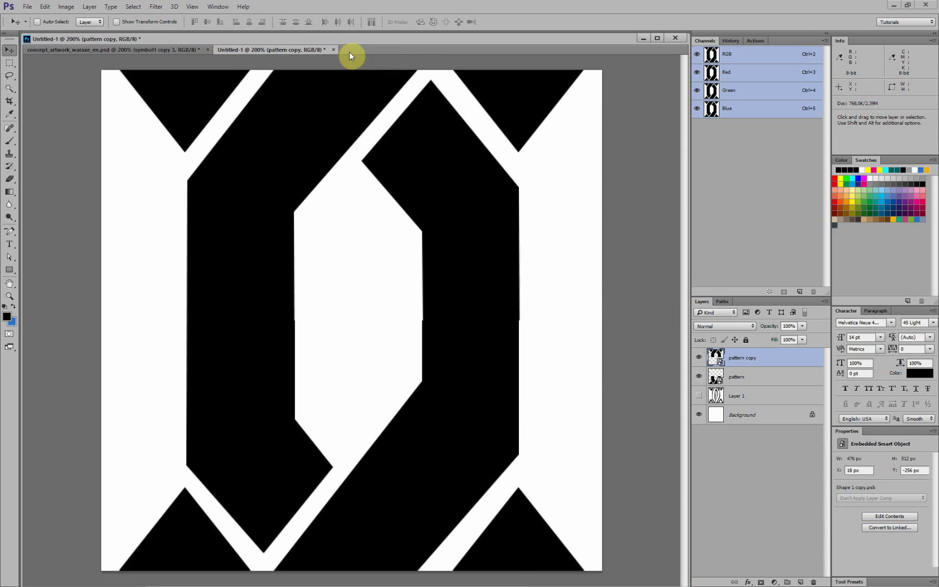
pyautogui.moveTo(296, 49); pyautogui.dragTo(131, 63)
pyautogui.hotkey('ctrl', '-')
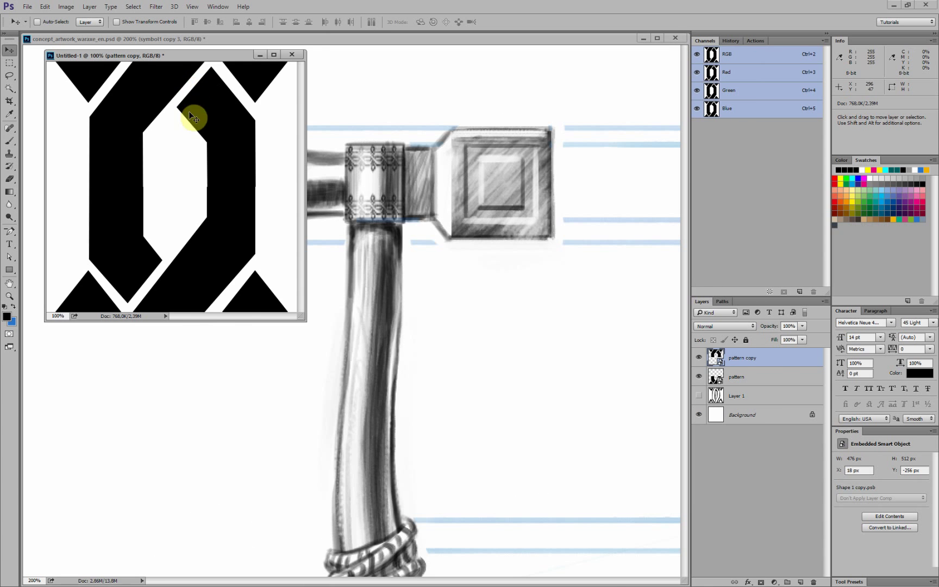
pyautogui.moveTo(299, 316); pyautogui.dragTo(362, 434)
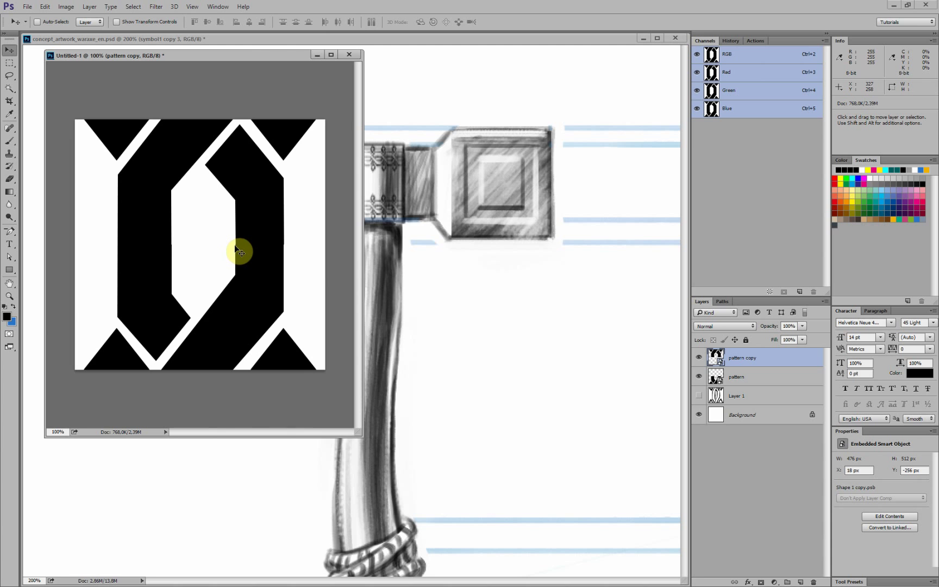
pyautogui.doubleClick(717, 356)
pyautogui.moveTo(222, 61); pyautogui.dragTo(584, 149)
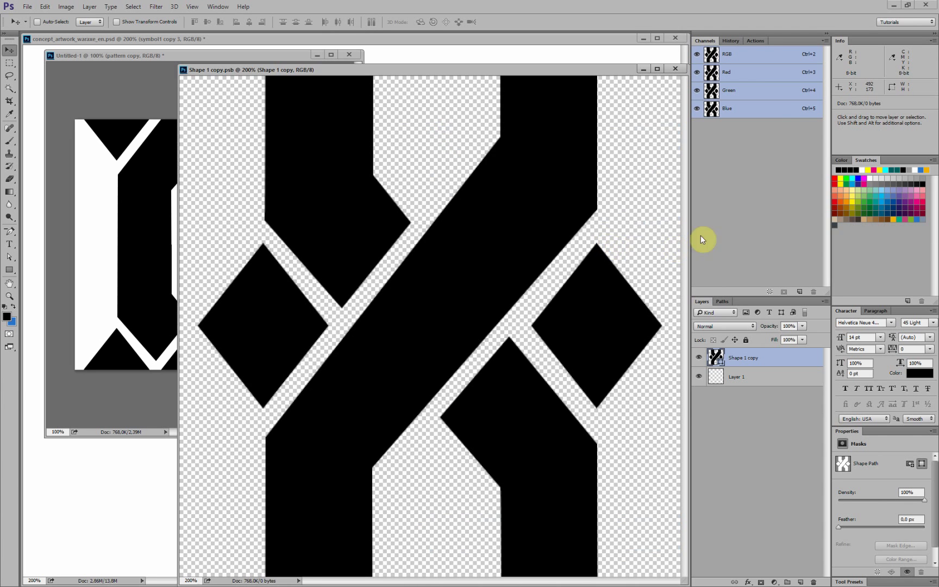
pyautogui.moveTo(176, 65); pyautogui.dragTo(365, 60)
pyautogui.keyDown('ctrl'); pyautogui.scroll(-1, 493, 337); pyautogui.keyUp('ctrl')
pyautogui.hotkey('ctrl', '-')
pyautogui.hotkey('ctrl', '-')
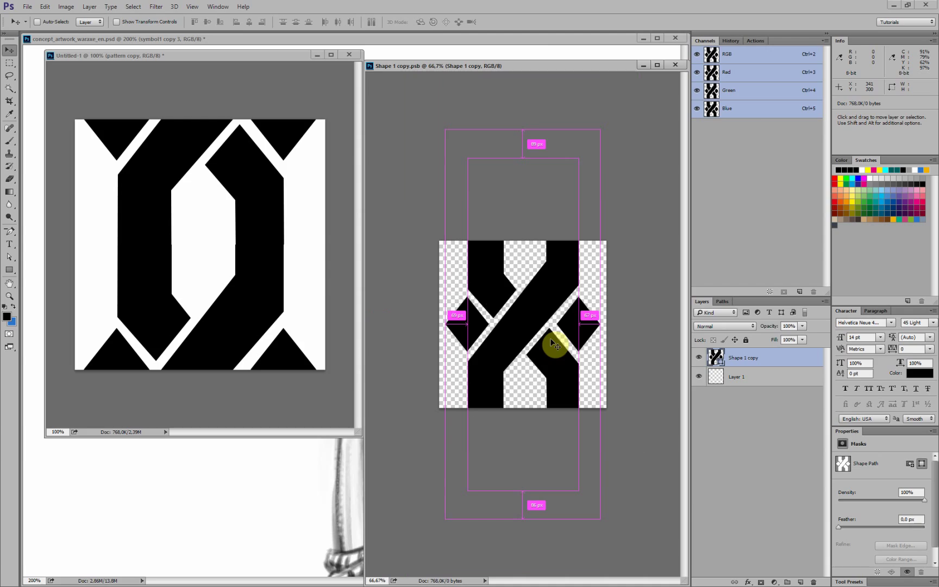
# Add a white (ffffff) solid color fill layer beneath the shape in the smart object's contents
pyautogui.click(738, 379)
pyautogui.click(775, 582)
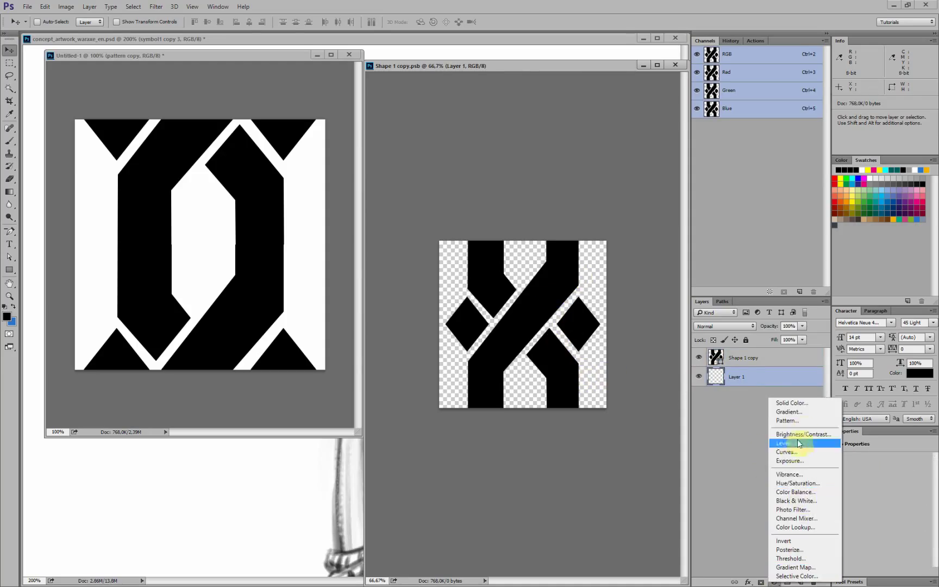
pyautogui.click(794, 402)
pyautogui.moveTo(500, 242); pyautogui.dragTo(419, 210)
pyautogui.click(642, 206)
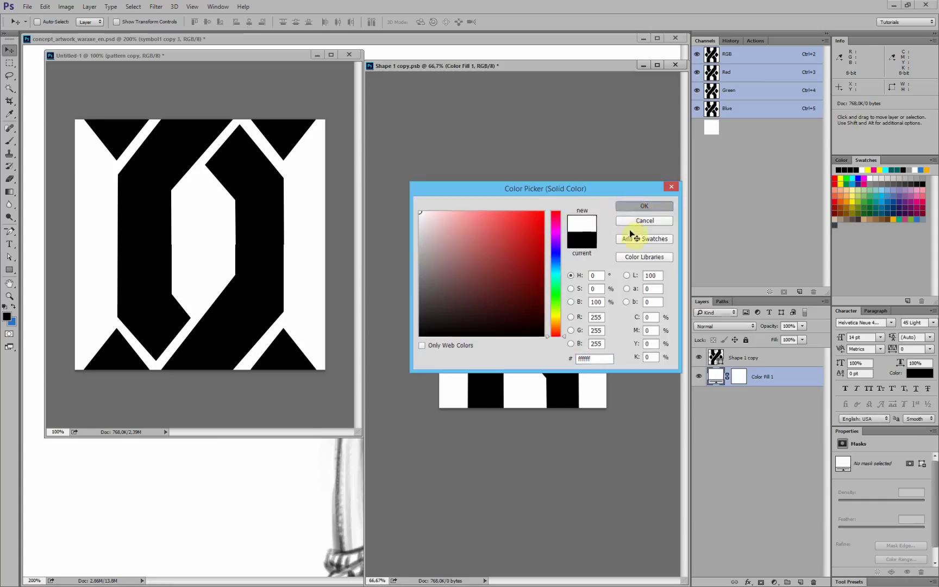
# Nudge the right outer corner anchor of the diagonal strand to line up its vertical edge, and save the contents
pyautogui.click(740, 358)
pyautogui.press('a')
pyautogui.click(551, 251)
pyautogui.click(556, 259)
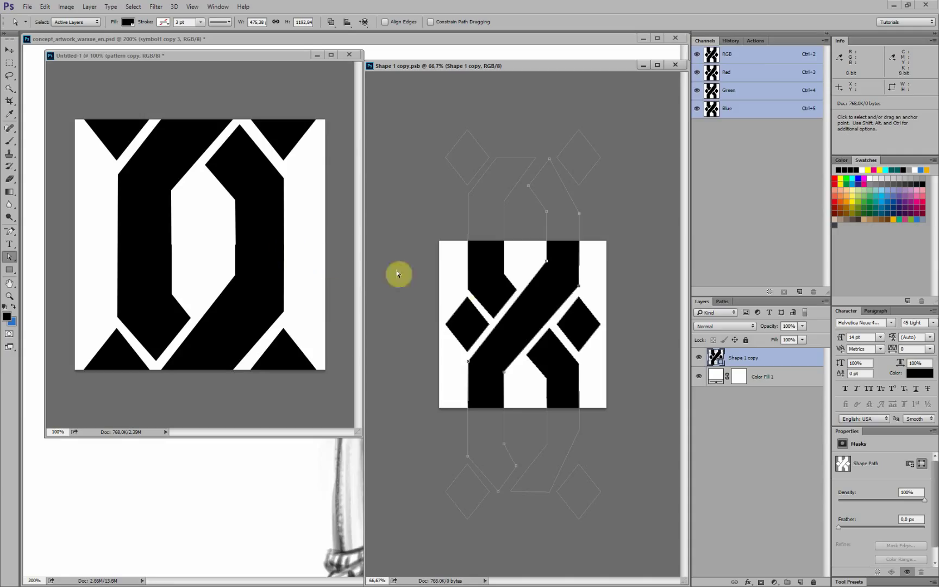
pyautogui.click(579, 287)
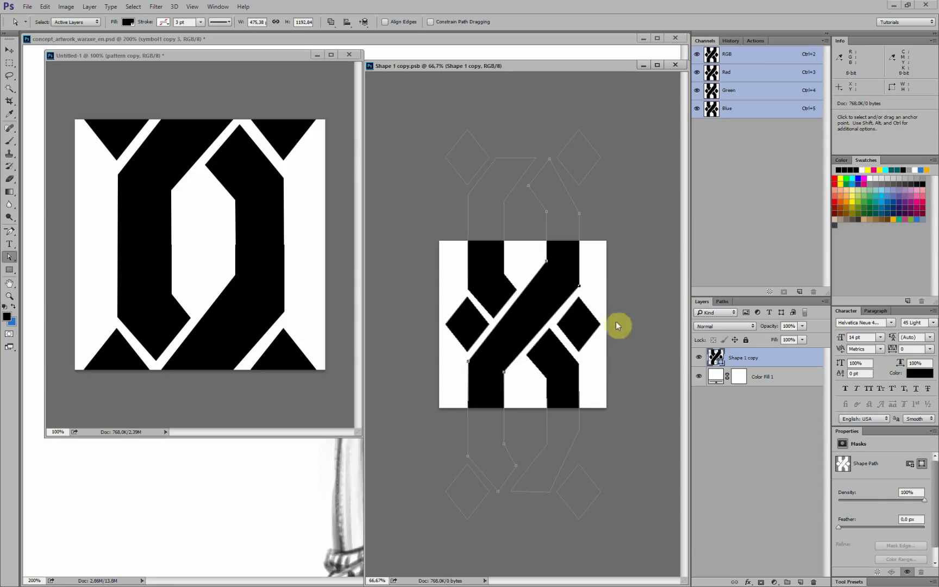
# Nudge the outer corner anchor of the lower-right strand so its right edge is vertical, and save the contents
pyautogui.click(580, 432)
pyautogui.click(580, 364)
pyautogui.hotkey('ctrl', '+')
pyautogui.hotkey('ctrl', '+')
pyautogui.press('space')
pyautogui.moveTo(603, 365); pyautogui.dragTo(443, 161)
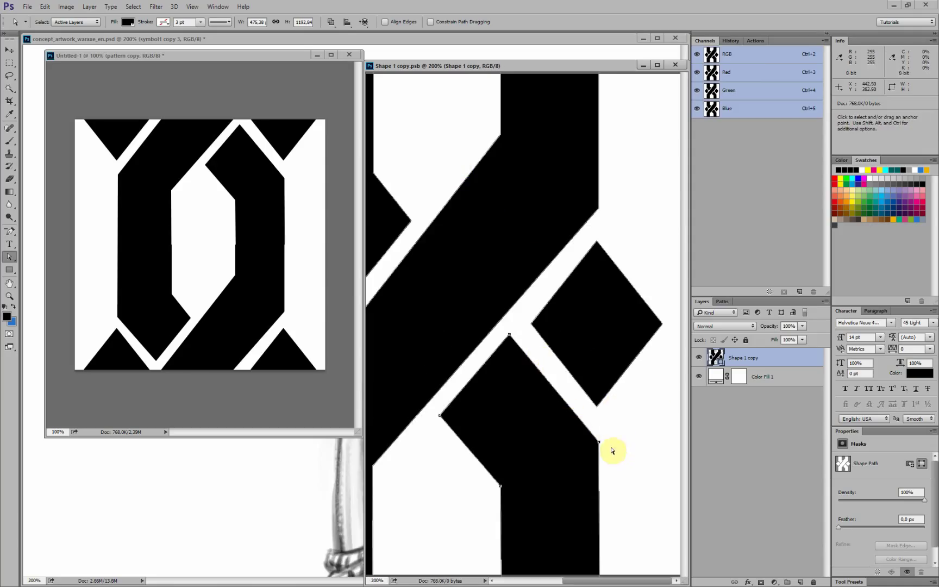
pyautogui.moveTo(598, 444); pyautogui.dragTo(599, 443)
pyautogui.press('space')
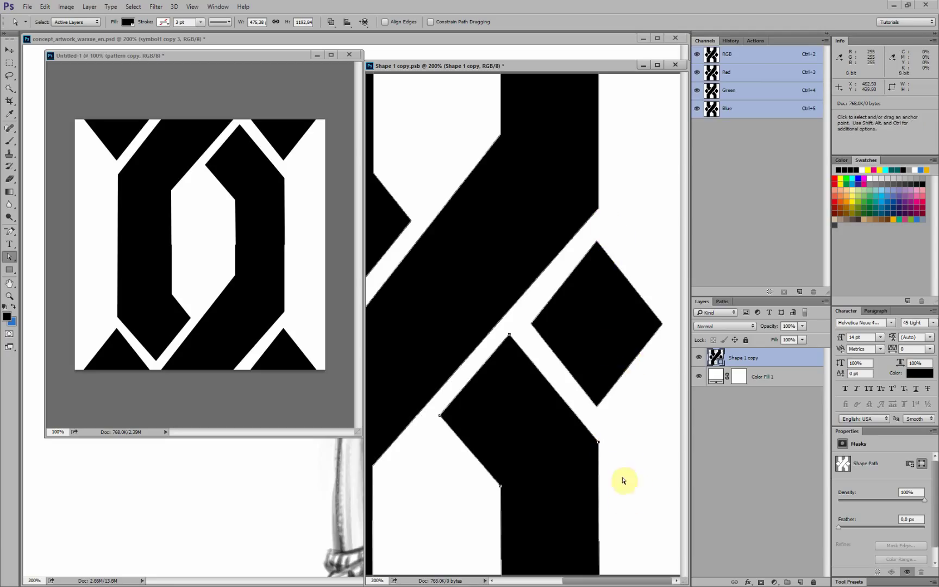
pyautogui.keyDown('alt'); pyautogui.scroll(-1, 624, 425); pyautogui.keyUp('alt')
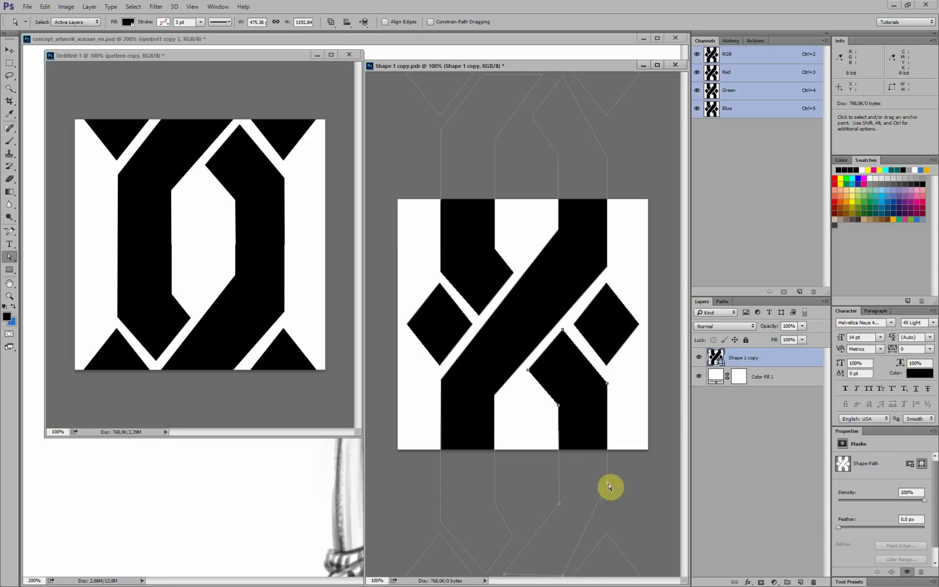
pyautogui.hotkey('ctrl', 's')
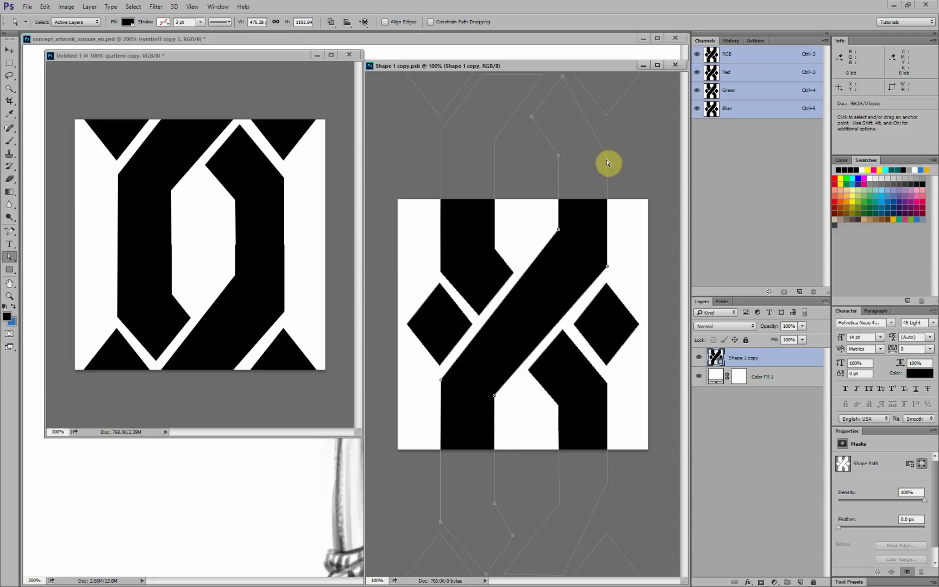
# Fine-tune the off-canvas upper-right anchor and the diagonal strand's right corner to straighten the edge between them
pyautogui.moveTo(607, 158); pyautogui.dragTo(606, 157)
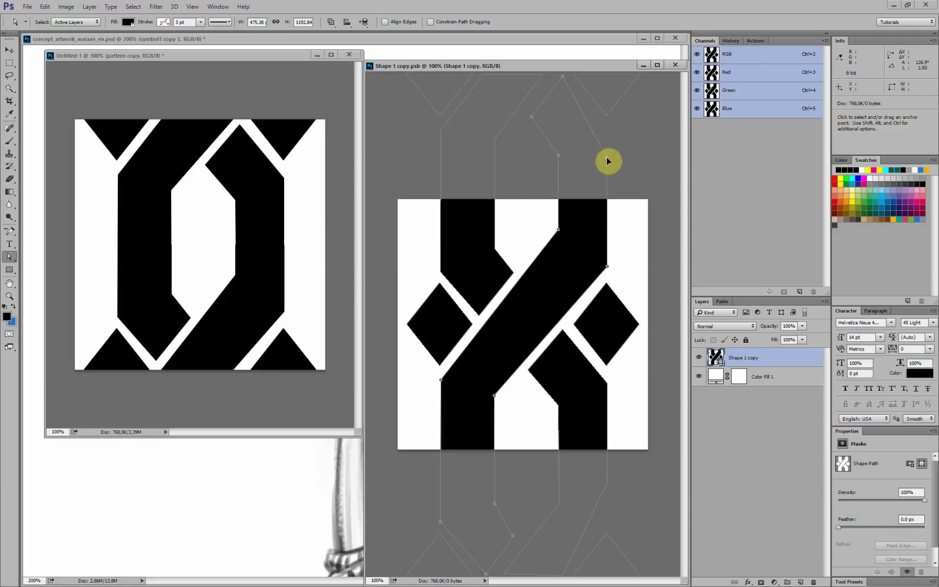
pyautogui.click(606, 266)
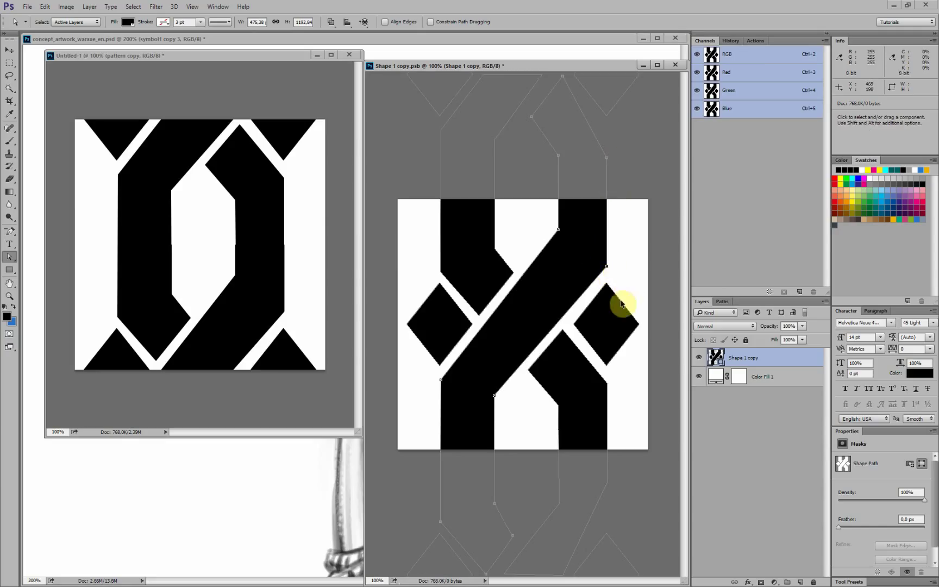
pyautogui.keyDown('ctrl'); pyautogui.click(608, 251); pyautogui.keyUp('ctrl')
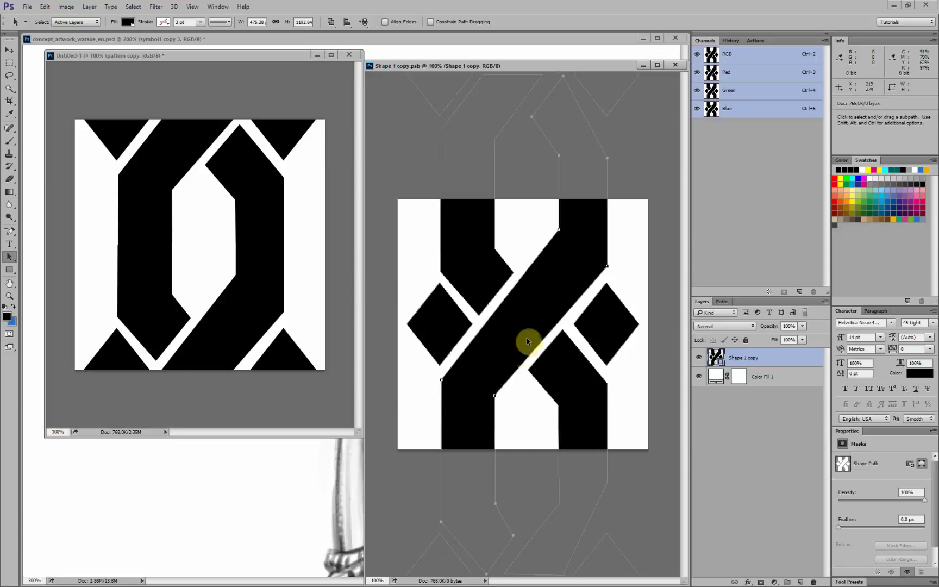
# Nudge the upper-left strand and the diagonal strand's lower inner corner into line at the seam, then save and deselect the path
pyautogui.click(492, 270)
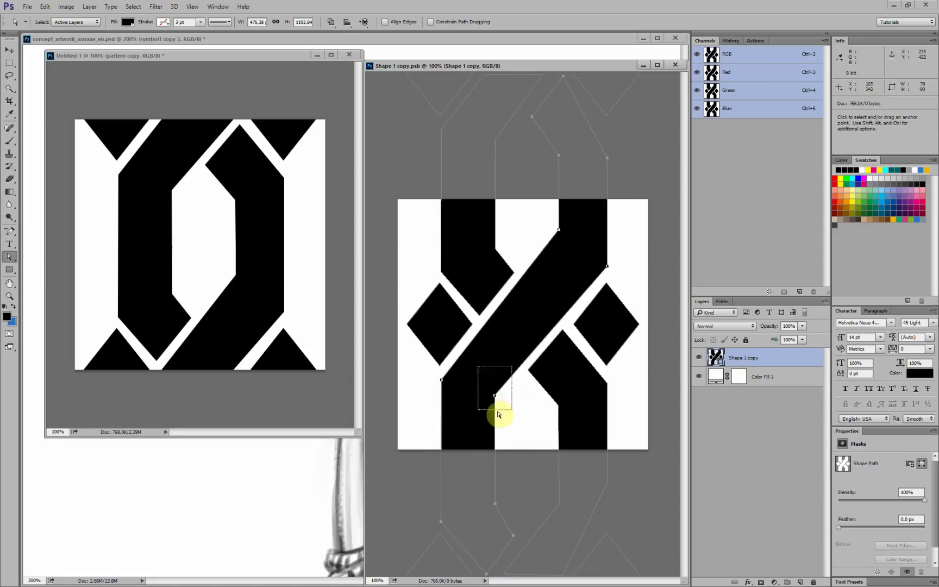
pyautogui.click(495, 396)
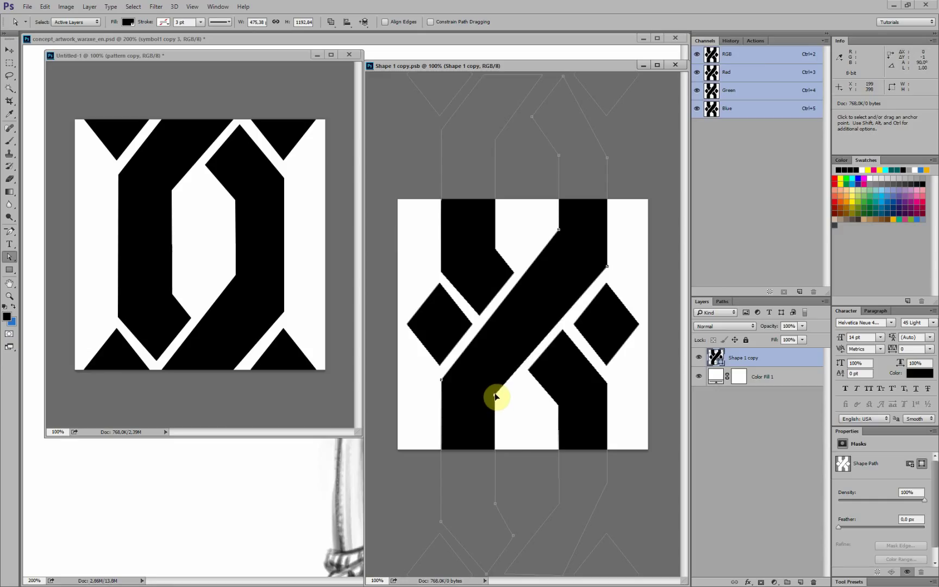
pyautogui.moveTo(495, 394); pyautogui.dragTo(495, 395)
pyautogui.hotkey('ctrl', 's')
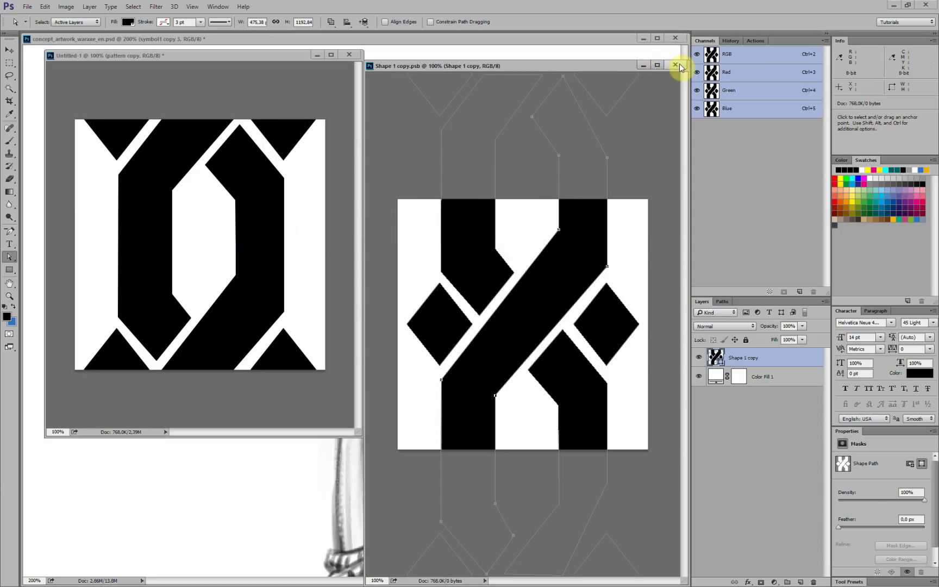
pyautogui.click(638, 218)
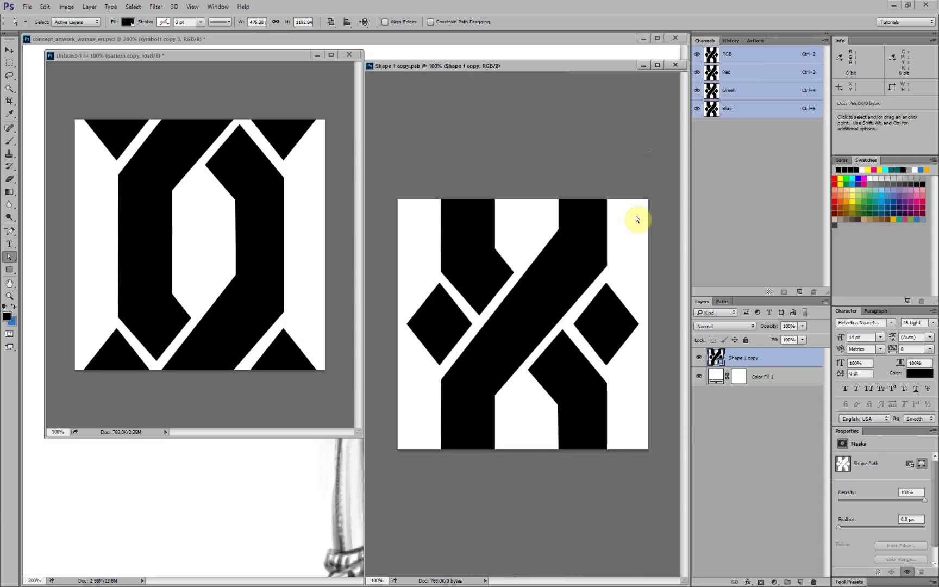
# Scale a duplicate of the right diamond to about 58% around its centre and subtract it to hollow out the diamond
pyautogui.hotkey('ctrl', '-')
pyautogui.hotkey('ctrl', '+')
pyautogui.click(630, 316)
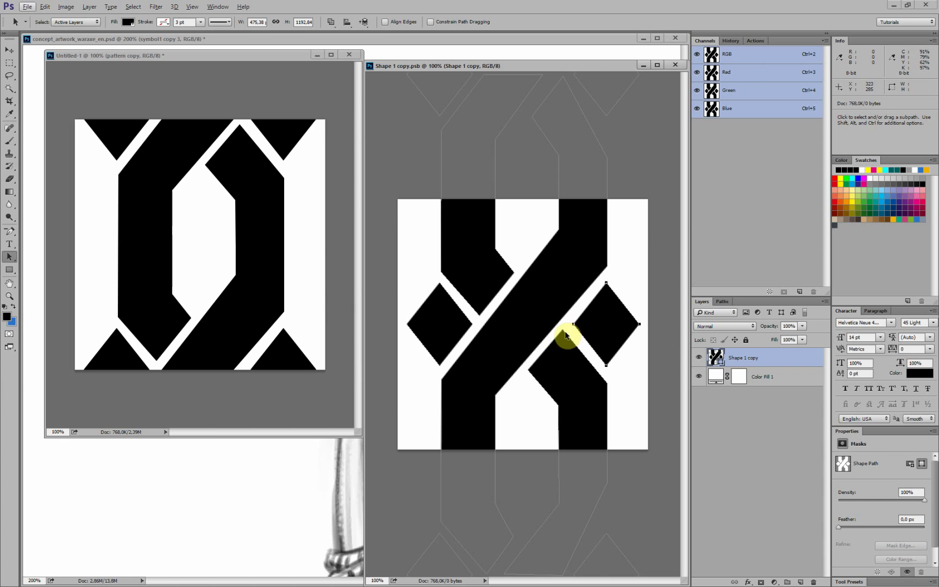
pyautogui.moveTo(319, 55); pyautogui.dragTo(277, 94)
pyautogui.click(615, 308)
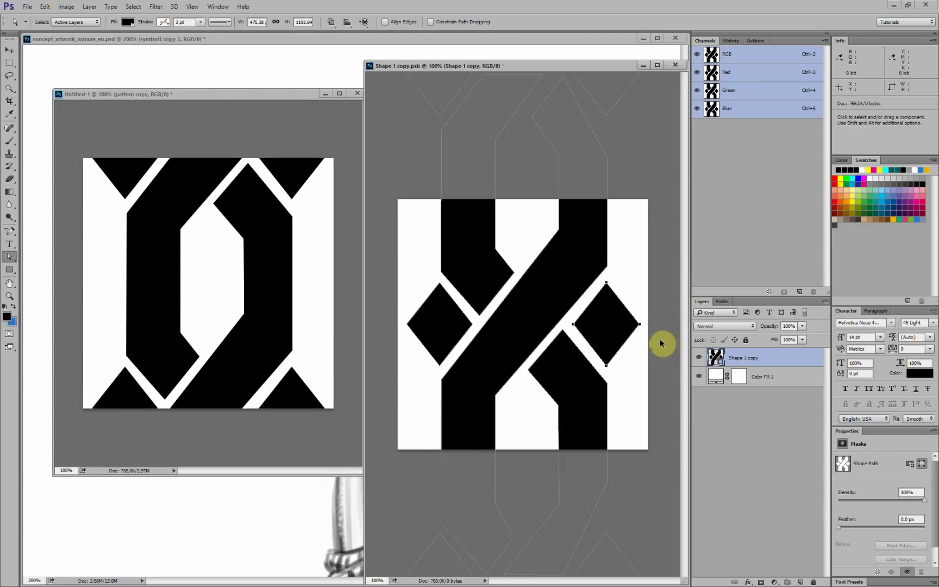
pyautogui.hotkey('ctrl', 't')
pyautogui.keyDown('alt'); pyautogui.moveTo(638, 281); pyautogui.dragTo(624, 299); pyautogui.keyUp('alt')
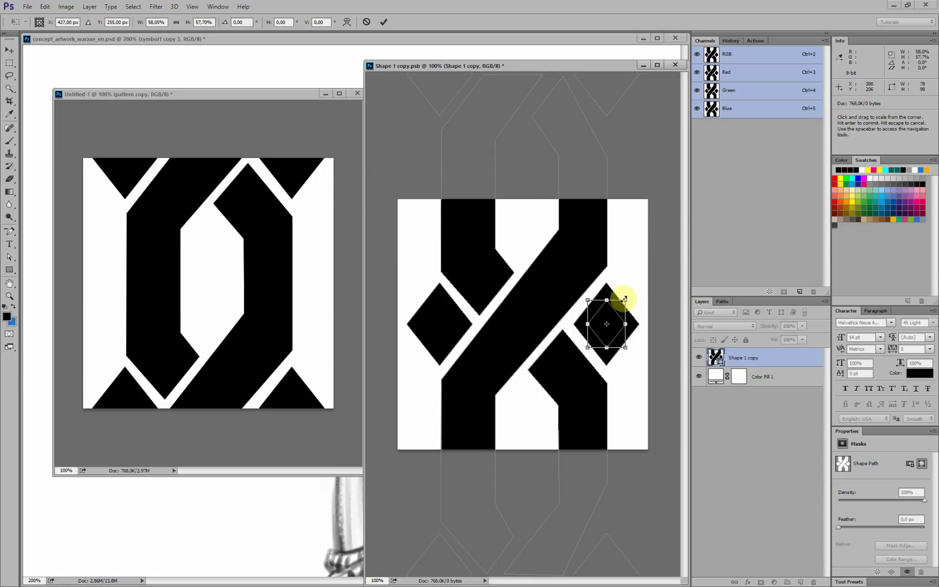
pyautogui.press('Return')
pyautogui.click(331, 23)
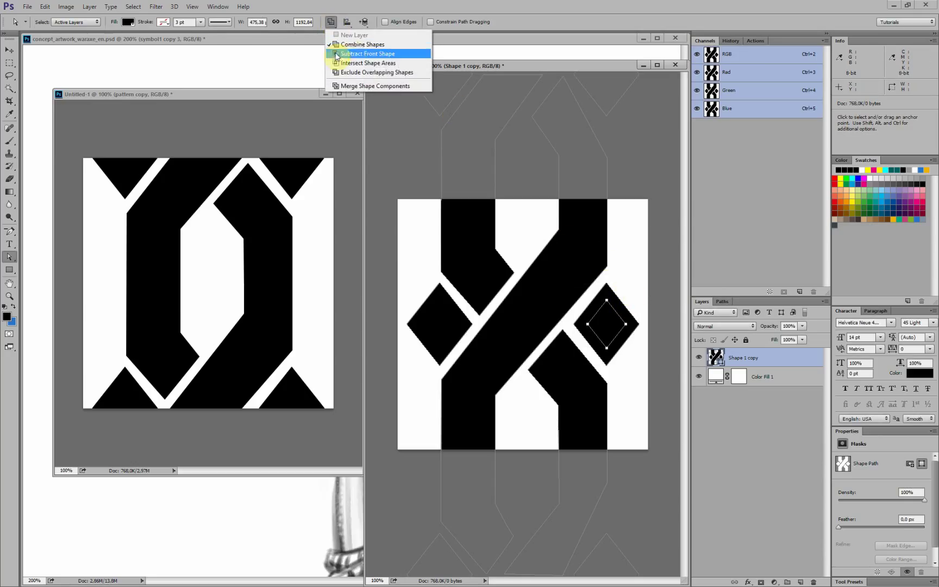
pyautogui.click(362, 54)
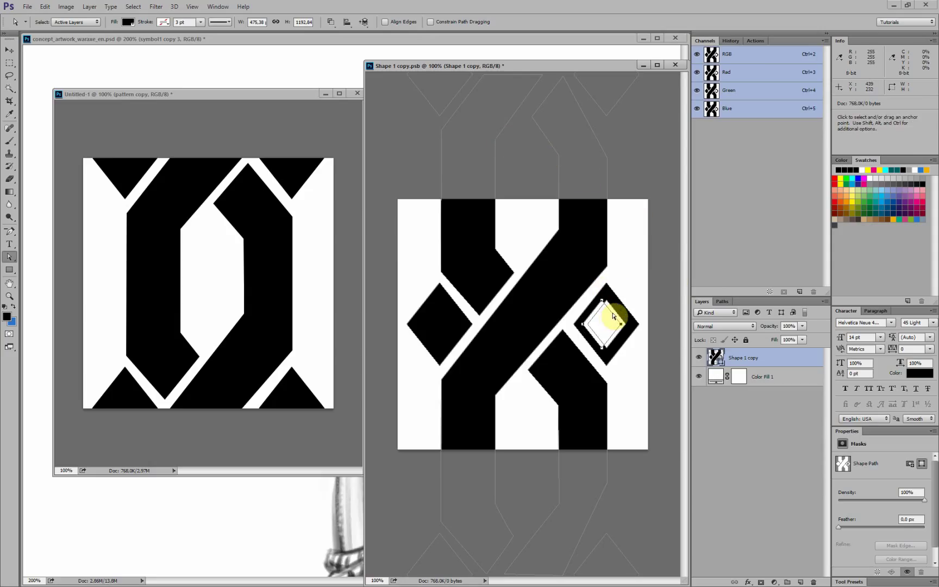
# Copy the diamond cut-out into the left diamond, then save and close the smart object contents
pyautogui.keyDown('alt'); pyautogui.moveTo(613, 316); pyautogui.dragTo(450, 315); pyautogui.keyUp('alt')
pyautogui.hotkey('ctrl', 's')
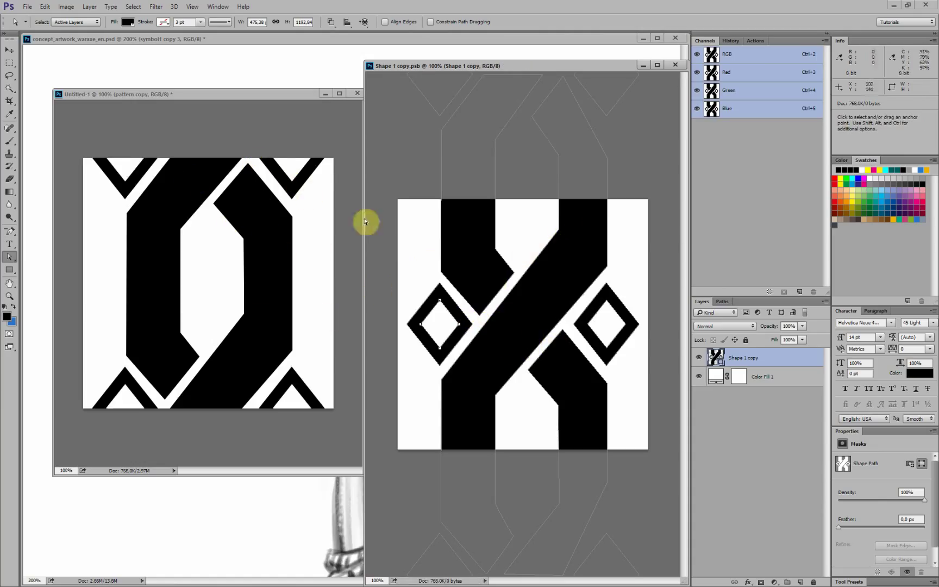
pyautogui.click(676, 65)
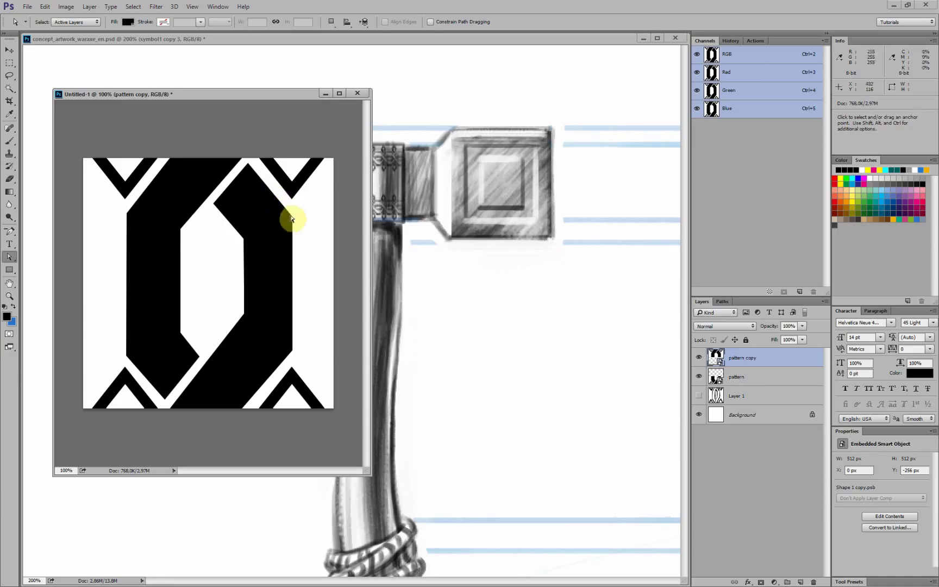
# Copy the whole merged tile and create a new 512 × 512 px document from the clipboard size
pyautogui.press('v')
pyautogui.moveTo(261, 277); pyautogui.dragTo(283, 281)
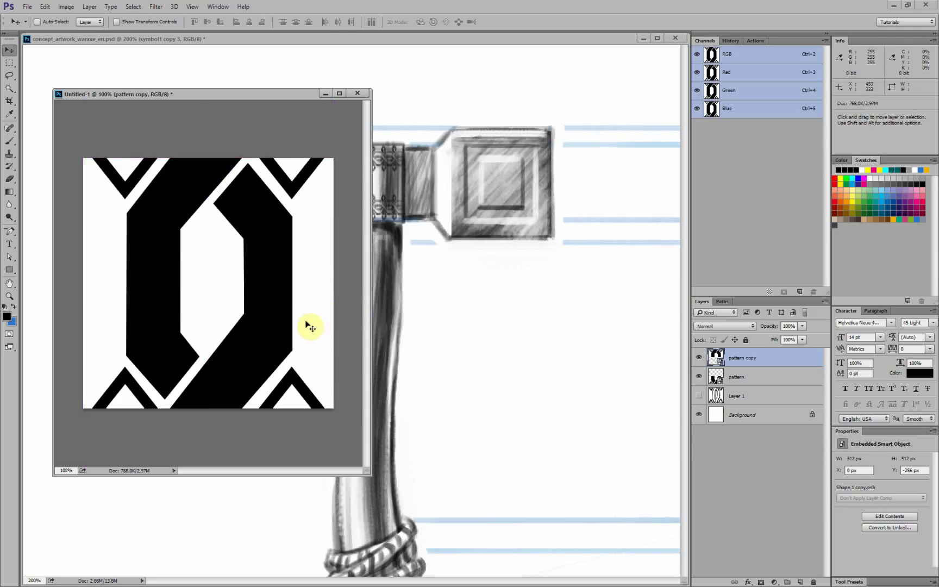
pyautogui.click(309, 296)
pyautogui.hotkey('ctrl', 'a')
pyautogui.hotkey('ctrl', 'shift', 'c')
pyautogui.hotkey('ctrl', 'n')
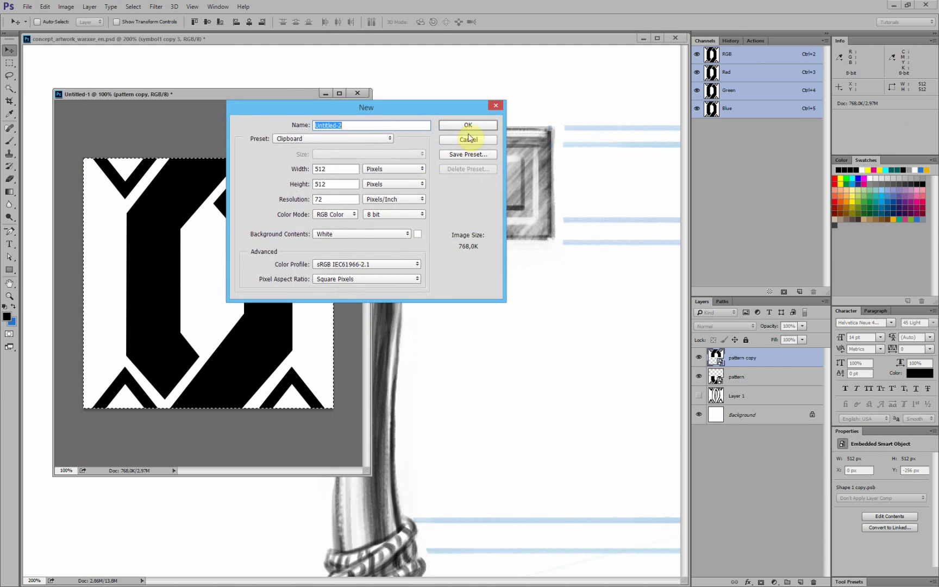
pyautogui.click(469, 125)
# Test the vertical repeat by stacking two pasted copies of the tile, then discard the test document and deselect the tile
pyautogui.hotkey('ctrl', 'v')
pyautogui.moveTo(219, 153); pyautogui.dragTo(224, 247)
pyautogui.hotkey('ctrl', 'v')
pyautogui.keyDown('shift'); pyautogui.moveTo(207, 176); pyautogui.dragTo(210, 118); pyautogui.keyUp('shift')
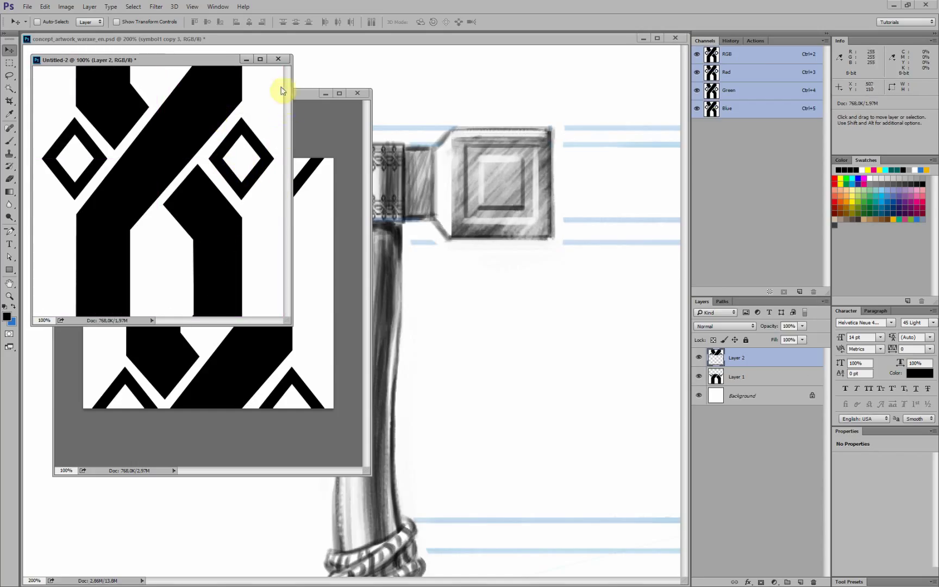
pyautogui.click(278, 59)
pyautogui.click(470, 222)
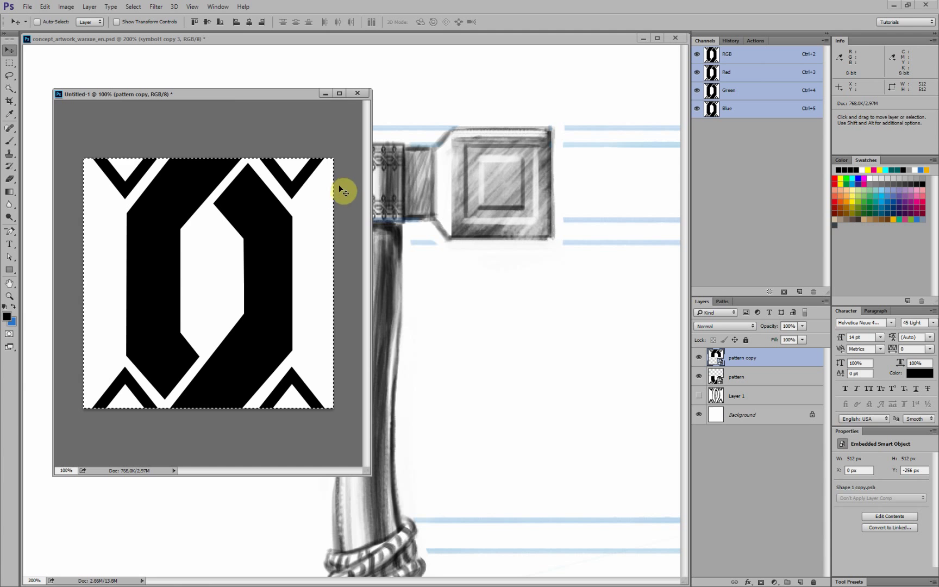
pyautogui.hotkey('ctrl', 'd')
pyautogui.moveTo(334, 188); pyautogui.dragTo(335, 189)
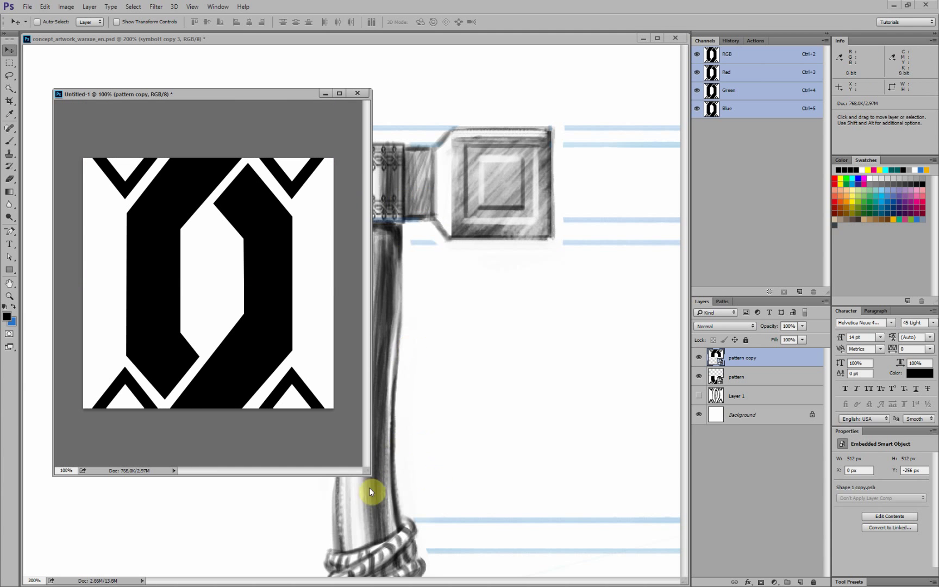
# Add an Invert adjustment layer above the pattern layers to turn the ornament white on black
pyautogui.moveTo(279, 89); pyautogui.dragTo(574, 107)
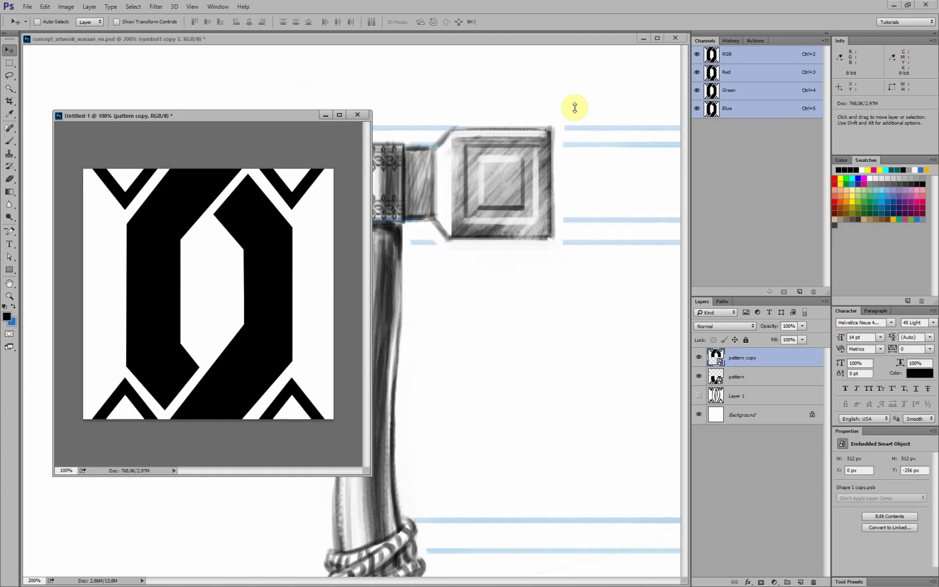
pyautogui.hotkey('ctrl', '-')
pyautogui.moveTo(156, 113); pyautogui.dragTo(503, 148)
pyautogui.moveTo(577, 329); pyautogui.dragTo(610, 456)
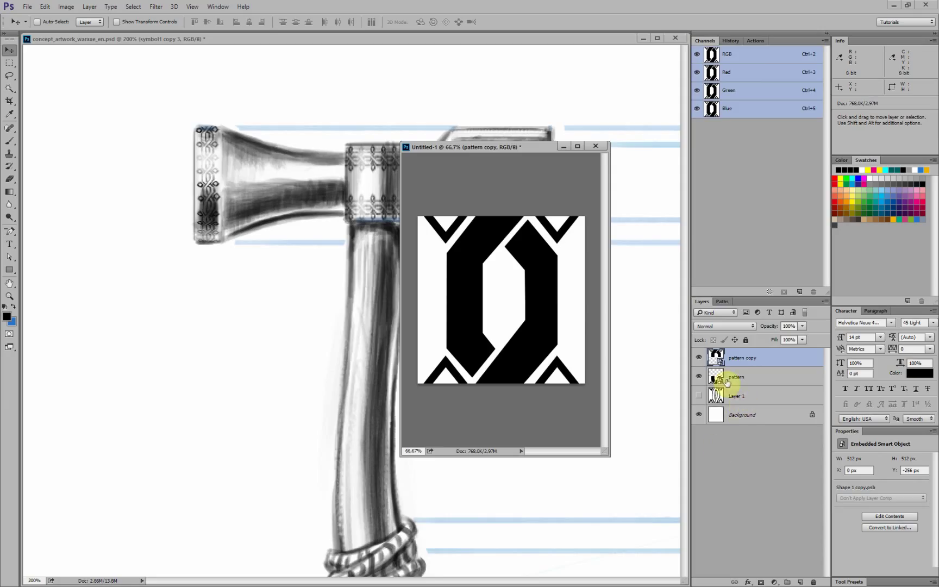
pyautogui.click(774, 582)
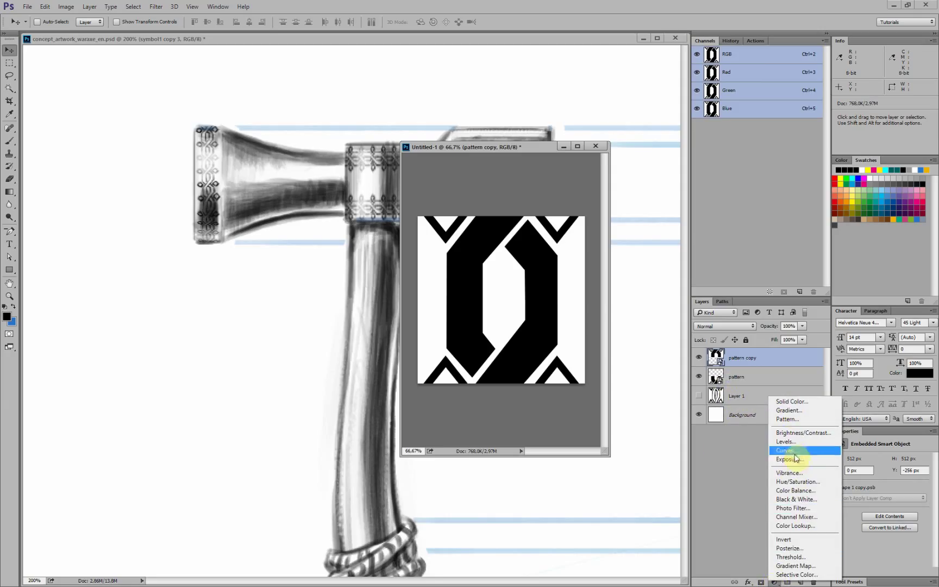
pyautogui.click(806, 538)
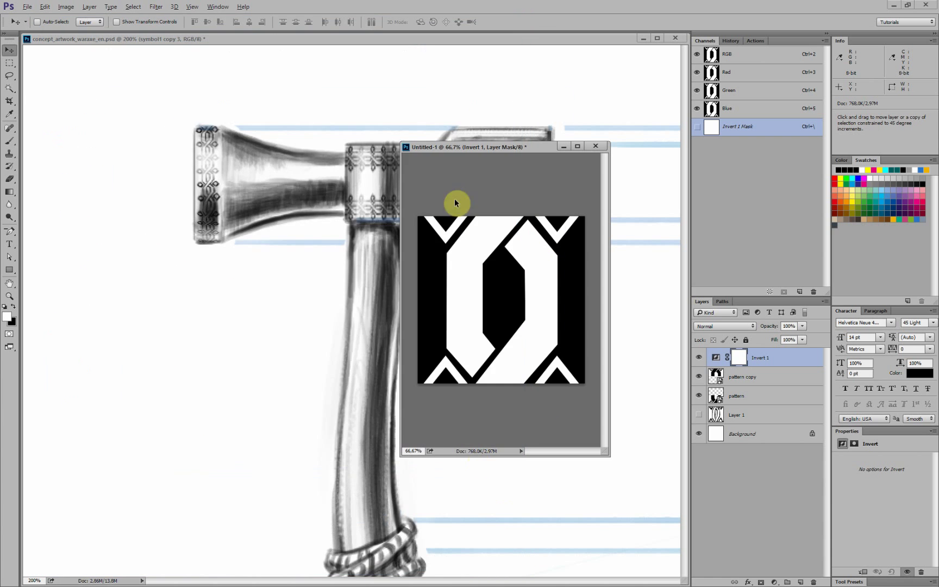
# Export the inverted tile for web as a PNG-24 named hammer_rune01.png in the WarAxe folder
pyautogui.hotkey('ctrl', 'alt', 'shift', 's')
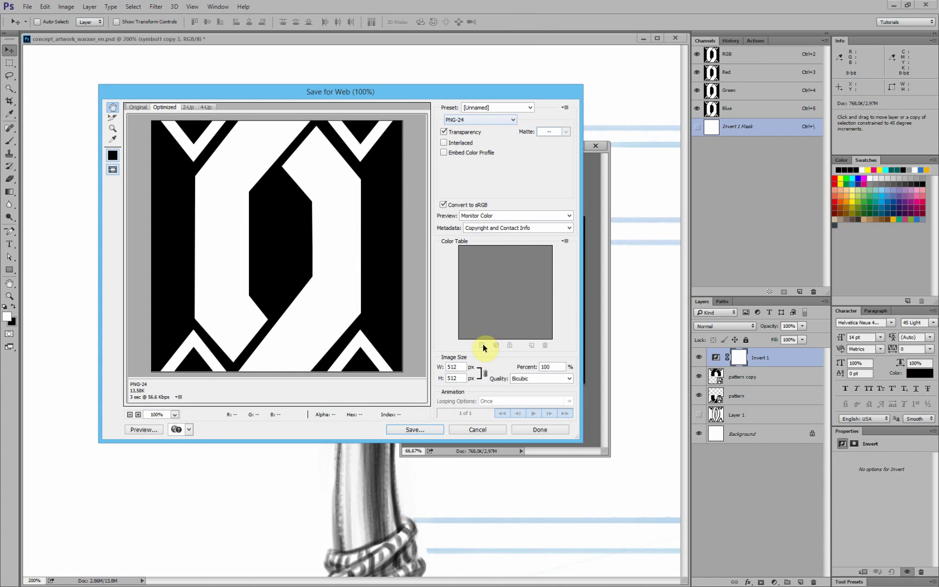
pyautogui.click(415, 429)
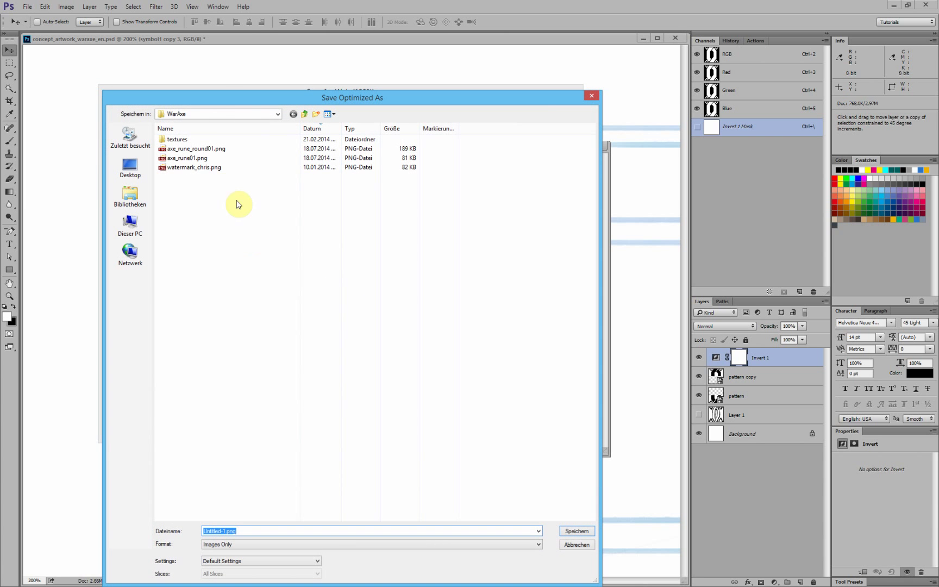
pyautogui.moveTo(298, 102); pyautogui.dragTo(341, 74)
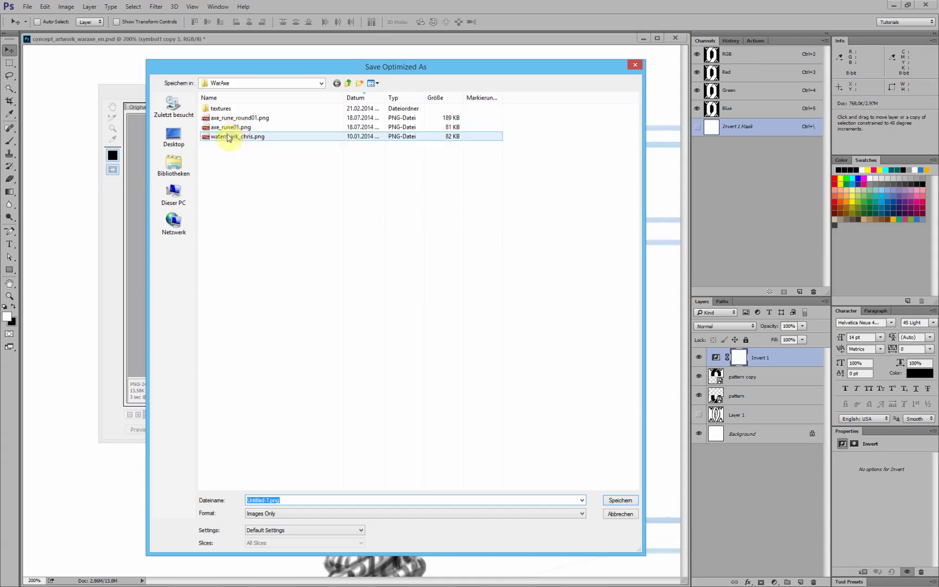
pyautogui.click(237, 118)
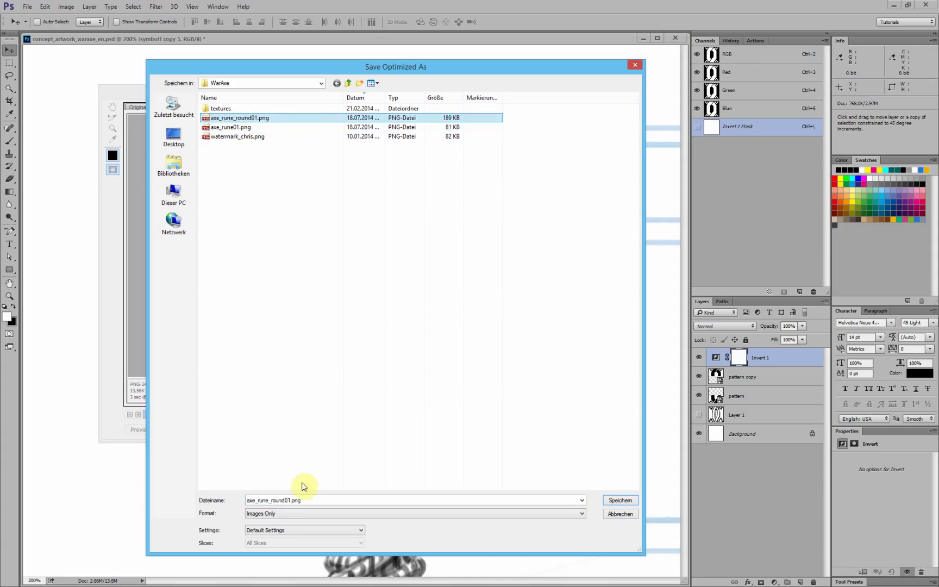
pyautogui.doubleClick(284, 499)
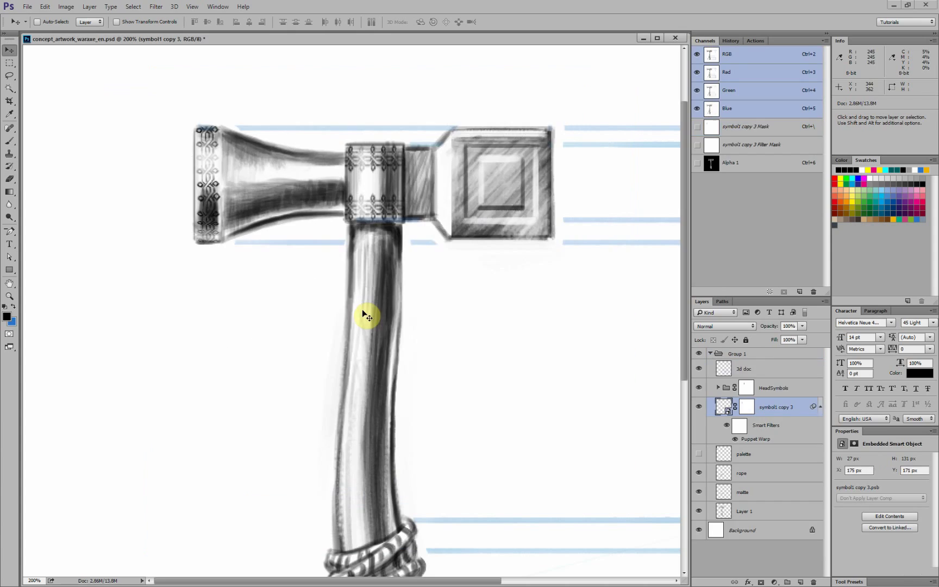
# Switch to 3D-Coat and add hammer_rune01.png from the WarAxe folder to the mask collection
pyautogui.click(894, 7)
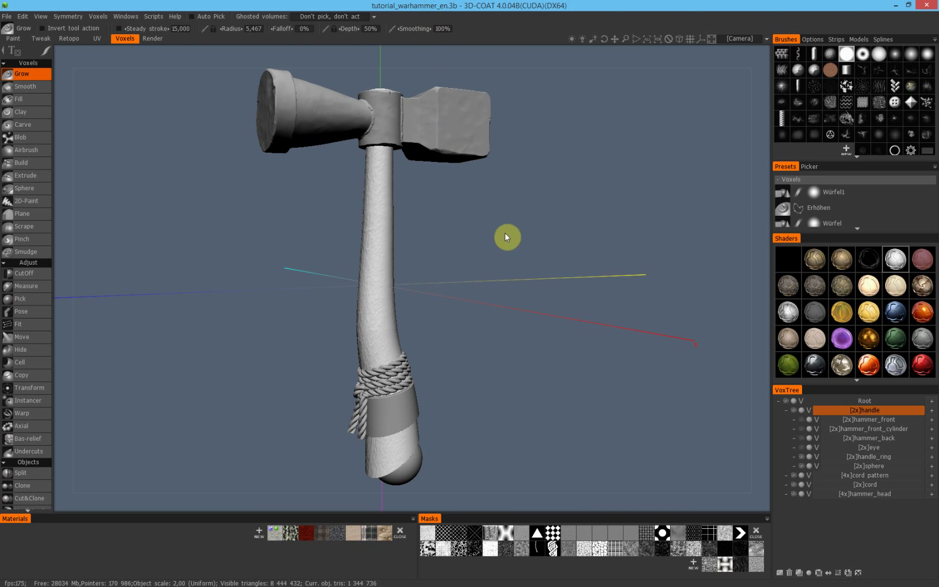
pyautogui.moveTo(506, 234); pyautogui.dragTo(448, 228)
pyautogui.moveTo(448, 228); pyautogui.dragTo(473, 310, button='middle')
pyautogui.moveTo(473, 310); pyautogui.dragTo(473, 283, button='right')
pyautogui.moveTo(472, 283); pyautogui.dragTo(554, 288, button='middle')
pyautogui.moveTo(418, 300); pyautogui.dragTo(457, 326)
pyautogui.keyDown('alt'); pyautogui.moveTo(526, 280); pyautogui.dragTo(387, 262); pyautogui.keyUp('alt')
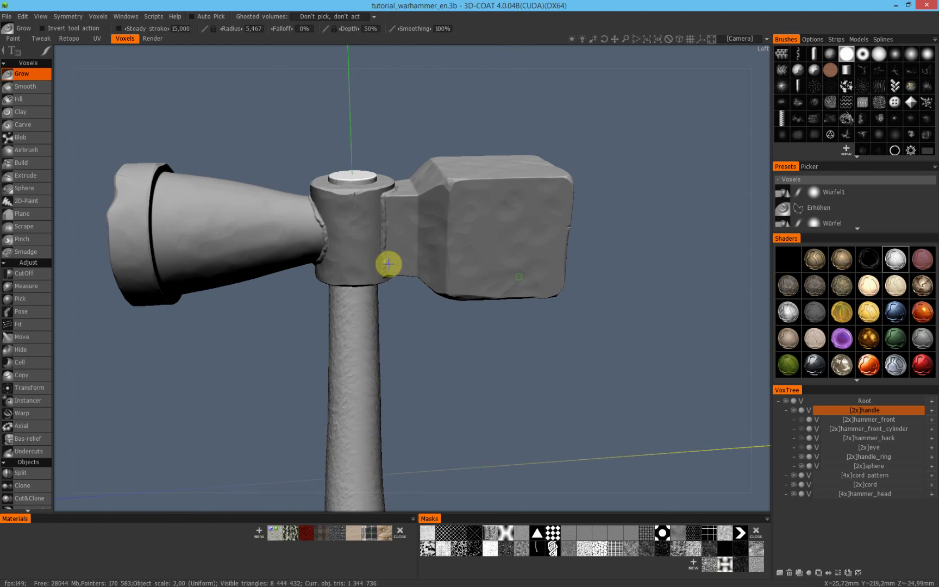
pyautogui.click(695, 565)
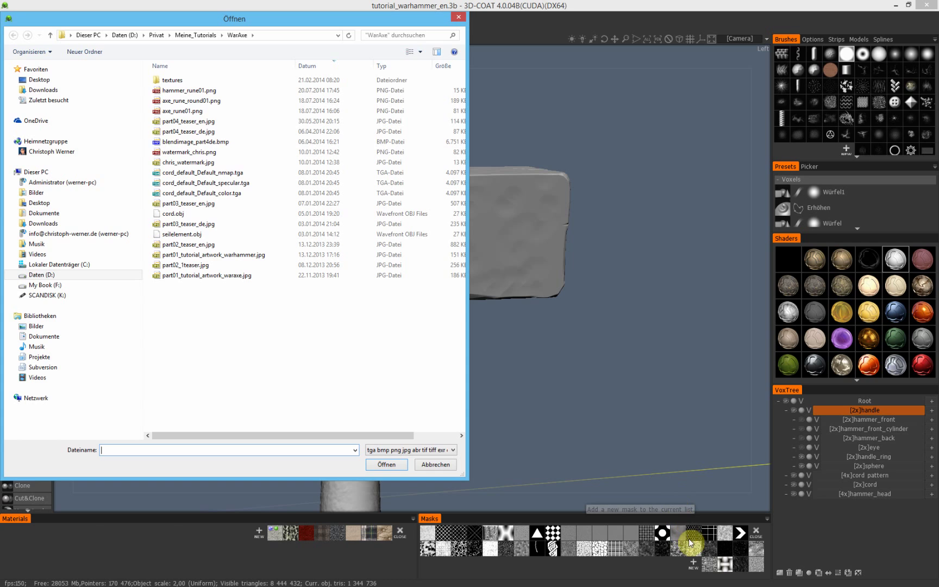
pyautogui.click(216, 92)
pyautogui.click(387, 465)
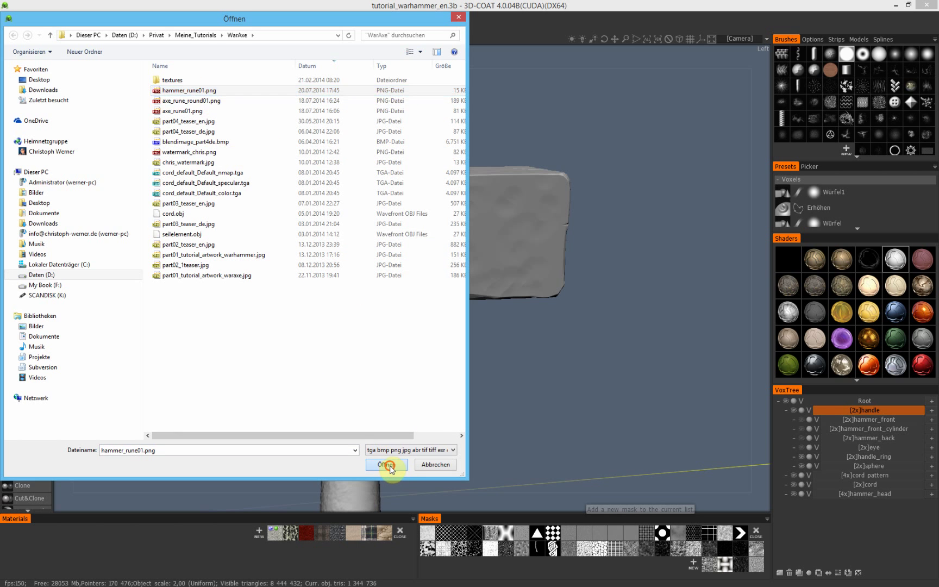
# Activate the new rune mask as a tiled overlay on the warhammer and reset its placement
pyautogui.moveTo(413, 331); pyautogui.dragTo(479, 327, button='middle')
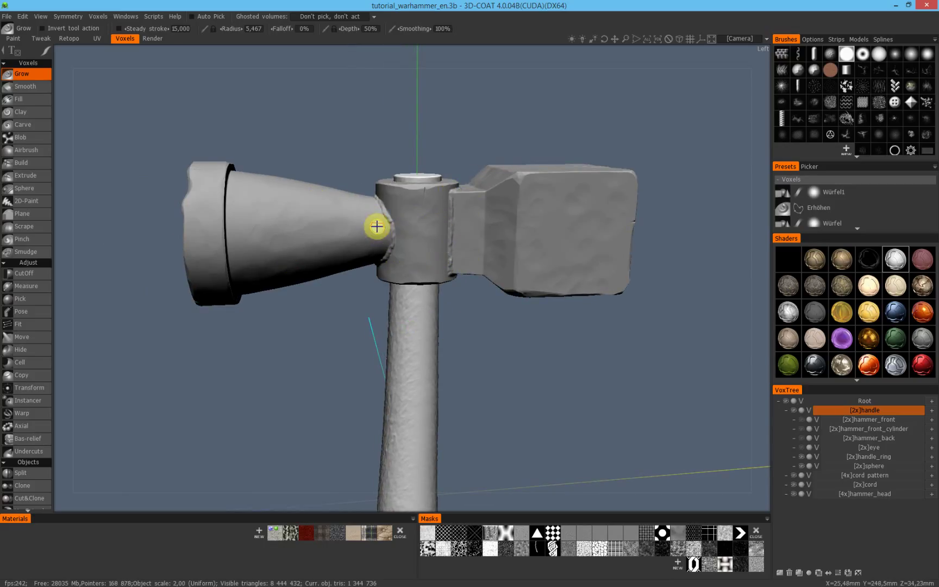
pyautogui.click(695, 566)
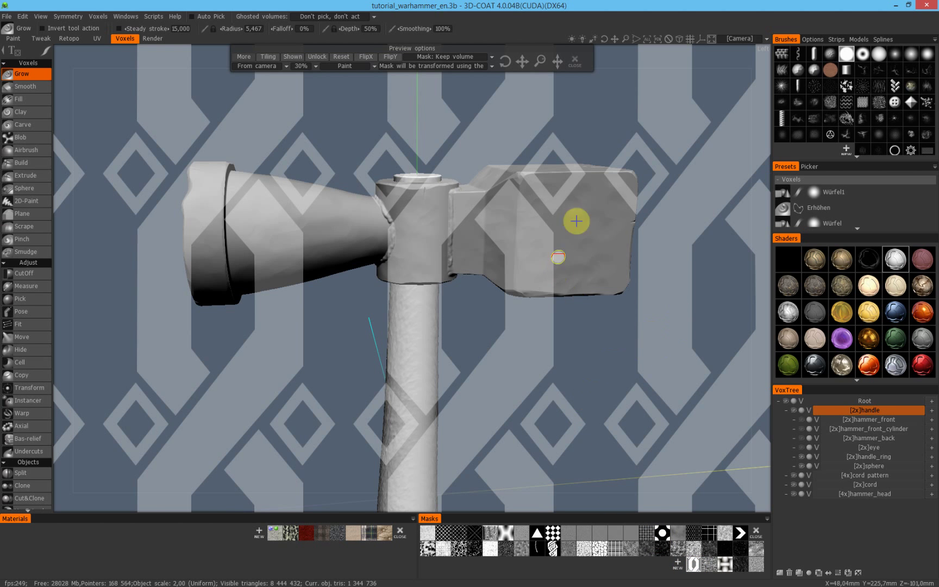
pyautogui.click(342, 57)
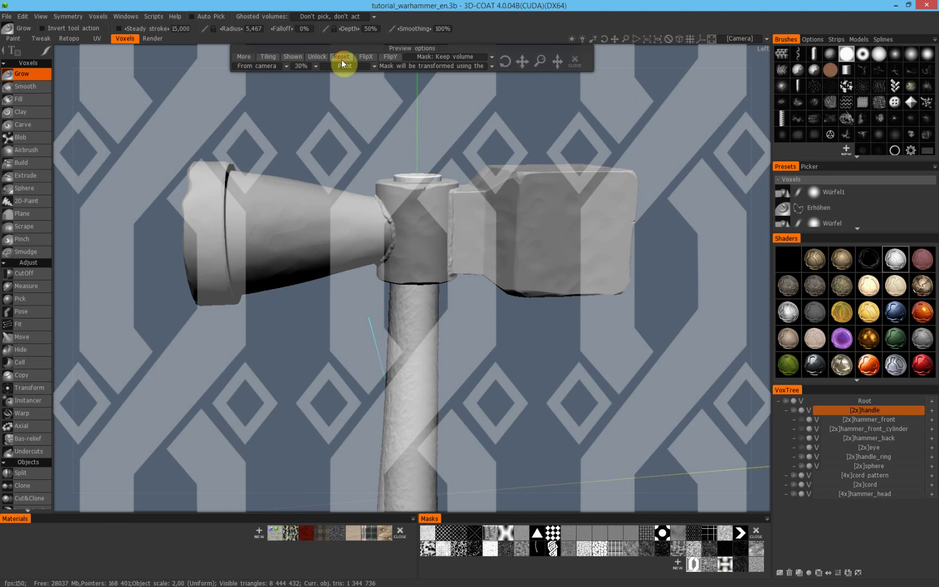
pyautogui.moveTo(663, 343); pyautogui.dragTo(636, 367, button='right')
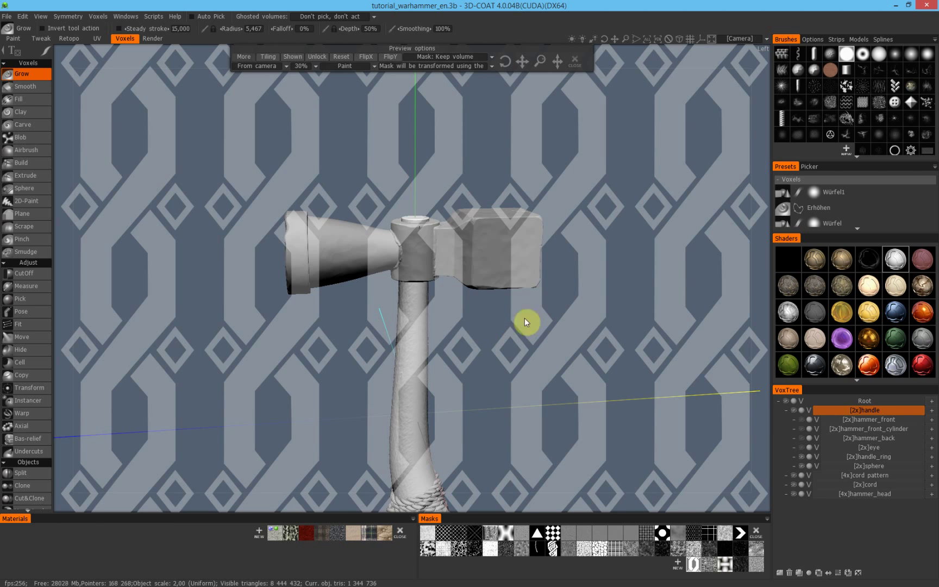
pyautogui.moveTo(579, 308)
pyautogui.mouseDown()
pyautogui.moveTo(580, 284)
pyautogui.moveTo(570, 296)
pyautogui.mouseUp()
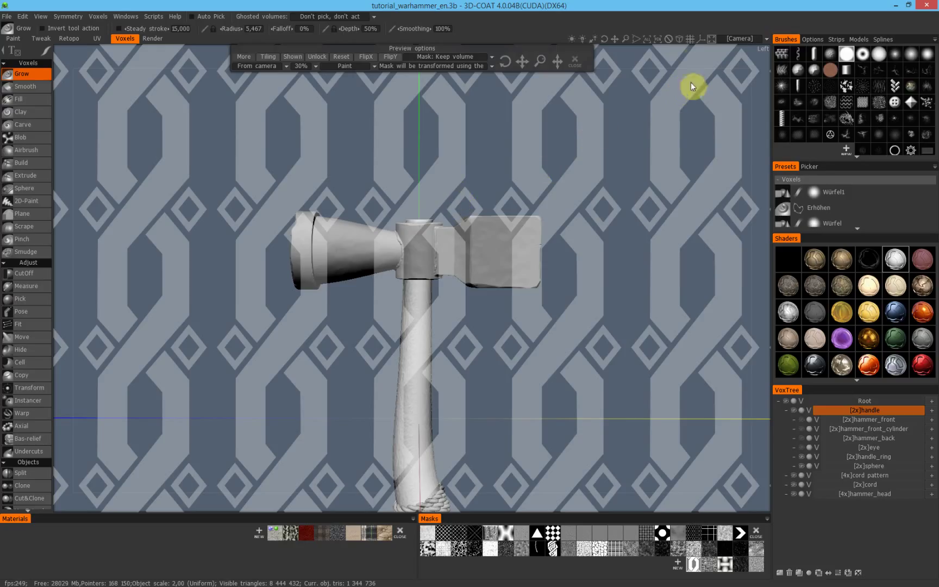
# Set the view to an orthographic left side of the warhammer head and reset the mask placement
pyautogui.click(681, 38)
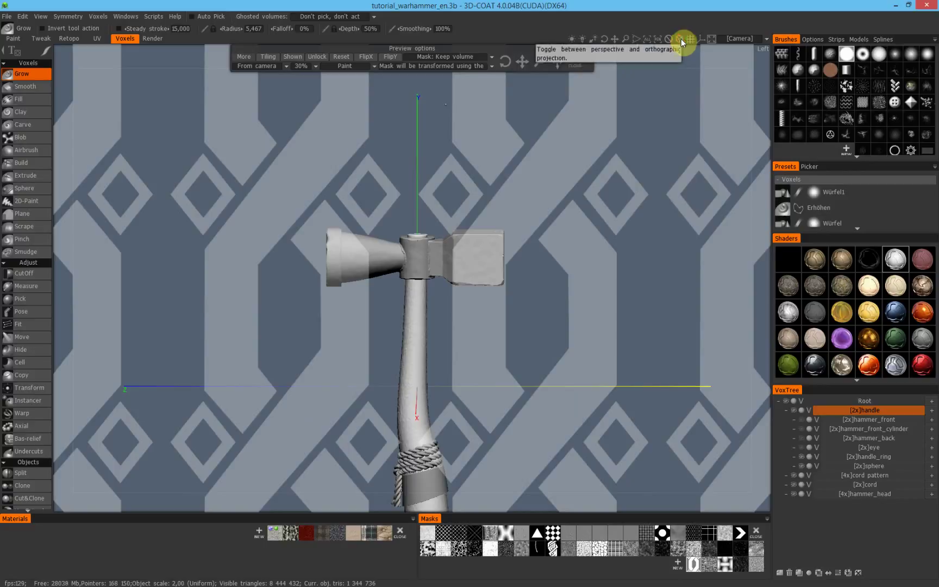
pyautogui.moveTo(505, 178); pyautogui.dragTo(461, 223, button='right')
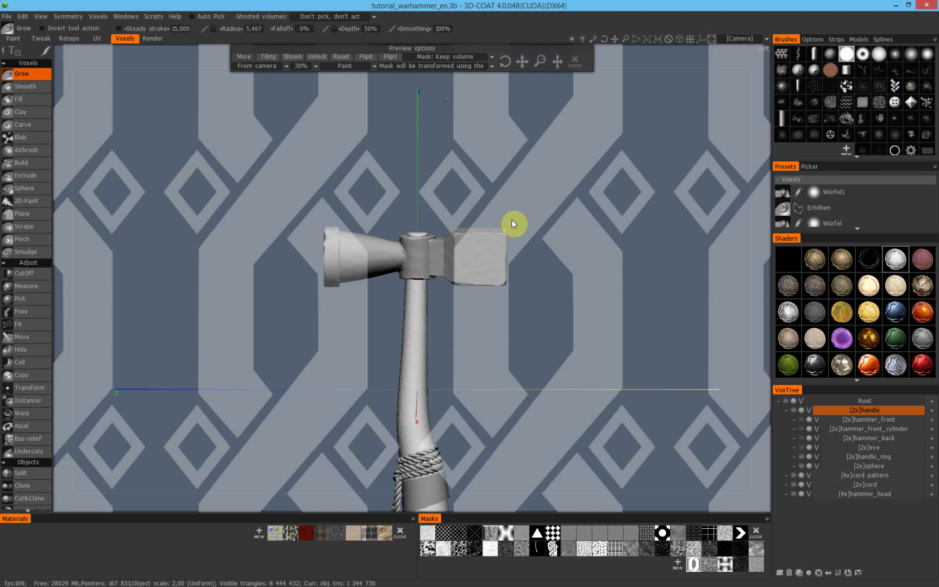
pyautogui.press('KP_4')
pyautogui.moveTo(488, 211); pyautogui.dragTo(597, 268, button='middle')
pyautogui.scroll(3, 560, 174)
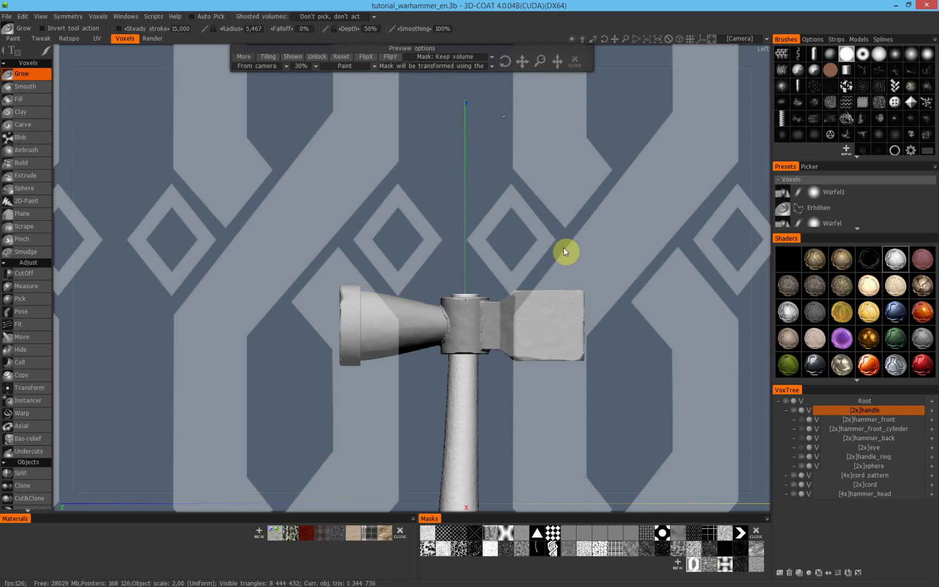
pyautogui.moveTo(564, 247); pyautogui.dragTo(522, 166, button='right')
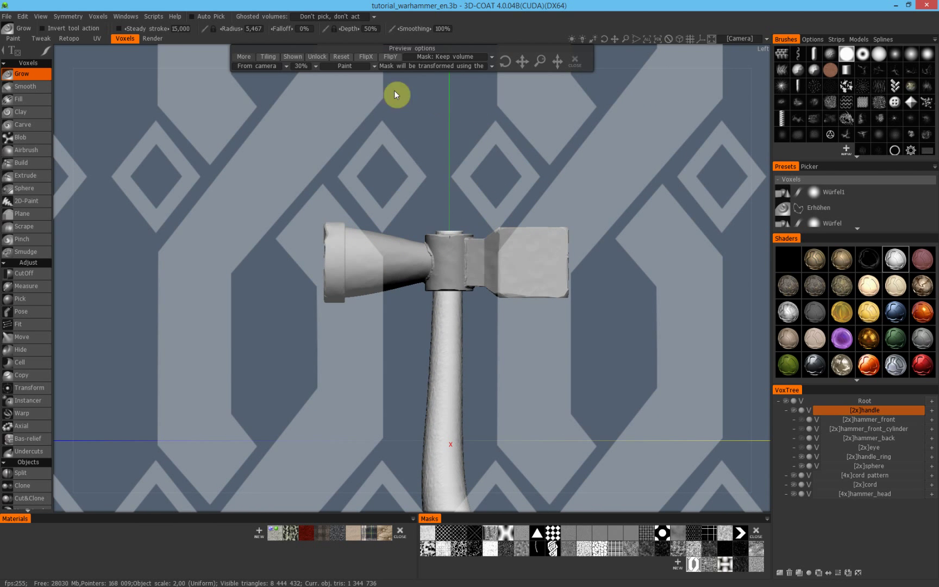
pyautogui.click(338, 60)
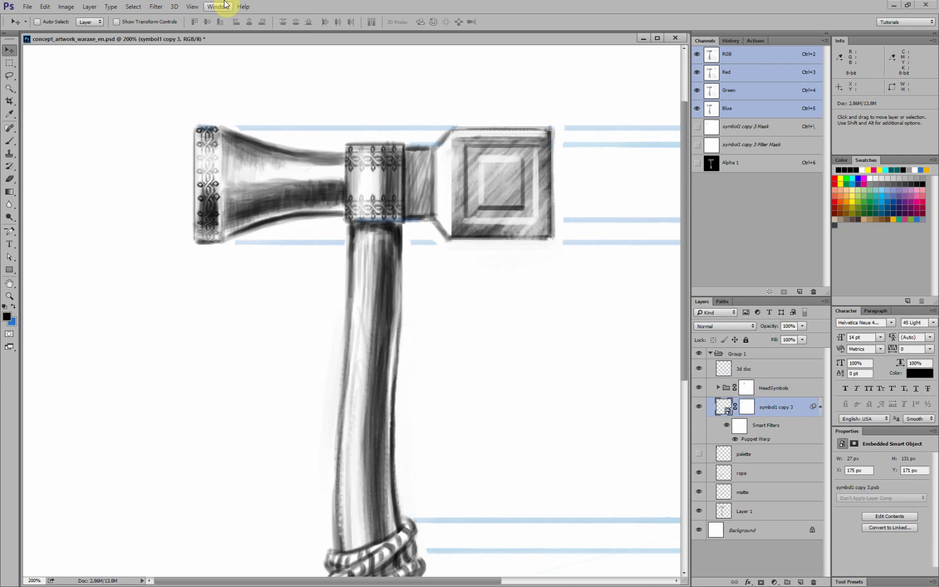
# Bring the Untitled-1 ornament document to the front in Photoshop
pyautogui.click(218, 7)
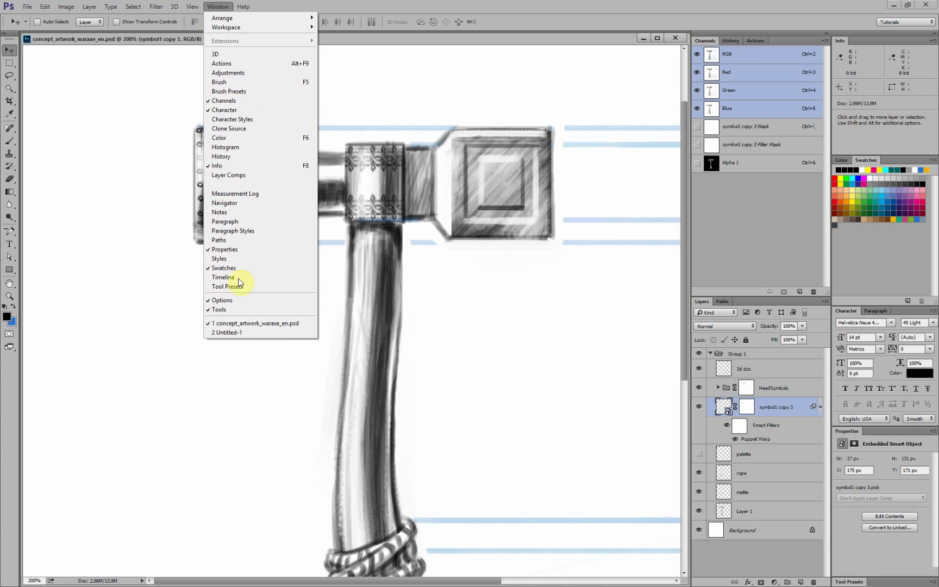
pyautogui.click(266, 333)
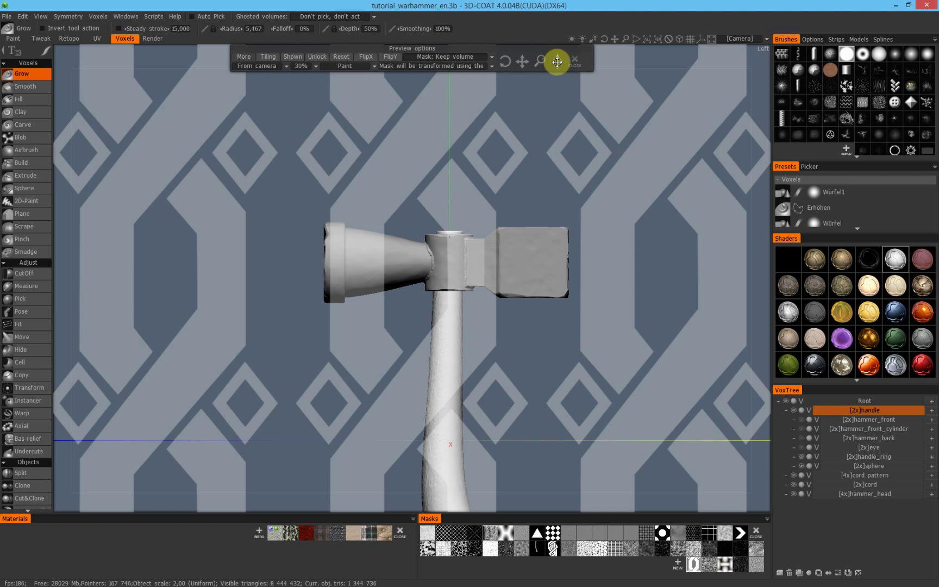
# Try rotating the rune mask and flipping it in X and Y over the warhammer, and reset its placement
pyautogui.moveTo(505, 65); pyautogui.dragTo(556, 60)
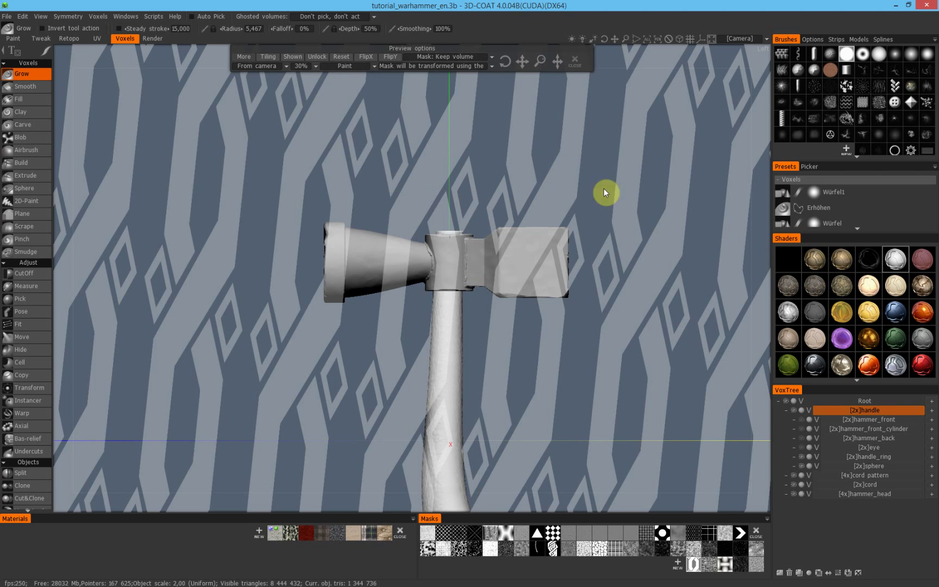
pyautogui.click(341, 58)
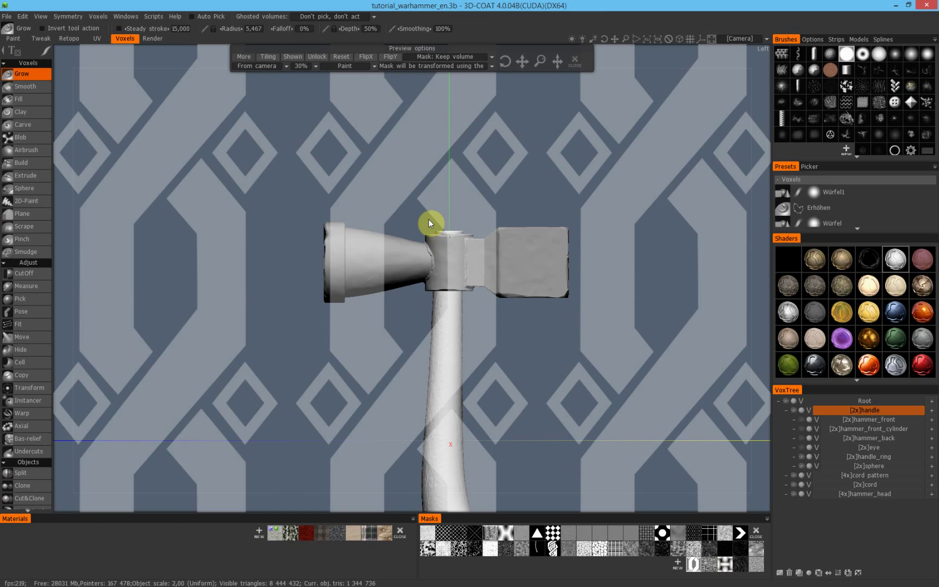
pyautogui.click(369, 59)
pyautogui.click(369, 58)
pyautogui.click(369, 58)
pyautogui.click(369, 58)
pyautogui.click(393, 59)
pyautogui.click(392, 57)
pyautogui.click(341, 57)
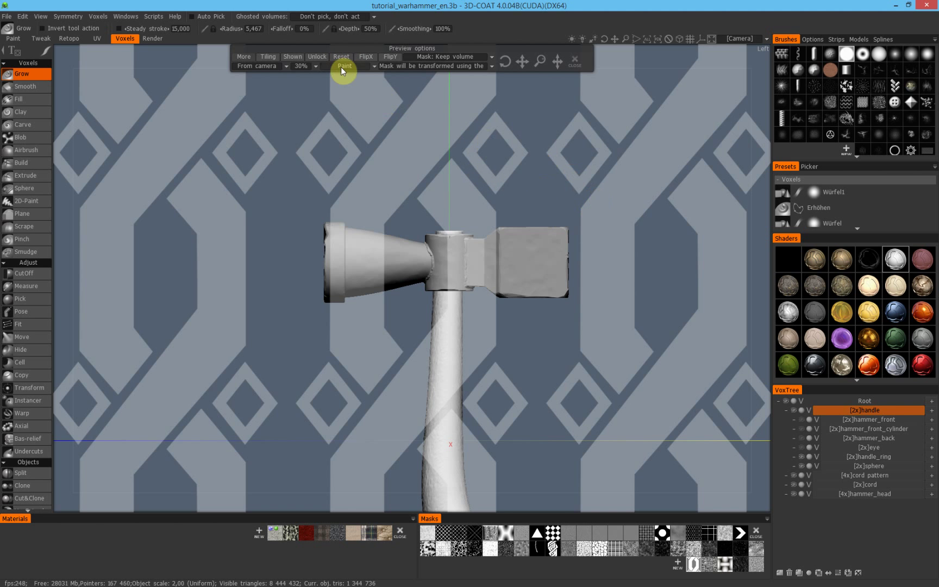
# Try scaling the mask overlay and toggling its lock to the view while zooming and panning the warhammer
pyautogui.moveTo(536, 147); pyautogui.dragTo(585, 191, button='right')
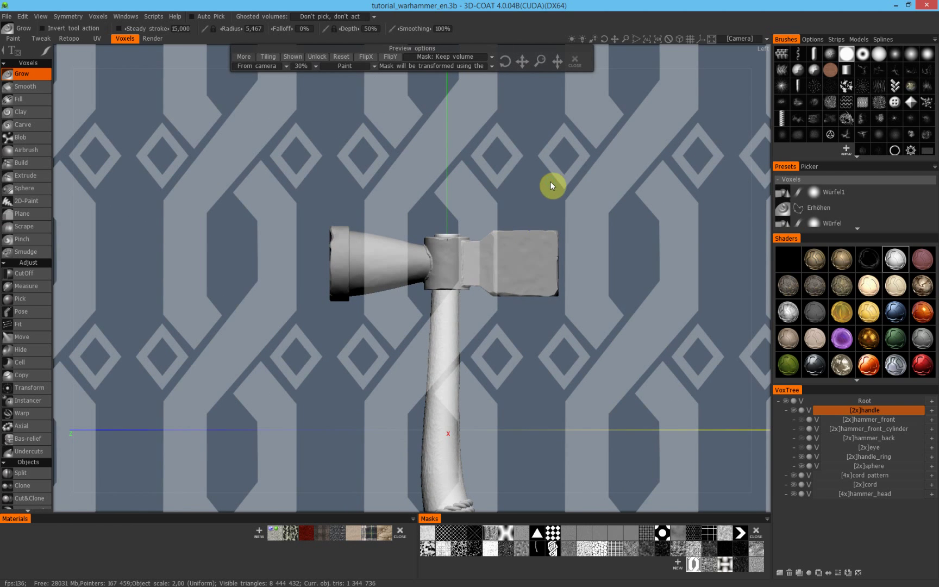
pyautogui.moveTo(544, 63); pyautogui.dragTo(542, 177)
pyautogui.moveTo(544, 213); pyautogui.dragTo(628, 250)
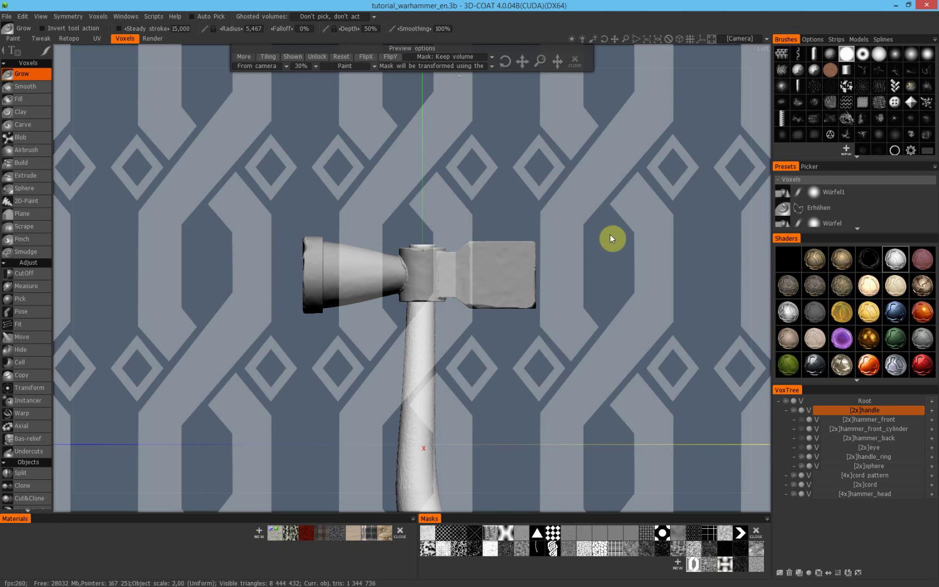
pyautogui.moveTo(608, 229); pyautogui.dragTo(625, 250)
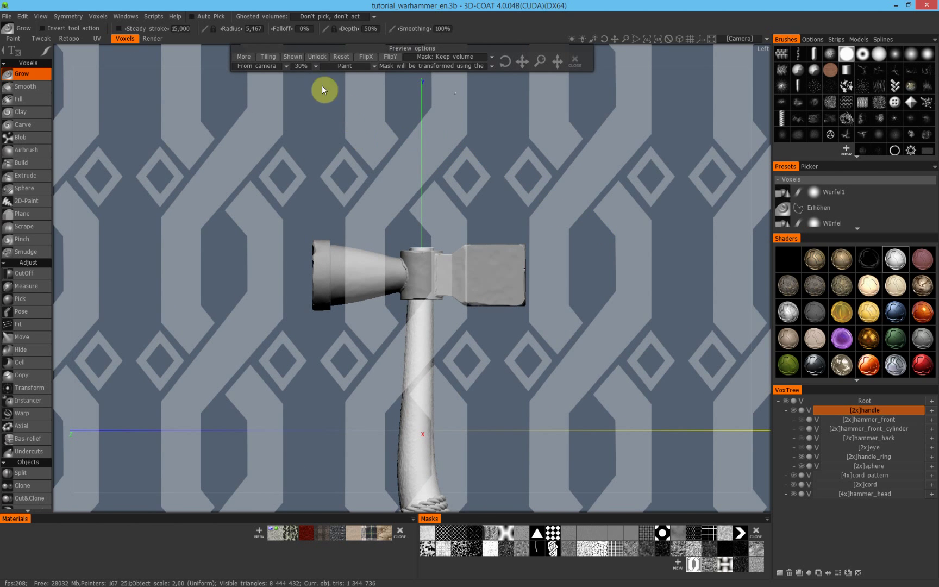
pyautogui.click(316, 61)
pyautogui.moveTo(452, 196); pyautogui.dragTo(634, 246)
pyautogui.click(322, 59)
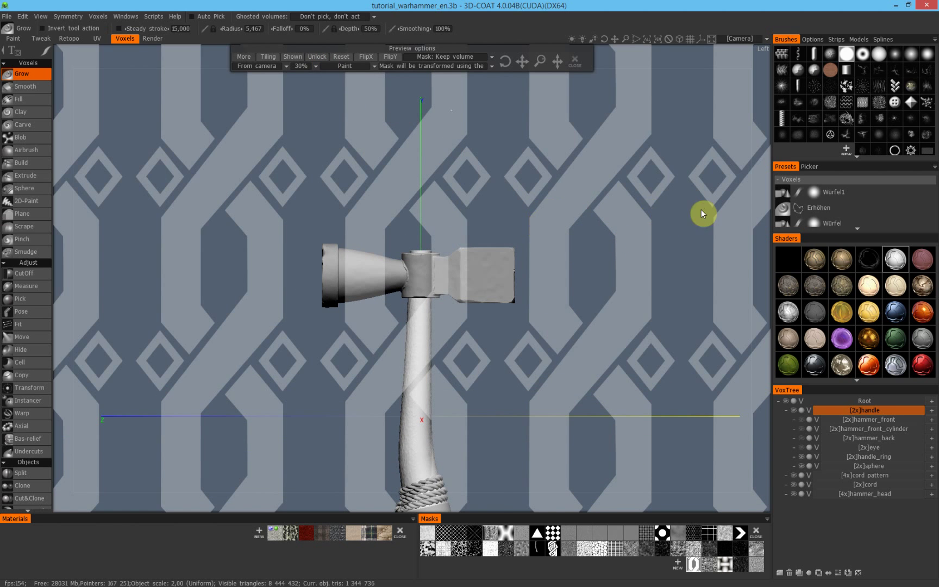
# Try shrinking, rotating and unevenly stretching the mask overlay around the warhammer, and reset its placement
pyautogui.moveTo(540, 213); pyautogui.dragTo(600, 251, button='right')
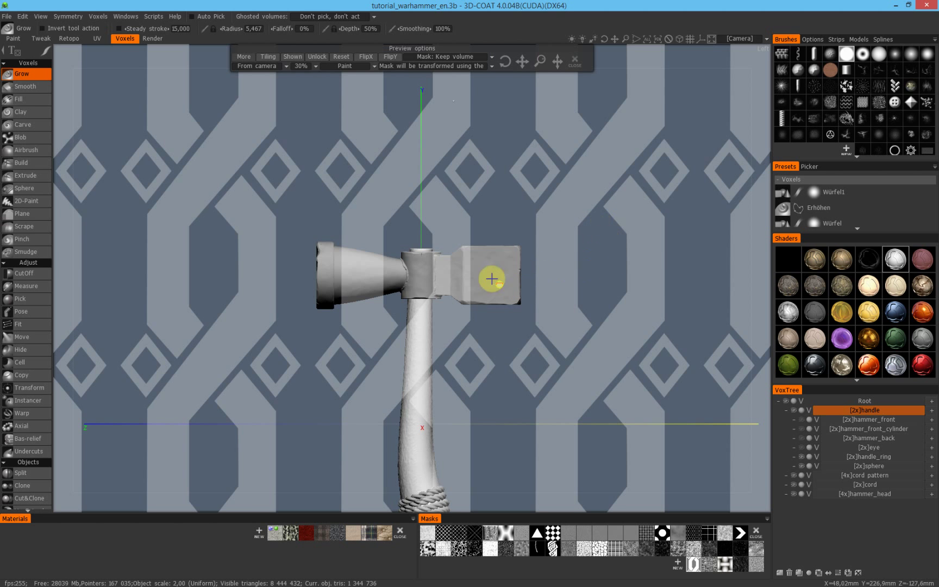
pyautogui.moveTo(578, 246); pyautogui.dragTo(615, 275, button='right')
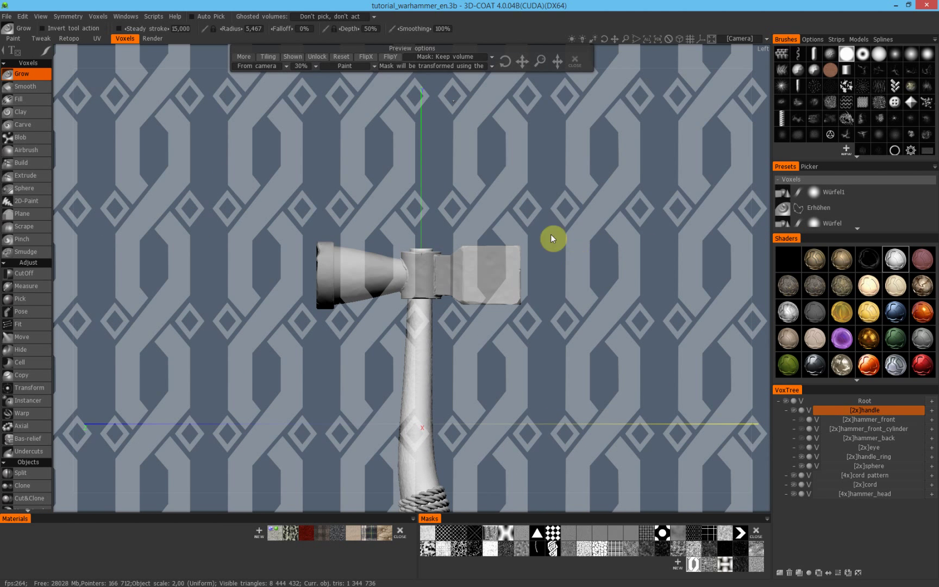
pyautogui.moveTo(628, 243); pyautogui.dragTo(564, 277, button='right')
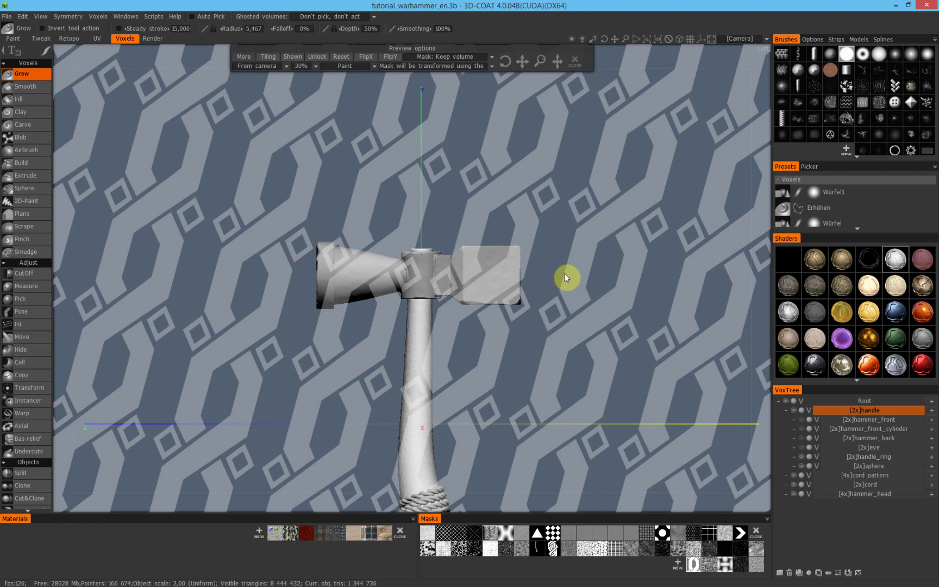
pyautogui.moveTo(630, 269)
pyautogui.mouseDown()
pyautogui.moveTo(615, 266)
pyautogui.moveTo(663, 274)
pyautogui.moveTo(608, 283)
pyautogui.moveTo(663, 283)
pyautogui.moveTo(621, 256)
pyautogui.mouseUp()
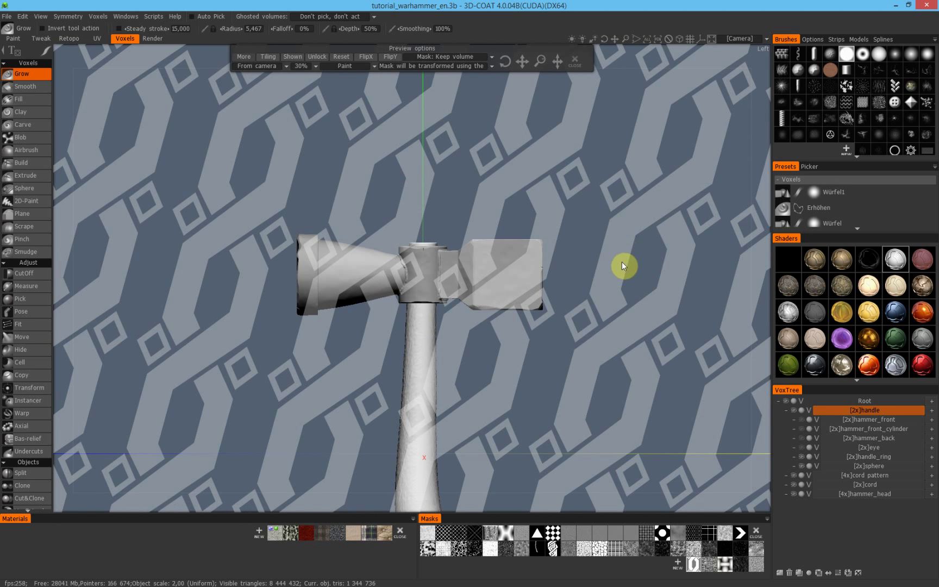
pyautogui.rightClick(622, 261)
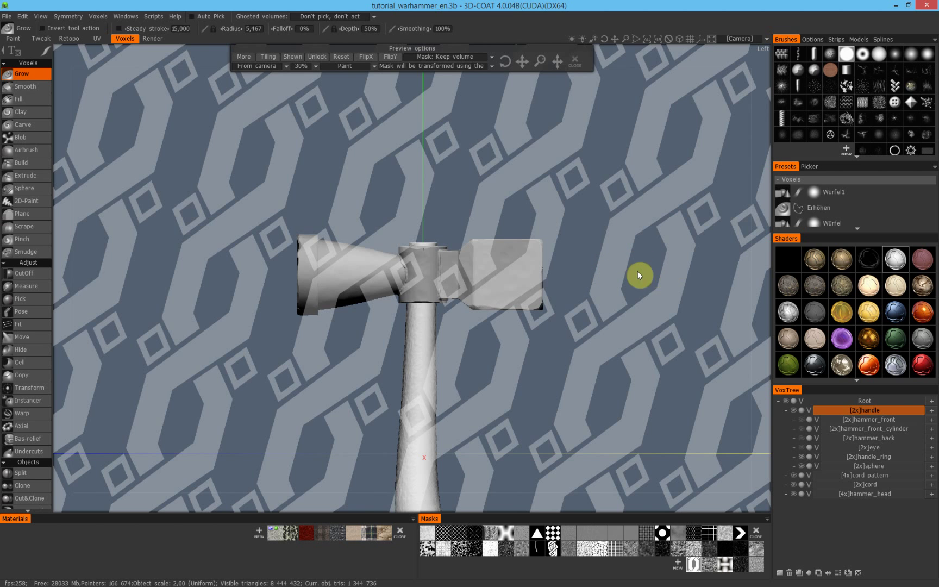
pyautogui.moveTo(623, 252)
pyautogui.mouseDown()
pyautogui.moveTo(636, 256)
pyautogui.moveTo(608, 262)
pyautogui.moveTo(634, 260)
pyautogui.moveTo(610, 251)
pyautogui.moveTo(638, 300)
pyautogui.moveTo(548, 307)
pyautogui.moveTo(648, 304)
pyautogui.moveTo(640, 309)
pyautogui.moveTo(650, 321)
pyautogui.moveTo(635, 283)
pyautogui.moveTo(658, 272)
pyautogui.moveTo(624, 281)
pyautogui.moveTo(647, 271)
pyautogui.mouseUp()
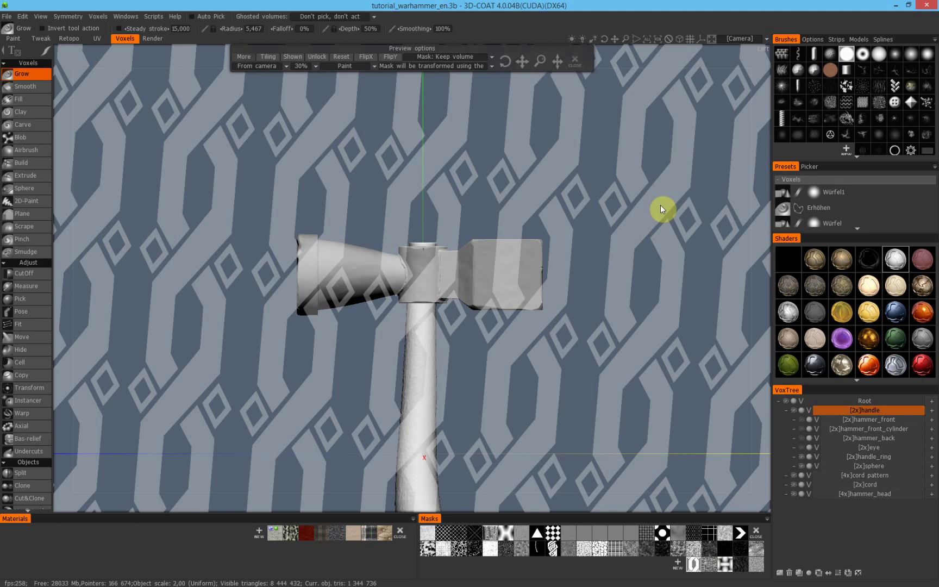
pyautogui.moveTo(623, 229); pyautogui.dragTo(586, 227)
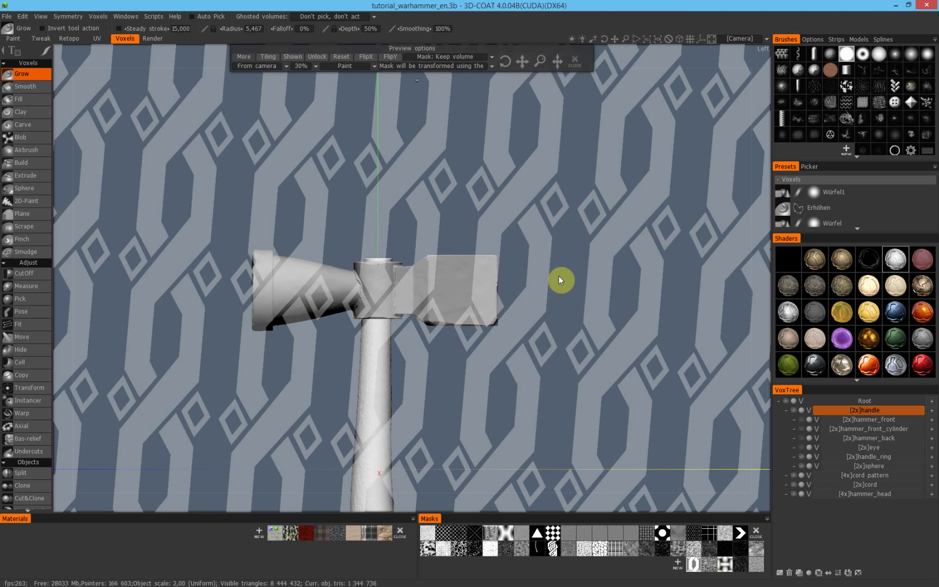
pyautogui.click(344, 58)
# Shrink the rune mask into a fine repeating pattern across the side of the warhammer head
pyautogui.moveTo(442, 179); pyautogui.dragTo(545, 187, button='middle')
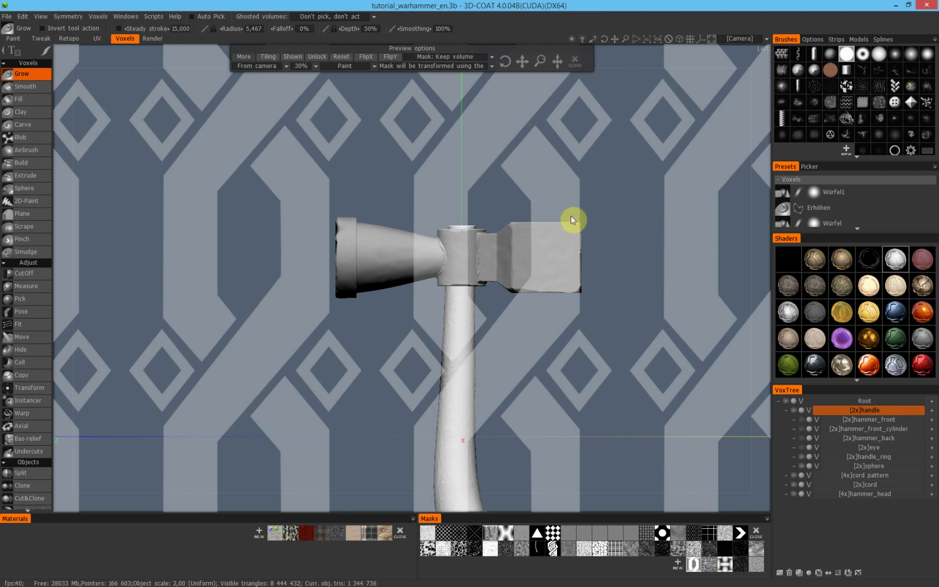
pyautogui.moveTo(560, 187); pyautogui.dragTo(708, 237, button='right')
pyautogui.moveTo(583, 146); pyautogui.dragTo(634, 161, button='right')
pyautogui.moveTo(533, 174); pyautogui.dragTo(559, 243, button='middle')
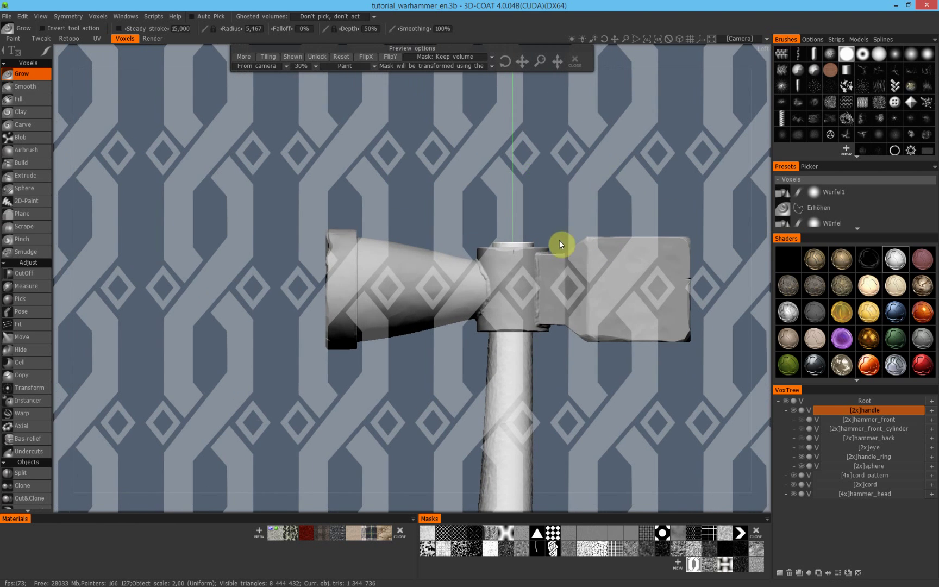
pyautogui.scroll(3, 394, 234)
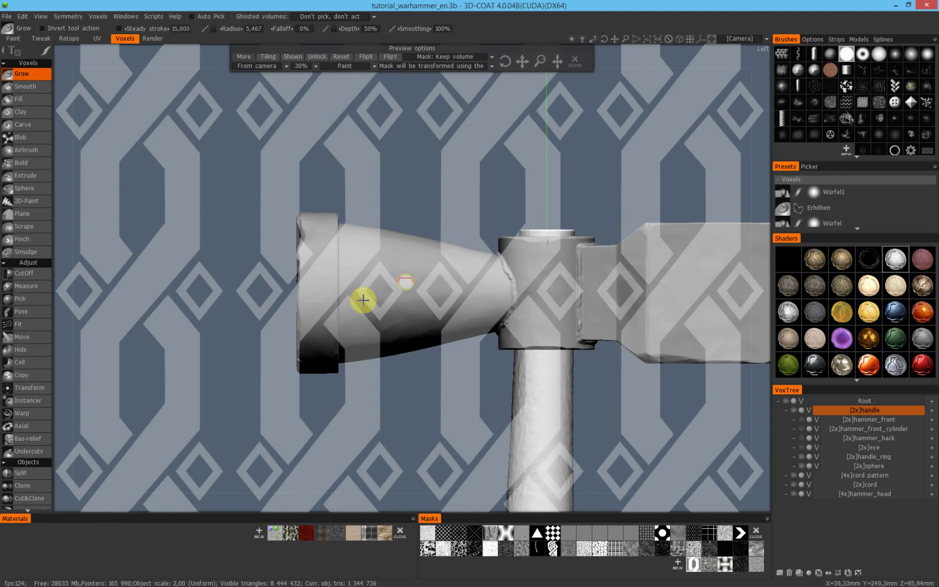
pyautogui.moveTo(359, 228); pyautogui.dragTo(407, 159, button='right')
pyautogui.moveTo(407, 158); pyautogui.dragTo(481, 168, button='middle')
pyautogui.scroll(3, 505, 153)
pyautogui.moveTo(480, 168); pyautogui.dragTo(545, 166, button='right')
pyautogui.moveTo(543, 161); pyautogui.dragTo(532, 153, button='middle')
# Switch to Photoshop, save the ornament tile as hammer_rune01.psd in the WarAxe folder, and close the document
pyautogui.hotkey('alt', 'Tab')
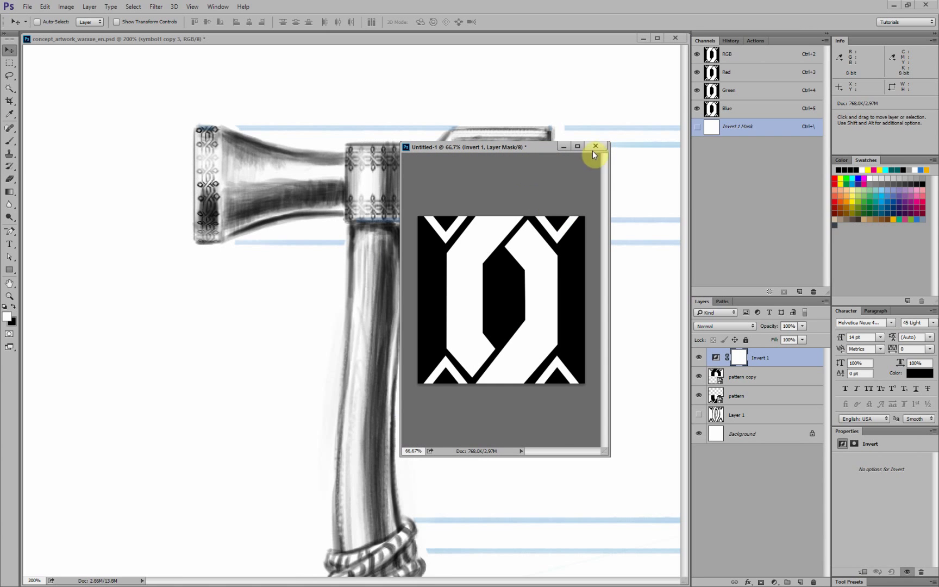
pyautogui.hotkey('ctrl', 's')
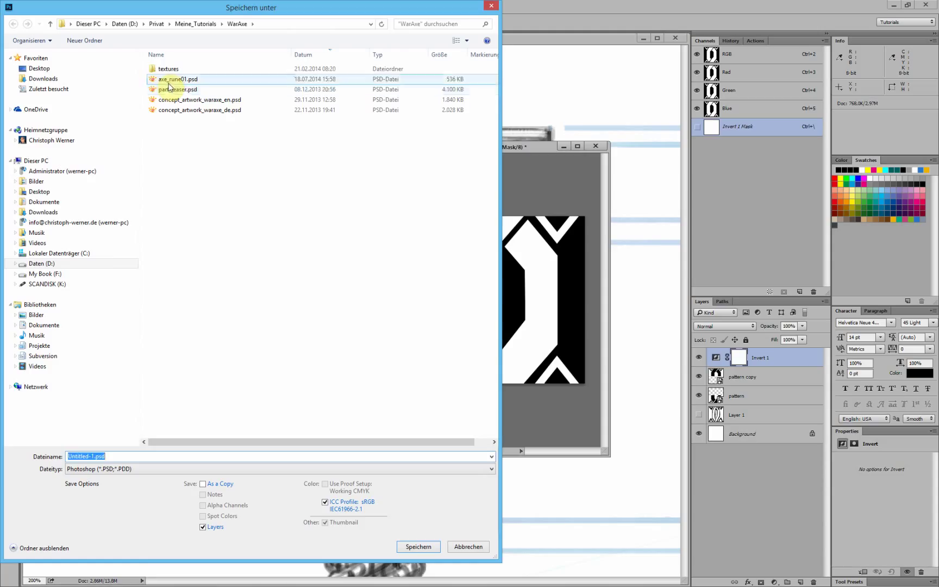
pyautogui.click(172, 79)
pyautogui.doubleClick(86, 455)
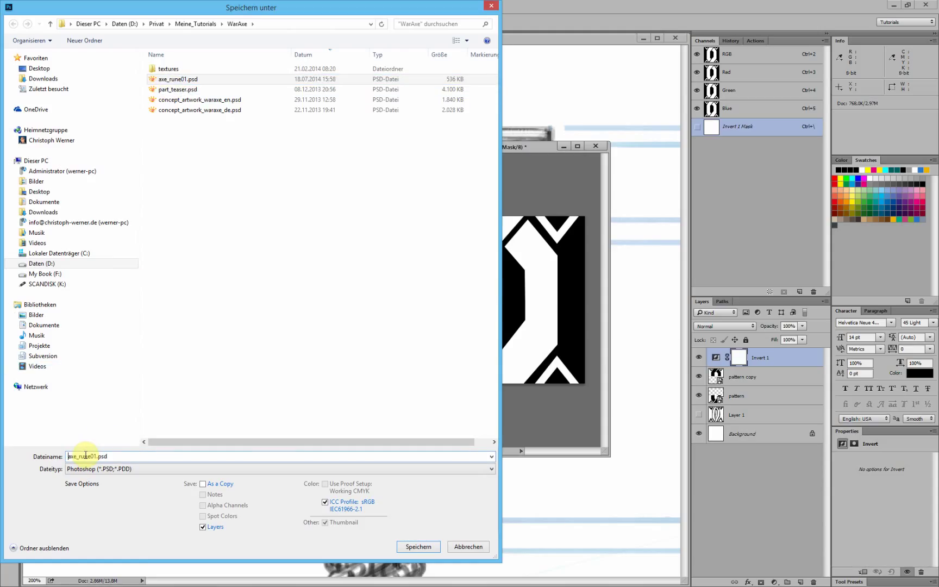
pyautogui.write('hammer')
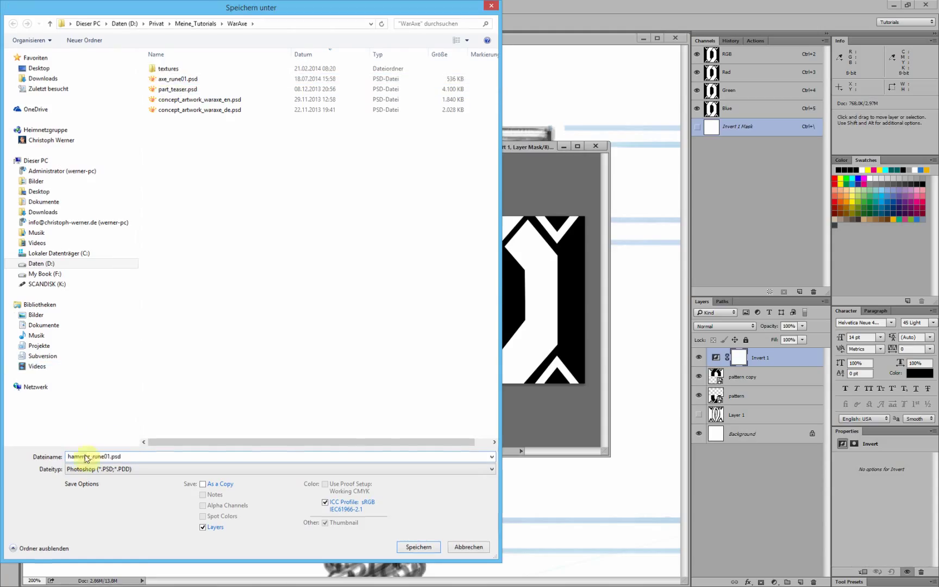
pyautogui.press('Return')
pyautogui.click(595, 146)
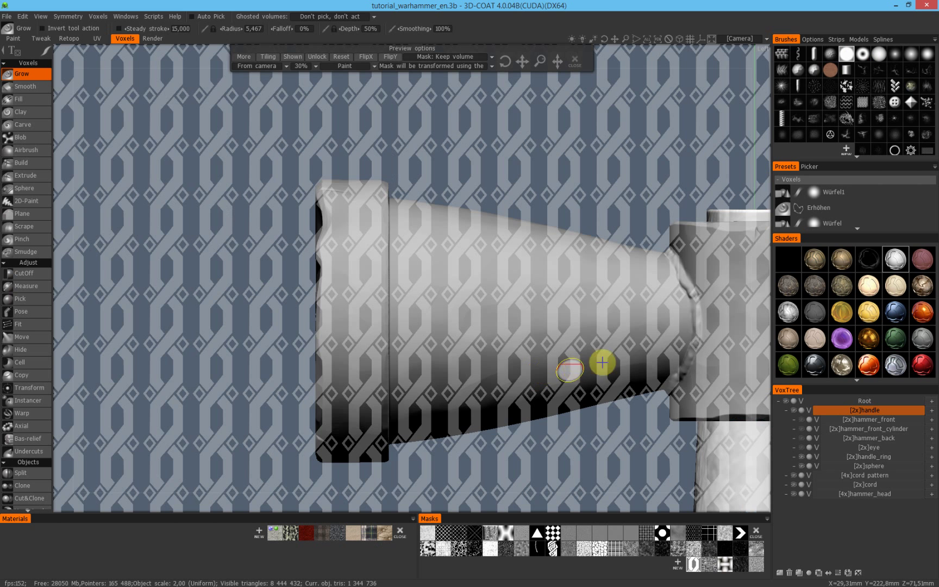
# Set up the Extrude tool over the square block of the hammer head with radius 6,942 and depth 85%
pyautogui.moveTo(551, 246); pyautogui.dragTo(101, 212, button='middle')
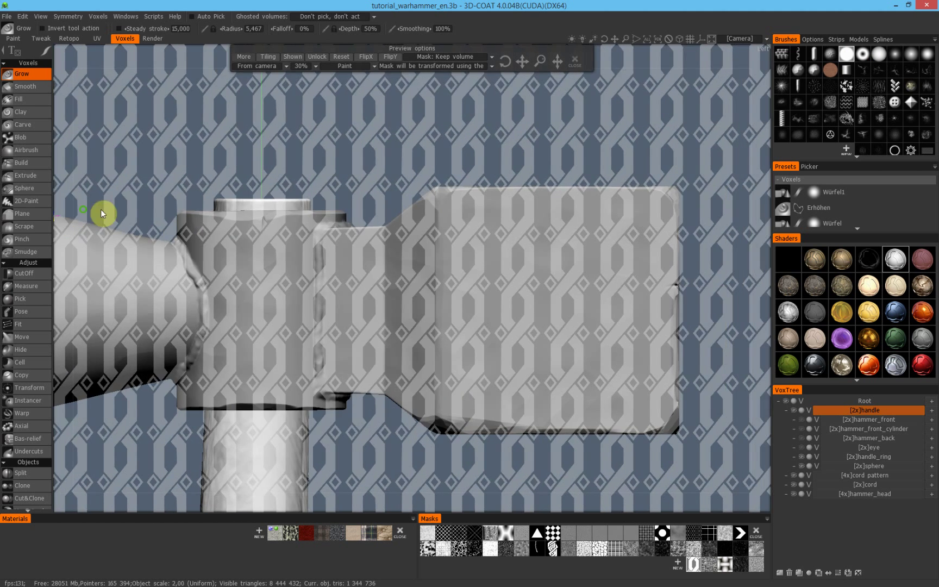
pyautogui.scroll(2, 543, 250)
pyautogui.keyDown('alt'); pyautogui.moveTo(576, 294); pyautogui.dragTo(598, 258); pyautogui.keyUp('alt')
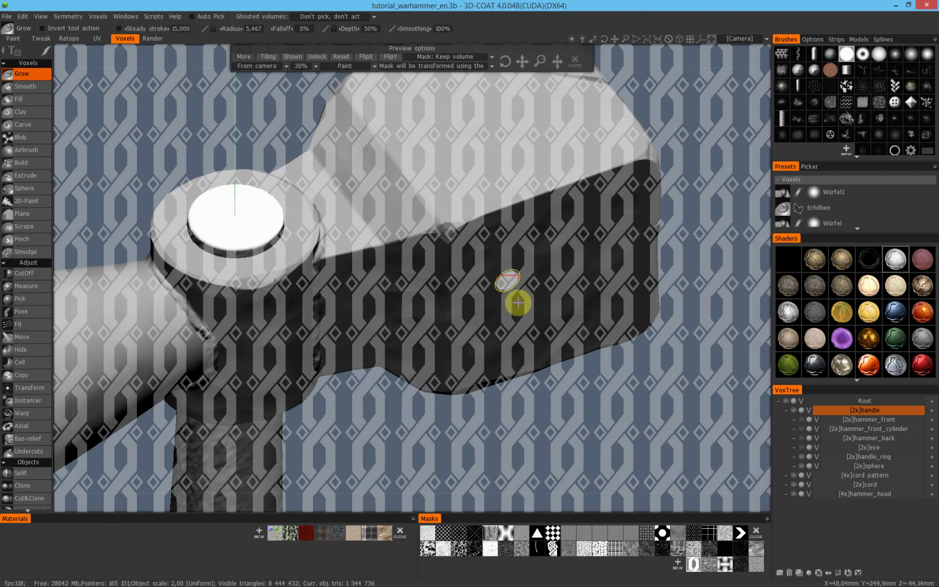
pyautogui.press('KP_4')
pyautogui.moveTo(491, 237); pyautogui.dragTo(470, 201, button='middle')
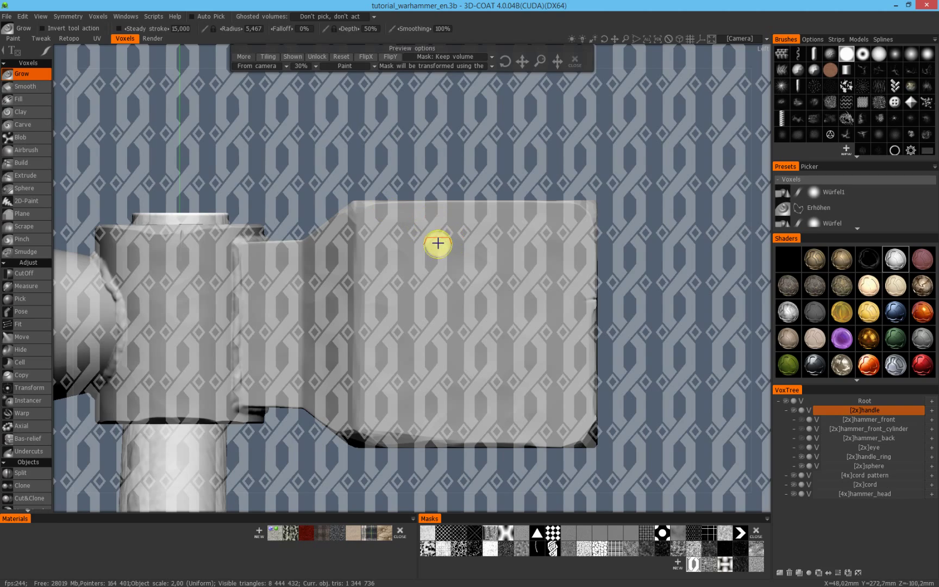
pyautogui.click(25, 176)
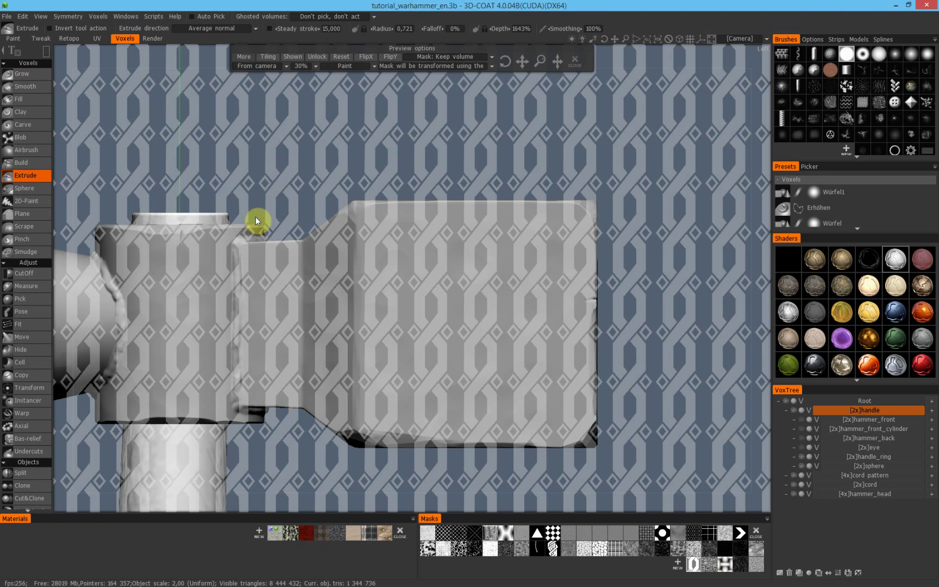
pyautogui.click(56, 51)
pyautogui.moveTo(394, 253)
pyautogui.mouseDown(button='right')
pyautogui.moveTo(394, 276)
pyautogui.moveTo(404, 266)
pyautogui.moveTo(406, 318)
pyautogui.moveTo(408, 309)
pyautogui.mouseUp(button='right')
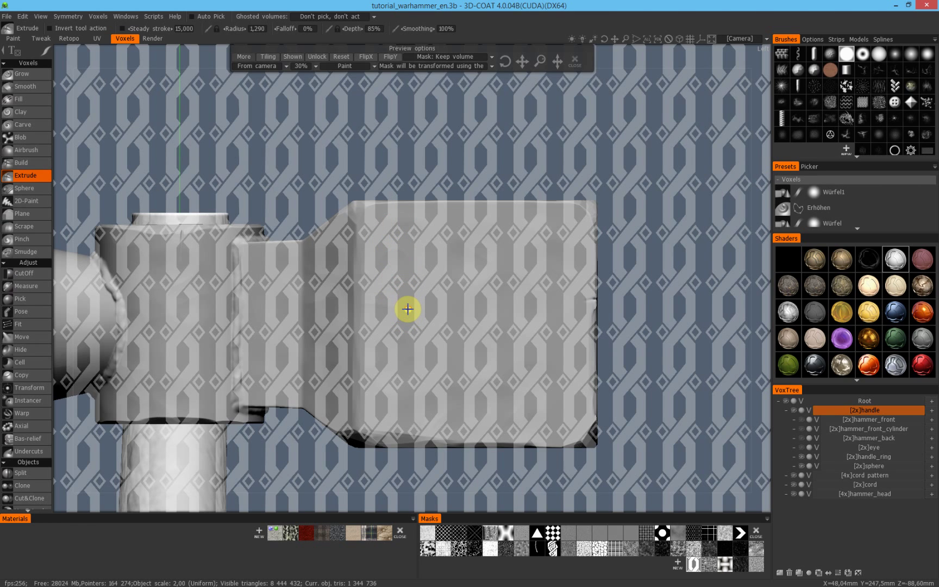
pyautogui.moveTo(437, 240)
pyautogui.keyDown('alt'); pyautogui.mouseDown(button='right')
pyautogui.moveTo(455, 233)
pyautogui.moveTo(441, 254)
pyautogui.mouseUp(button='right'); pyautogui.keyUp('alt')
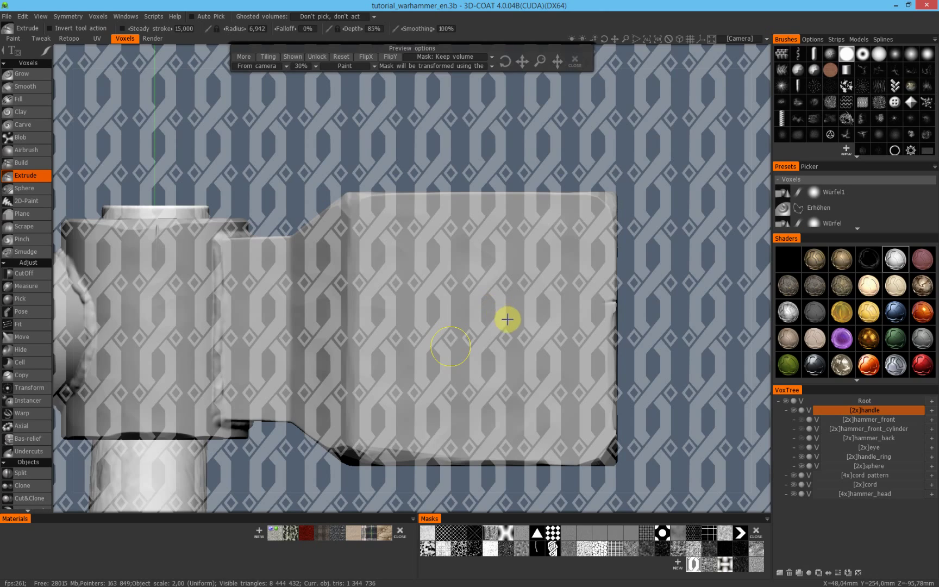
# Make hammer_head the active volume and turn off the voxel Highlight option
pyautogui.click(868, 412)
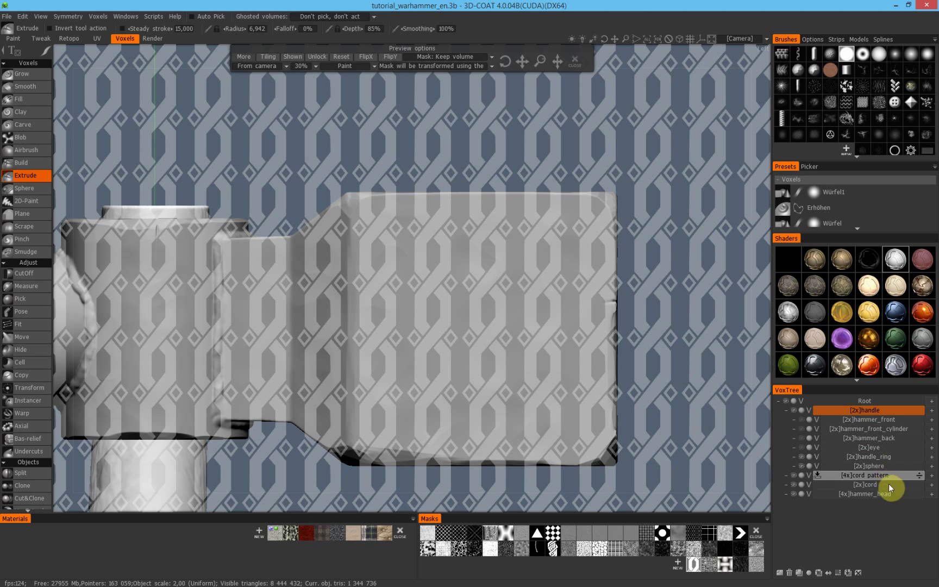
pyautogui.click(794, 494)
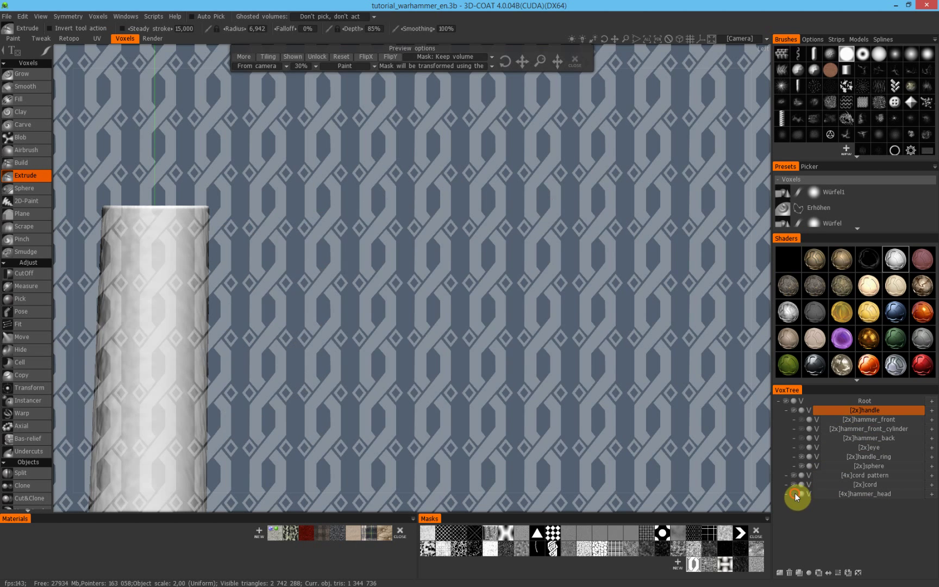
pyautogui.click(795, 494)
pyautogui.click(860, 494)
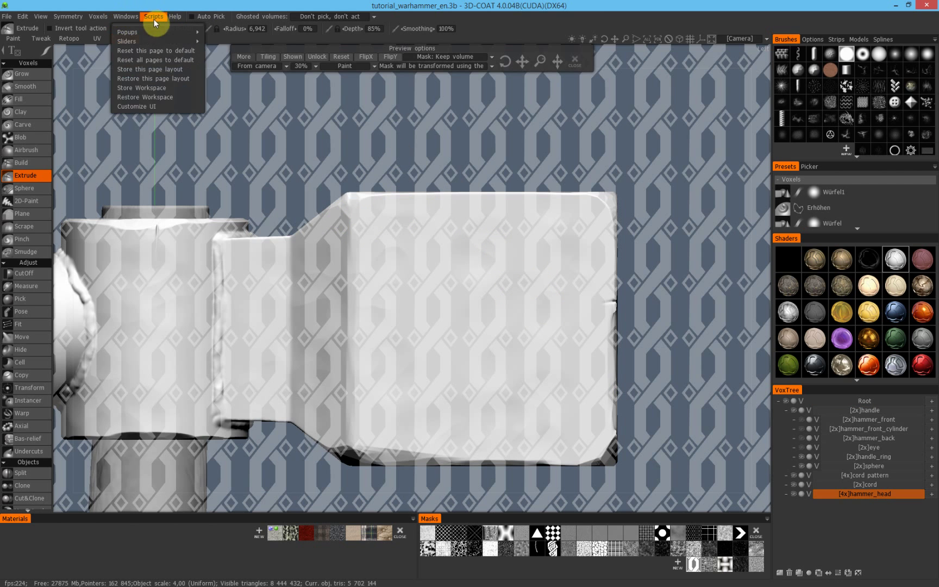
pyautogui.moveTo(103, 17)
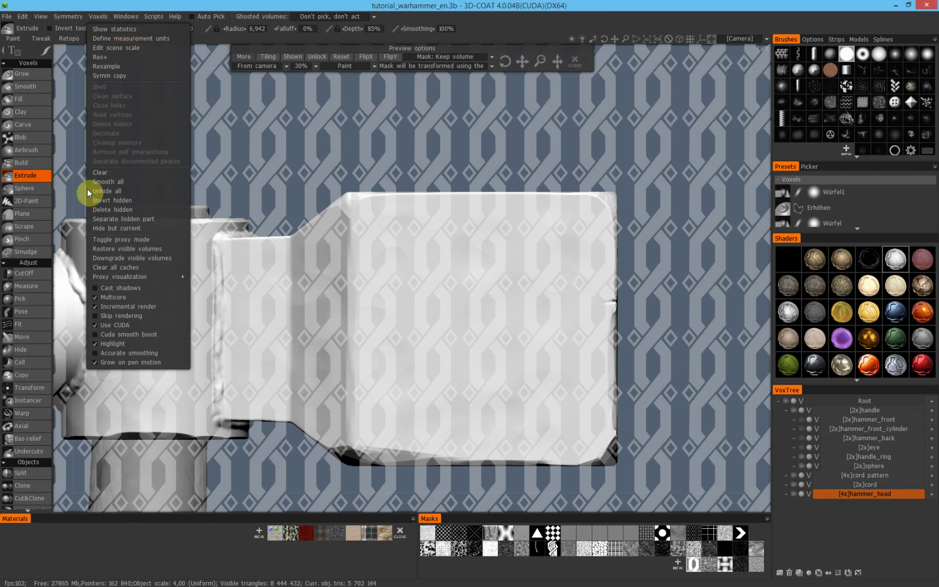
pyautogui.click(129, 344)
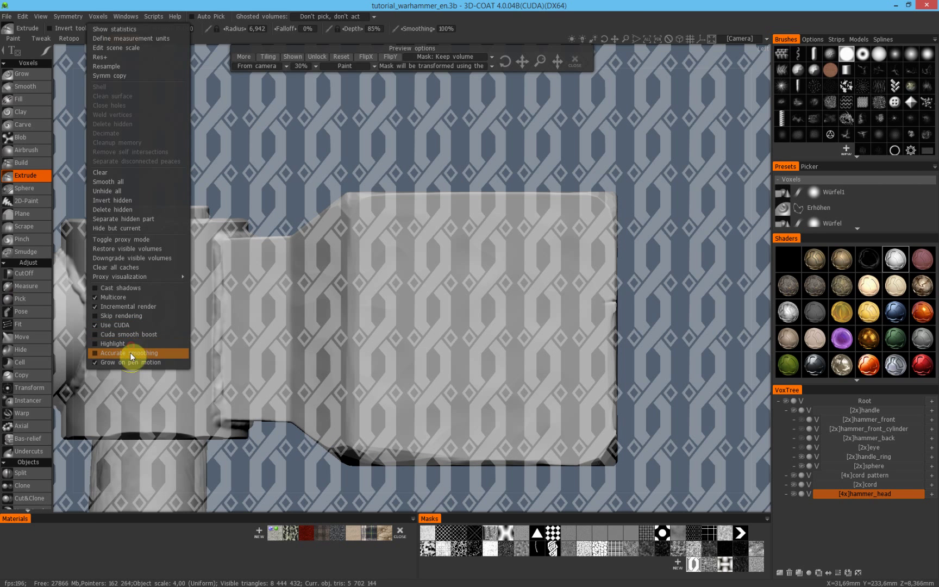
# Try an Extrude stroke of the tiled rune mask on the side face of the hammer's square block
pyautogui.moveTo(455, 301); pyautogui.dragTo(468, 284, button='middle')
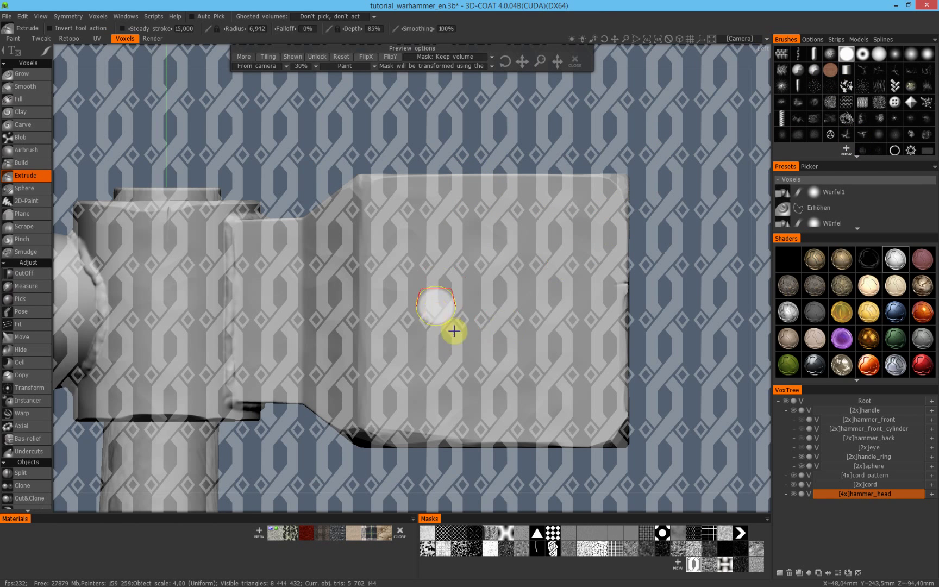
pyautogui.moveTo(438, 289)
pyautogui.mouseDown()
pyautogui.moveTo(430, 294)
pyautogui.moveTo(434, 254)
pyautogui.moveTo(448, 295)
pyautogui.moveTo(426, 203)
pyautogui.moveTo(463, 283)
pyautogui.moveTo(500, 254)
pyautogui.mouseUp()
pyautogui.moveTo(500, 254)
pyautogui.mouseDown(button='middle')
pyautogui.moveTo(543, 315)
pyautogui.moveTo(602, 277)
pyautogui.moveTo(505, 214)
pyautogui.moveTo(416, 281)
pyautogui.moveTo(492, 260)
pyautogui.mouseUp(button='middle')
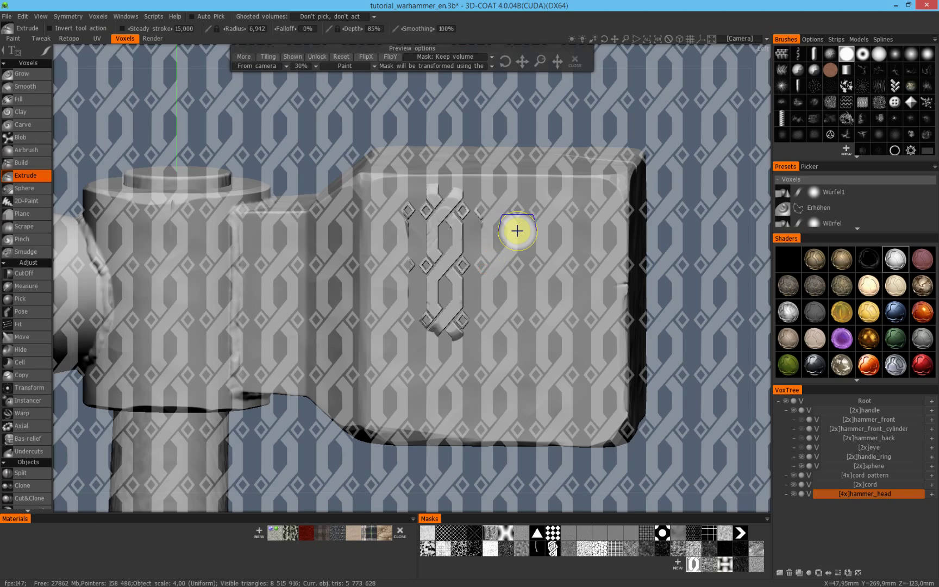
pyautogui.hotkey('ctrl', 'z')
pyautogui.press('4')
pyautogui.moveTo(453, 279); pyautogui.dragTo(481, 242, button='middle')
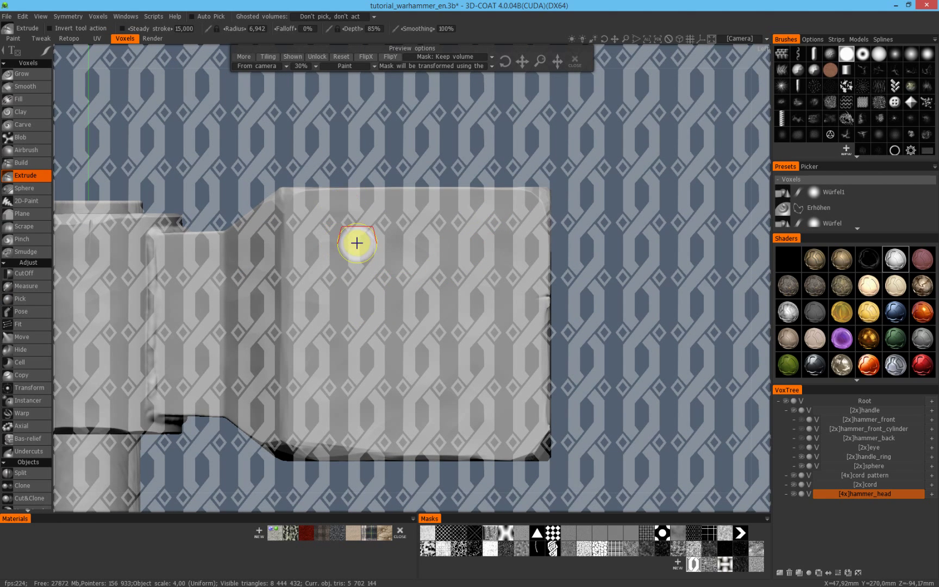
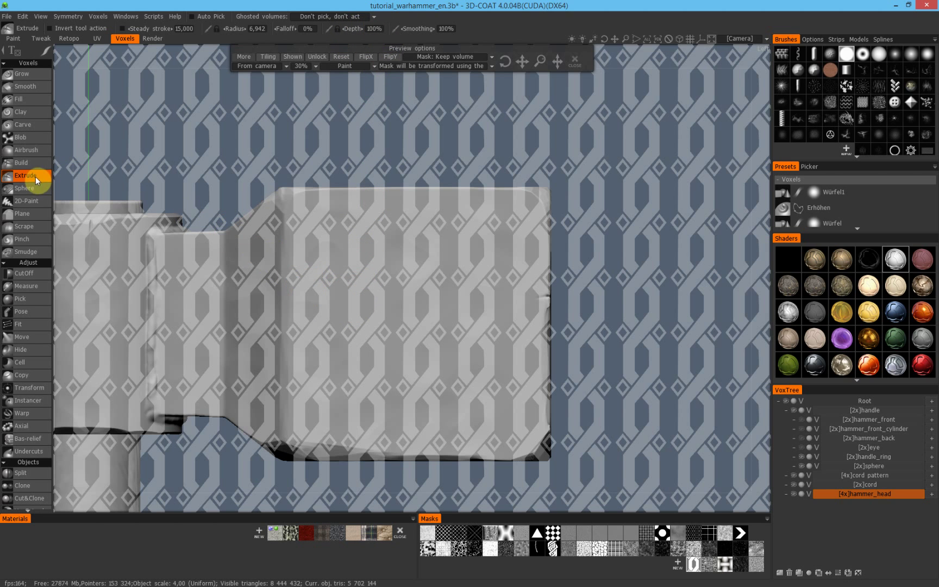
# Switch Extrude to the curved-stroke drawing mode and try a vertical stroke at 100% depth on the block's side face
pyautogui.moveTo(47, 50)
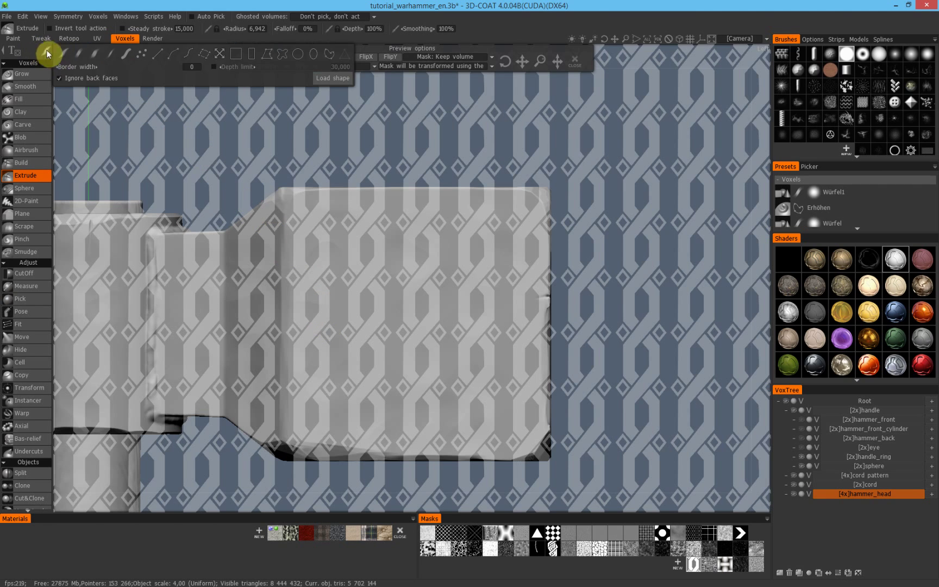
pyautogui.click(128, 56)
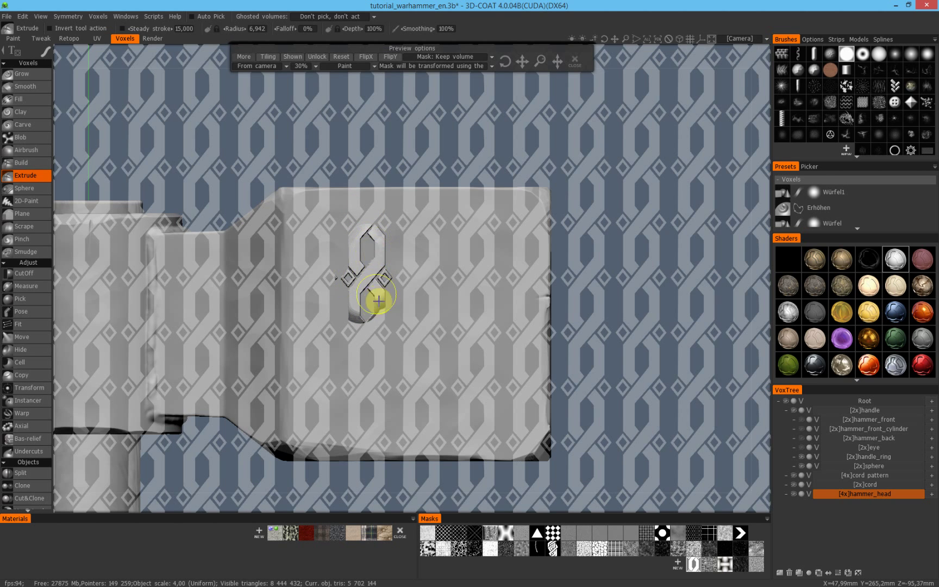
pyautogui.moveTo(364, 282); pyautogui.dragTo(373, 284)
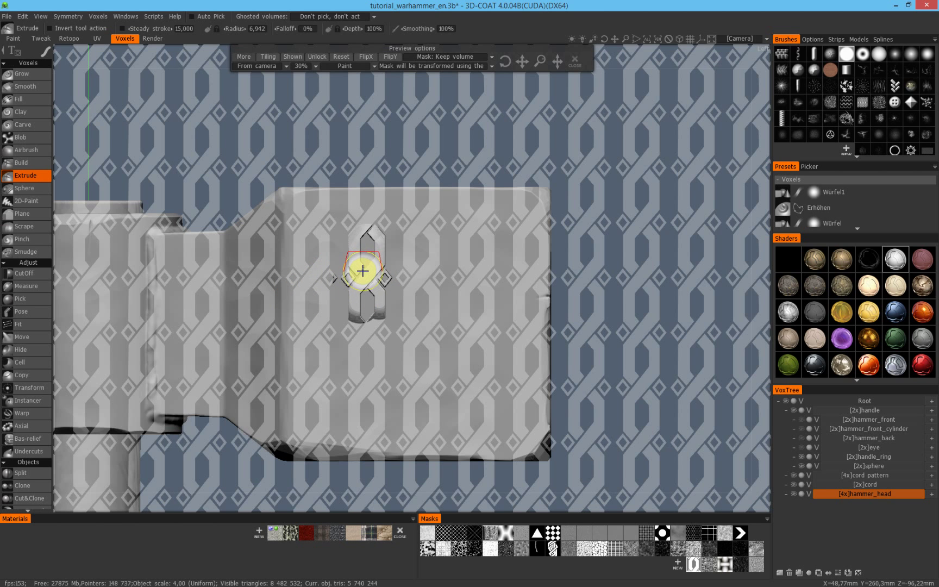
pyautogui.moveTo(401, 252)
pyautogui.keyDown('alt'); pyautogui.mouseDown()
pyautogui.moveTo(499, 260)
pyautogui.moveTo(510, 279)
pyautogui.moveTo(499, 294)
pyautogui.moveTo(445, 294)
pyautogui.moveTo(264, 267)
pyautogui.moveTo(367, 247)
pyautogui.moveTo(398, 294)
pyautogui.moveTo(456, 287)
pyautogui.mouseUp(); pyautogui.keyUp('alt')
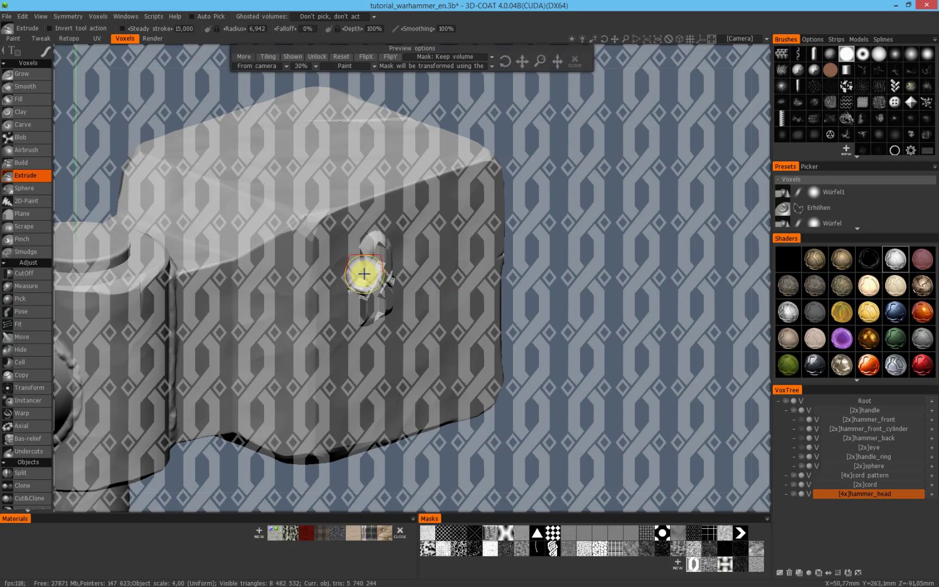
pyautogui.keyDown('alt'); pyautogui.moveTo(379, 274); pyautogui.dragTo(361, 267); pyautogui.keyUp('alt')
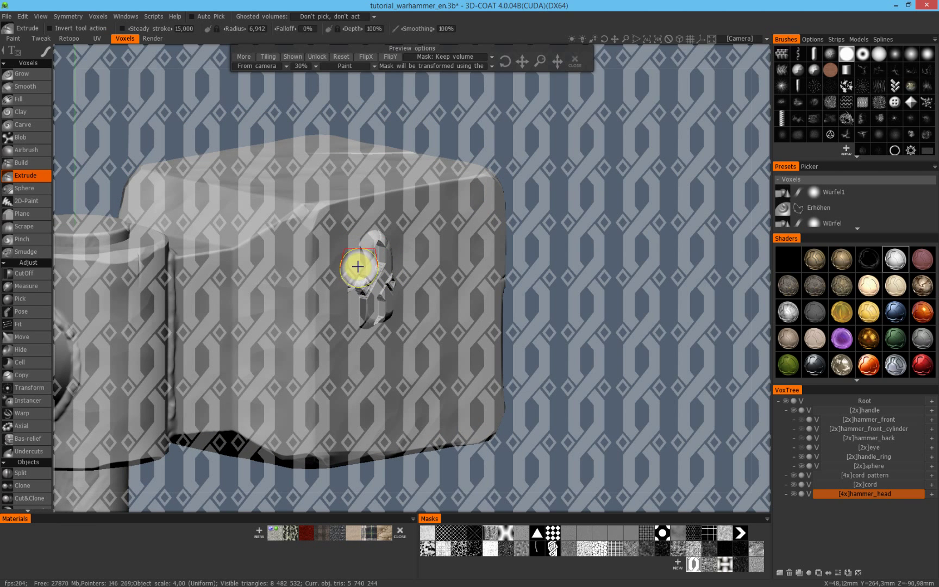
pyautogui.moveTo(358, 266)
pyautogui.keyDown('alt'); pyautogui.mouseDown()
pyautogui.moveTo(373, 252)
pyautogui.moveTo(356, 261)
pyautogui.mouseUp(); pyautogui.keyUp('alt')
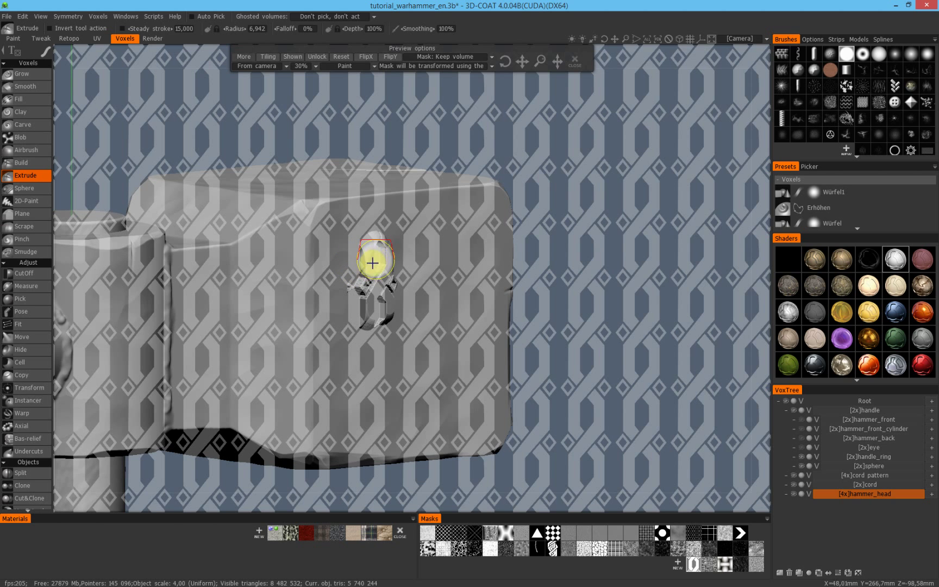
pyautogui.hotkey('ctrl', 'z')
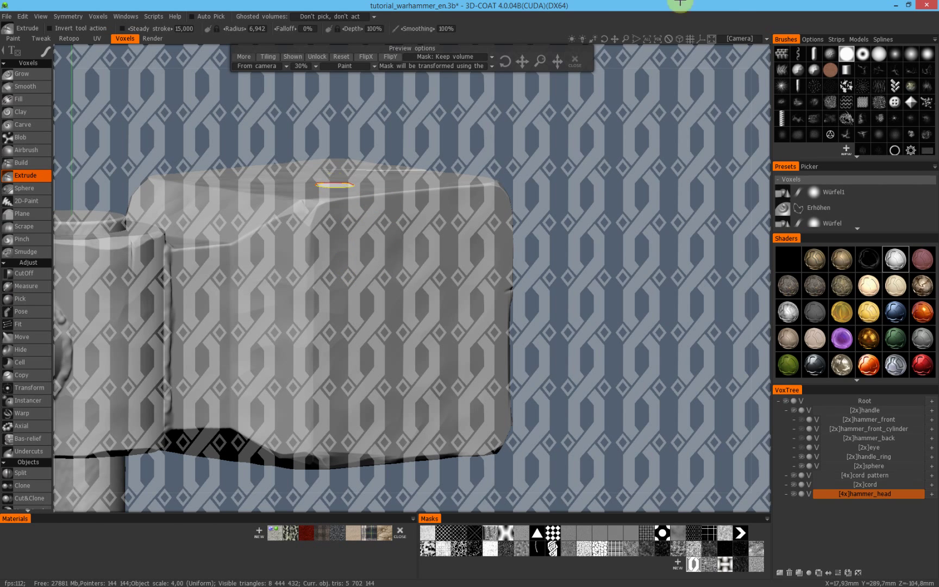
# Set the Extrude depth to 50% and try a short stroke on the block's side face
pyautogui.press('KP_4')
pyautogui.moveTo(446, 371); pyautogui.dragTo(440, 313, button='middle')
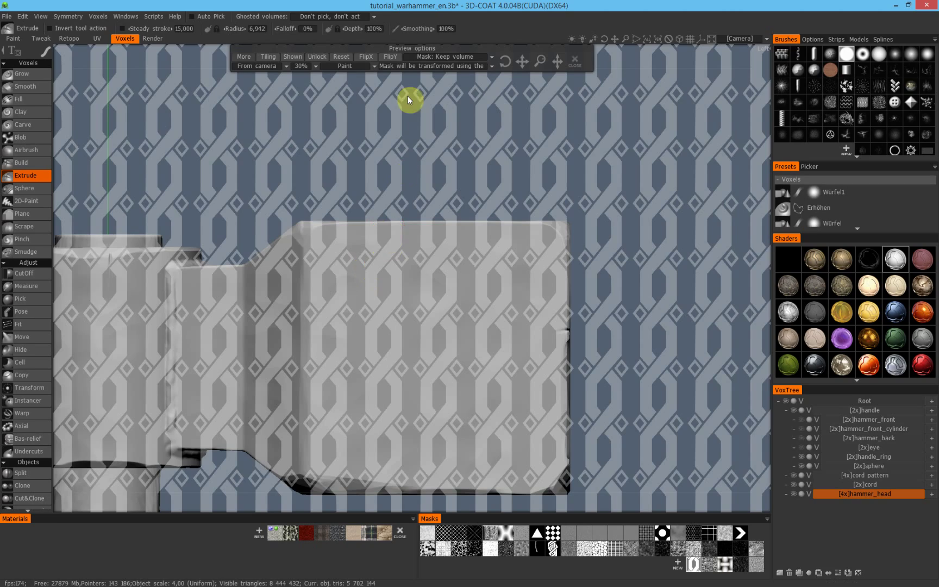
pyautogui.click(374, 29)
pyautogui.write('5')
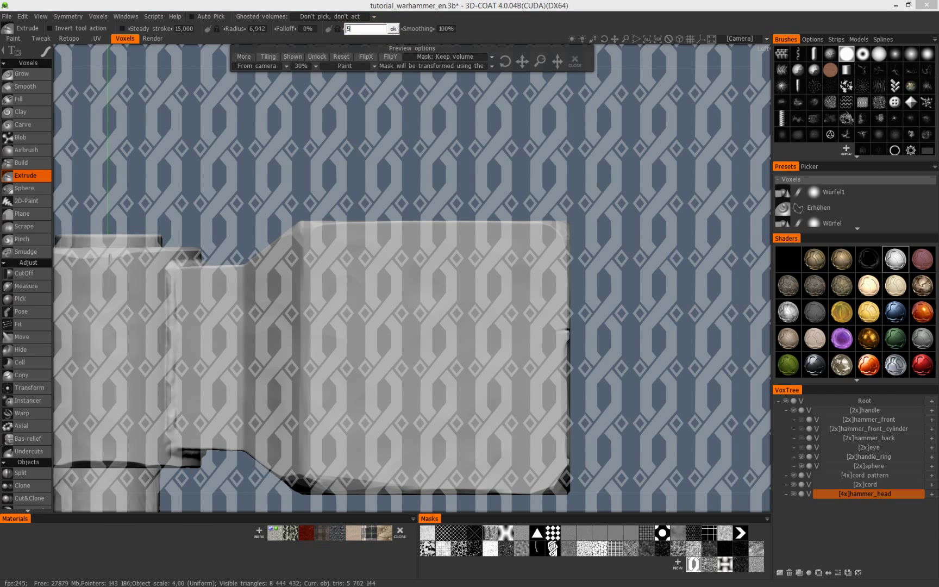
pyautogui.write('0')
pyautogui.press('Return')
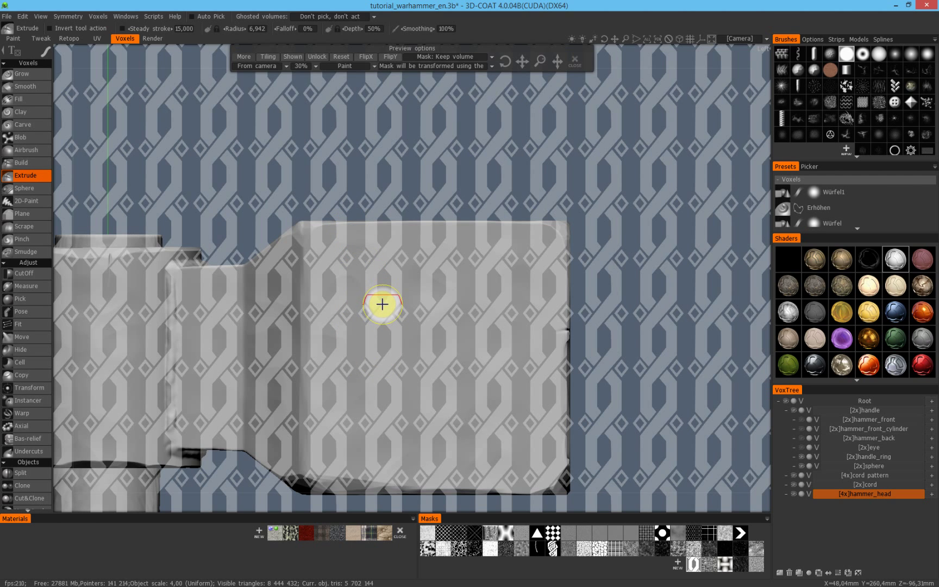
pyautogui.moveTo(372, 298); pyautogui.dragTo(372, 306)
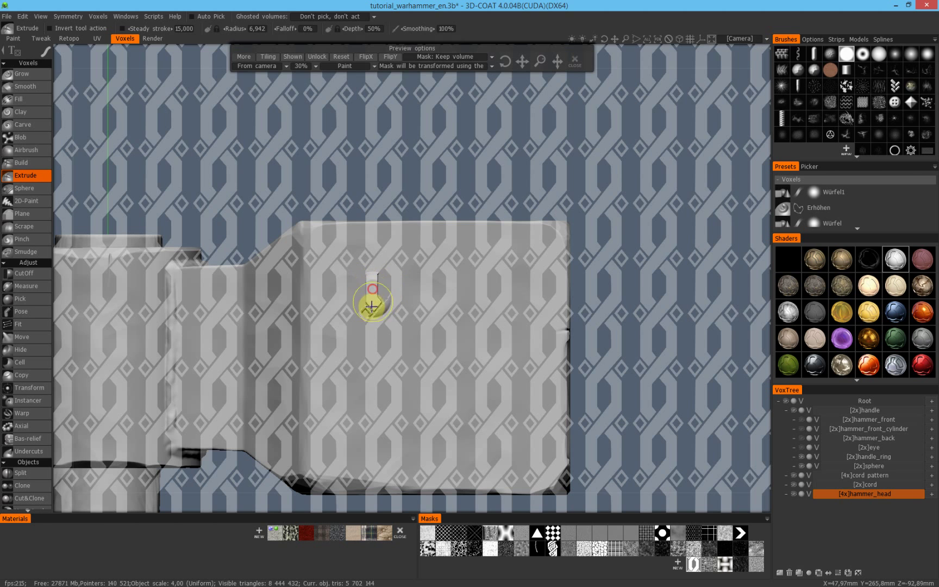
pyautogui.keyDown('alt'); pyautogui.moveTo(412, 273); pyautogui.dragTo(521, 287); pyautogui.keyUp('alt')
pyautogui.moveTo(521, 291); pyautogui.dragTo(377, 252, button='middle')
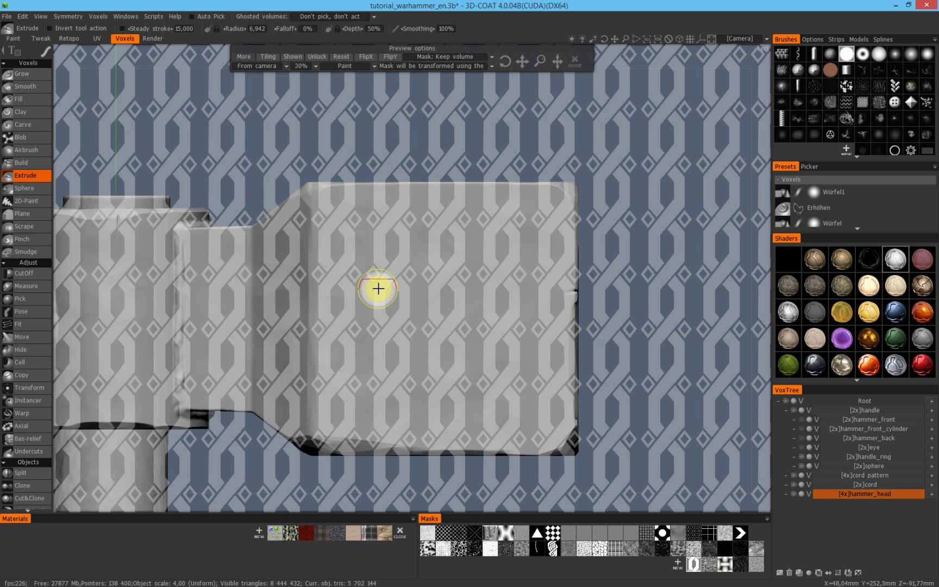
# Try two more 50% depth Extrude strokes over a single rune loop on the block's side face
pyautogui.keyDown('alt'); pyautogui.moveTo(406, 273); pyautogui.dragTo(402, 237, button='middle'); pyautogui.keyUp('alt')
pyautogui.keyDown('alt'); pyautogui.moveTo(403, 237); pyautogui.dragTo(390, 247, button='right'); pyautogui.keyUp('alt')
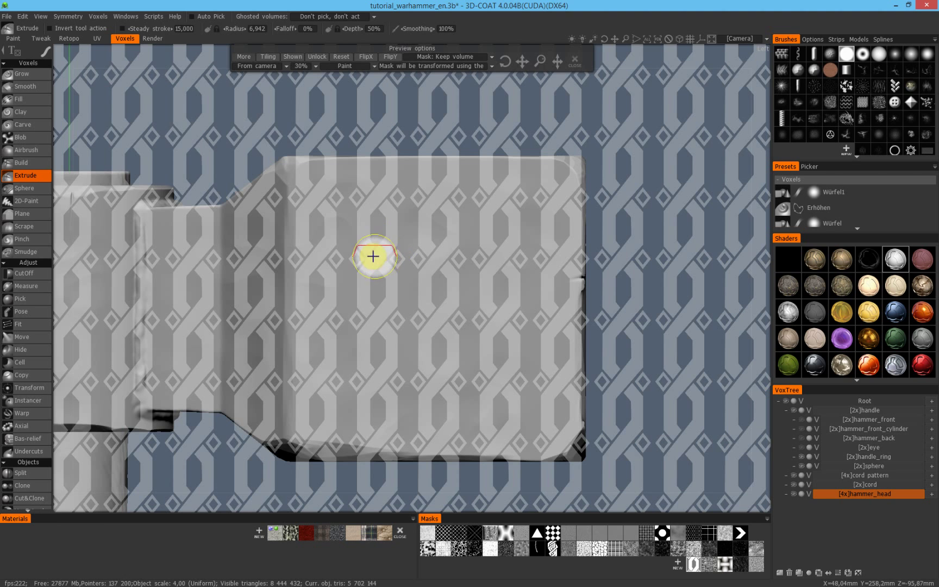
pyautogui.moveTo(388, 291); pyautogui.dragTo(381, 245)
pyautogui.hotkey('ctrl', 'z')
pyautogui.moveTo(385, 287)
pyautogui.mouseDown()
pyautogui.moveTo(377, 283)
pyautogui.moveTo(394, 296)
pyautogui.moveTo(367, 310)
pyautogui.moveTo(369, 274)
pyautogui.moveTo(378, 287)
pyautogui.moveTo(371, 268)
pyautogui.moveTo(356, 279)
pyautogui.moveTo(389, 279)
pyautogui.moveTo(416, 299)
pyautogui.moveTo(411, 275)
pyautogui.moveTo(363, 277)
pyautogui.mouseUp()
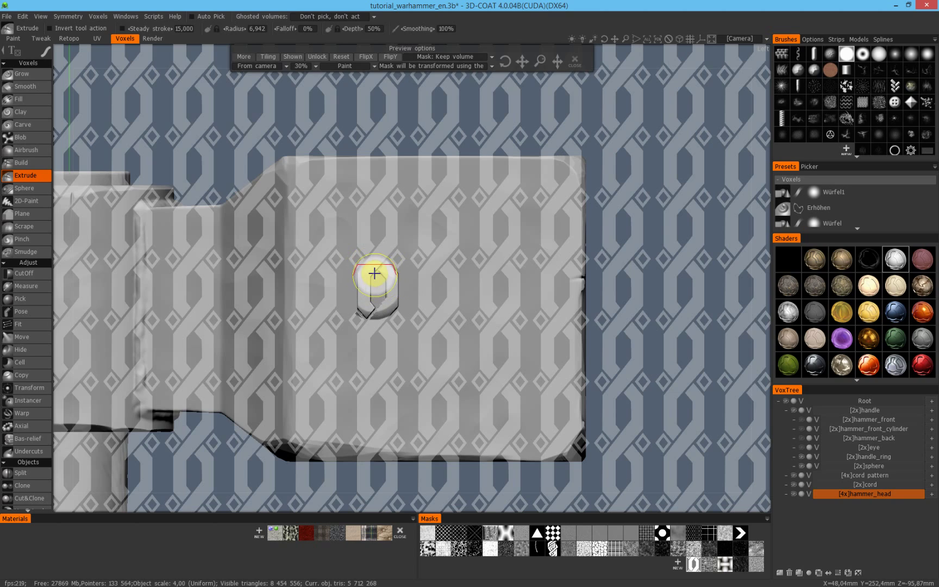
pyautogui.hotkey('ctrl', 'z')
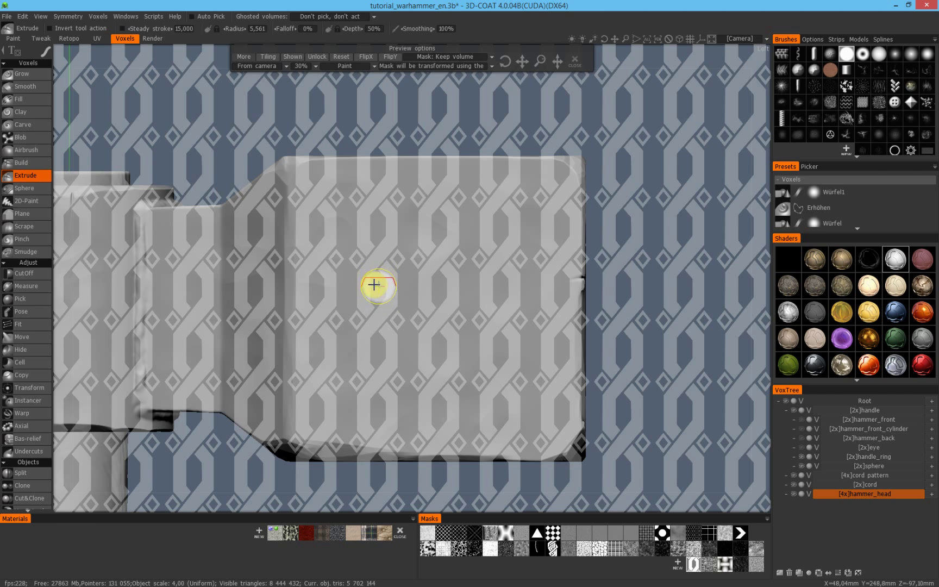
# Set the Extrude brush radius to 2 and the depth to 100%
pyautogui.click(256, 27)
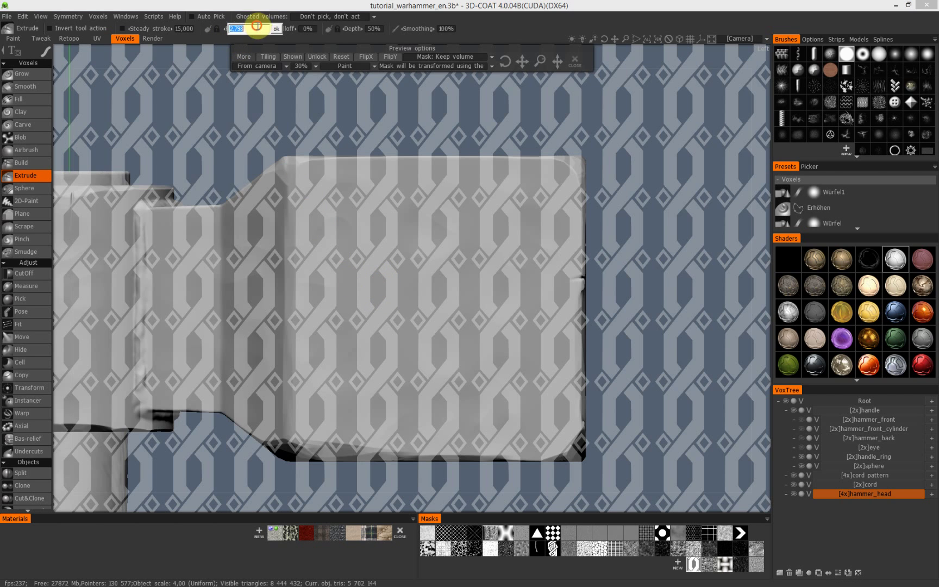
pyautogui.write('2')
pyautogui.press('Return')
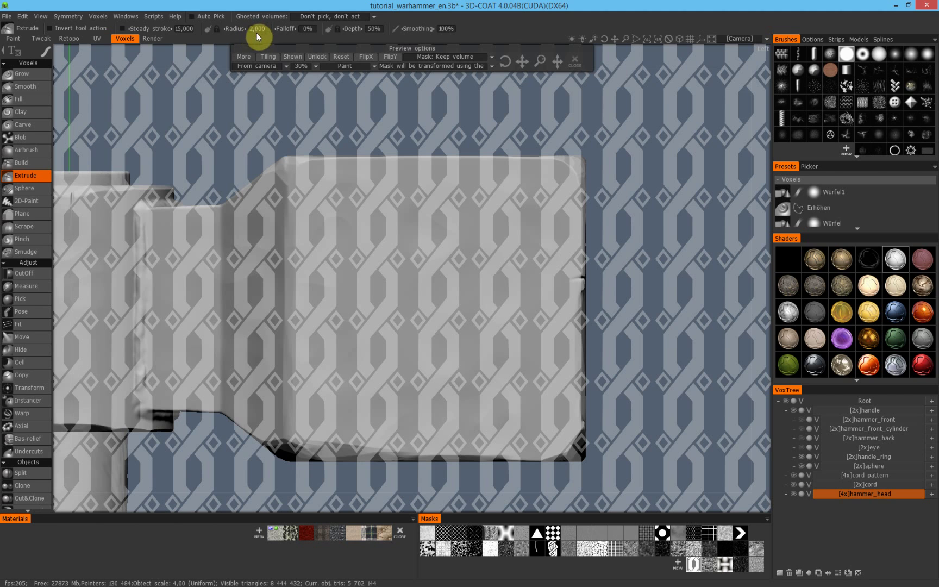
pyautogui.click(375, 29)
pyautogui.press('BackSpace')
pyautogui.press('BackSpace')
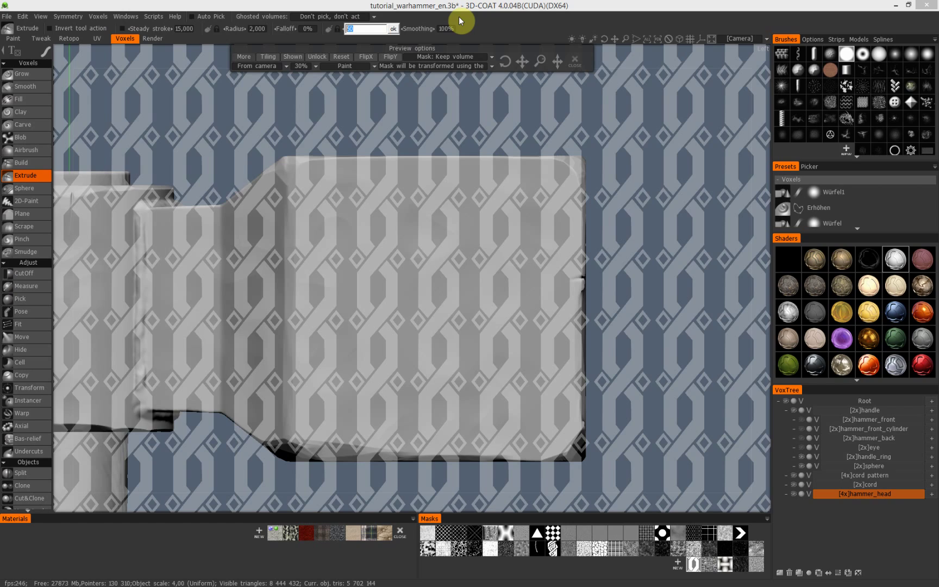
pyautogui.write('100')
pyautogui.press('Return')
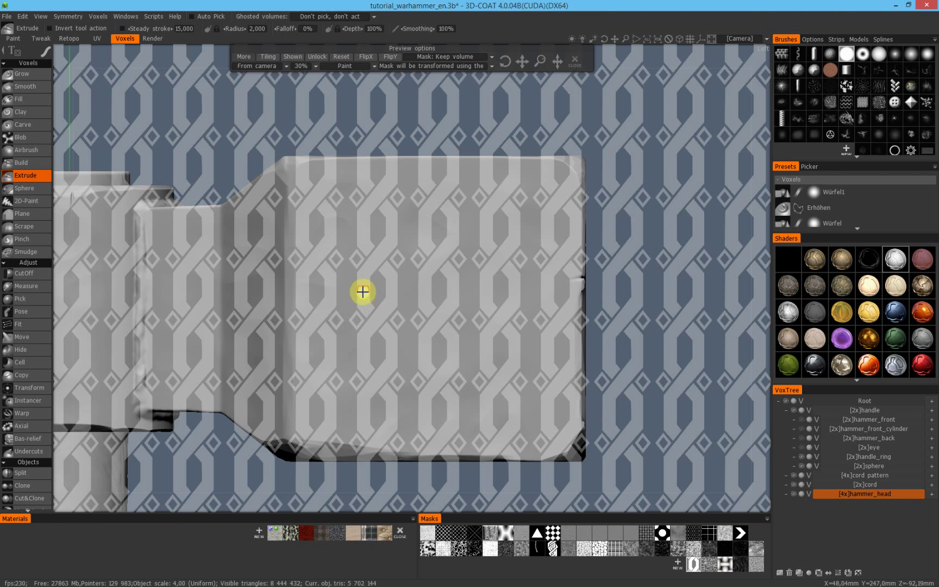
# Try carving one rune loop on the block's side face with the small brush, and undo the stroke after inspecting it
pyautogui.moveTo(393, 289)
pyautogui.mouseDown()
pyautogui.moveTo(392, 269)
pyautogui.moveTo(386, 311)
pyautogui.mouseUp()
pyautogui.moveTo(407, 266)
pyautogui.keyDown('alt'); pyautogui.mouseDown()
pyautogui.moveTo(432, 262)
pyautogui.moveTo(515, 295)
pyautogui.moveTo(494, 348)
pyautogui.moveTo(349, 292)
pyautogui.moveTo(256, 314)
pyautogui.moveTo(371, 267)
pyautogui.moveTo(430, 314)
pyautogui.moveTo(419, 288)
pyautogui.mouseUp(); pyautogui.keyUp('alt')
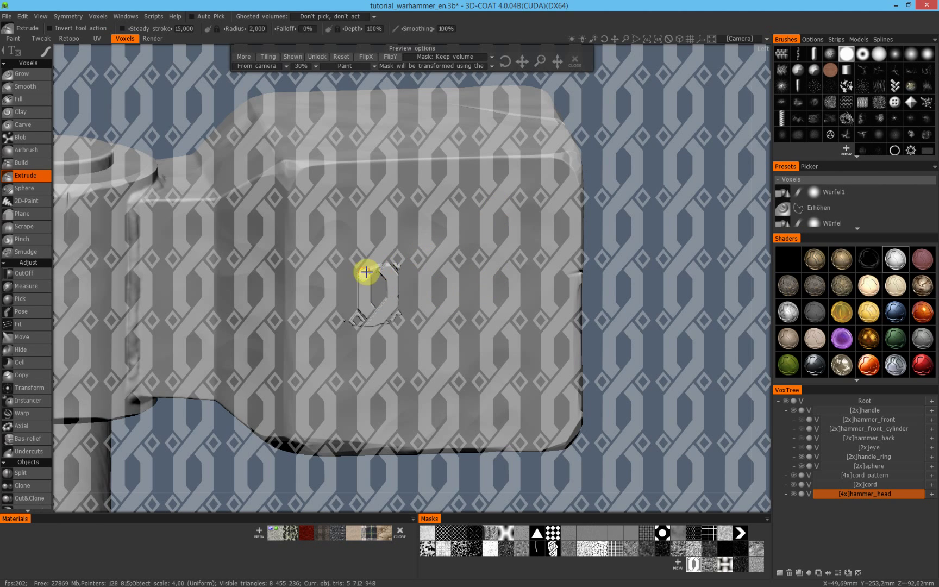
pyautogui.keyDown('alt'); pyautogui.keyDown('shift'); pyautogui.moveTo(378, 284); pyautogui.dragTo(453, 162); pyautogui.keyUp('shift'); pyautogui.keyUp('alt')
pyautogui.keyDown('alt'); pyautogui.moveTo(418, 233); pyautogui.dragTo(453, 233, button='right'); pyautogui.keyUp('alt')
pyautogui.hotkey('ctrl', 'z')
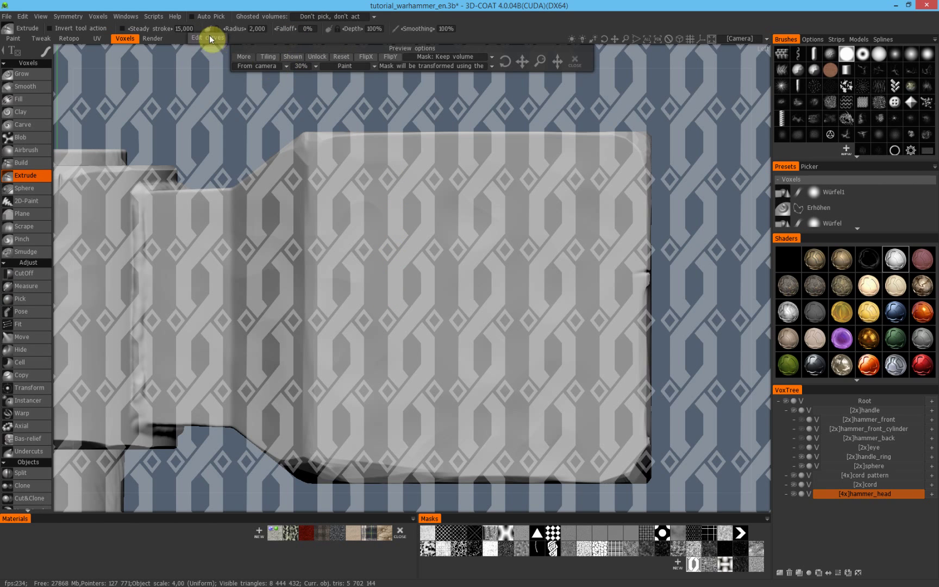
# Set the Extrude brush radius to 1
pyautogui.click(252, 30)
pyautogui.write('1')
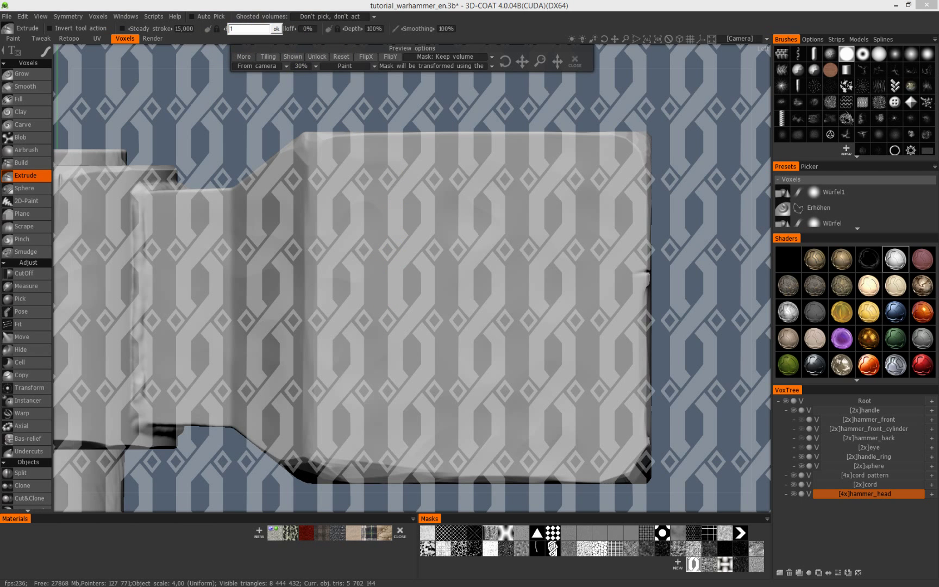
pyautogui.press('Return')
# Try a short freehand Extrude stroke through the knot mask on the flat side of the hammer's block end
pyautogui.moveTo(392, 270)
pyautogui.mouseDown()
pyautogui.moveTo(405, 272)
pyautogui.moveTo(399, 287)
pyautogui.mouseUp()
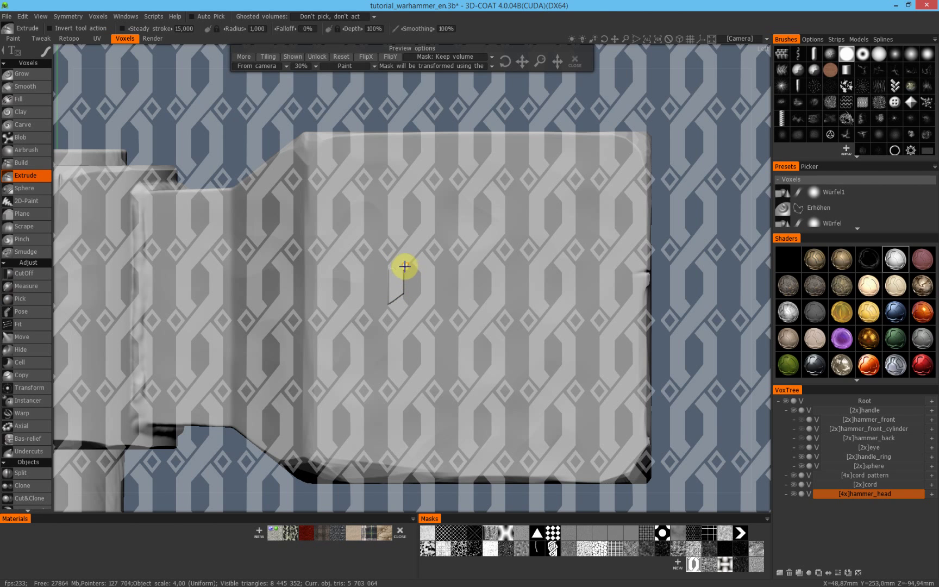
pyautogui.moveTo(402, 268)
pyautogui.keyDown('alt'); pyautogui.mouseDown()
pyautogui.moveTo(413, 261)
pyautogui.moveTo(516, 275)
pyautogui.mouseUp(); pyautogui.keyUp('alt')
pyautogui.moveTo(516, 275); pyautogui.dragTo(395, 279, button='middle')
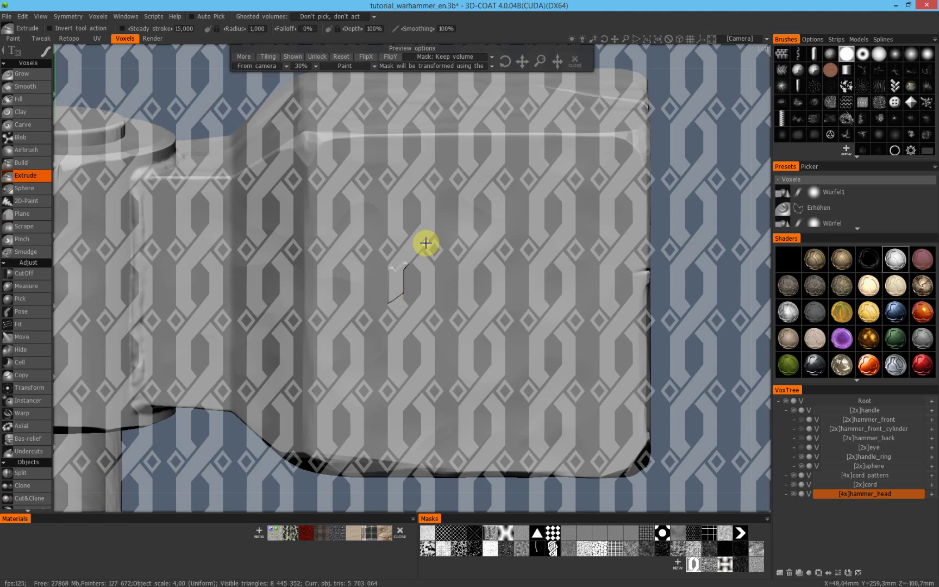
pyautogui.press('KP_4')
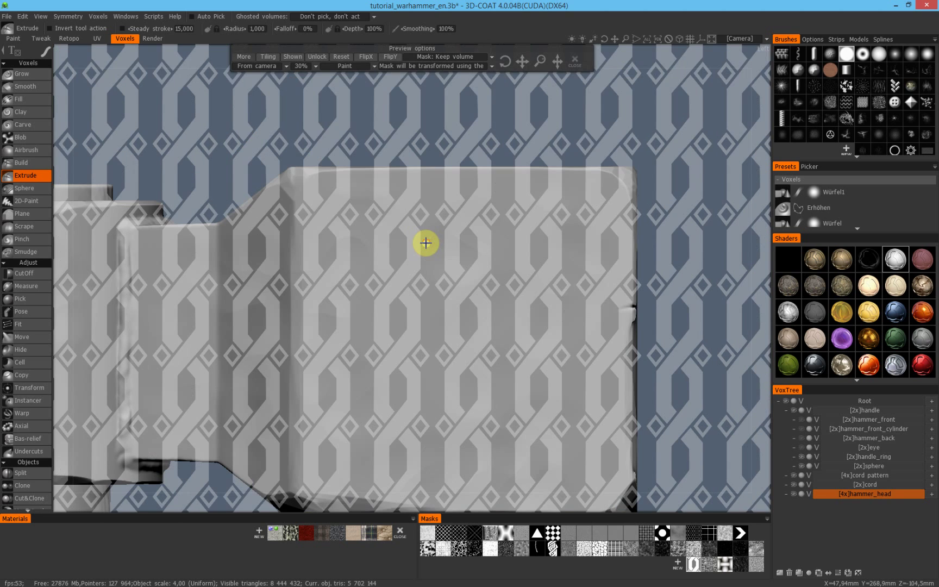
# Set the Extrude depth to 500% and try a freehand stroke of the knot pattern on the block's flat side
pyautogui.click(373, 29)
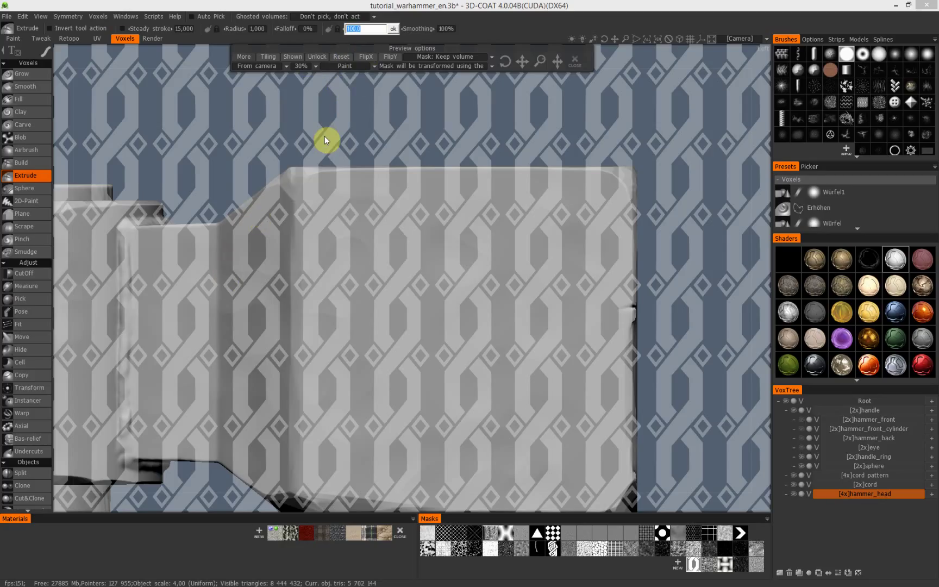
pyautogui.write('500')
pyautogui.press('Return')
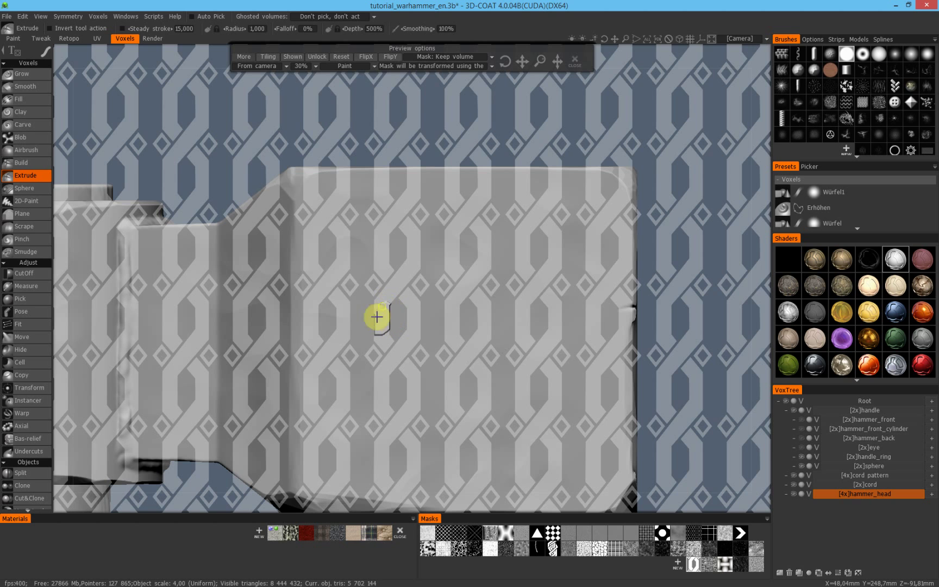
pyautogui.keyDown('alt'); pyautogui.moveTo(415, 299); pyautogui.dragTo(450, 274); pyautogui.keyUp('alt')
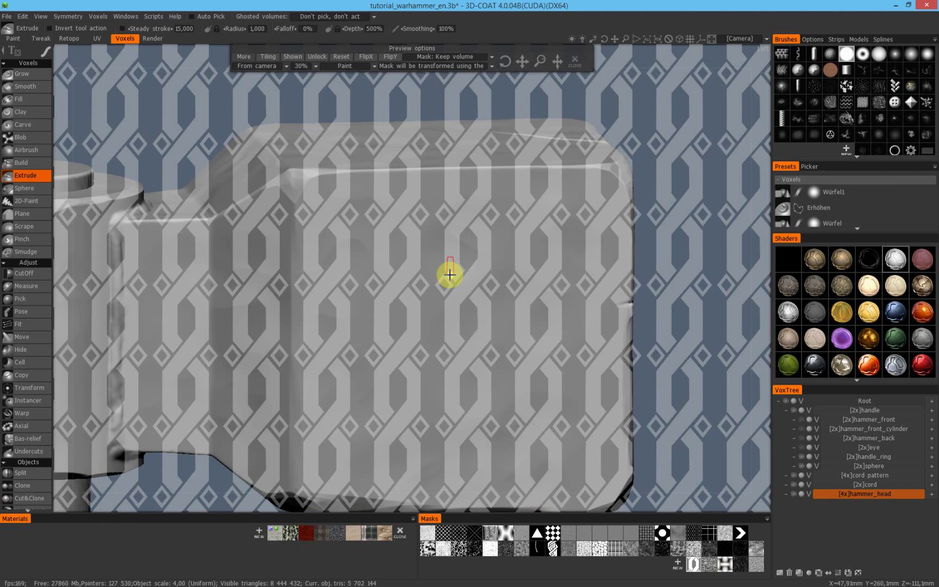
pyautogui.press('KP_4')
pyautogui.keyDown('alt'); pyautogui.moveTo(387, 297); pyautogui.dragTo(400, 277, button='middle'); pyautogui.keyUp('alt')
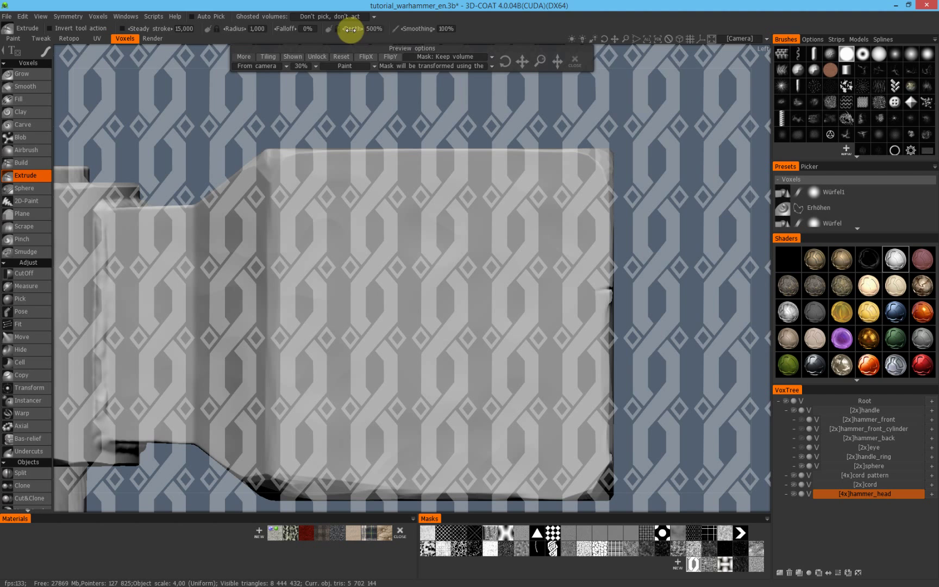
# Try a freehand Extrude stroke across the block's flat side with the depth set to 2000%
pyautogui.click(374, 28)
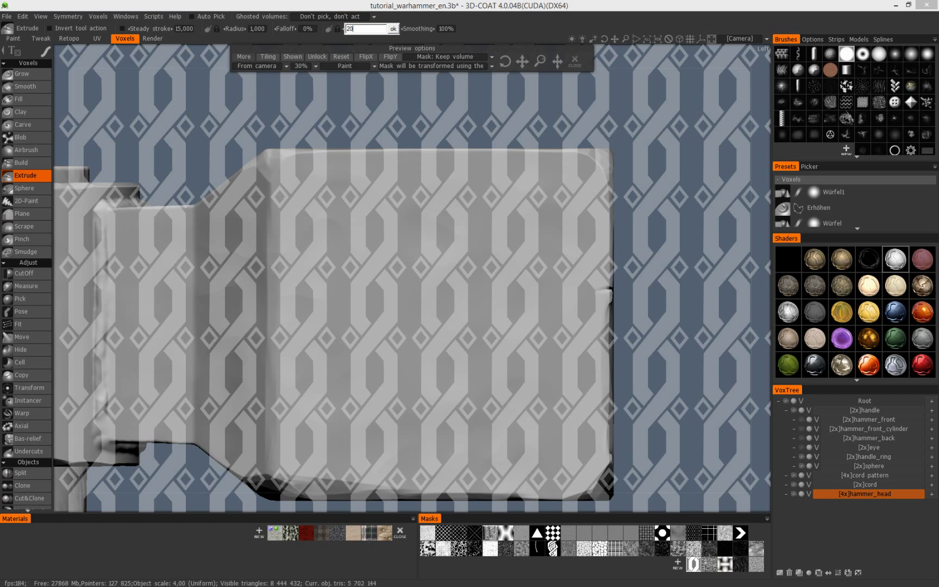
pyautogui.write('2000')
pyautogui.press('Return')
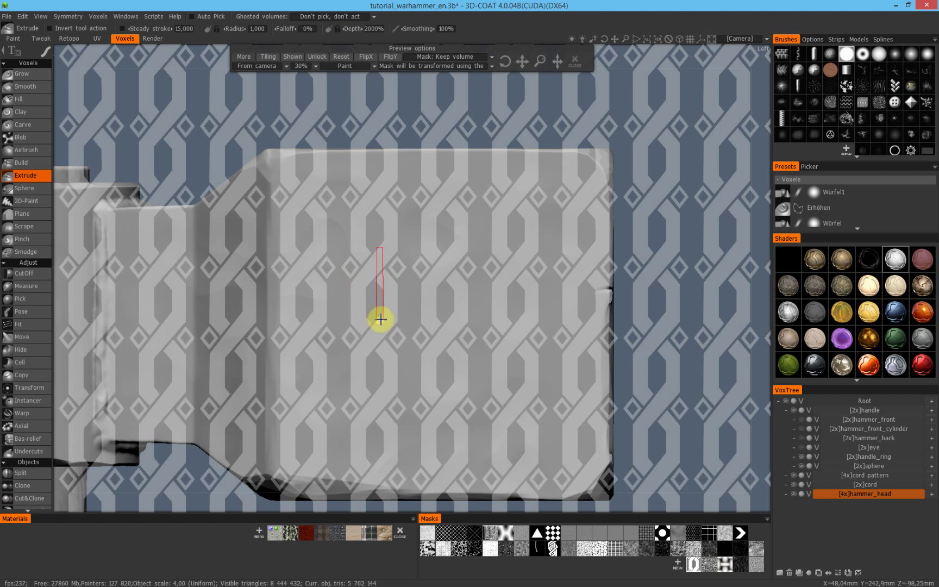
pyautogui.moveTo(352, 306)
pyautogui.mouseDown()
pyautogui.moveTo(365, 294)
pyautogui.moveTo(454, 279)
pyautogui.moveTo(499, 330)
pyautogui.moveTo(431, 324)
pyautogui.mouseUp()
pyautogui.moveTo(431, 325)
pyautogui.mouseDown(button='right')
pyautogui.moveTo(296, 279)
pyautogui.moveTo(279, 330)
pyautogui.moveTo(417, 224)
pyautogui.moveTo(446, 222)
pyautogui.moveTo(361, 325)
pyautogui.moveTo(278, 284)
pyautogui.moveTo(257, 325)
pyautogui.moveTo(348, 283)
pyautogui.moveTo(390, 296)
pyautogui.moveTo(356, 369)
pyautogui.moveTo(480, 304)
pyautogui.moveTo(454, 302)
pyautogui.moveTo(416, 392)
pyautogui.moveTo(360, 289)
pyautogui.moveTo(386, 302)
pyautogui.moveTo(356, 267)
pyautogui.mouseUp(button='right')
pyautogui.hotkey('ctrl', 'z')
pyautogui.press('KP_5')
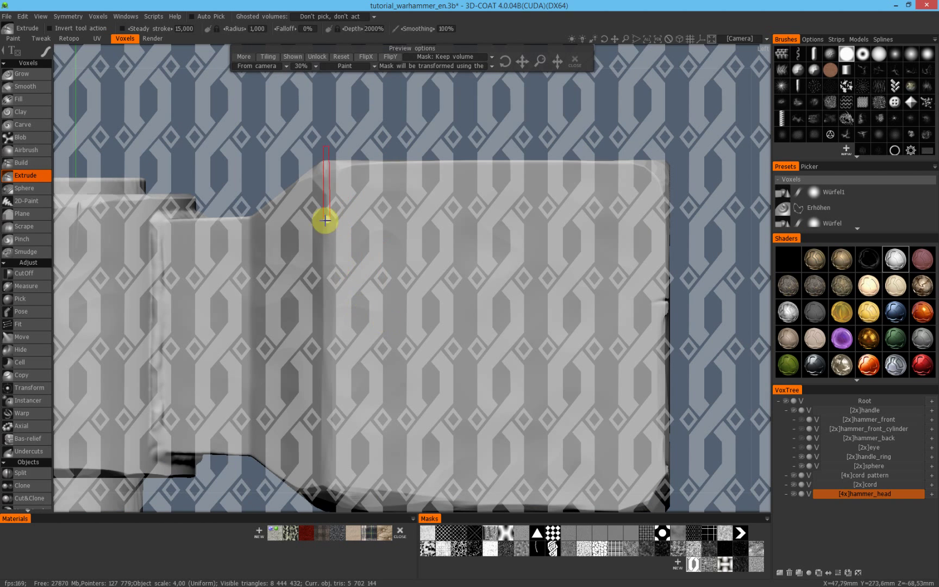
# Switch the Extrude stroke mode to the rectangle shape
pyautogui.click(45, 51)
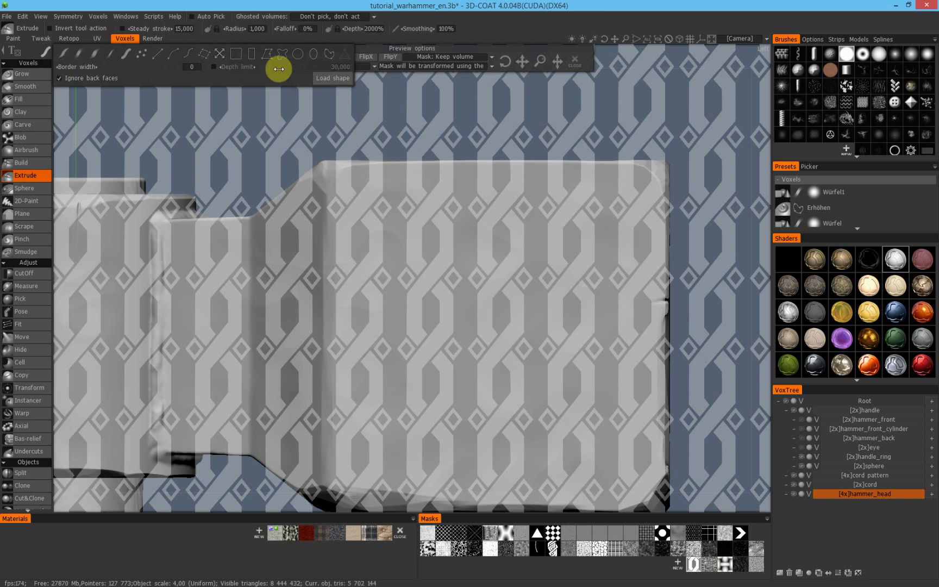
pyautogui.click(250, 54)
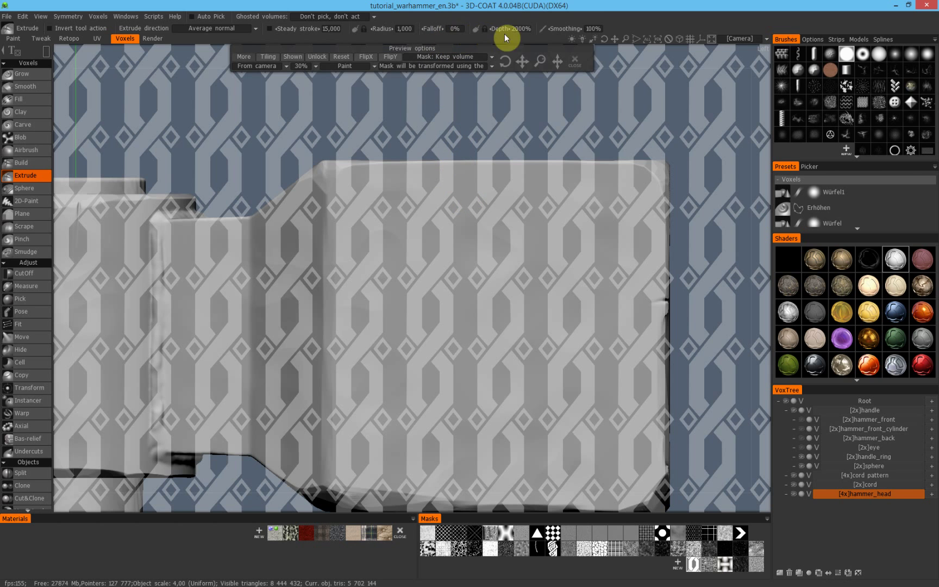
# Set the depth to 100% and extrude a small rectangular area of the knot pattern on the upper part of the block's side
pyautogui.click(521, 29)
pyautogui.write('100')
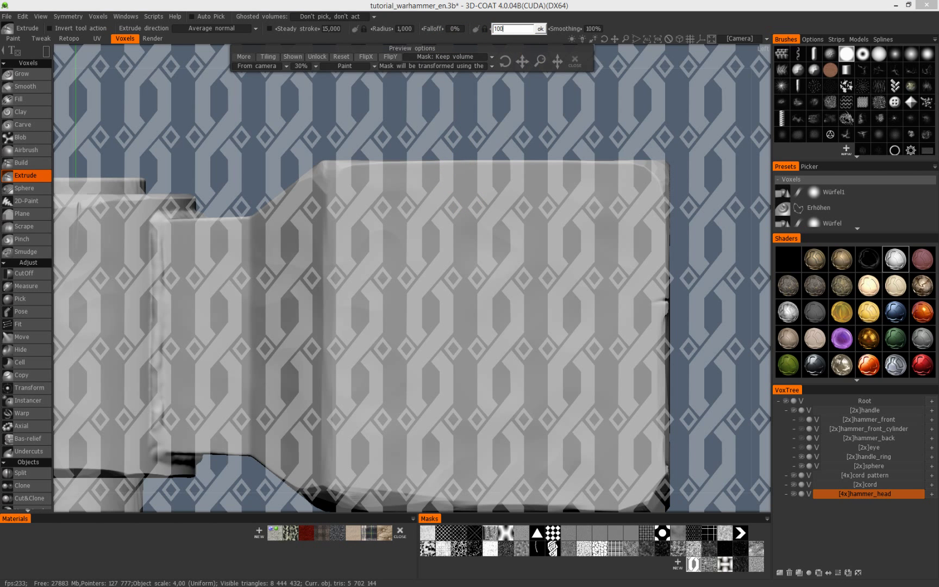
pyautogui.press('Return')
pyautogui.moveTo(436, 255); pyautogui.dragTo(405, 244, button='middle')
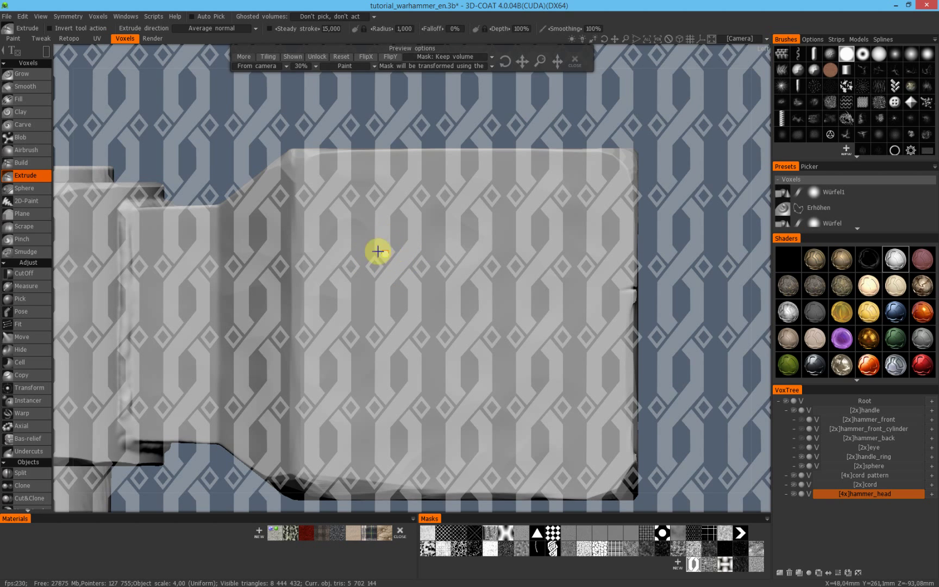
pyautogui.moveTo(364, 220); pyautogui.dragTo(432, 249)
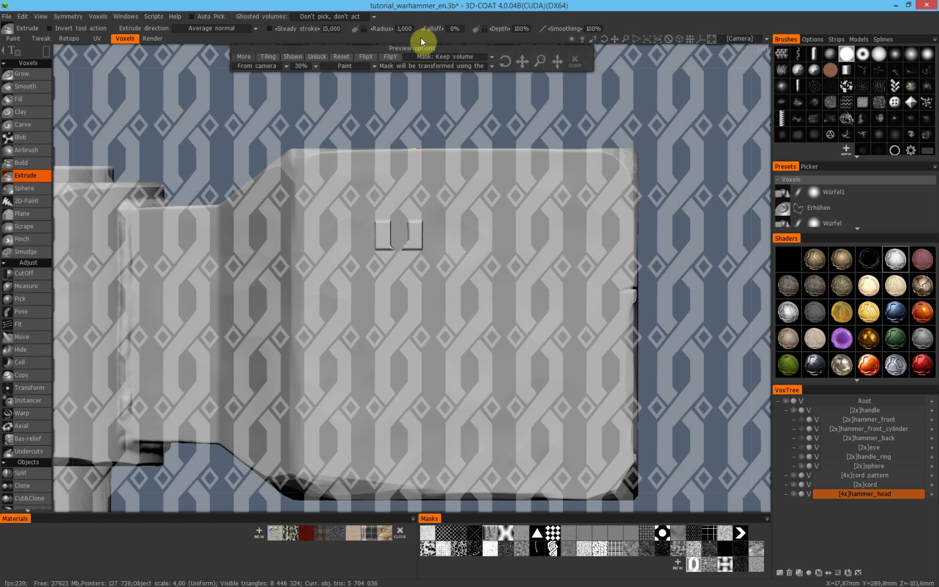
# Set the depth to 500% and extrude a second rectangular patch of the pattern below the first one on the block's side
pyautogui.click(523, 28)
pyautogui.write('500')
pyautogui.press('Return')
pyautogui.moveTo(367, 288); pyautogui.dragTo(432, 346)
pyautogui.moveTo(469, 311); pyautogui.dragTo(436, 363)
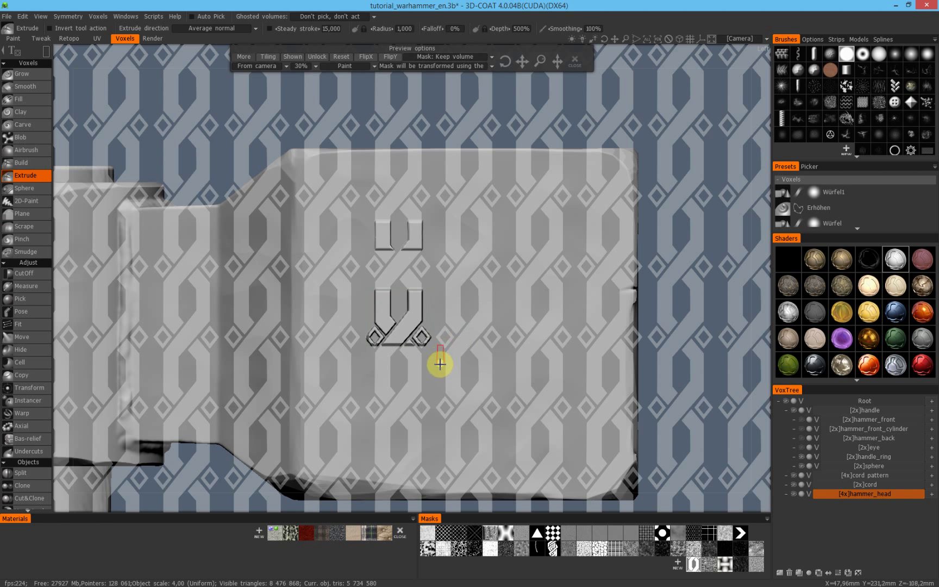
# Examine the relief height and direction of the two extruded test patches from several angles
pyautogui.keyDown('alt'); pyautogui.moveTo(438, 251); pyautogui.dragTo(566, 287); pyautogui.keyUp('alt')
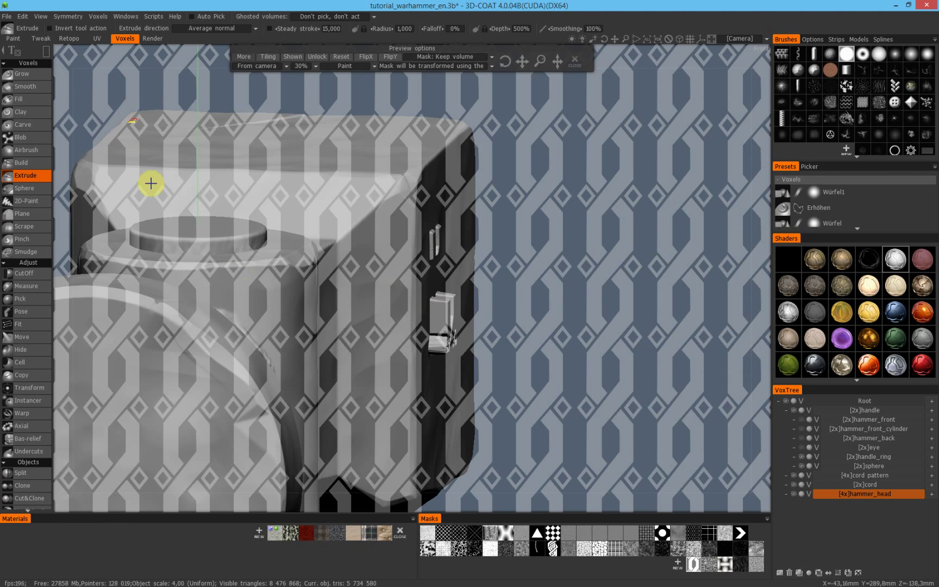
pyautogui.click(43, 51)
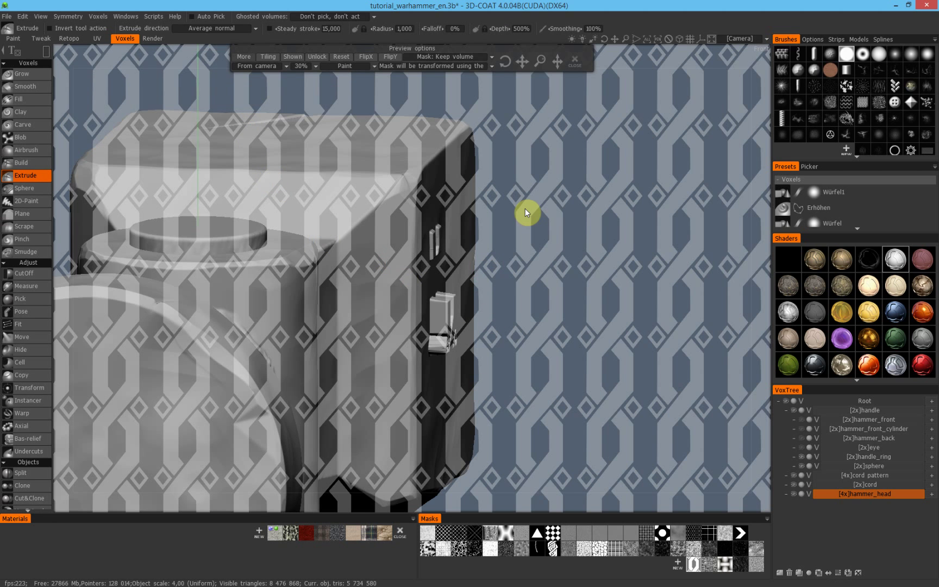
pyautogui.press('KP_4')
pyautogui.moveTo(346, 265); pyautogui.dragTo(457, 317, button='middle')
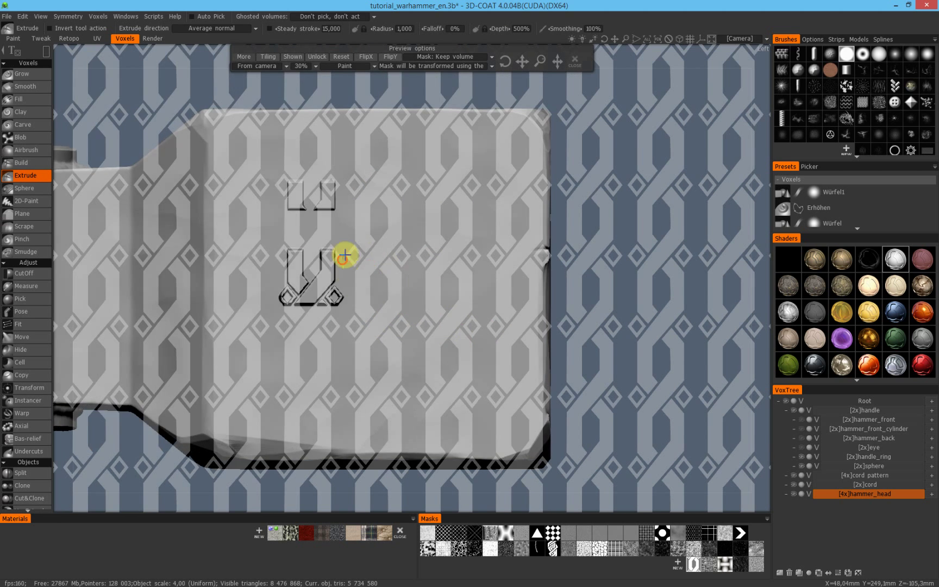
pyautogui.keyDown('alt'); pyautogui.moveTo(345, 254); pyautogui.dragTo(461, 310); pyautogui.keyUp('alt')
pyautogui.keyDown('alt'); pyautogui.moveTo(364, 284); pyautogui.dragTo(271, 237); pyautogui.keyUp('alt')
pyautogui.keyDown('alt'); pyautogui.moveTo(332, 254); pyautogui.dragTo(425, 214); pyautogui.keyUp('alt')
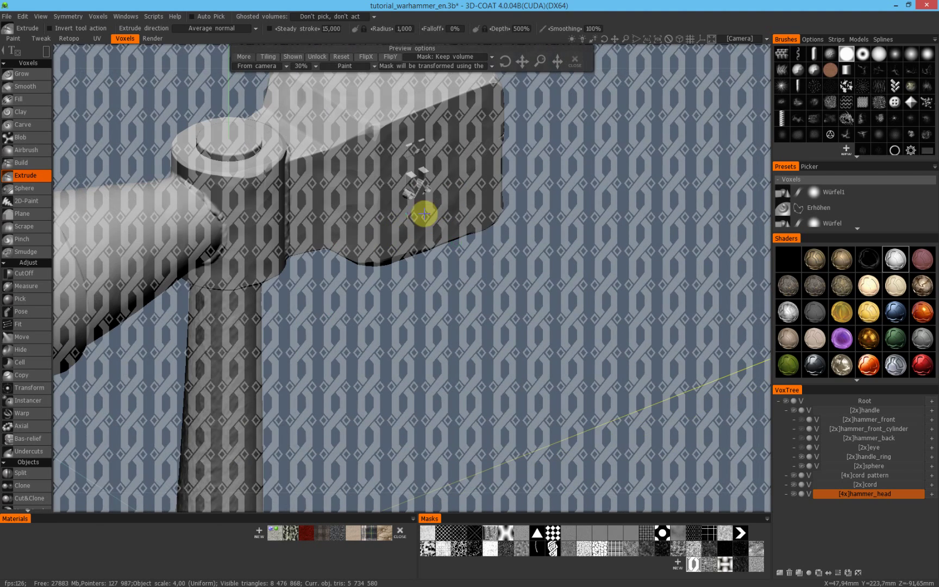
pyautogui.keyDown('alt'); pyautogui.moveTo(348, 245); pyautogui.dragTo(296, 321); pyautogui.keyUp('alt')
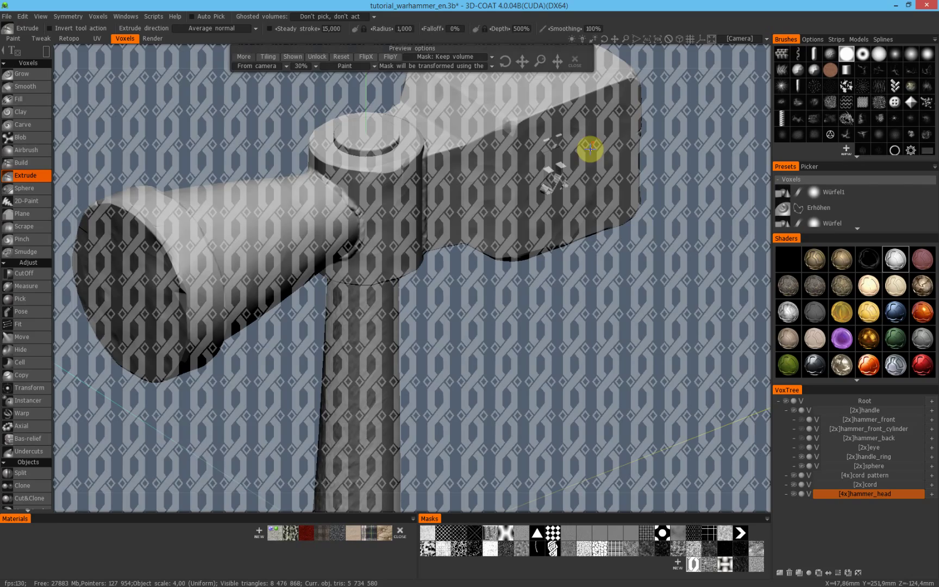
pyautogui.press('KP_4')
pyautogui.keyDown('alt'); pyautogui.moveTo(424, 235); pyautogui.dragTo(455, 240, button='middle'); pyautogui.keyUp('alt')
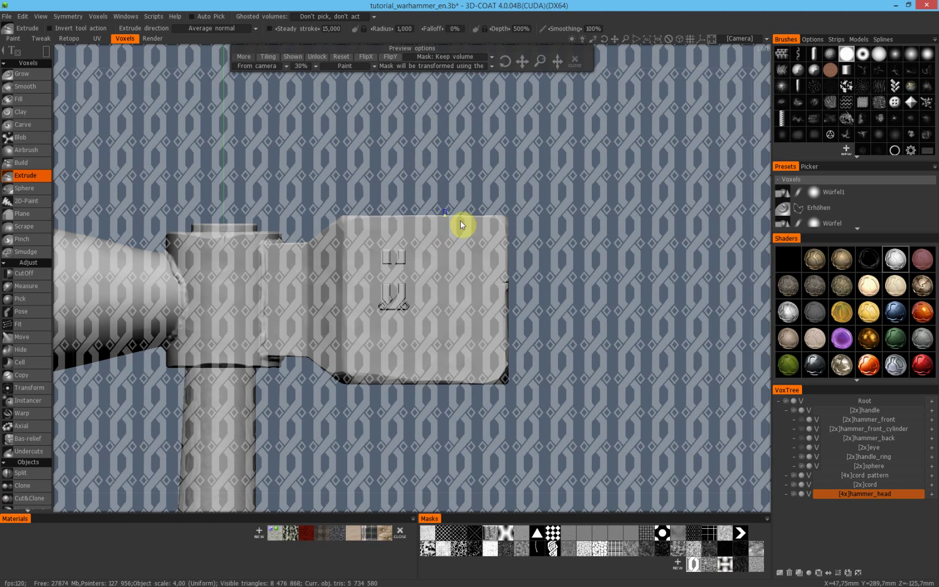
# Undo both rectangular test extrusions on the block's side
pyautogui.hotkey('ctrl', 'z')
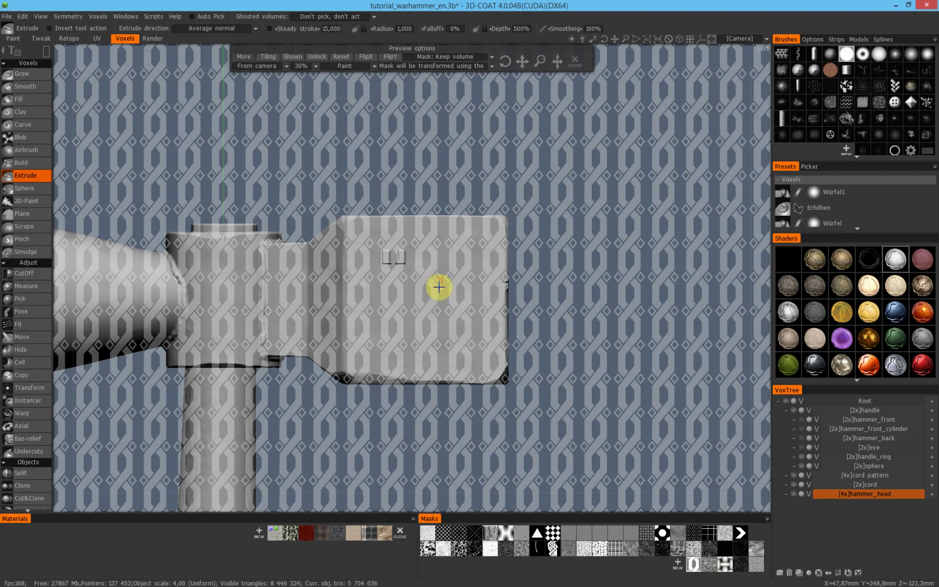
pyautogui.hotkey('ctrl', 'z')
# Set the depth to 50% and extrude the knot pattern along the full height of the ring at the cone's wide end
pyautogui.keyDown('alt'); pyautogui.moveTo(308, 293); pyautogui.dragTo(560, 238, button='middle'); pyautogui.keyUp('alt')
pyautogui.keyDown('alt'); pyautogui.moveTo(381, 227); pyautogui.dragTo(444, 244, button='right'); pyautogui.keyUp('alt')
pyautogui.moveTo(363, 241); pyautogui.dragTo(435, 257, button='middle')
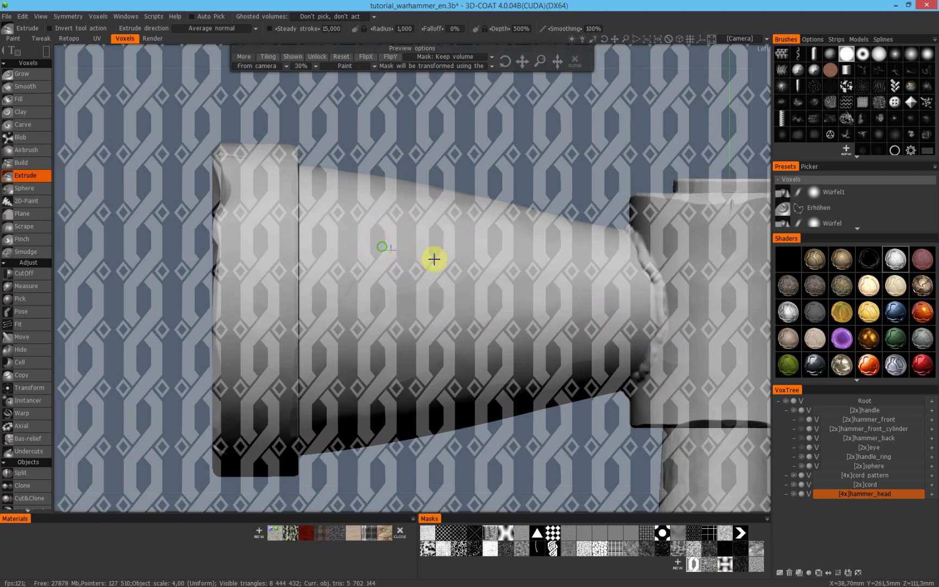
pyautogui.moveTo(410, 122); pyautogui.dragTo(413, 126, button='right')
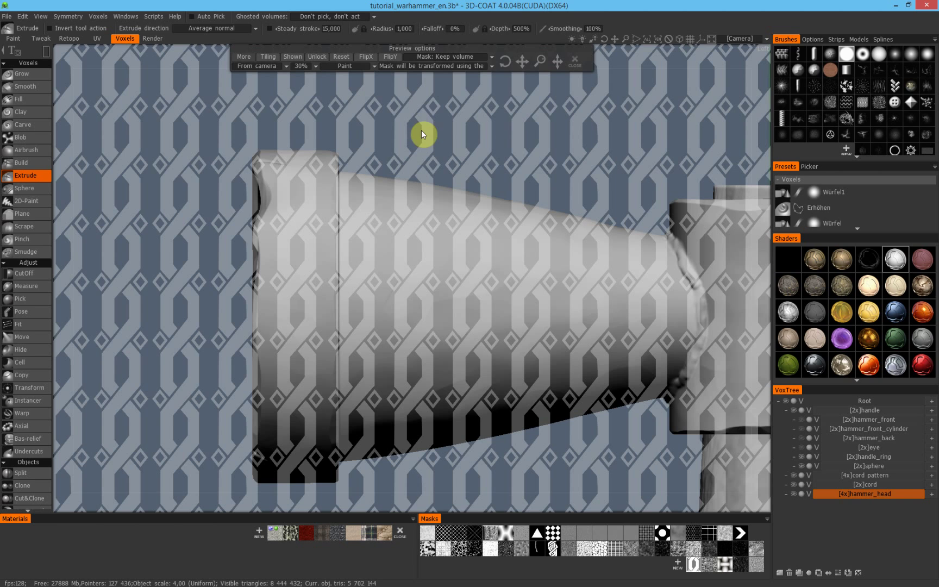
pyautogui.click(522, 30)
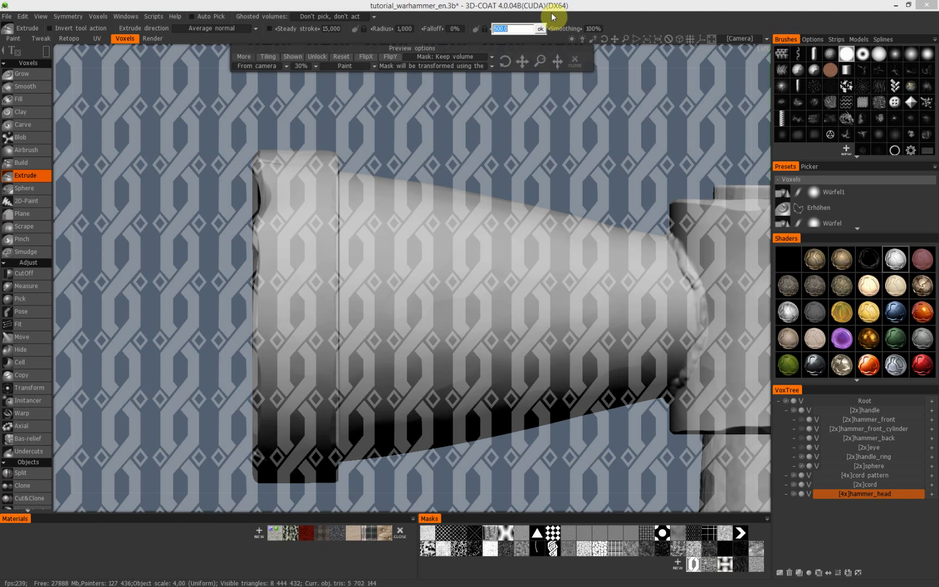
pyautogui.write('5')
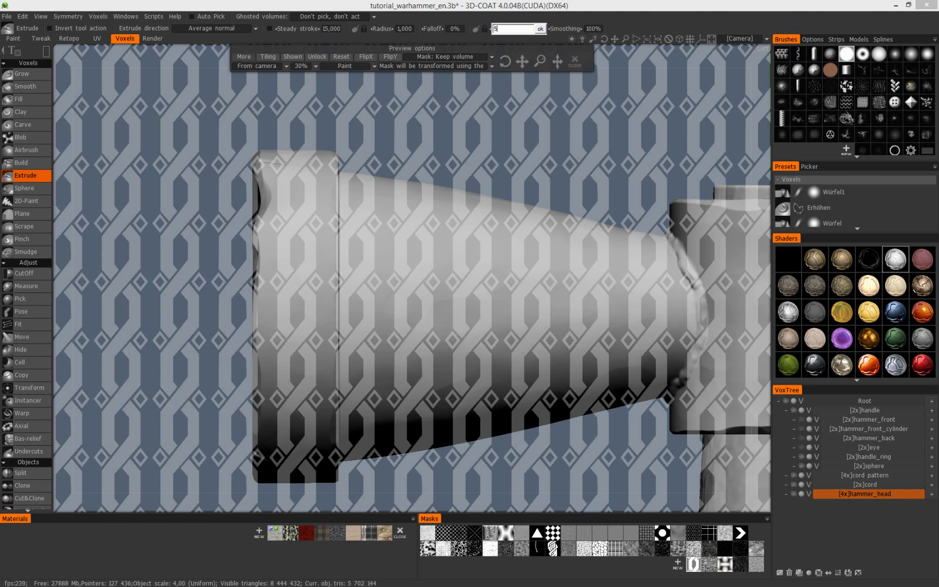
pyautogui.write('0')
pyautogui.press('Return')
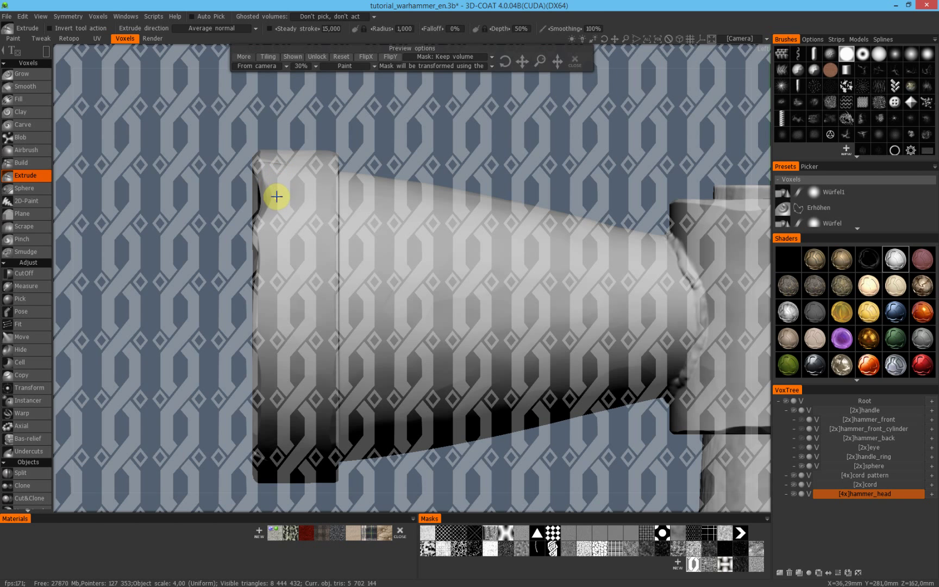
pyautogui.moveTo(270, 176)
pyautogui.mouseDown()
pyautogui.moveTo(312, 348)
pyautogui.moveTo(325, 471)
pyautogui.mouseUp()
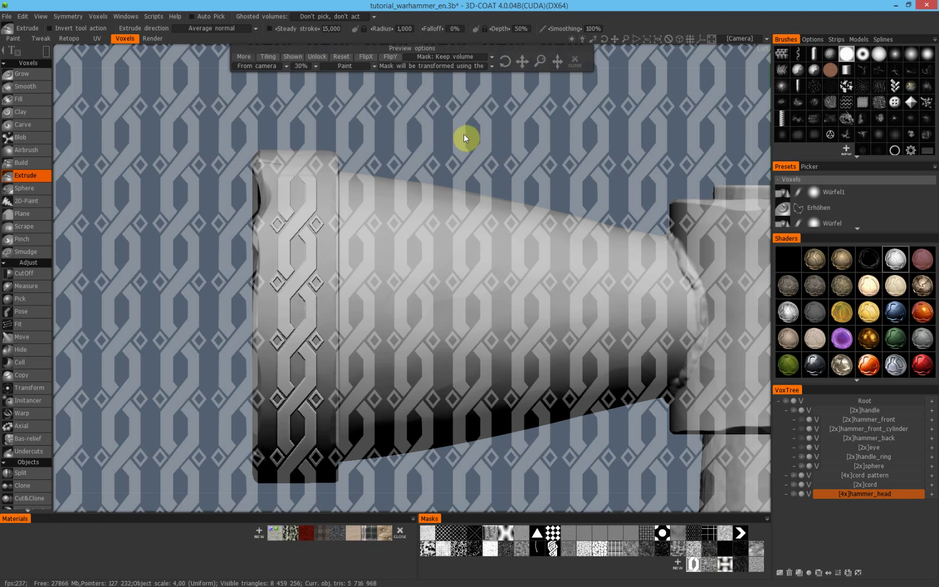
# Set the mask preview to Hidden and try a rectangular extrusion on the middle of the cone's side
pyautogui.click(293, 57)
pyautogui.click(297, 59)
pyautogui.click(298, 60)
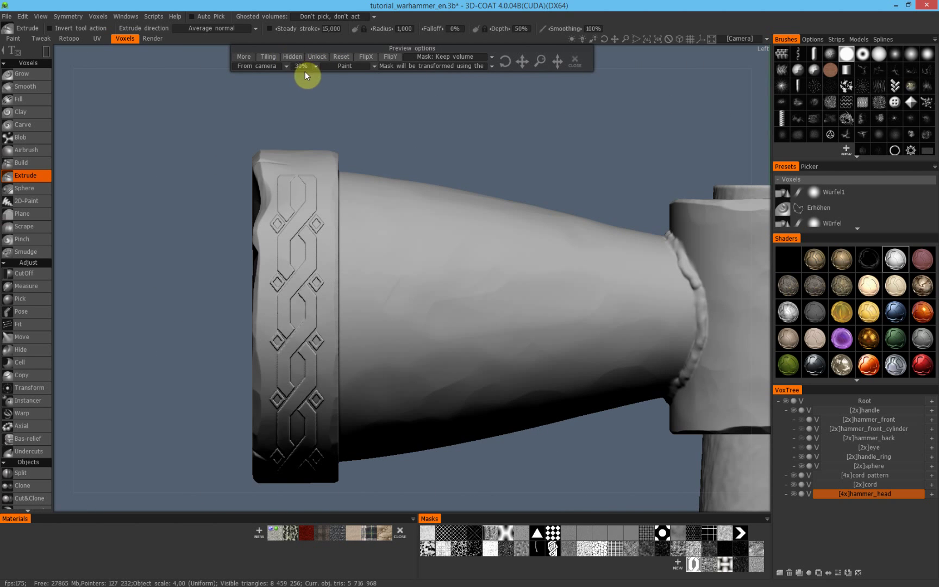
pyautogui.moveTo(520, 137); pyautogui.dragTo(532, 134, button='middle')
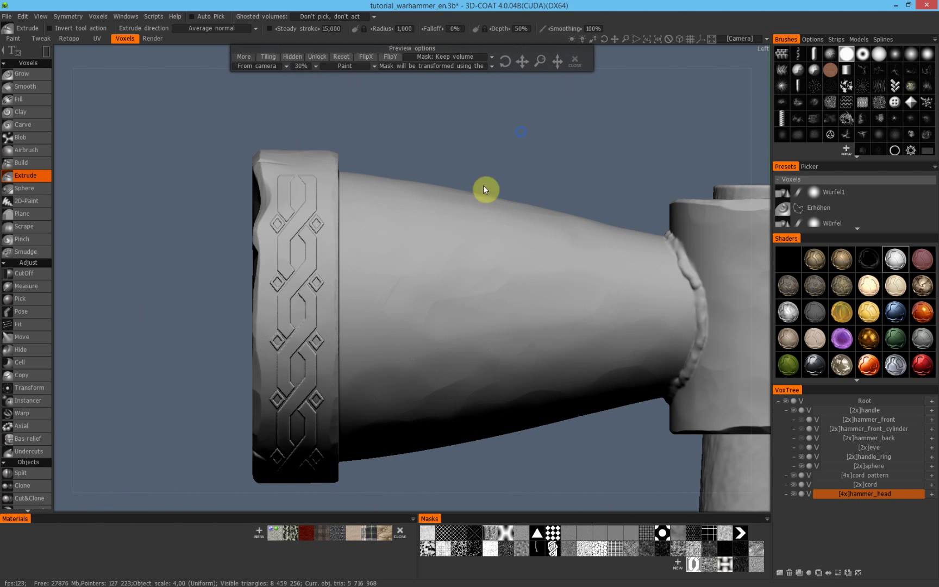
pyautogui.moveTo(411, 239); pyautogui.dragTo(484, 319)
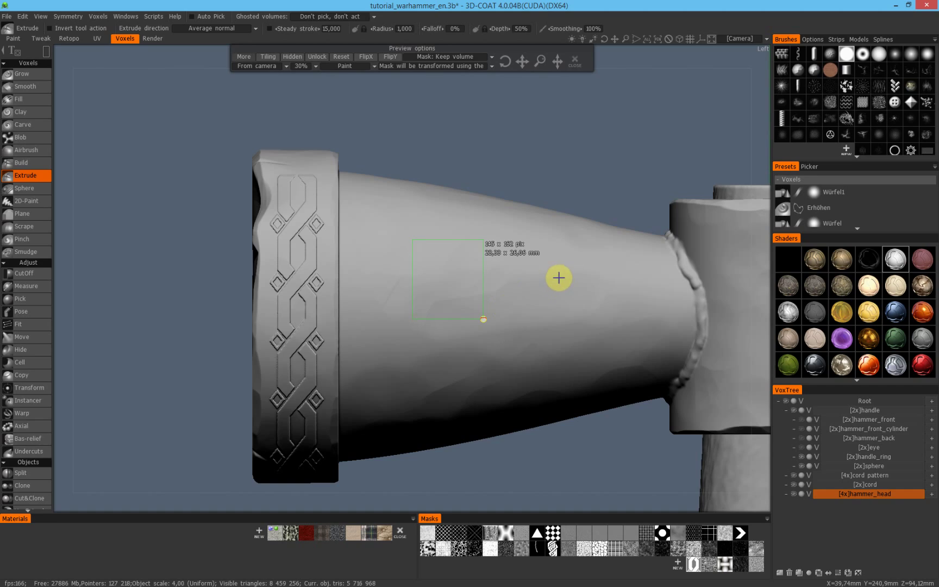
pyautogui.hotkey('ctrl', 'z')
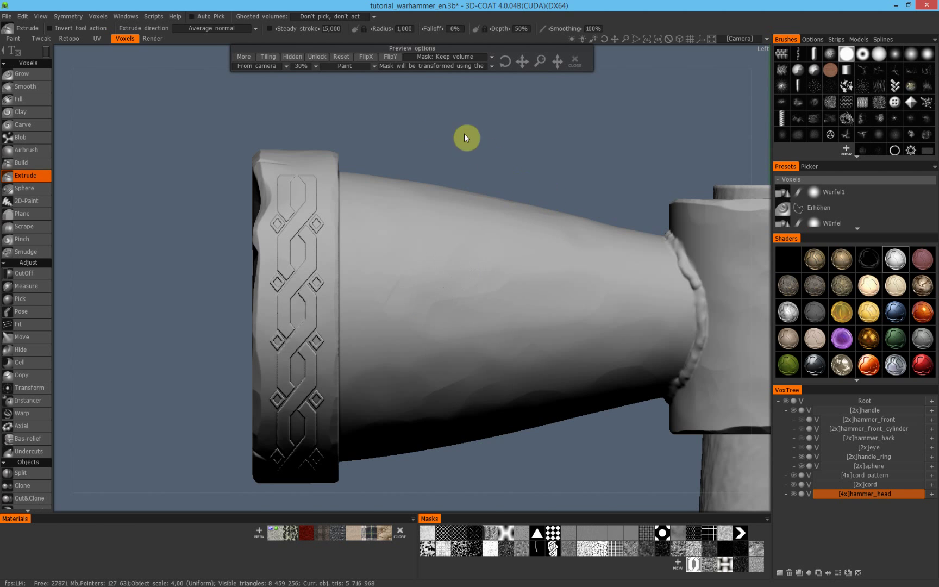
# Set the mask preview visibility to Auto
pyautogui.click(294, 57)
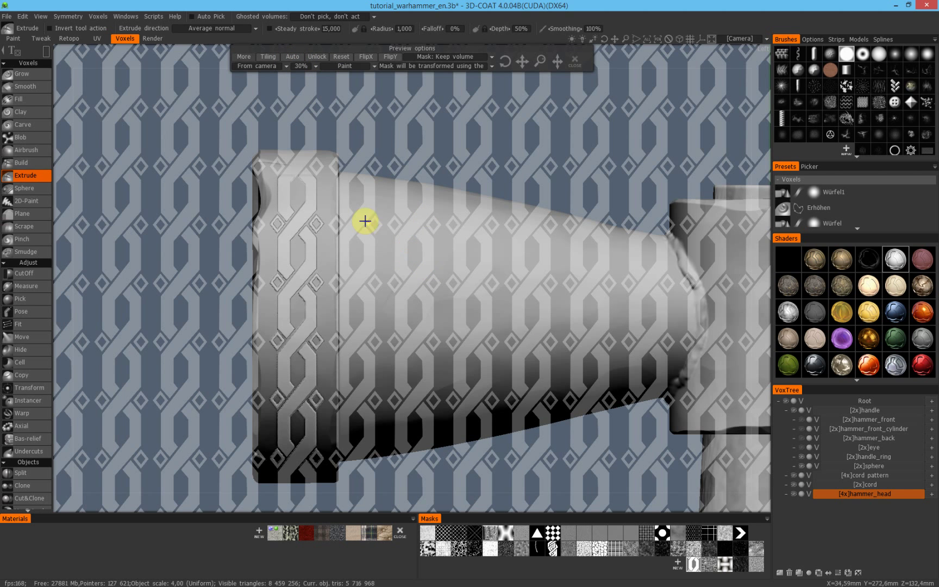
# Try rectangular knot-pattern extrusions on the cone's side, first with the mask preview on Auto and again with it Hidden, undoing each
pyautogui.moveTo(392, 218)
pyautogui.mouseDown()
pyautogui.moveTo(430, 287)
pyautogui.moveTo(518, 233)
pyautogui.moveTo(526, 203)
pyautogui.mouseUp()
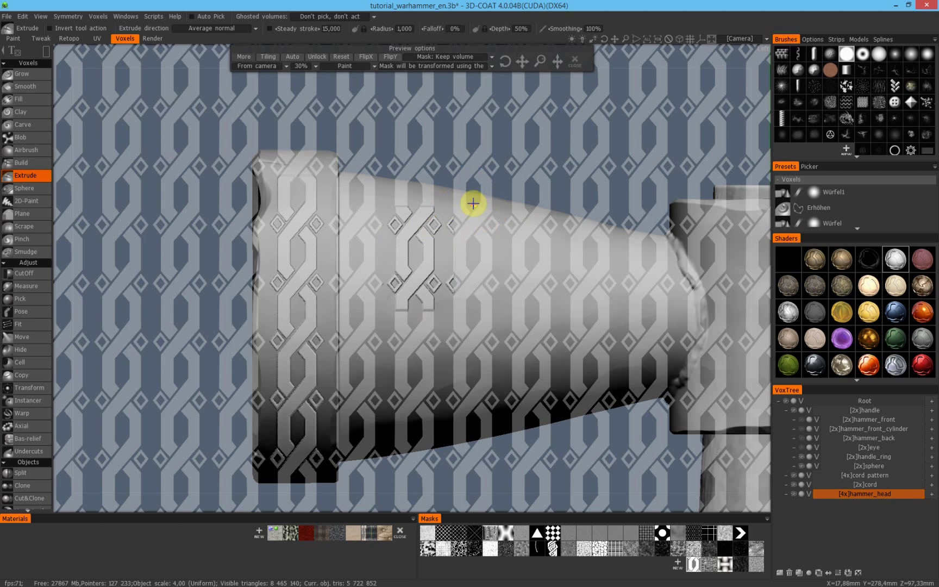
pyautogui.hotkey('ctrl', 'z')
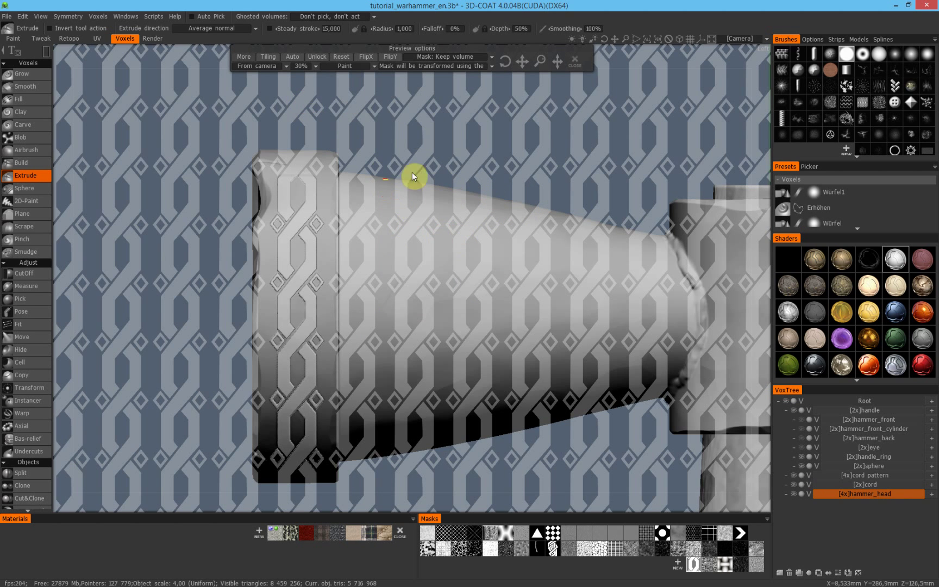
pyautogui.click(296, 56)
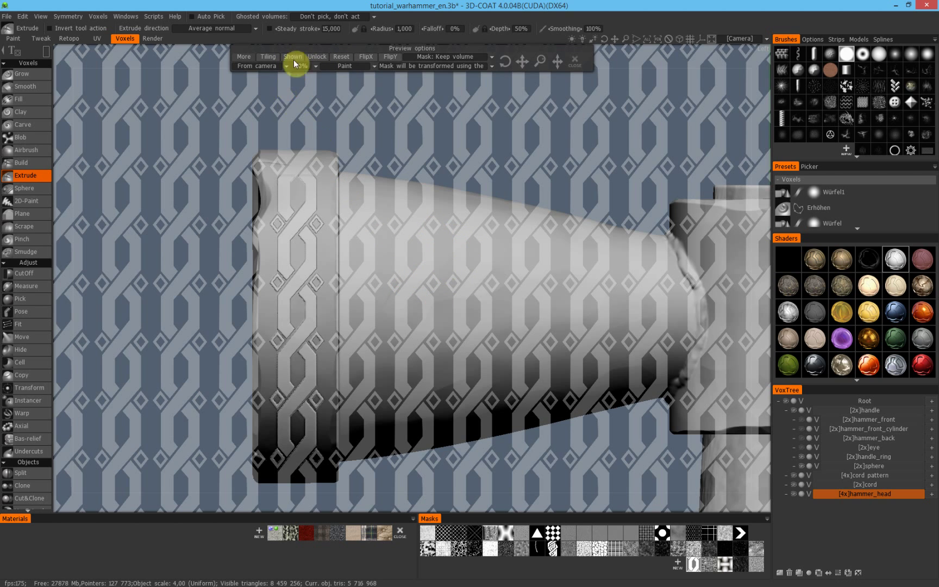
pyautogui.click(293, 58)
pyautogui.moveTo(469, 121); pyautogui.dragTo(459, 122, button='middle')
pyautogui.moveTo(390, 212); pyautogui.dragTo(478, 322)
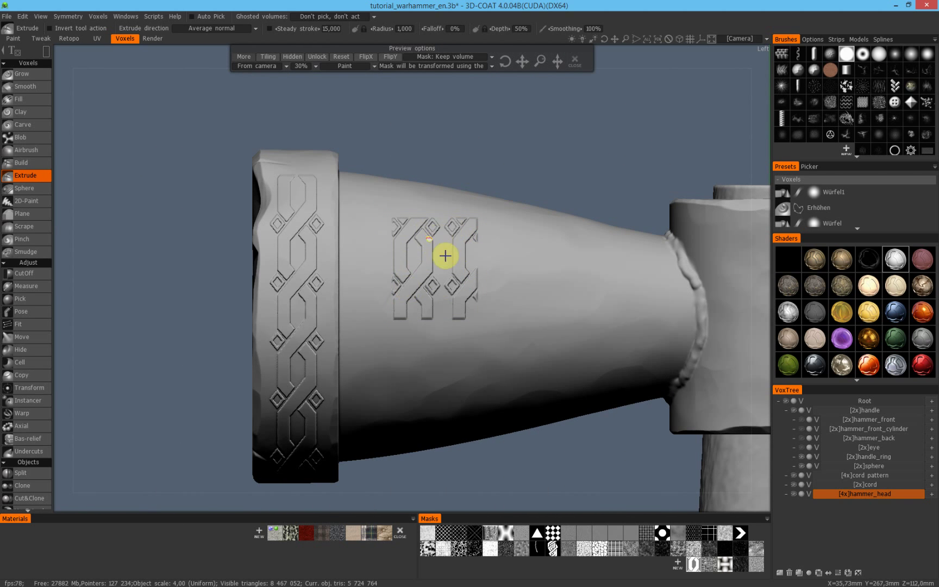
pyautogui.hotkey('ctrl', 'z')
# Inspect the knot pattern on the ring at the cone's wide end from several angles, and undo that extrusion
pyautogui.moveTo(360, 252)
pyautogui.keyDown('alt'); pyautogui.mouseDown()
pyautogui.moveTo(369, 225)
pyautogui.moveTo(425, 269)
pyautogui.moveTo(426, 327)
pyautogui.moveTo(311, 304)
pyautogui.moveTo(214, 238)
pyautogui.moveTo(190, 254)
pyautogui.moveTo(300, 306)
pyautogui.moveTo(328, 183)
pyautogui.moveTo(314, 208)
pyautogui.moveTo(311, 296)
pyautogui.moveTo(286, 227)
pyautogui.moveTo(213, 243)
pyautogui.moveTo(250, 306)
pyautogui.moveTo(307, 221)
pyautogui.moveTo(405, 225)
pyautogui.moveTo(372, 232)
pyautogui.moveTo(316, 212)
pyautogui.mouseUp(); pyautogui.keyUp('alt')
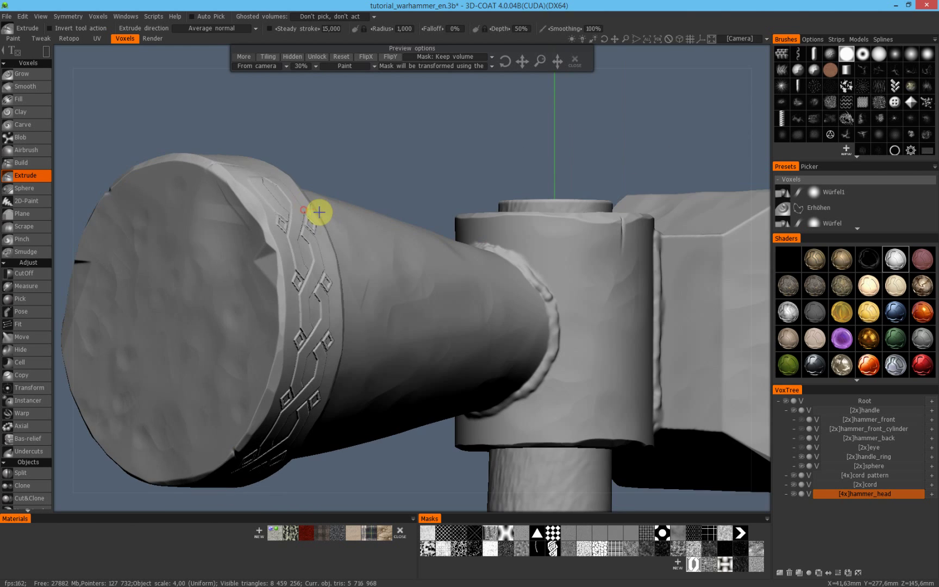
pyautogui.keyDown('alt'); pyautogui.moveTo(331, 248); pyautogui.dragTo(239, 275); pyautogui.keyUp('alt')
pyautogui.keyDown('alt'); pyautogui.moveTo(330, 281); pyautogui.dragTo(326, 232); pyautogui.keyUp('alt')
pyautogui.moveTo(313, 271)
pyautogui.keyDown('alt'); pyautogui.mouseDown()
pyautogui.moveTo(313, 317)
pyautogui.moveTo(310, 287)
pyautogui.mouseUp(); pyautogui.keyUp('alt')
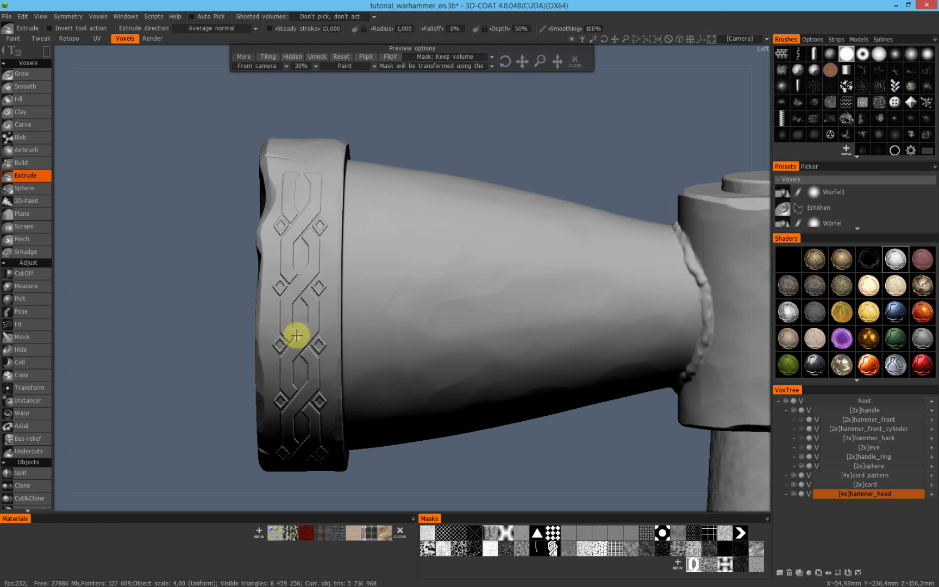
pyautogui.keyDown('alt'); pyautogui.moveTo(305, 247); pyautogui.dragTo(306, 191); pyautogui.keyUp('alt')
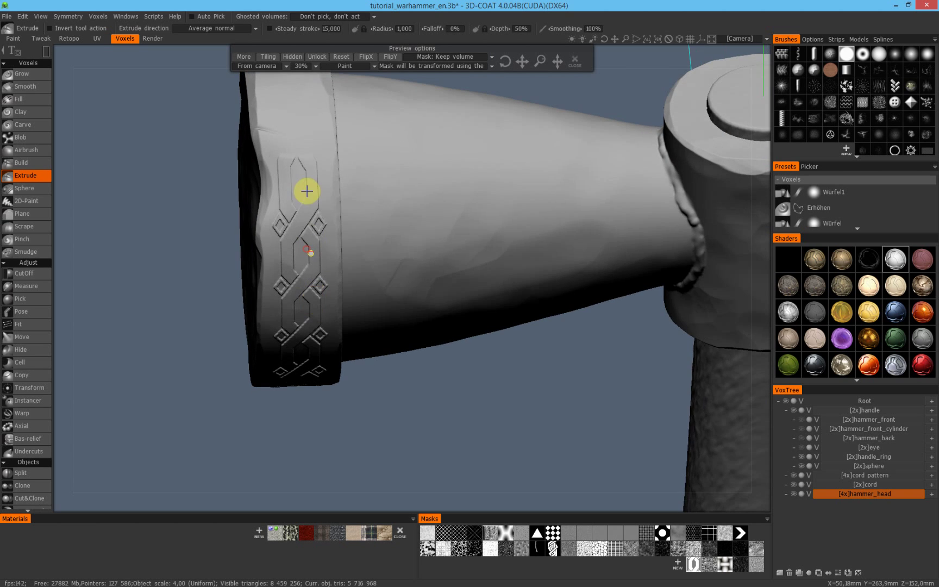
pyautogui.moveTo(306, 214)
pyautogui.mouseDown(button='middle')
pyautogui.moveTo(301, 165)
pyautogui.moveTo(315, 223)
pyautogui.mouseUp(button='middle')
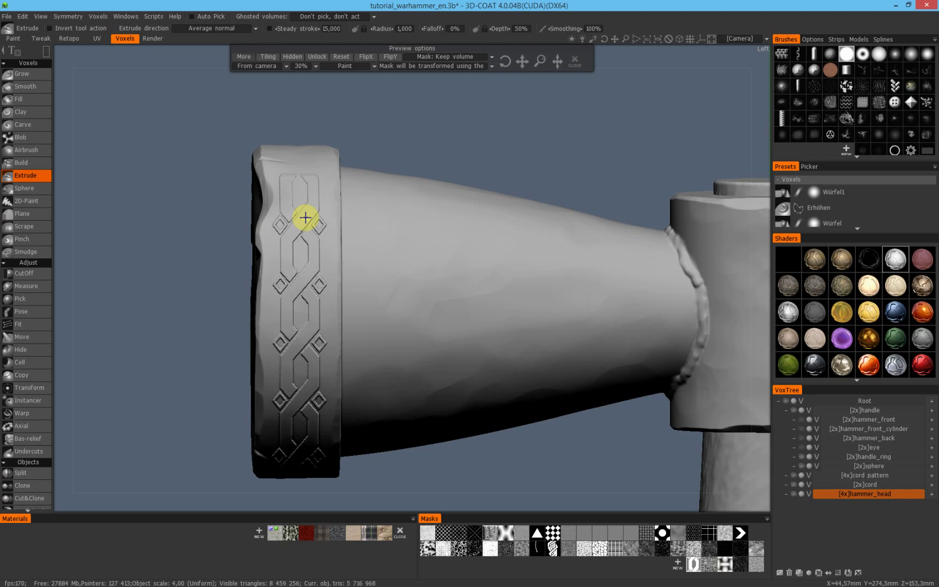
pyautogui.hotkey('ctrl', 'z')
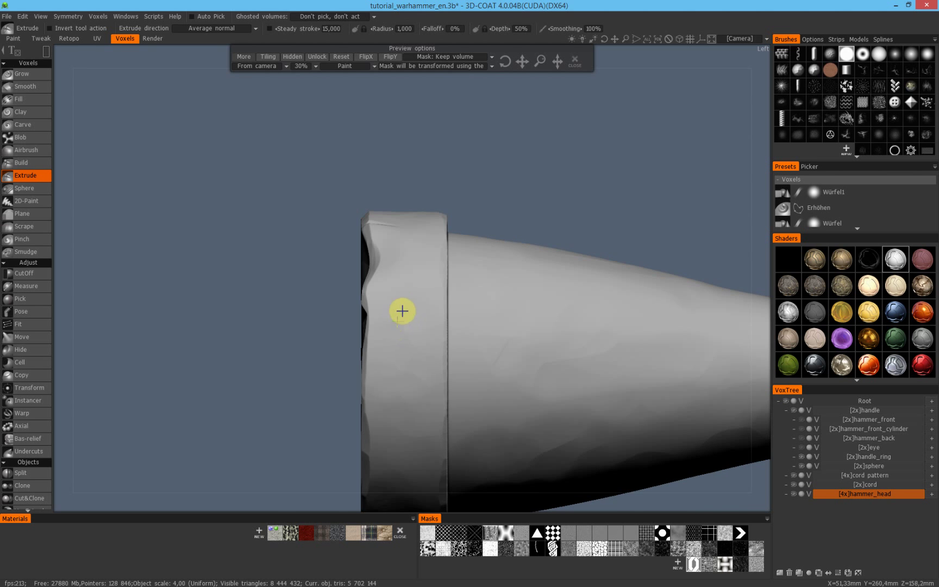
# Extrude the knot pattern through a rectangle on the middle and lower part of the ring, leaving its upper part plain
pyautogui.moveTo(403, 310); pyautogui.dragTo(320, 227, button='middle')
pyautogui.moveTo(481, 114); pyautogui.dragTo(455, 114, button='middle')
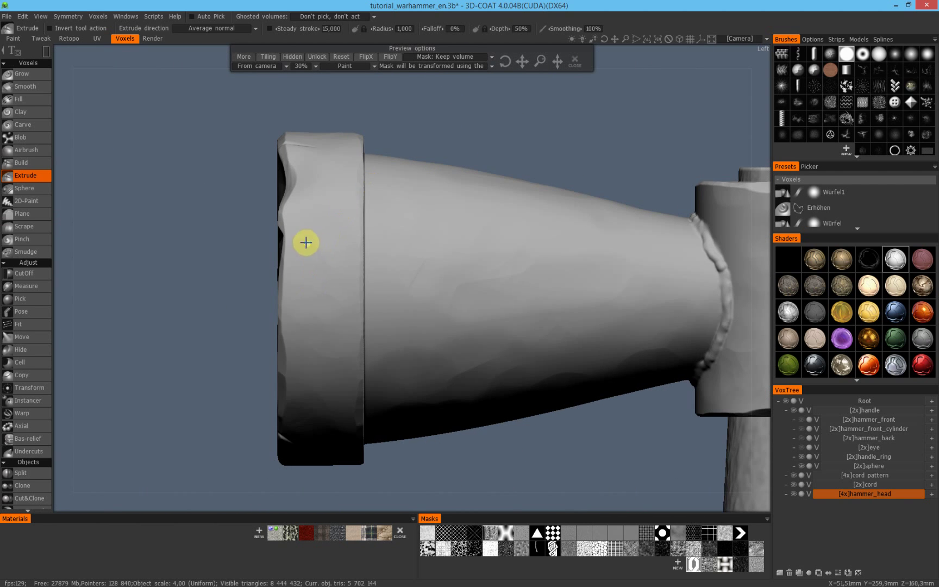
pyautogui.moveTo(295, 231)
pyautogui.mouseDown()
pyautogui.moveTo(331, 394)
pyautogui.moveTo(344, 399)
pyautogui.mouseUp()
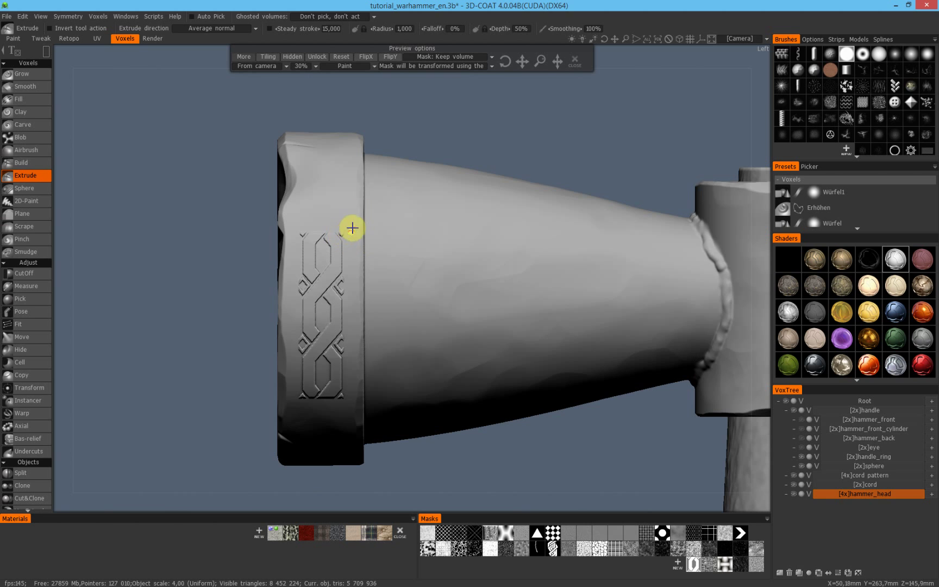
# Set the mask preview to Auto, tilt the model, and extrude a second knot-pattern section on the ring directly above the first
pyautogui.moveTo(423, 136); pyautogui.dragTo(416, 149, button='middle')
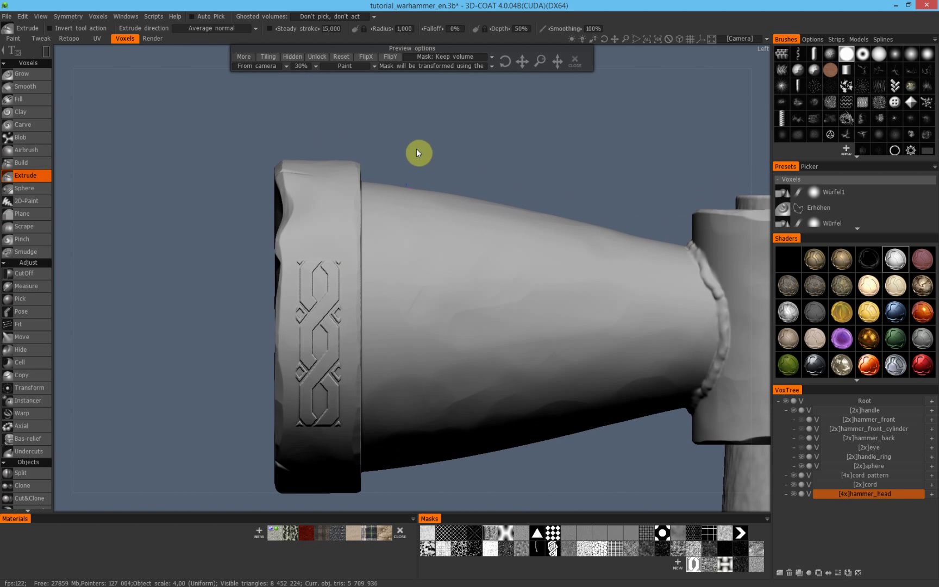
pyautogui.click(296, 58)
pyautogui.moveTo(457, 136); pyautogui.dragTo(452, 185)
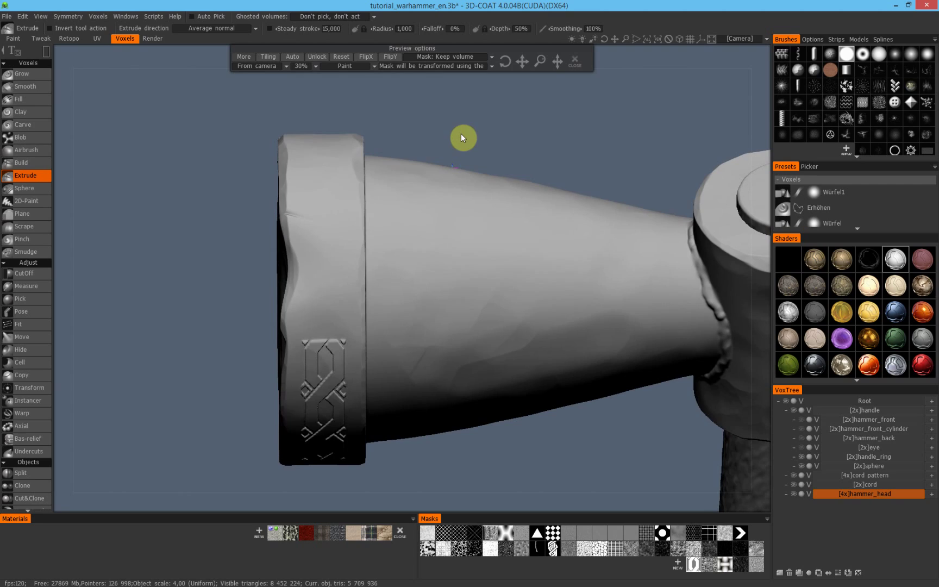
pyautogui.moveTo(461, 133); pyautogui.dragTo(460, 131)
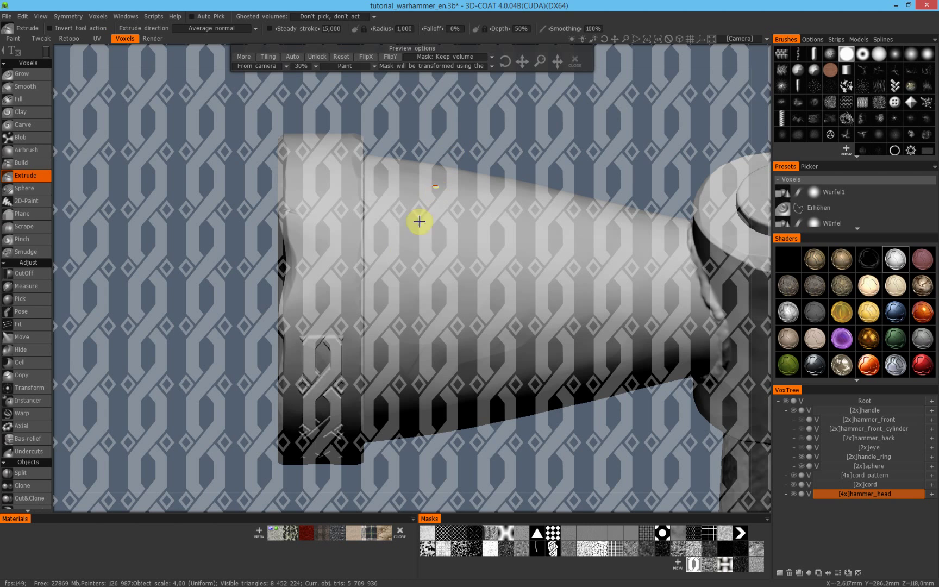
pyautogui.moveTo(446, 144); pyautogui.dragTo(445, 147, button='middle')
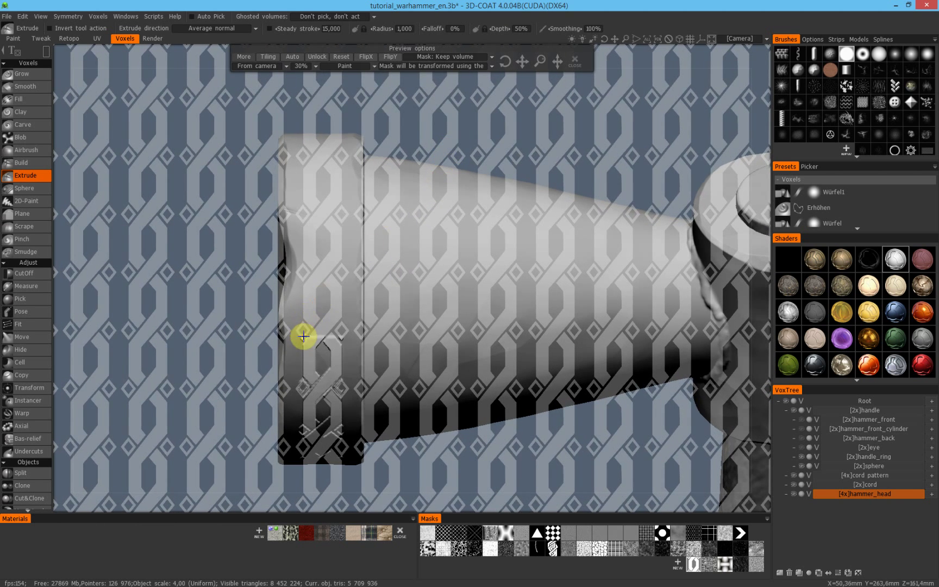
pyautogui.moveTo(294, 188); pyautogui.dragTo(346, 341)
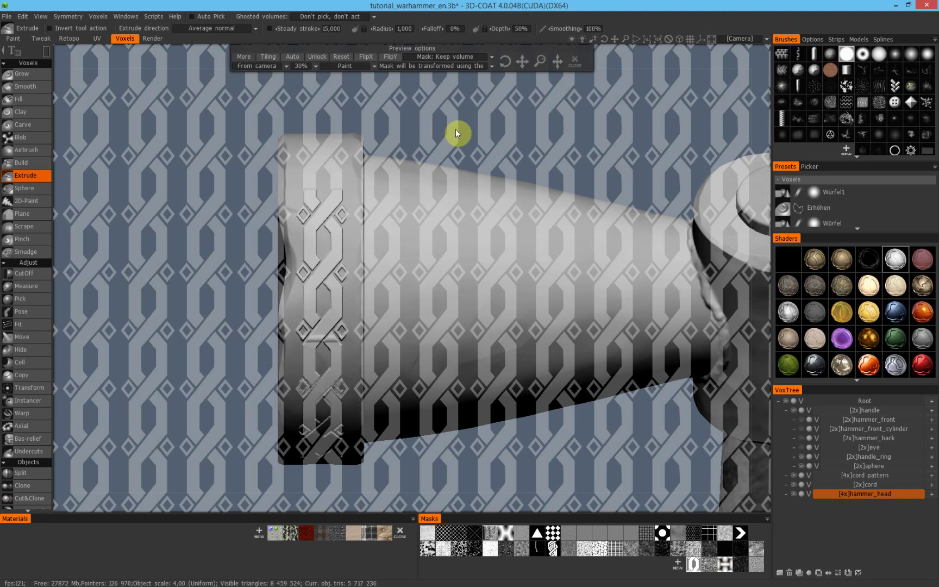
# Close the mask preview and examine the seam between the two knot-pattern sections on the ring
pyautogui.click(574, 64)
pyautogui.keyDown('alt'); pyautogui.moveTo(328, 321); pyautogui.dragTo(392, 195); pyautogui.keyUp('alt')
pyautogui.scroll(2, 462, 174)
pyautogui.moveTo(509, 159); pyautogui.dragTo(595, 101, button='middle')
pyautogui.scroll(2, 475, 158)
pyautogui.keyDown('alt'); pyautogui.moveTo(359, 263); pyautogui.dragTo(345, 325); pyautogui.keyUp('alt')
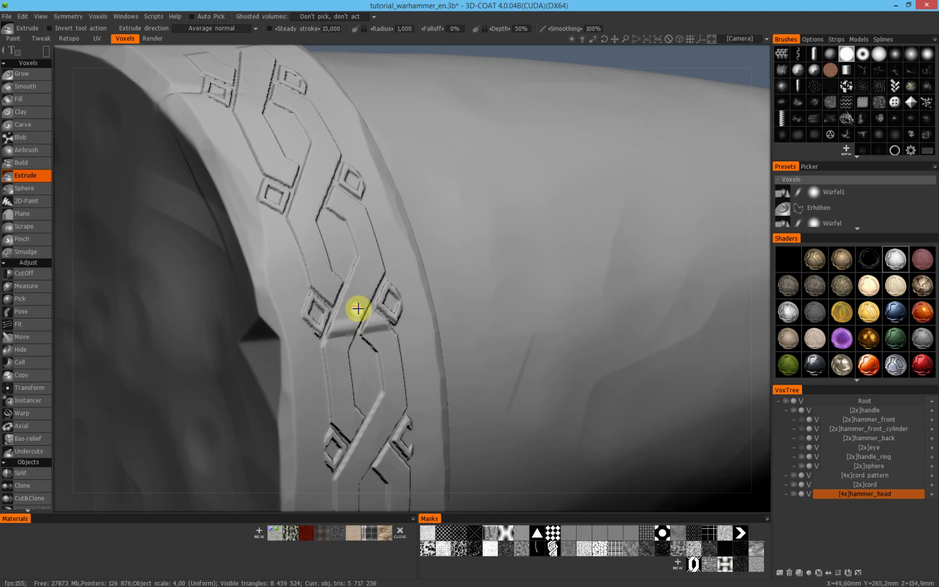
pyautogui.keyDown('alt'); pyautogui.moveTo(367, 180); pyautogui.dragTo(393, 216); pyautogui.keyUp('alt')
pyautogui.keyDown('alt'); pyautogui.moveTo(447, 188); pyautogui.dragTo(396, 185, button='middle'); pyautogui.keyUp('alt')
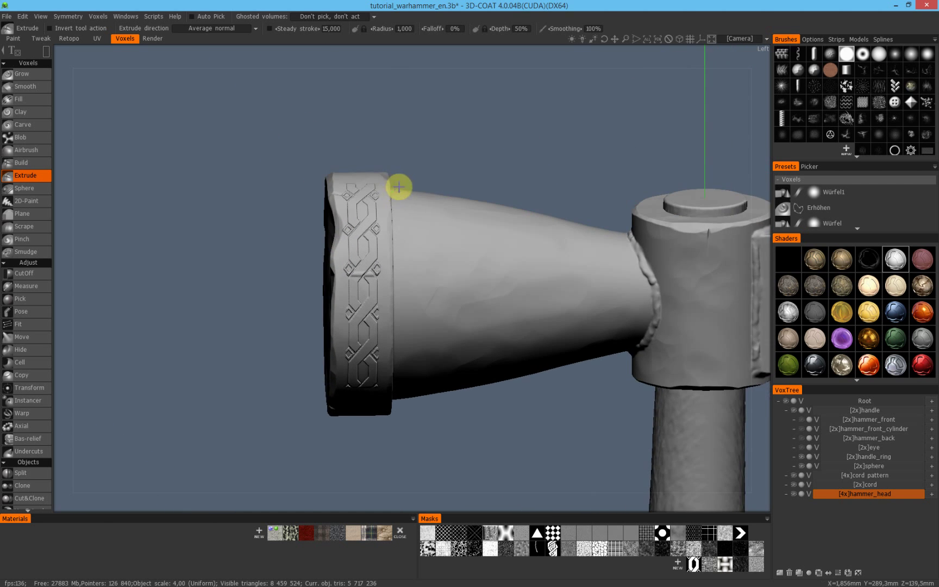
pyautogui.keyDown('alt'); pyautogui.moveTo(396, 185); pyautogui.dragTo(443, 202, button='right'); pyautogui.keyUp('alt')
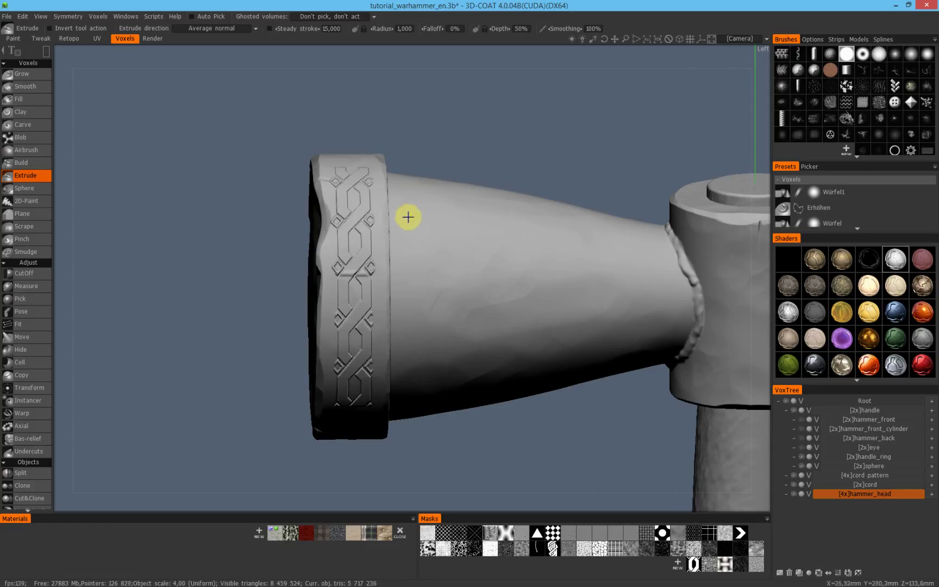
# Undo both knot-pattern sections extruded on the ring
pyautogui.hotkey('ctrl', 'z')
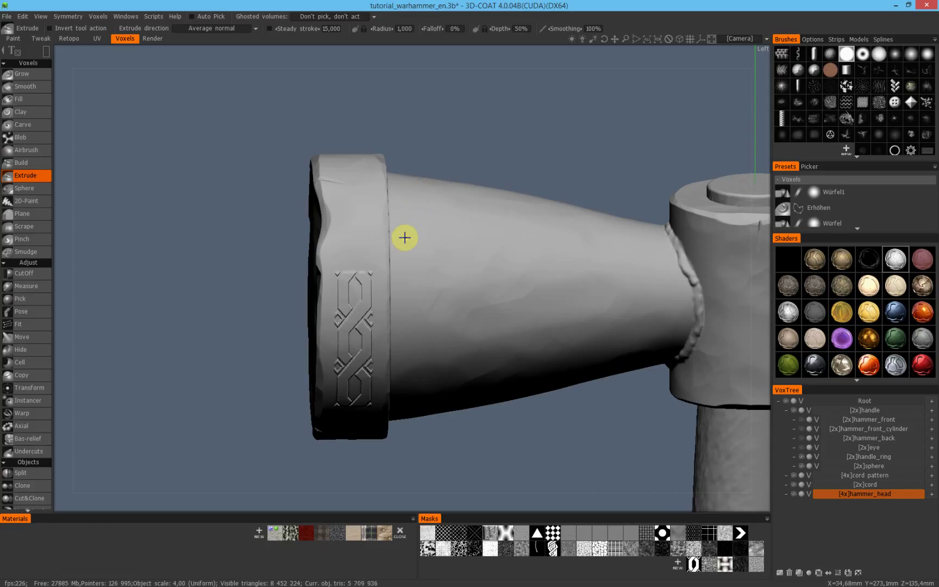
pyautogui.hotkey('ctrl', 'z')
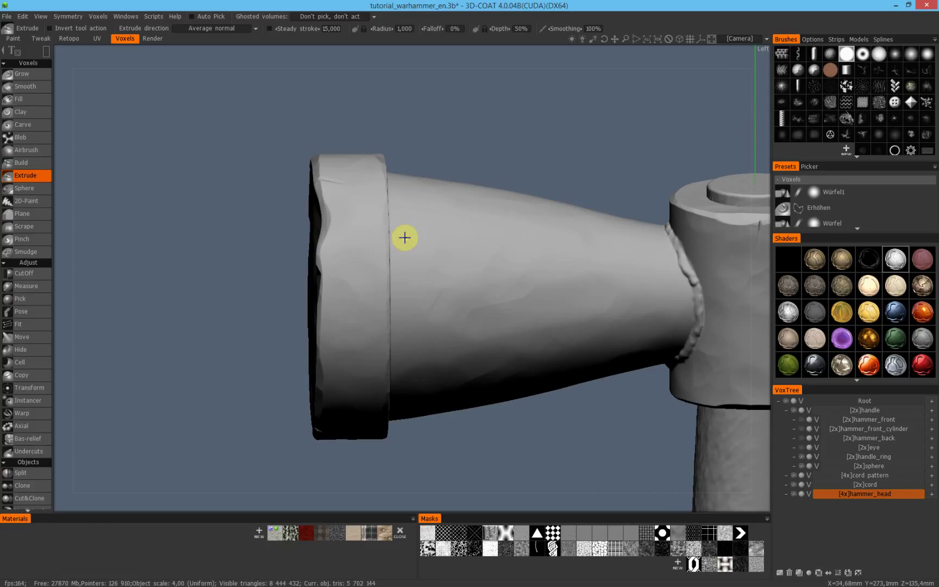
# Add a new voxel layer under Root and name it rune_helper
pyautogui.press('KP_4')
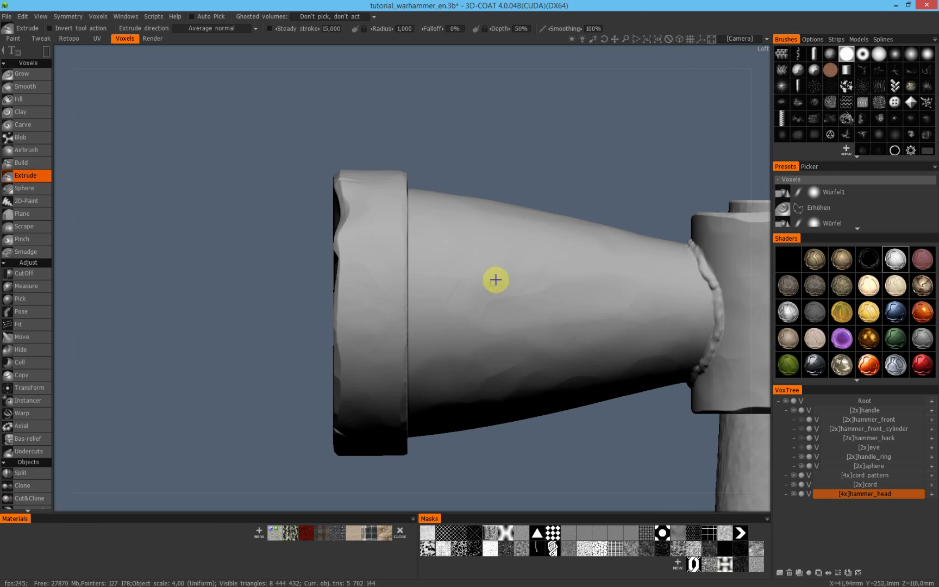
pyautogui.scroll(-5, 451, 275)
pyautogui.moveTo(392, 260); pyautogui.dragTo(340, 151, button='middle')
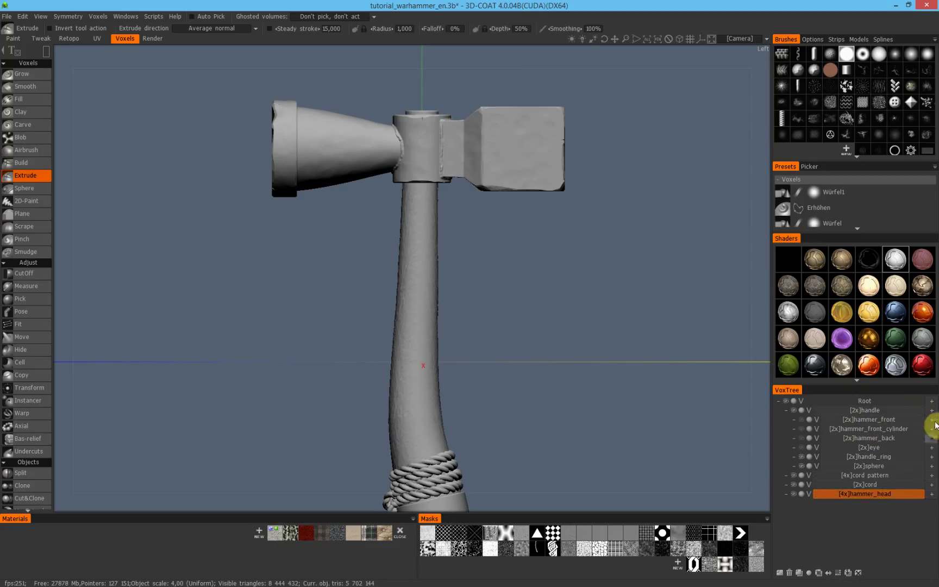
pyautogui.click(932, 402)
pyautogui.doubleClick(872, 504)
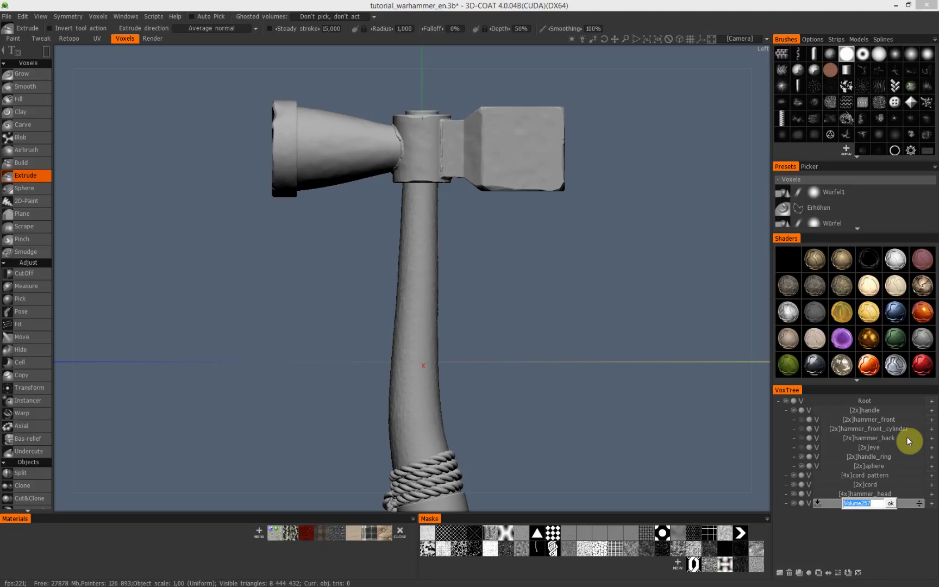
pyautogui.write('me')
pyautogui.press('Return')
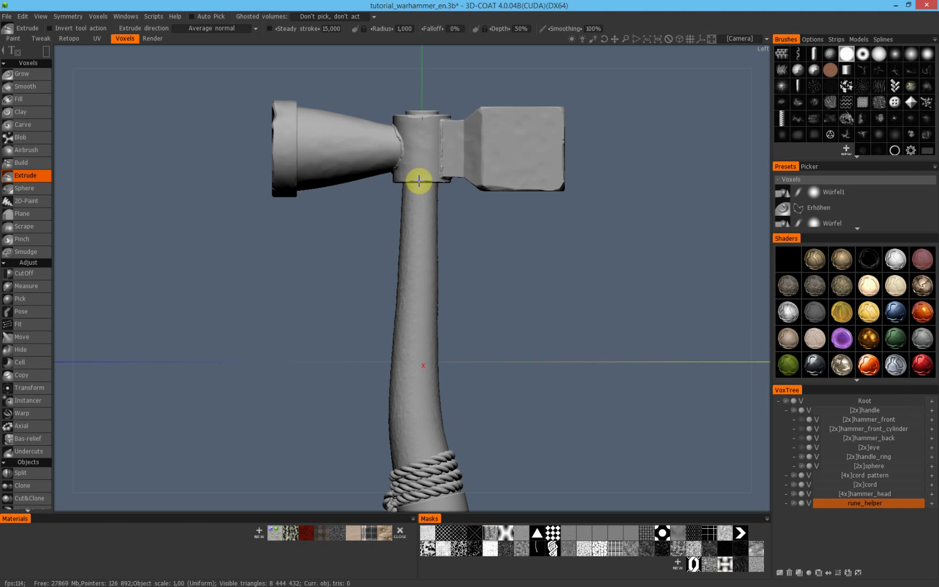
# Increase the resolution of the rune_helper layer twice, to 4x, accepting that it cannot be undone, and keep the layer selected
pyautogui.moveTo(370, 224); pyautogui.dragTo(413, 327, button='middle')
pyautogui.moveTo(482, 355); pyautogui.dragTo(428, 210, button='middle')
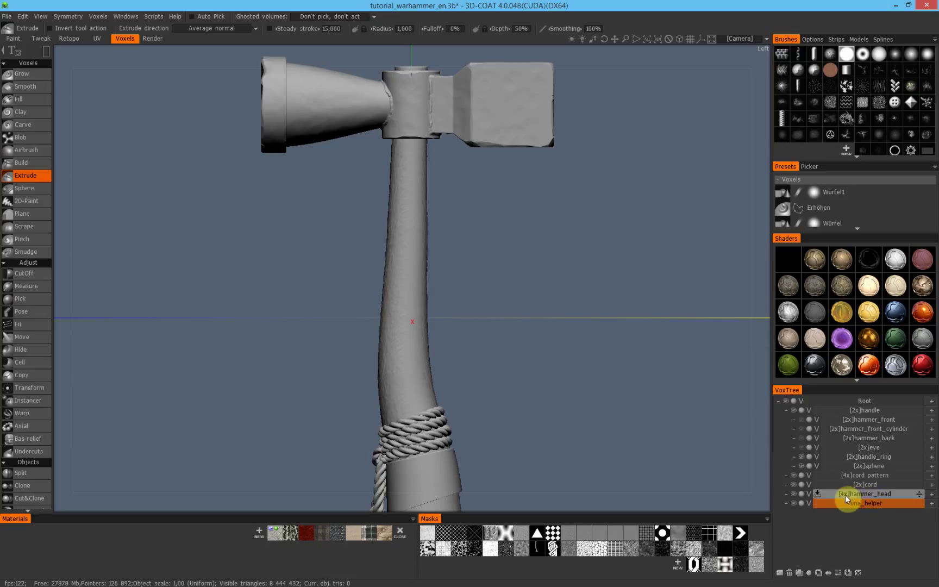
pyautogui.click(838, 572)
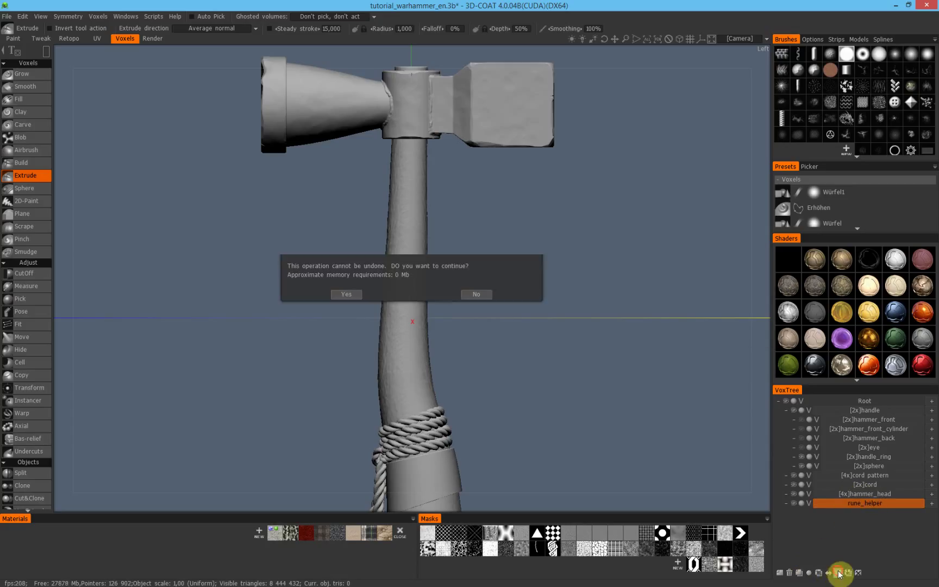
pyautogui.click(347, 294)
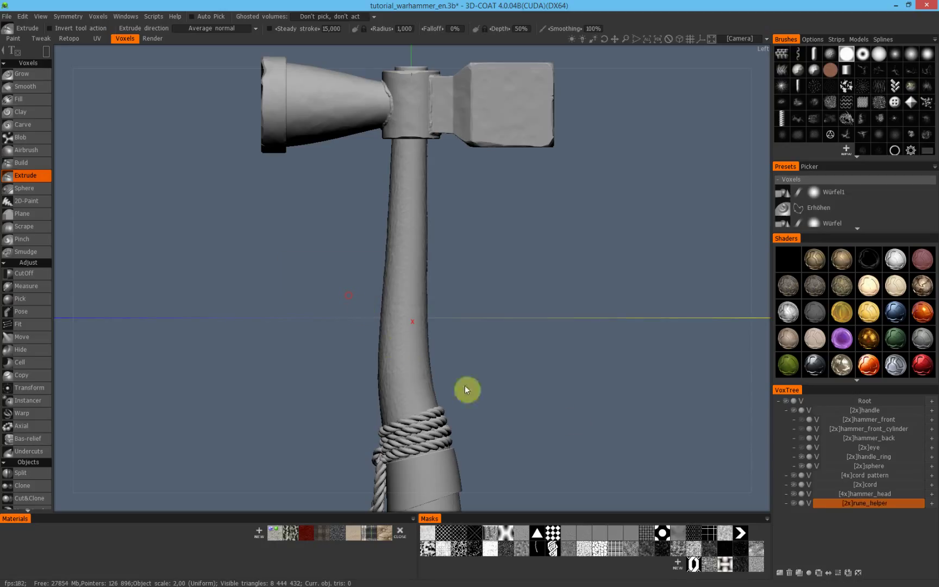
pyautogui.click(838, 572)
pyautogui.click(352, 298)
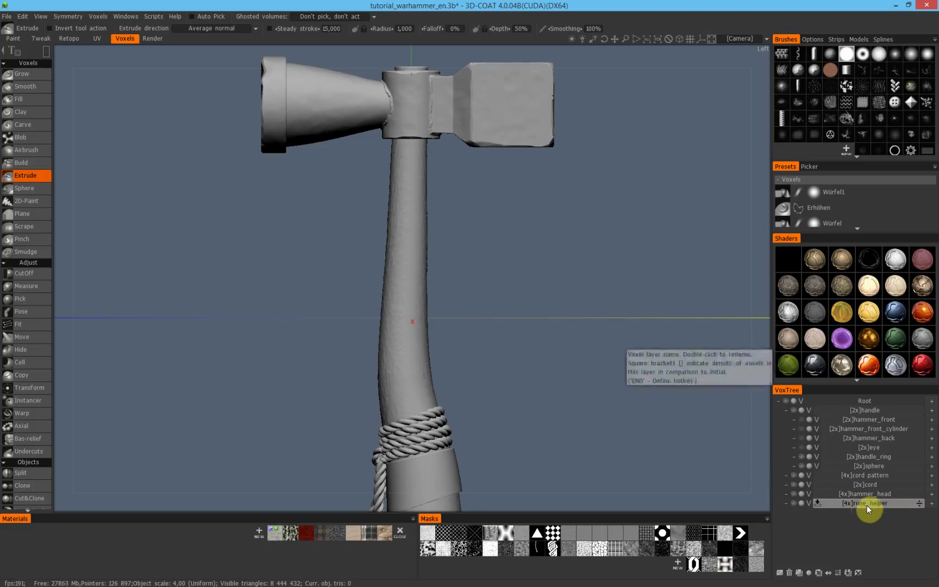
pyautogui.click(843, 503)
# Add a cube primitive about 91.4 units in size to the rune_helper layer, moved along Z to about 144, clear of the handle
pyautogui.moveTo(383, 323); pyautogui.dragTo(455, 360, button='middle')
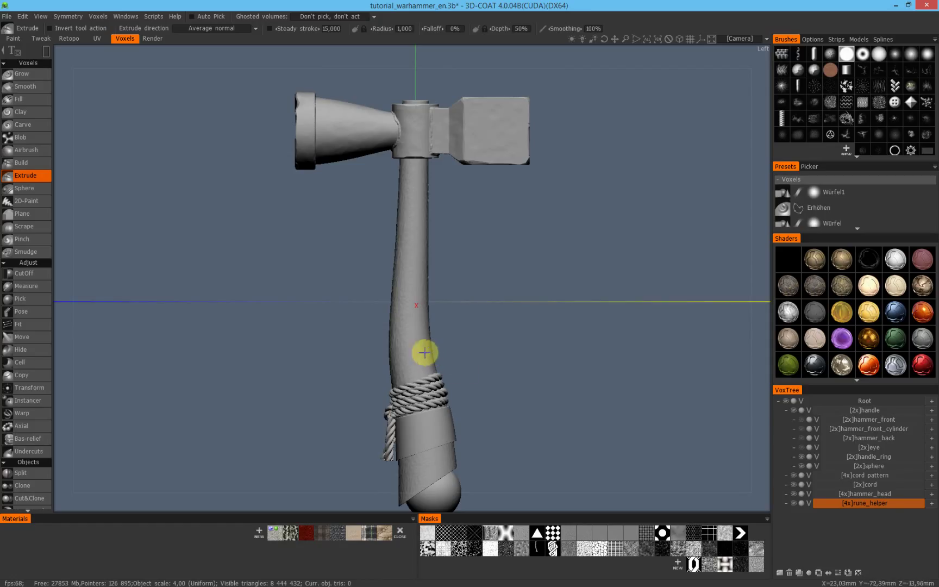
pyautogui.scroll(-5, 38, 323)
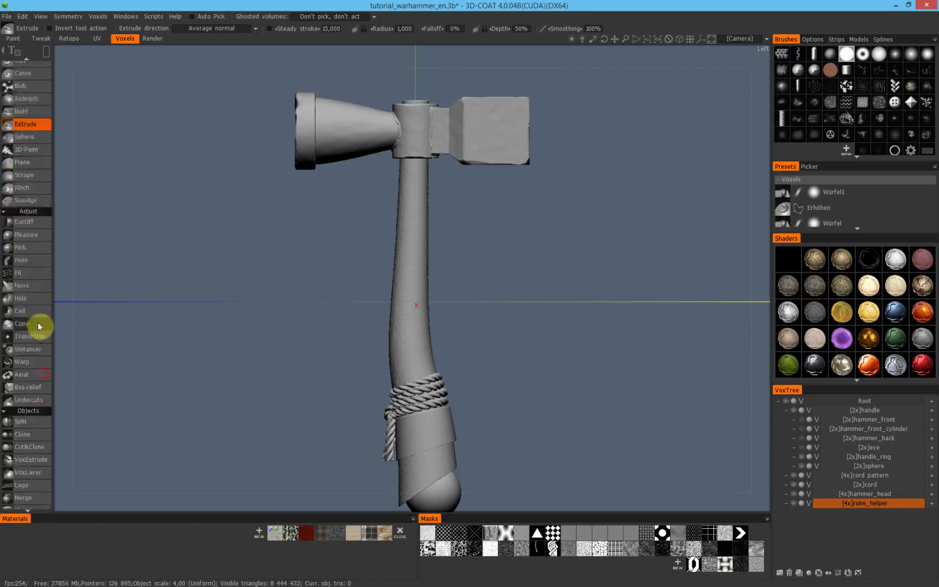
pyautogui.moveTo(44, 384); pyautogui.dragTo(39, 308)
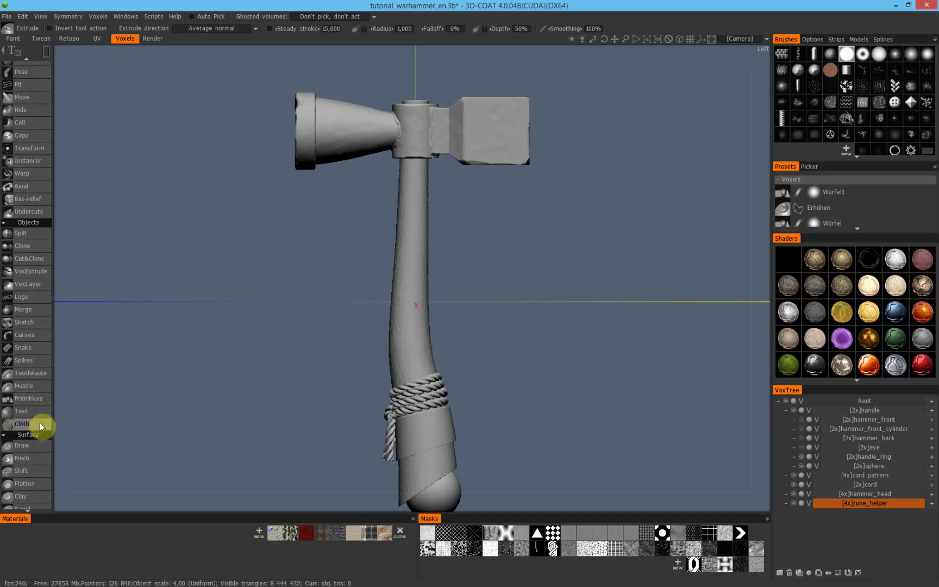
pyautogui.click(39, 399)
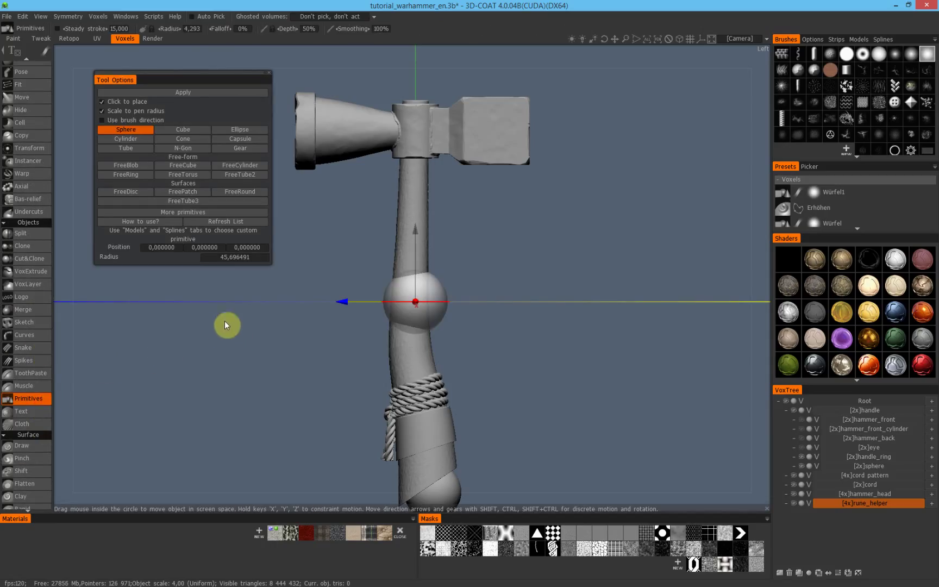
pyautogui.click(206, 132)
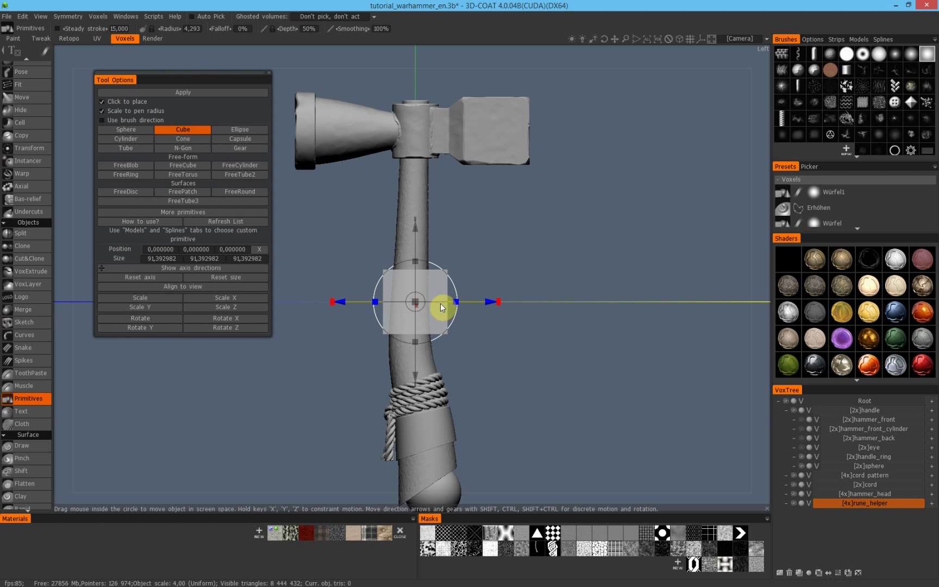
pyautogui.moveTo(489, 302); pyautogui.dragTo(382, 296)
pyautogui.moveTo(469, 248); pyautogui.dragTo(566, 254, button='middle')
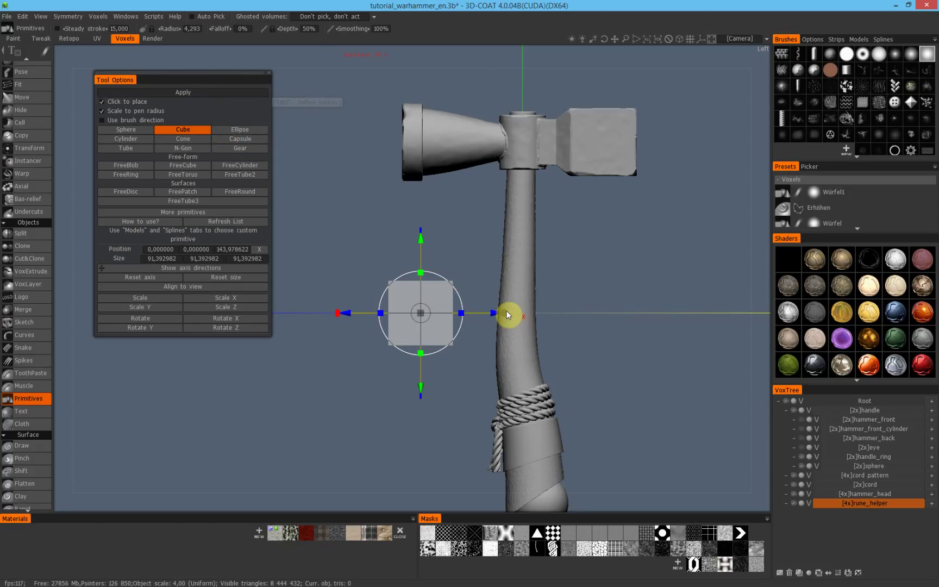
pyautogui.press('Return')
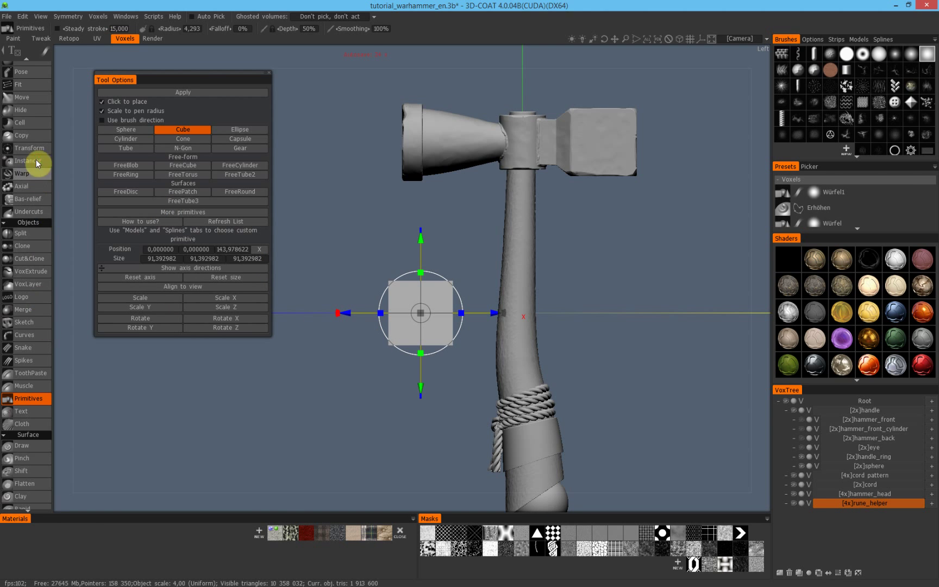
# Choose the Extrude tool and load the knot pattern as its mask over the cube's front face
pyautogui.scroll(3, 38, 290)
pyautogui.scroll(1, 37, 301)
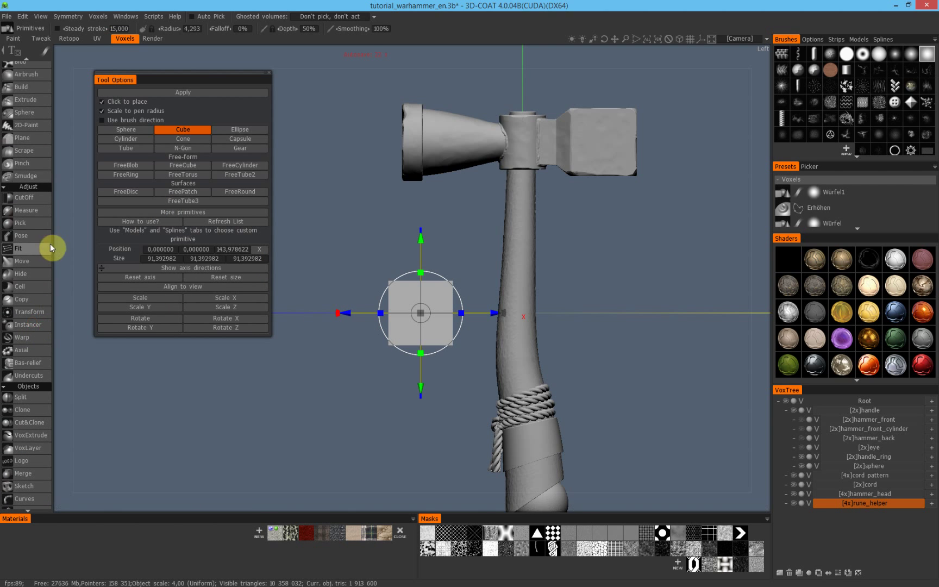
pyautogui.click(27, 99)
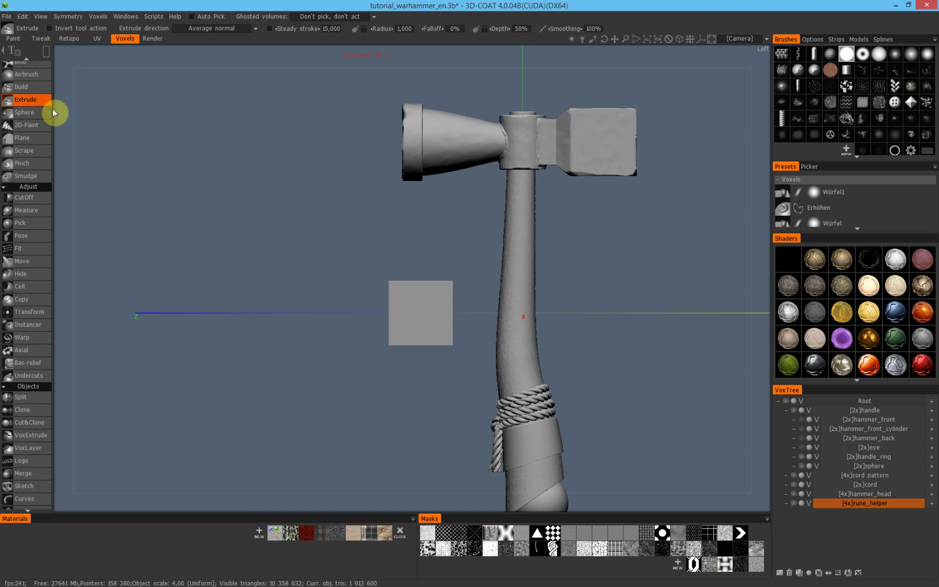
pyautogui.moveTo(349, 294); pyautogui.dragTo(470, 321, button='right')
pyautogui.keyDown('alt'); pyautogui.moveTo(427, 303); pyautogui.dragTo(505, 321); pyautogui.keyUp('alt')
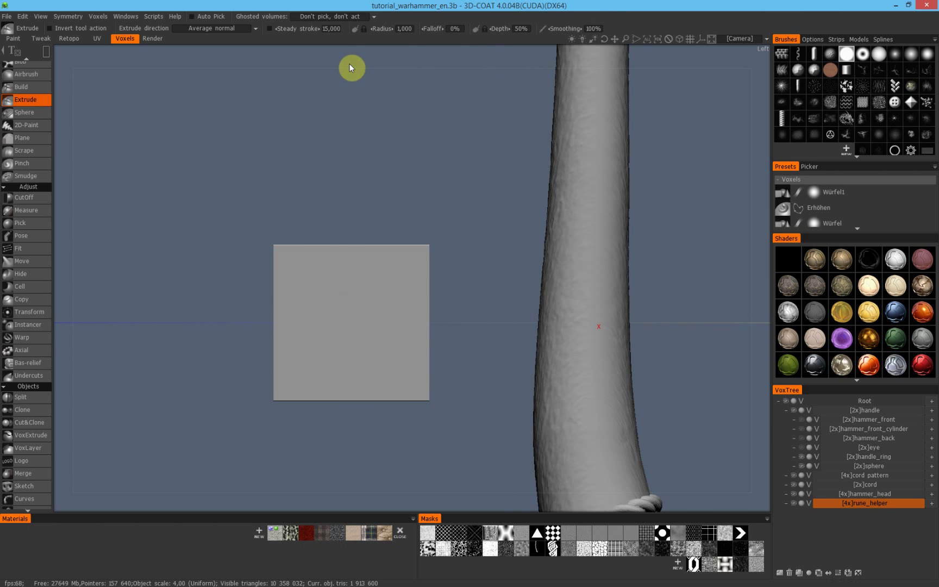
pyautogui.click(703, 564)
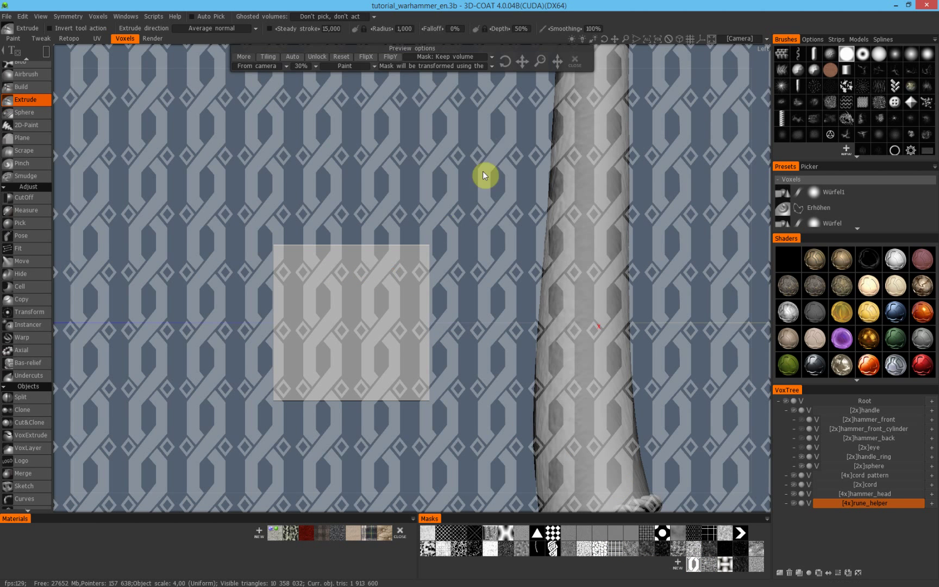
# Shift the knot-pattern mask vertically over the cube so complete knot tiles lie well within its face
pyautogui.moveTo(431, 180); pyautogui.dragTo(490, 168, button='right')
pyautogui.scroll(5, 467, 172)
pyautogui.moveTo(493, 188); pyautogui.dragTo(548, 124, button='middle')
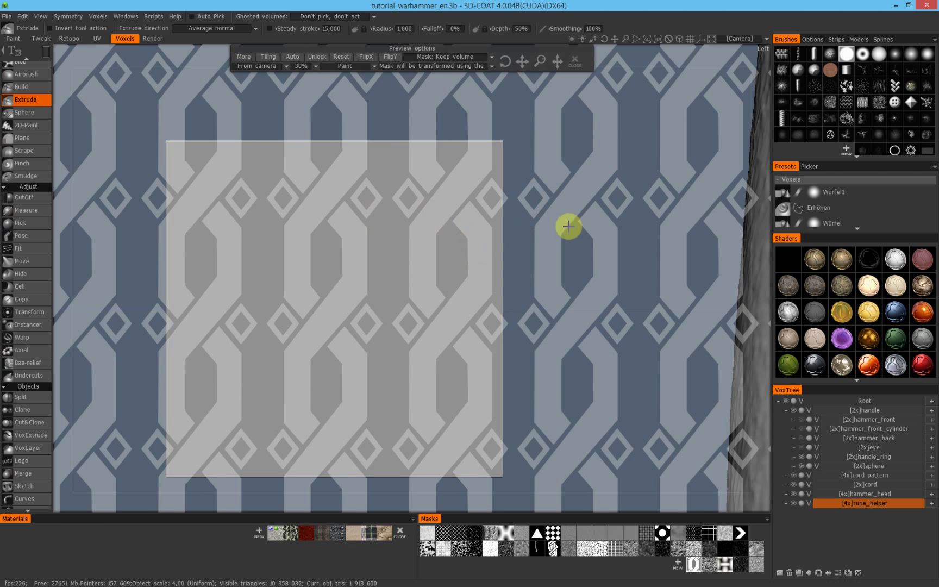
pyautogui.moveTo(568, 226); pyautogui.dragTo(565, 230, button='middle')
pyautogui.moveTo(541, 250); pyautogui.dragTo(543, 291)
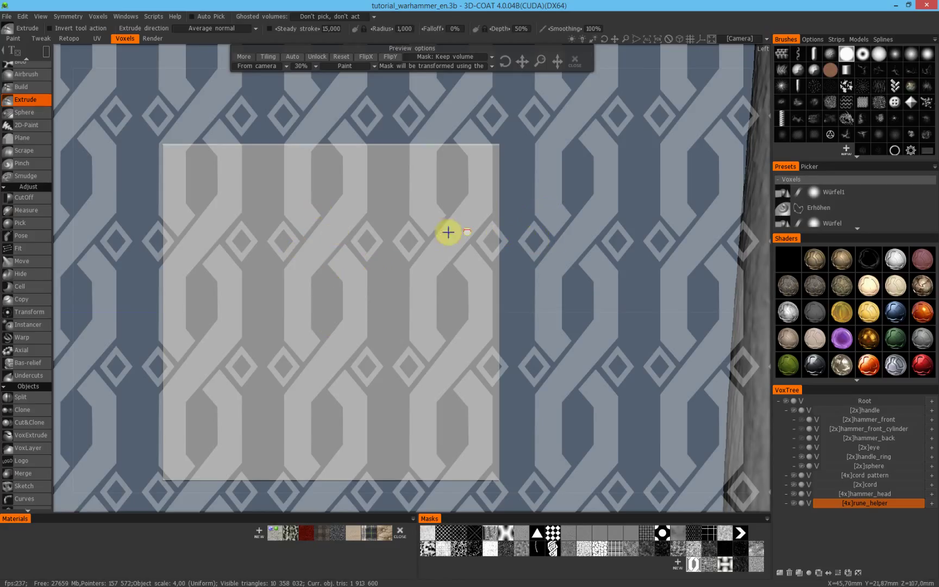
# Draw a closed four-point spline outline around one knot tile, with its corners between the neighbouring diamonds
pyautogui.click(46, 53)
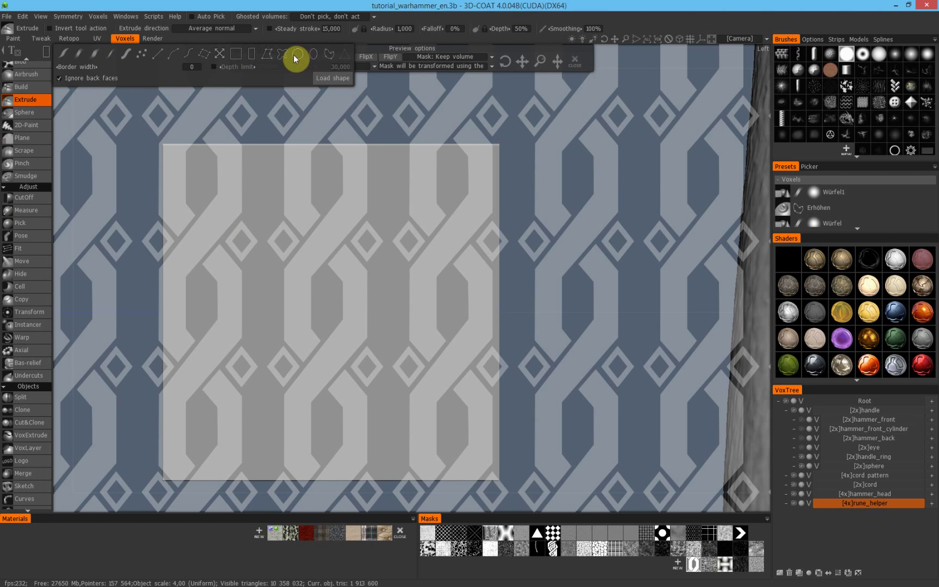
pyautogui.click(327, 53)
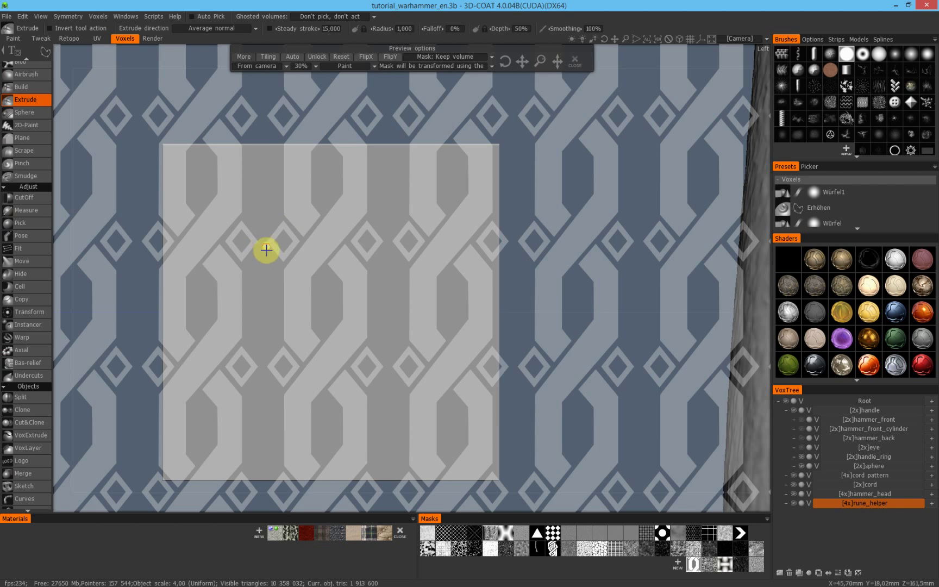
pyautogui.click(261, 242)
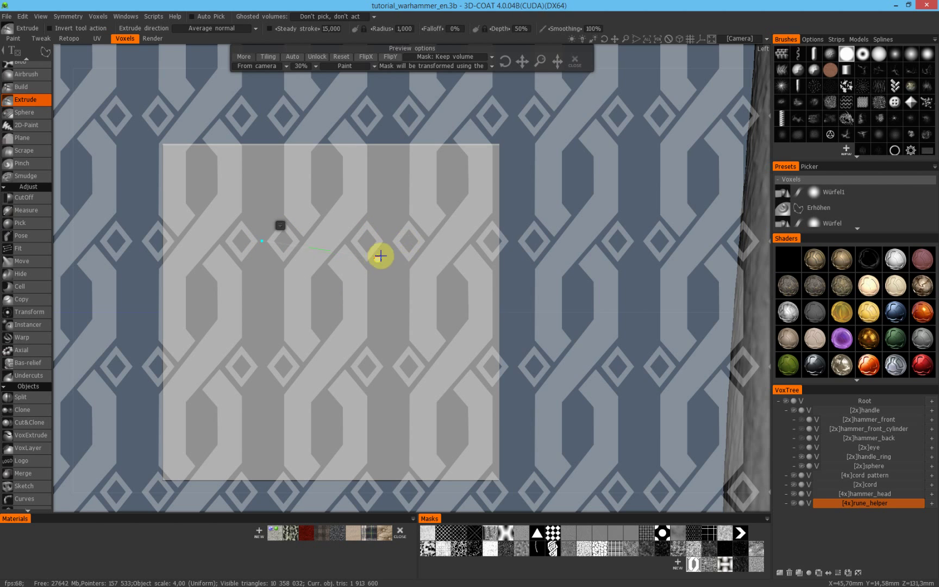
pyautogui.click(389, 240)
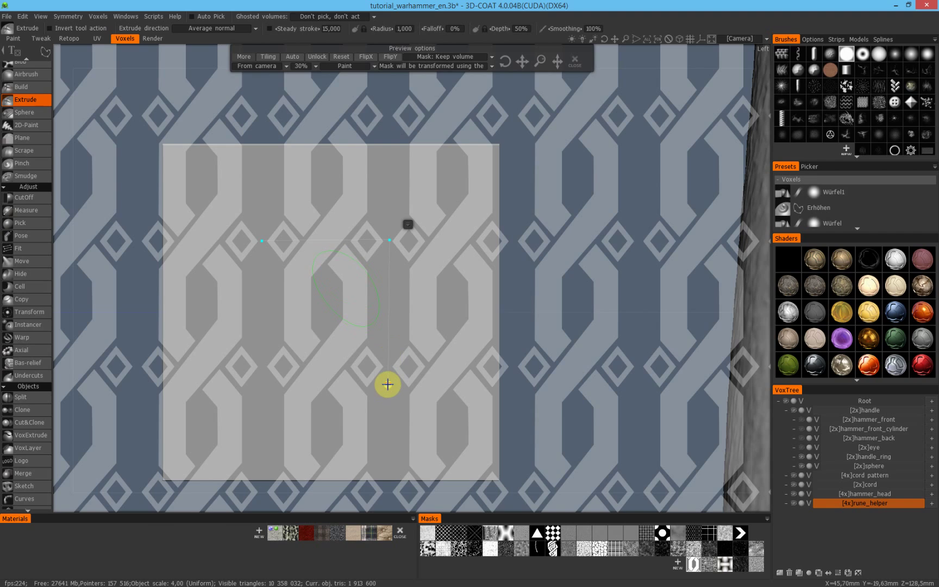
pyautogui.click(388, 369)
pyautogui.click(260, 369)
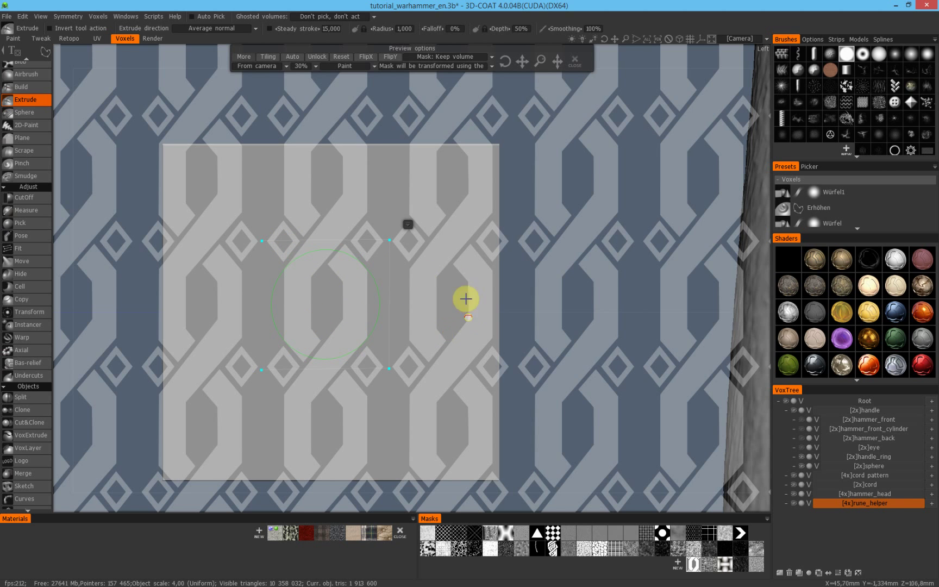
# Convert the curved spline outline into a square with straight edges and sharp corners at its four points
pyautogui.keyDown('alt'); pyautogui.moveTo(439, 274); pyautogui.dragTo(455, 302); pyautogui.keyUp('alt')
pyautogui.press('KP_4')
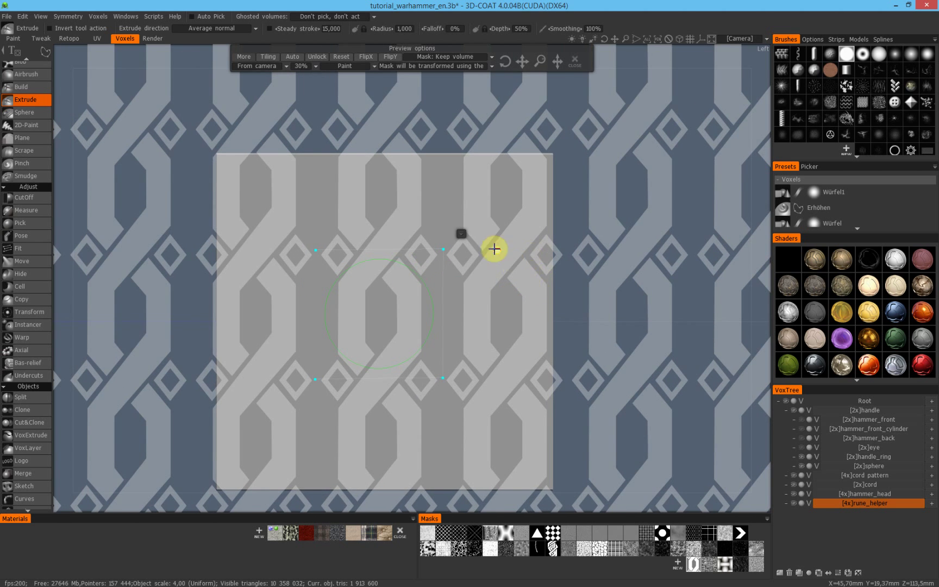
pyautogui.rightClick(466, 239)
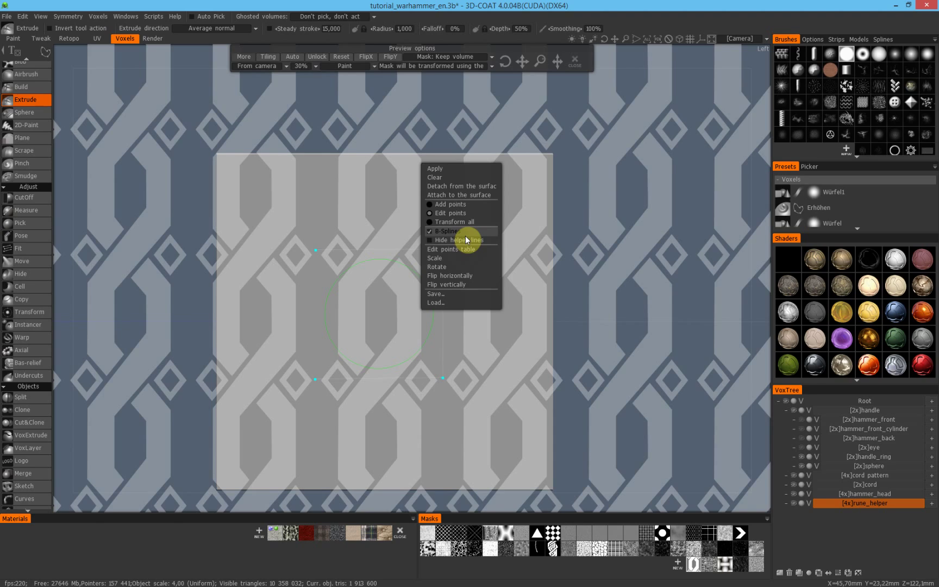
pyautogui.rightClick(461, 235)
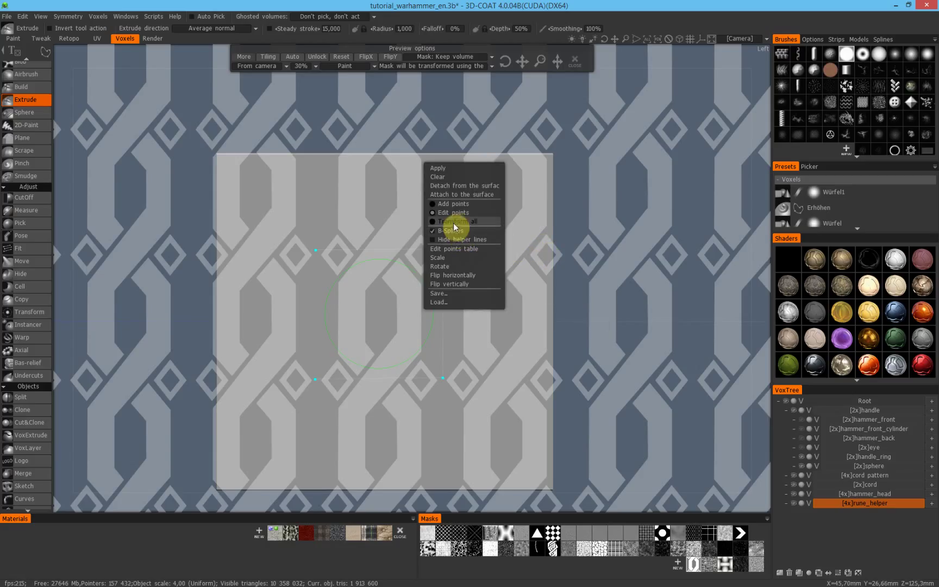
pyautogui.moveTo(461, 234)
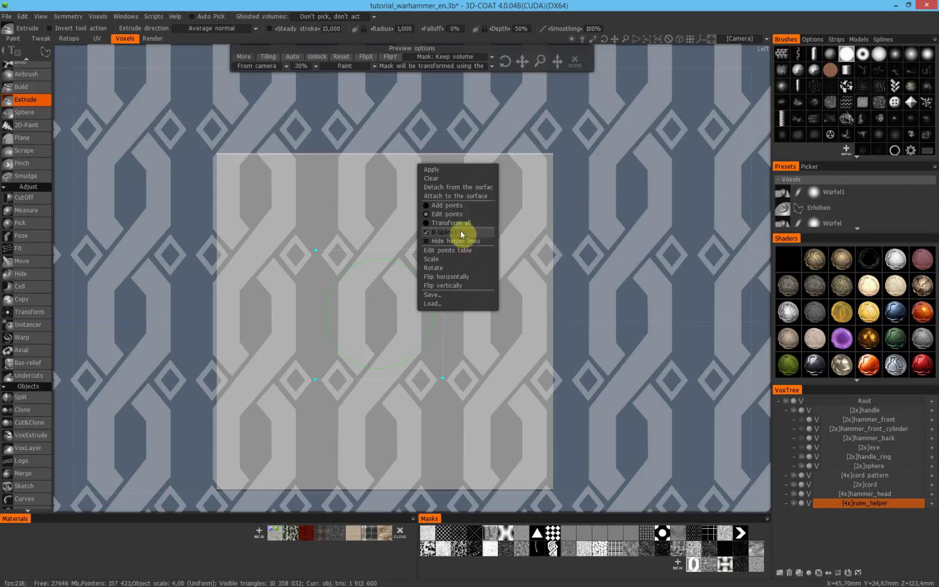
pyautogui.click(467, 196)
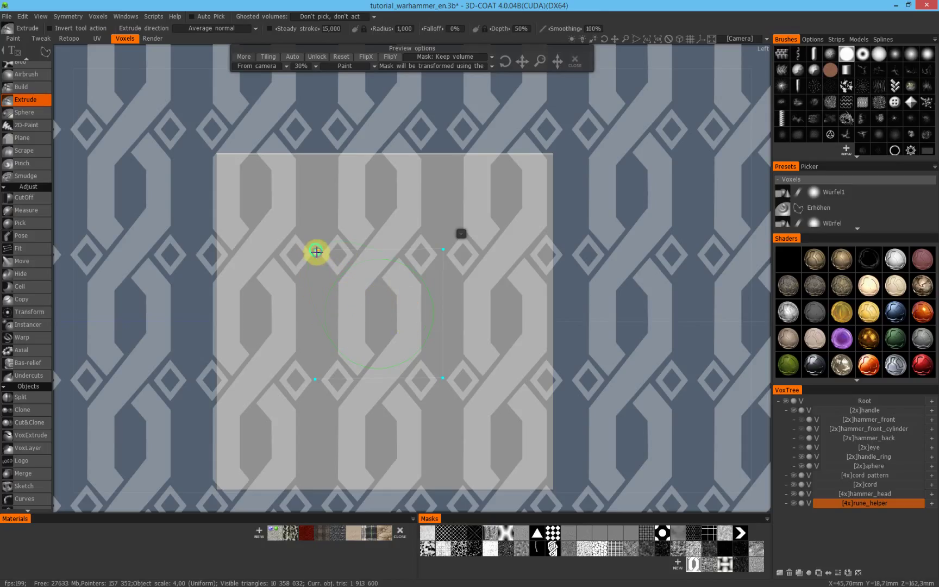
pyautogui.click(316, 252)
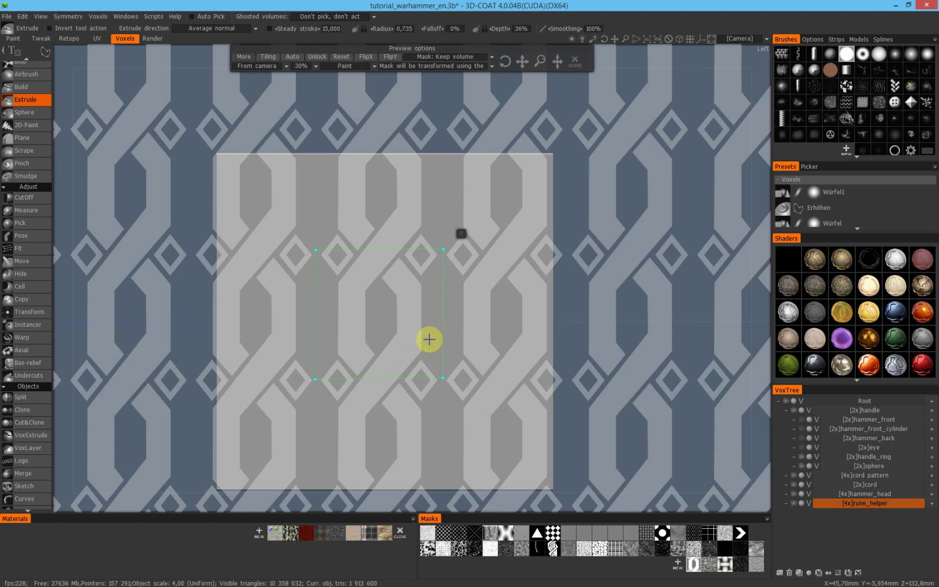
# Reposition the outline's corner points so each sits midway between neighbouring diamonds and level with their centres
pyautogui.scroll(2, 494, 348)
pyautogui.moveTo(490, 294); pyautogui.dragTo(465, 244, button='middle')
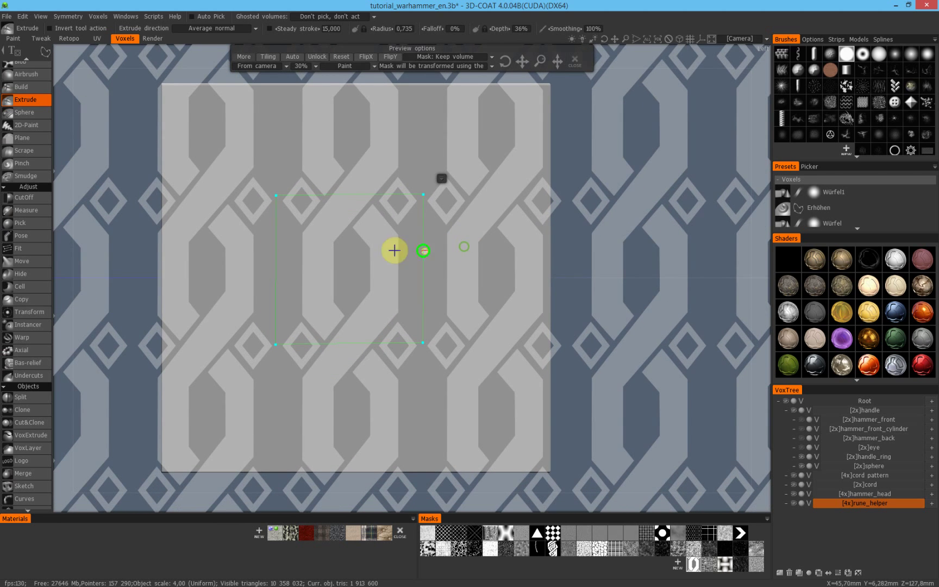
pyautogui.moveTo(275, 195); pyautogui.dragTo(280, 204)
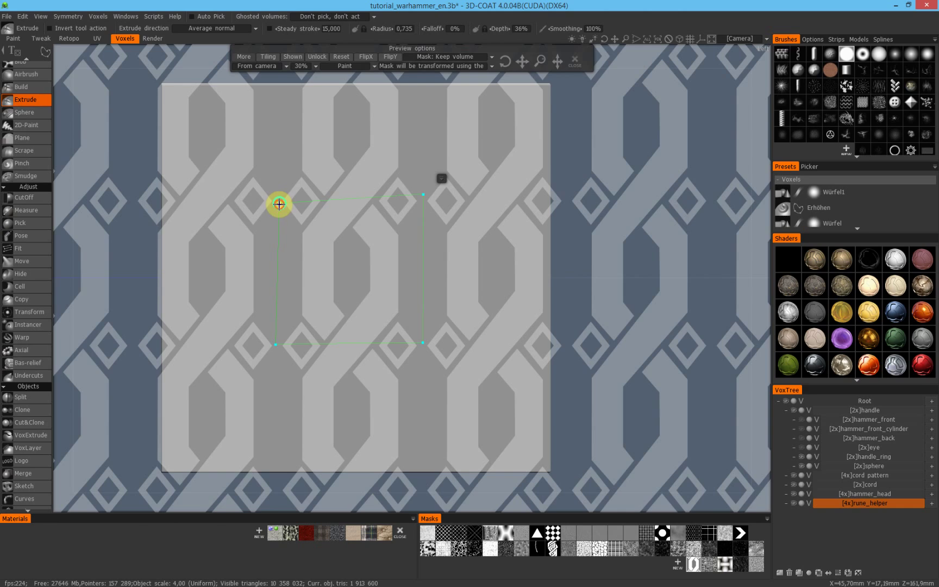
pyautogui.moveTo(280, 201); pyautogui.dragTo(478, 217)
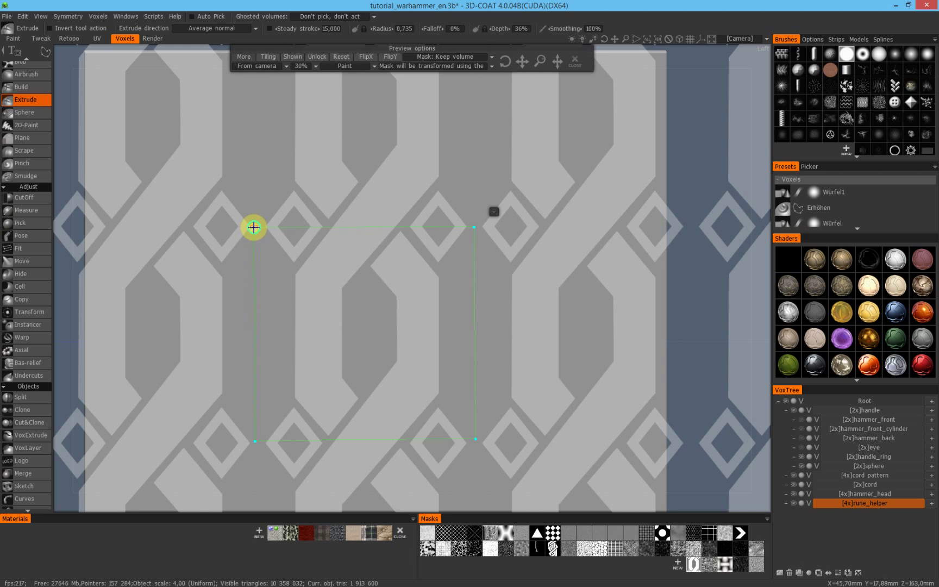
pyautogui.moveTo(414, 355); pyautogui.dragTo(396, 319, button='middle')
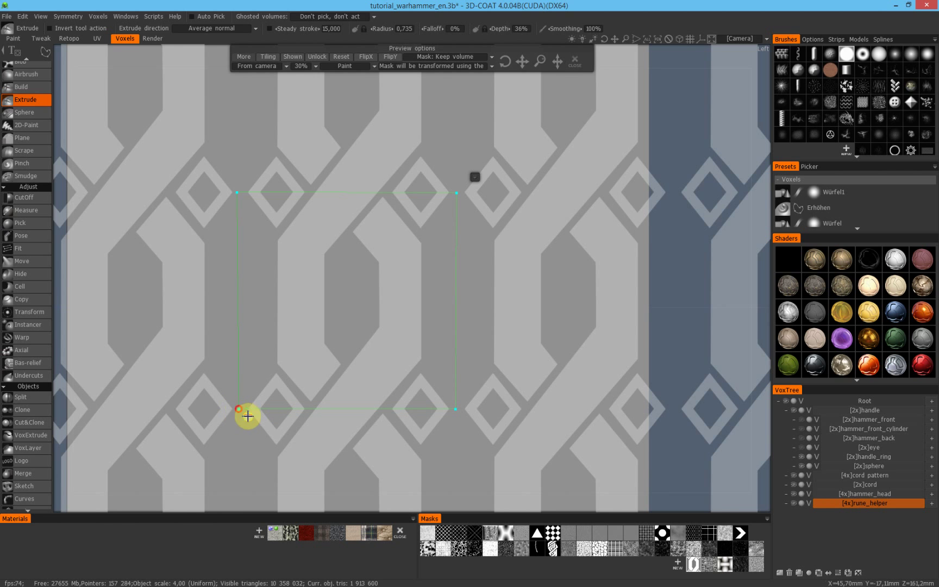
# Examine at close range how the outline's corner points line up with the gaps between the diamonds
pyautogui.moveTo(474, 434); pyautogui.dragTo(582, 413, button='right')
pyautogui.moveTo(576, 386); pyautogui.dragTo(519, 179, button='middle')
pyautogui.moveTo(471, 303); pyautogui.dragTo(617, 306, button='right')
pyautogui.moveTo(541, 331); pyautogui.dragTo(658, 300, button='middle')
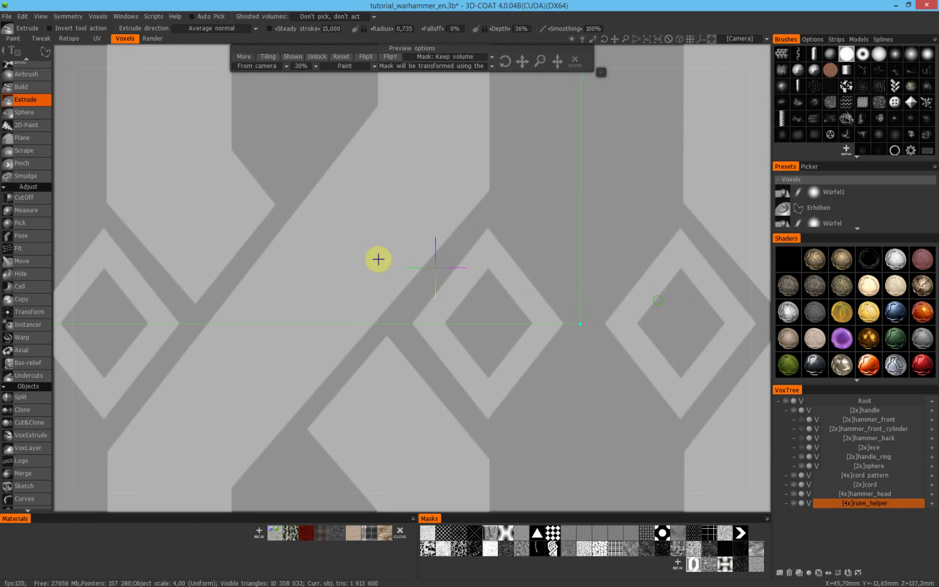
pyautogui.moveTo(330, 258); pyautogui.dragTo(493, 270, button='middle')
pyautogui.moveTo(493, 193); pyautogui.dragTo(456, 402, button='middle')
pyautogui.moveTo(477, 215); pyautogui.dragTo(458, 420, button='middle')
pyautogui.moveTo(496, 235); pyautogui.dragTo(482, 342, button='middle')
pyautogui.moveTo(678, 279); pyautogui.dragTo(678, 278, button='middle')
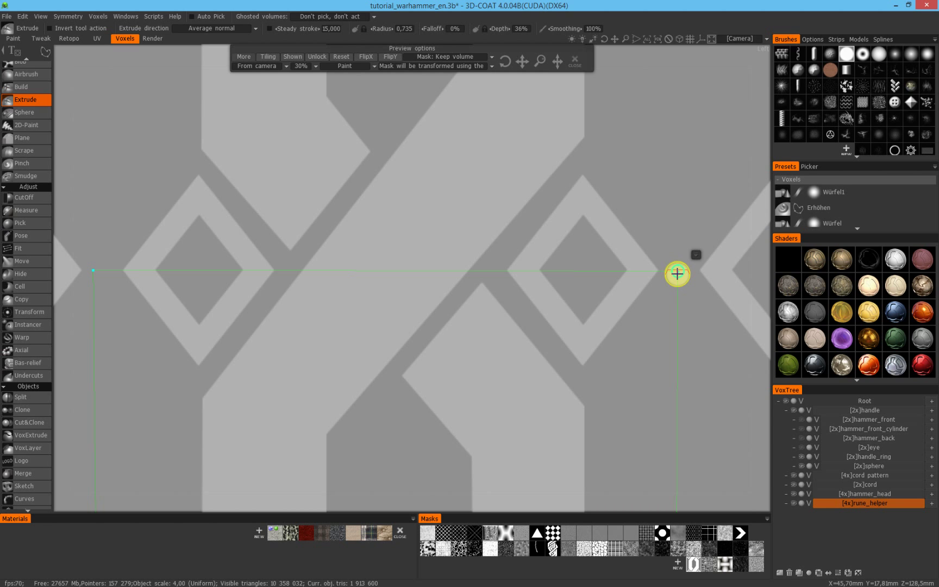
pyautogui.moveTo(677, 270); pyautogui.dragTo(480, 343, button='right')
pyautogui.moveTo(480, 343); pyautogui.dragTo(489, 333, button='middle')
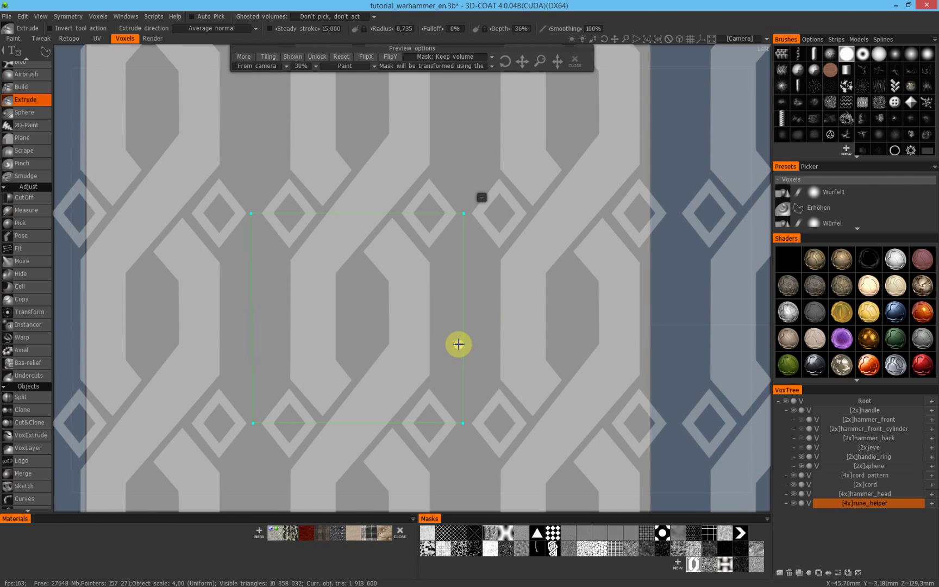
pyautogui.moveTo(504, 330); pyautogui.dragTo(352, 301, button='right')
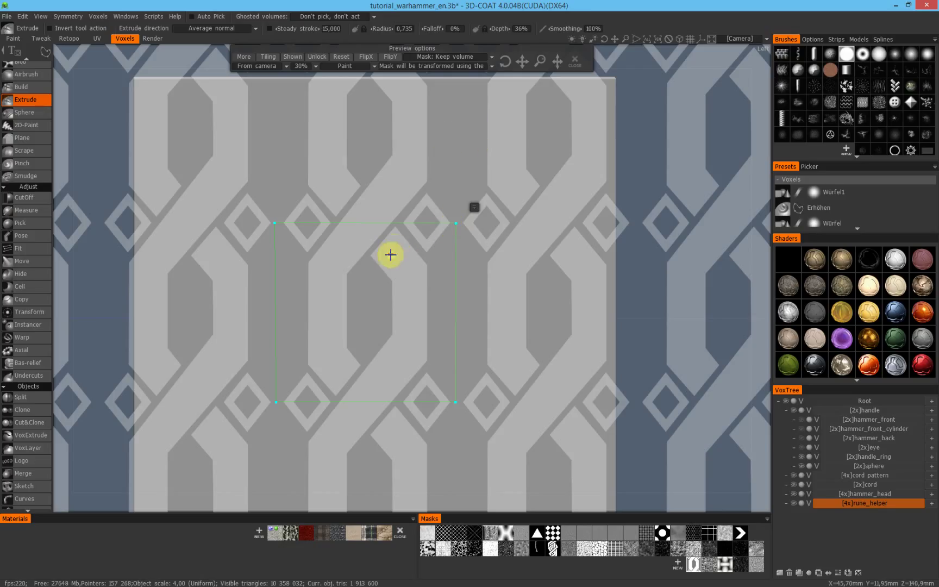
# Try 500% and 100% as the Extrude depth
pyautogui.click(523, 29)
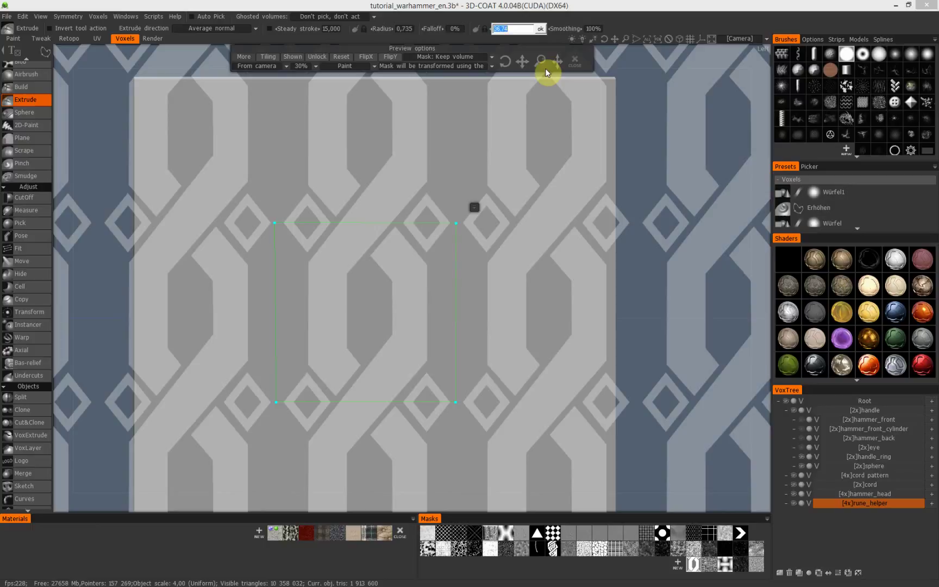
pyautogui.write('500')
pyautogui.press('Return')
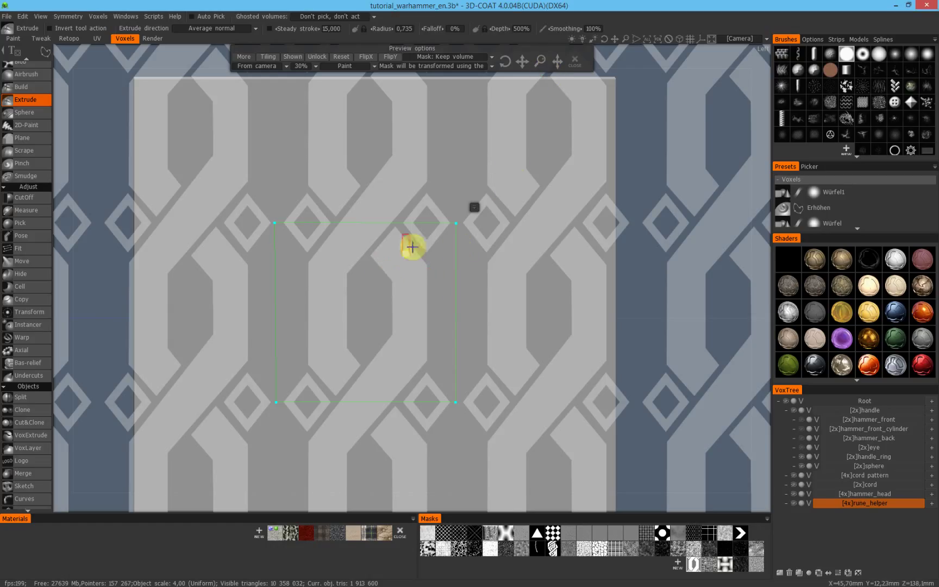
pyautogui.click(523, 29)
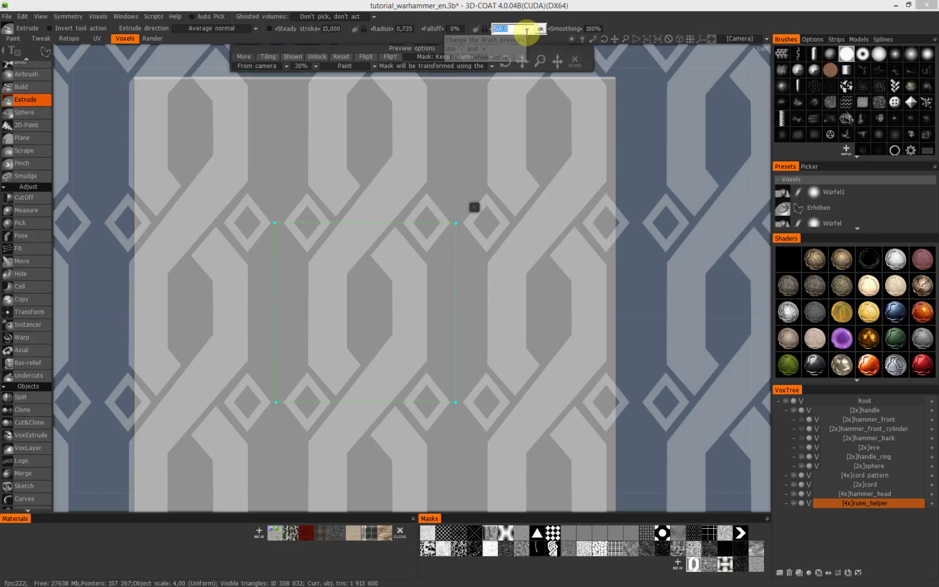
pyautogui.write('100')
pyautogui.press('Return')
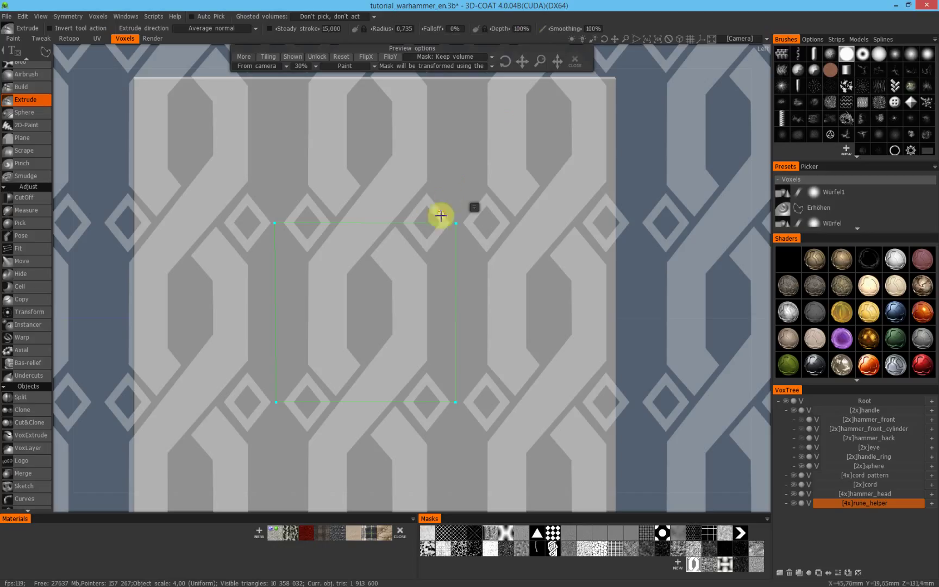
# Set the Extrude depth to 1000% and extrude the masked knot tile inside the square spline outline
pyautogui.click(523, 28)
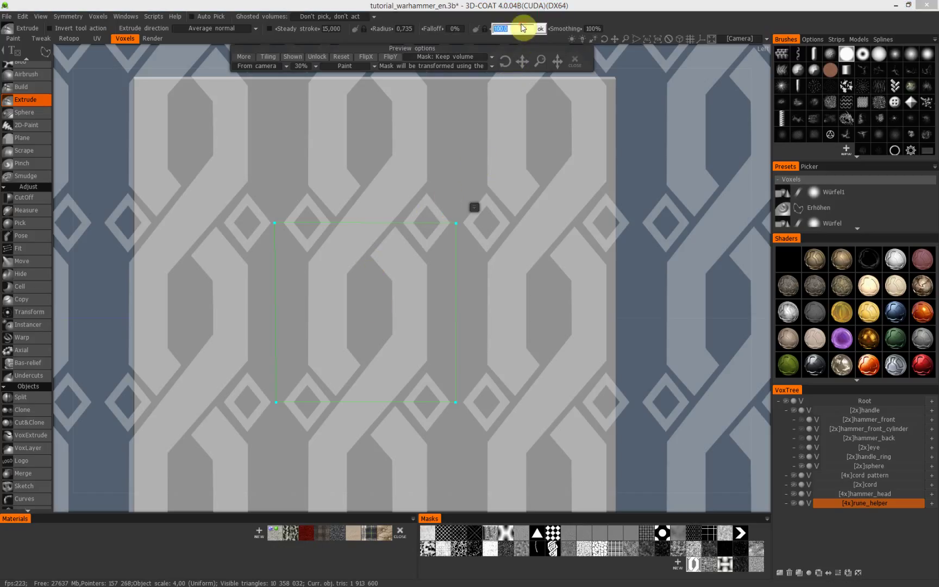
pyautogui.write('1000')
pyautogui.press('Return')
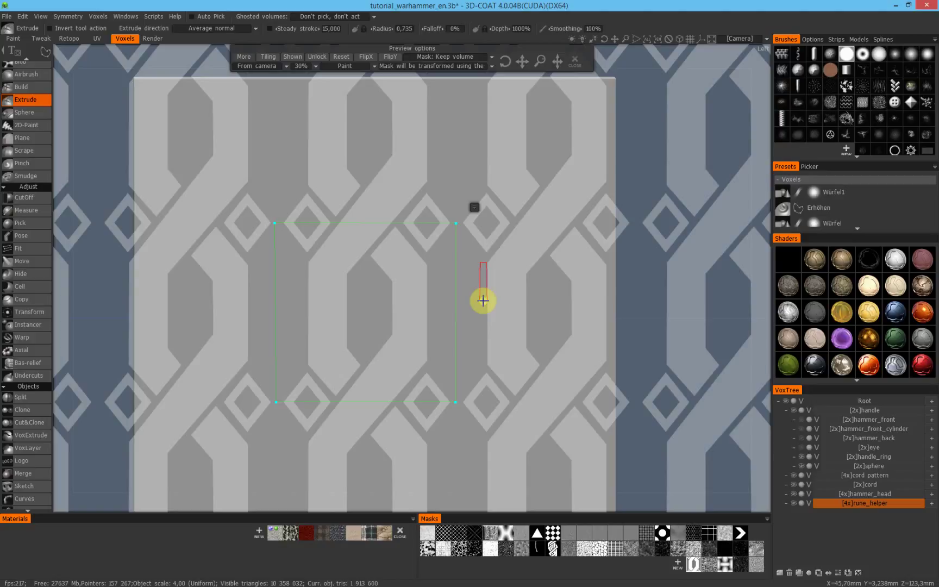
pyautogui.press('Return')
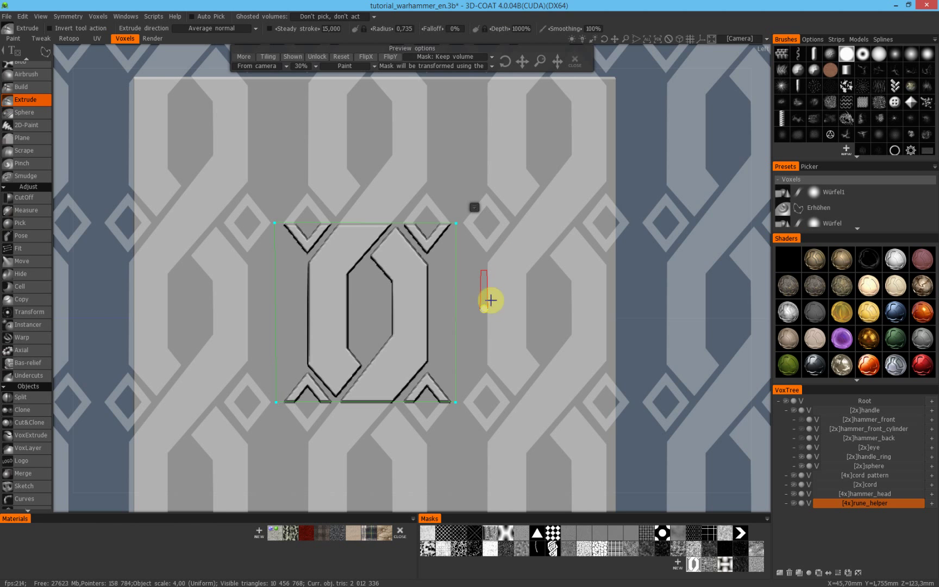
pyautogui.keyDown('alt'); pyautogui.moveTo(358, 296); pyautogui.dragTo(516, 294); pyautogui.keyUp('alt')
pyautogui.moveTo(516, 294); pyautogui.dragTo(357, 306, button='right')
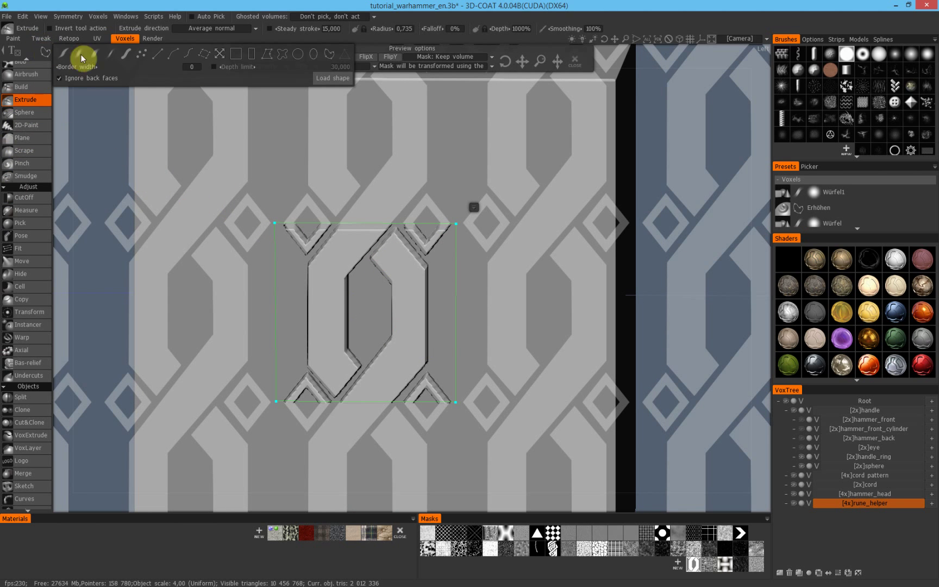
# Replace the spline outline with the rectangle shape mode and turn off the knot mask on the cube
pyautogui.click(251, 56)
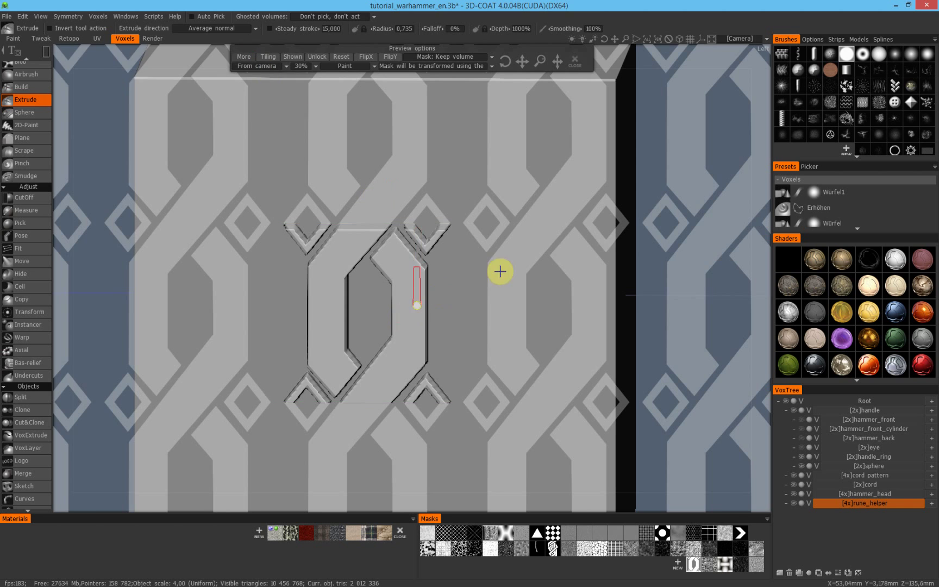
pyautogui.scroll(-3, 501, 272)
pyautogui.keyDown('alt'); pyautogui.moveTo(379, 308); pyautogui.dragTo(399, 319); pyautogui.keyUp('alt')
pyautogui.moveTo(399, 319); pyautogui.dragTo(538, 269, button='right')
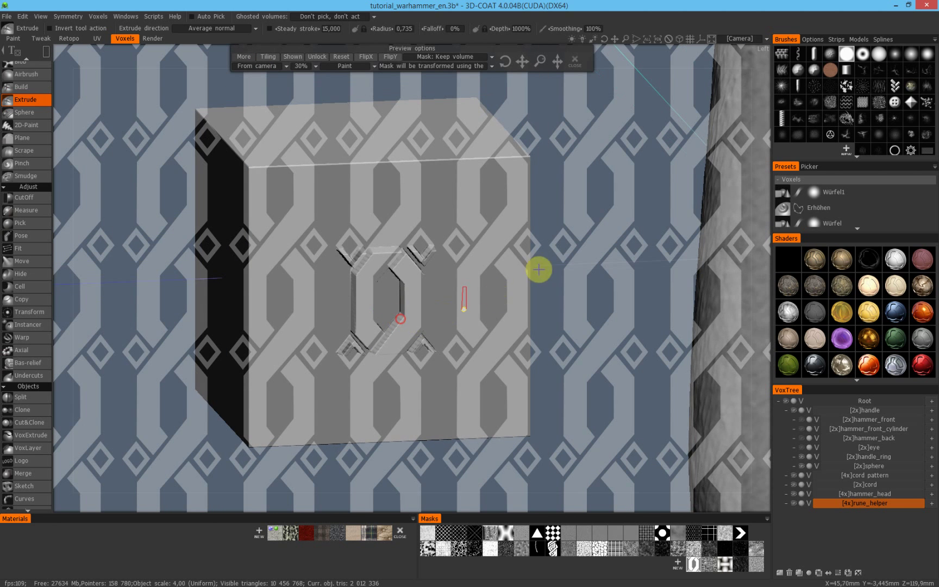
pyautogui.click(577, 63)
pyautogui.moveTo(448, 293)
pyautogui.keyDown('alt'); pyautogui.mouseDown()
pyautogui.moveTo(432, 230)
pyautogui.moveTo(307, 275)
pyautogui.moveTo(446, 298)
pyautogui.mouseUp(); pyautogui.keyUp('alt')
pyautogui.moveTo(446, 297); pyautogui.dragTo(428, 314, button='right')
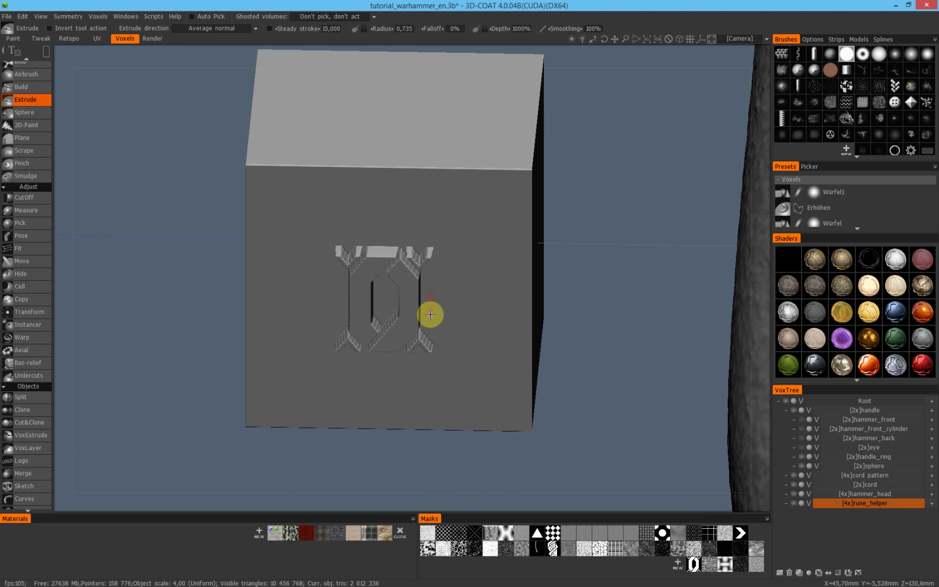
# Move the cube with its raised tile about 30 mm along X so the tile clears the hammer head in top view
pyautogui.press('KP_7')
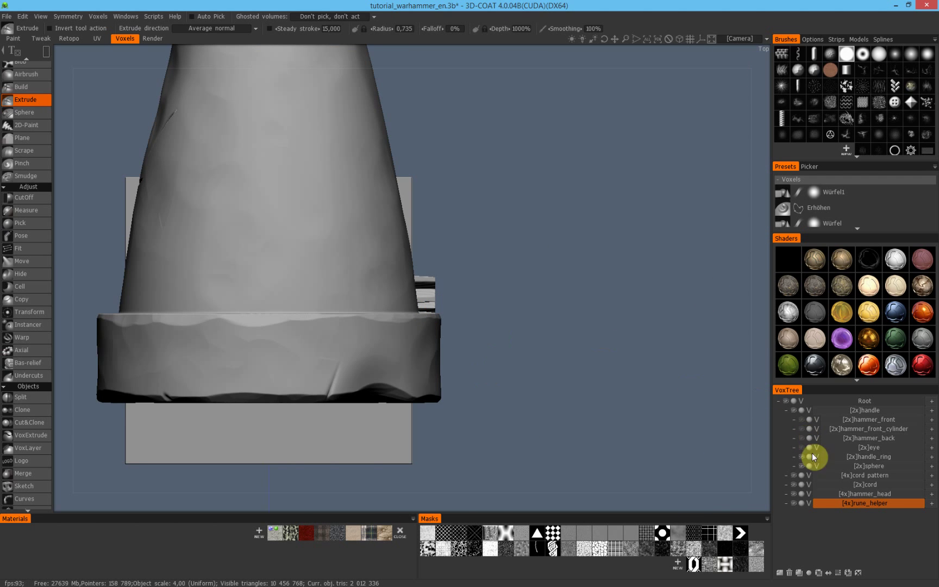
pyautogui.click(38, 313)
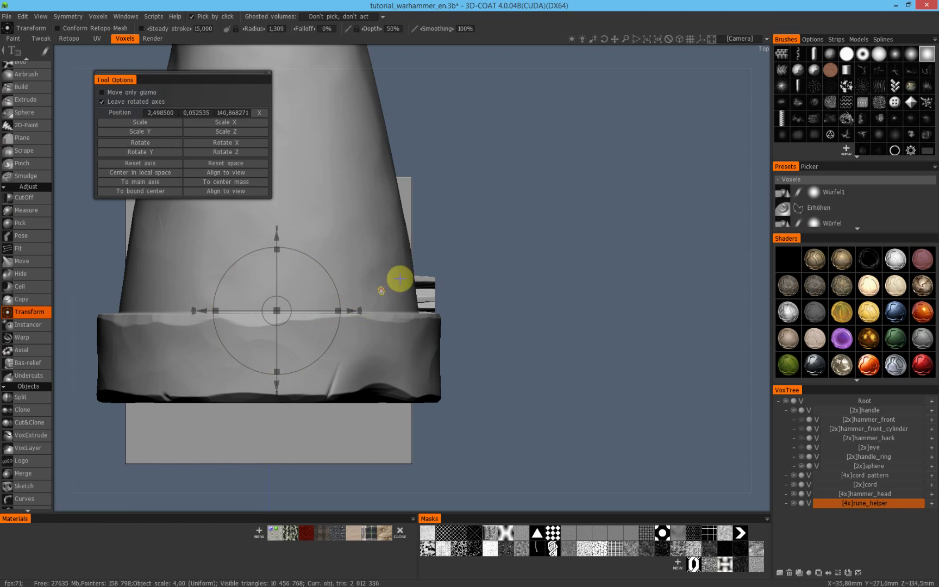
pyautogui.moveTo(350, 311); pyautogui.dragTo(449, 314)
pyautogui.scroll(2, 554, 333)
pyautogui.moveTo(555, 333); pyautogui.dragTo(451, 301, button='middle')
pyautogui.moveTo(450, 302); pyautogui.dragTo(356, 217)
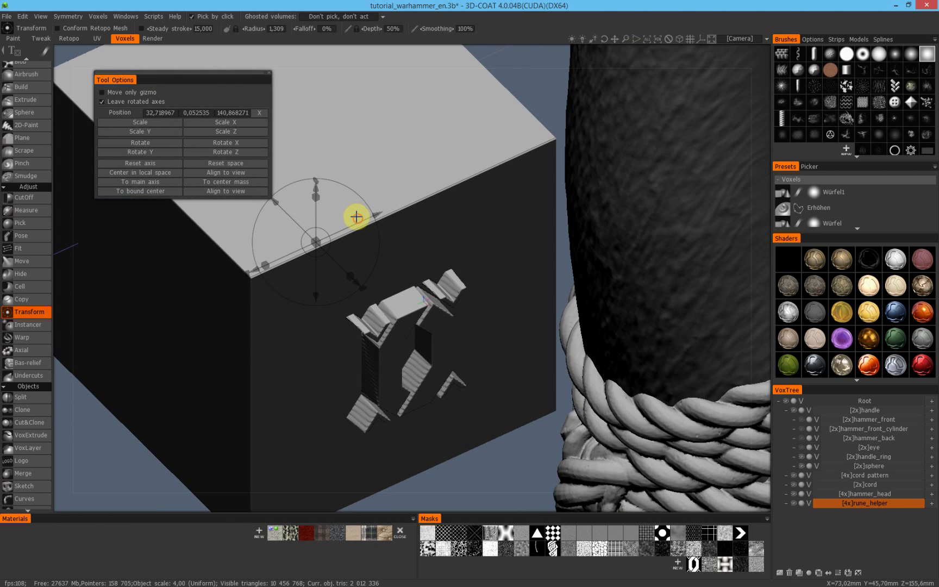
# Cut the cube away behind the raised tile with a rectangular CutOff of about 127.7 x 130.9 mm in top view
pyautogui.press('KP_7')
pyautogui.moveTo(435, 191); pyautogui.dragTo(460, 239, button='middle')
pyautogui.moveTo(464, 240); pyautogui.dragTo(315, 272, button='right')
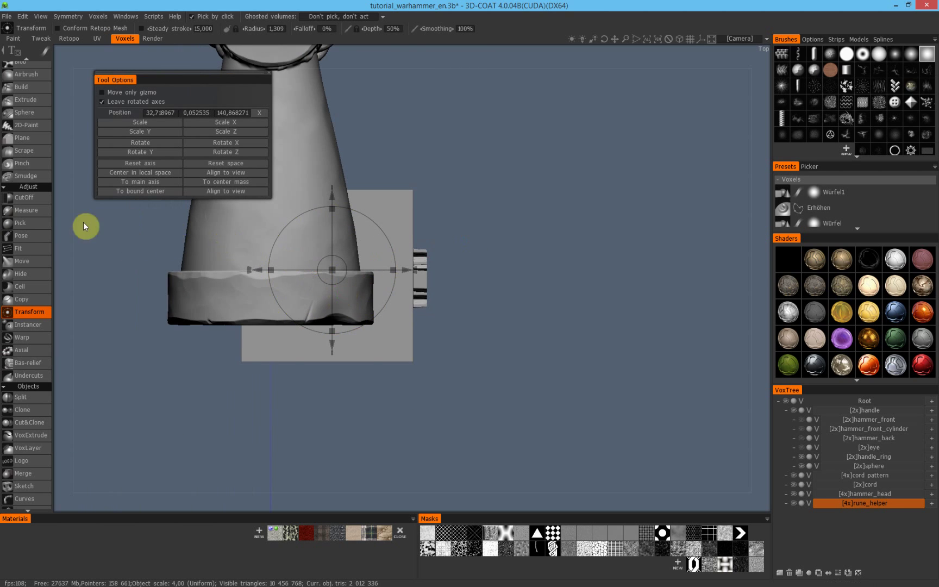
pyautogui.click(31, 196)
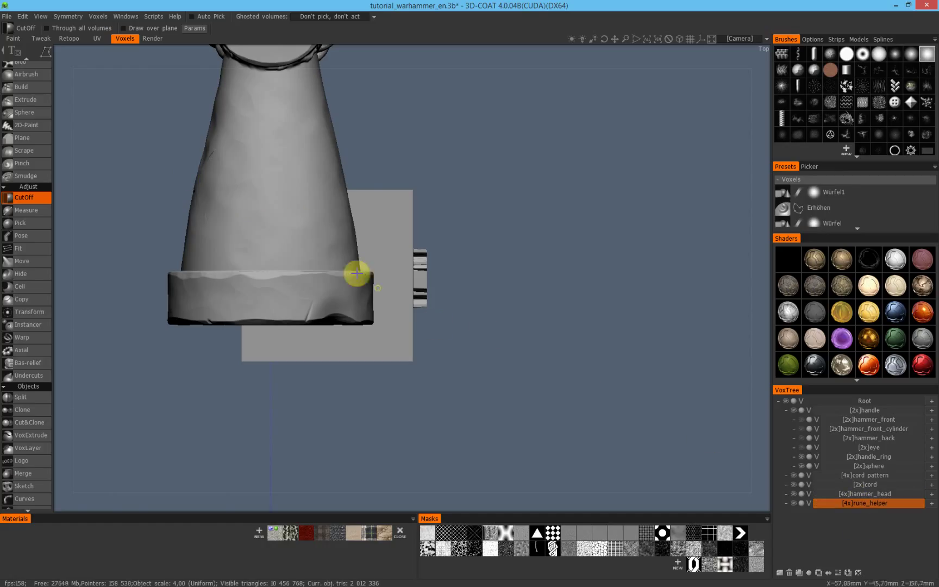
pyautogui.click(176, 163)
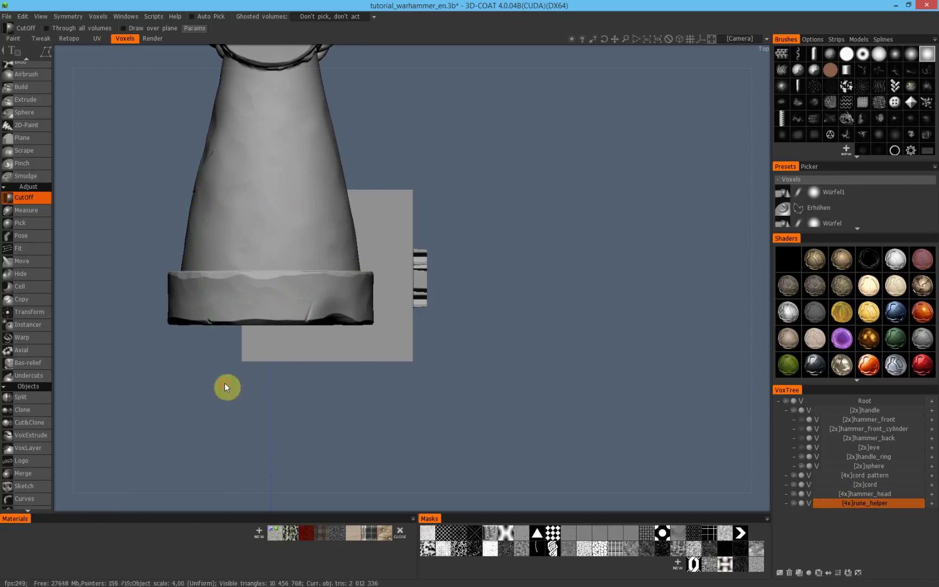
pyautogui.click(46, 53)
pyautogui.click(245, 55)
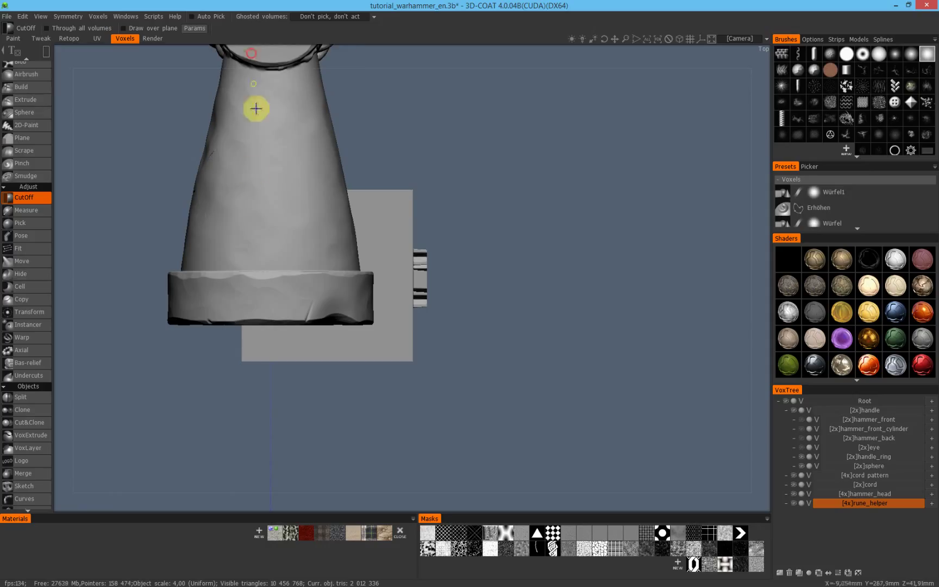
pyautogui.moveTo(174, 161); pyautogui.dragTo(373, 415)
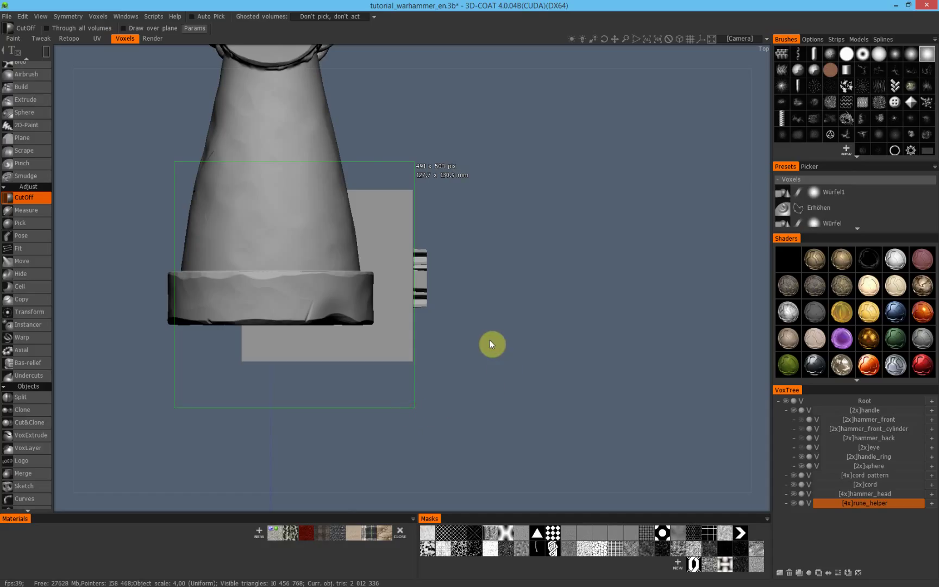
# Trim the freed tile to a thin slab with a rectangular CutOff of about 11.3 x 37.3 mm in top view
pyautogui.moveTo(404, 263); pyautogui.dragTo(589, 225, button='right')
pyautogui.moveTo(589, 225); pyautogui.dragTo(518, 232, button='middle')
pyautogui.moveTo(435, 255); pyautogui.dragTo(372, 450)
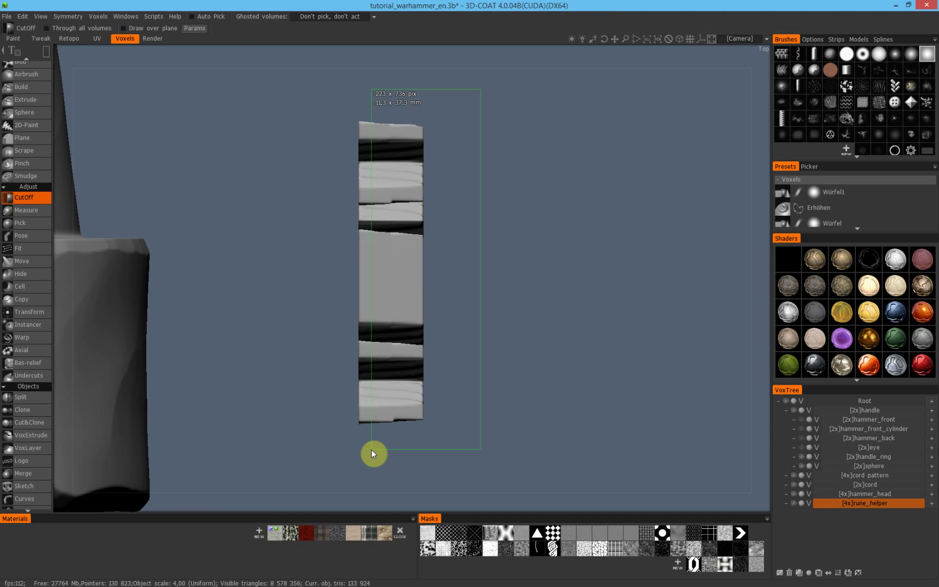
pyautogui.moveTo(372, 454); pyautogui.dragTo(372, 454)
pyautogui.moveTo(478, 357)
pyautogui.keyDown('alt'); pyautogui.mouseDown()
pyautogui.moveTo(407, 254)
pyautogui.moveTo(487, 355)
pyautogui.mouseUp(); pyautogui.keyUp('alt')
pyautogui.keyDown('alt'); pyautogui.moveTo(520, 357); pyautogui.dragTo(503, 307, button='right'); pyautogui.keyUp('alt')
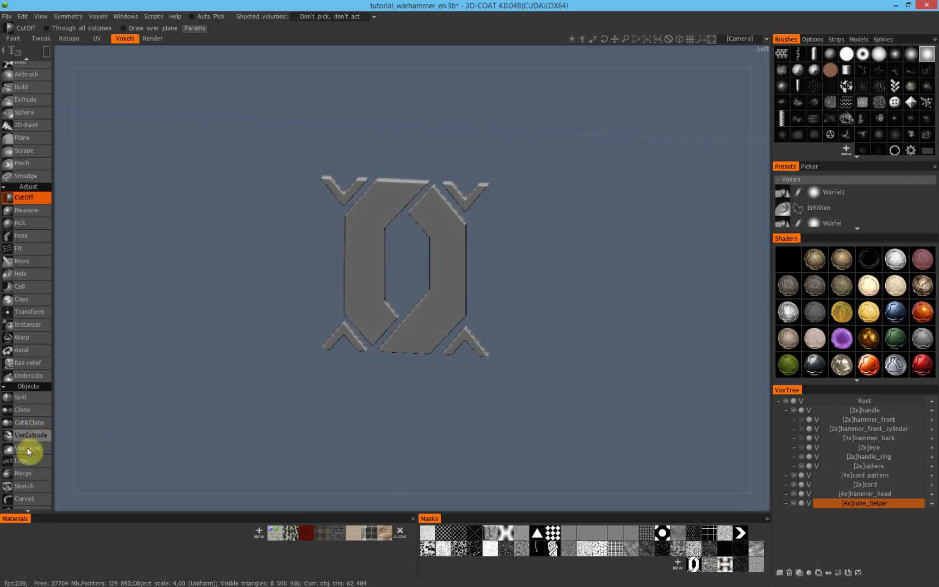
# Apply Smooth all twice to the thin knot tile
pyautogui.scroll(-5, 27, 448)
pyautogui.moveTo(360, 284); pyautogui.dragTo(275, 350, button='right')
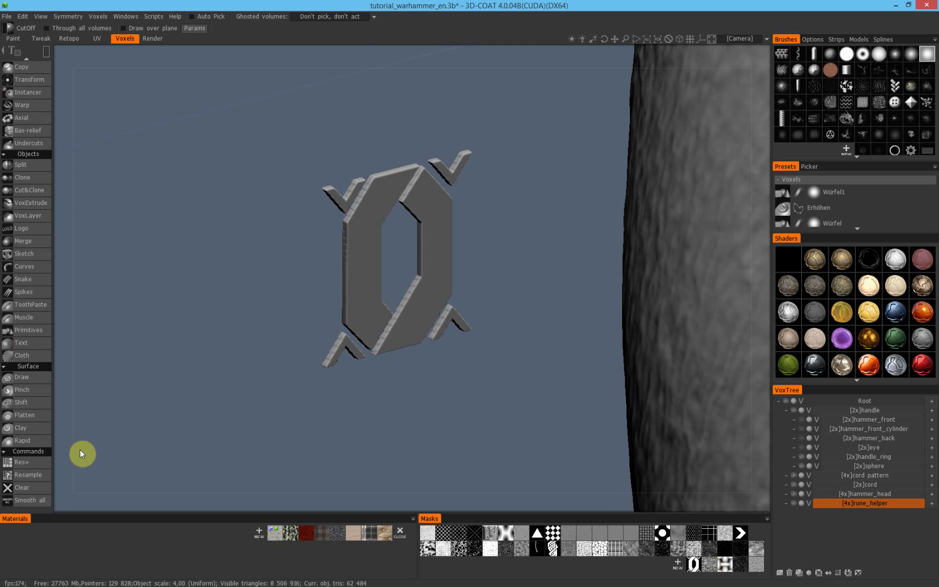
pyautogui.click(39, 502)
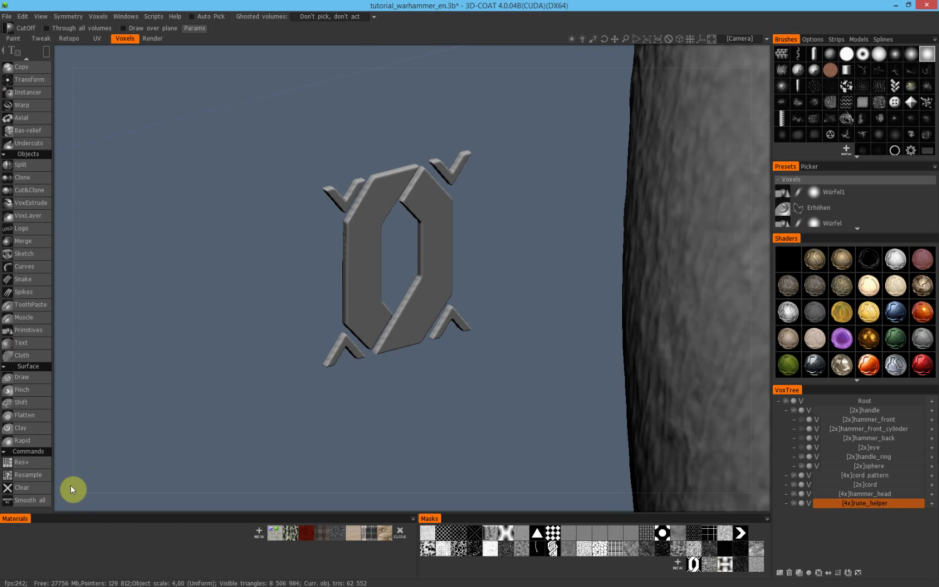
pyautogui.click(44, 504)
# Start Transform on the rune_helper tile and centre its gizmo on the tile's bound center
pyautogui.moveTo(436, 264); pyautogui.dragTo(299, 340, button='right')
pyautogui.moveTo(299, 340); pyautogui.dragTo(262, 252)
pyautogui.moveTo(262, 252); pyautogui.dragTo(220, 313, button='right')
pyautogui.moveTo(375, 274); pyautogui.dragTo(344, 350, button='middle')
pyautogui.keyDown('alt'); pyautogui.moveTo(345, 350); pyautogui.dragTo(405, 346); pyautogui.keyUp('alt')
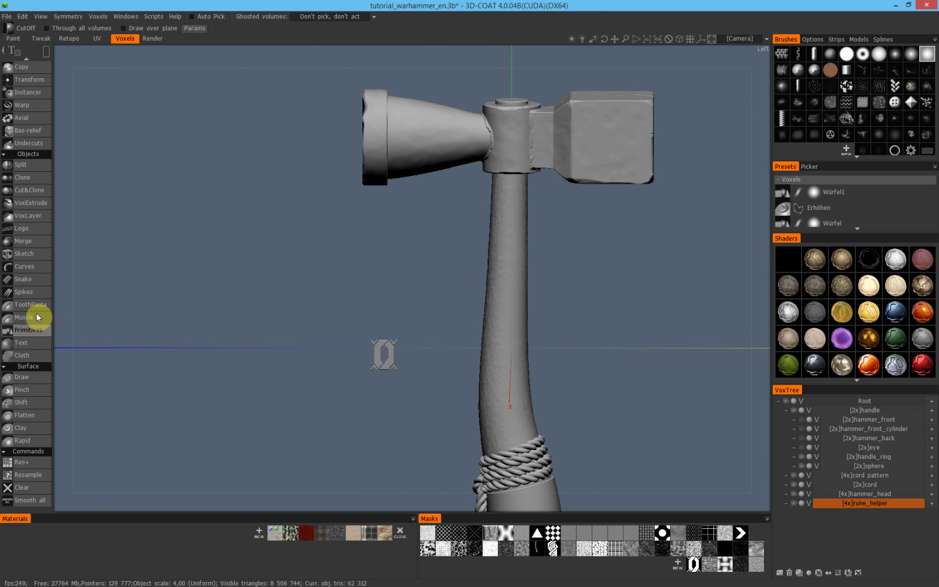
pyautogui.scroll(5, 22, 288)
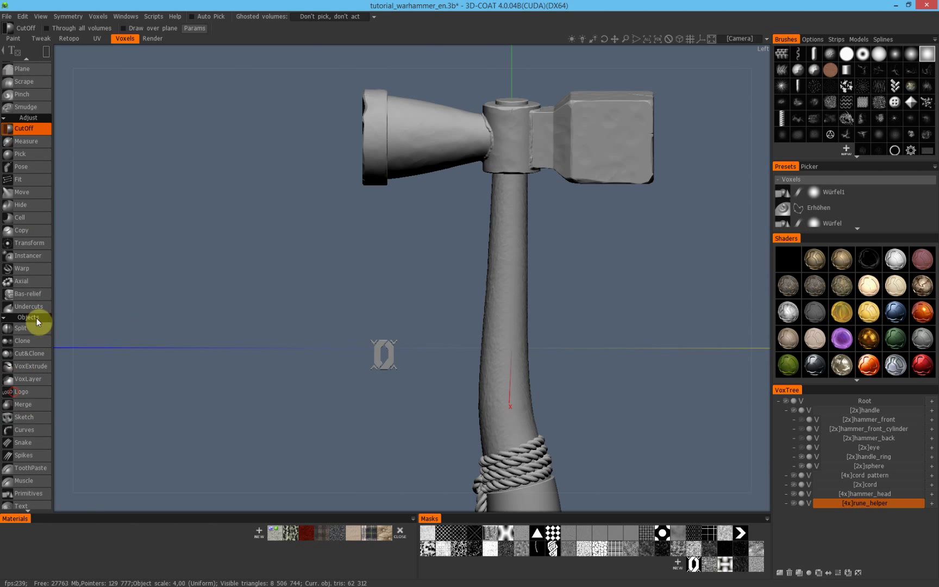
pyautogui.click(38, 240)
pyautogui.moveTo(340, 397); pyautogui.dragTo(576, 360)
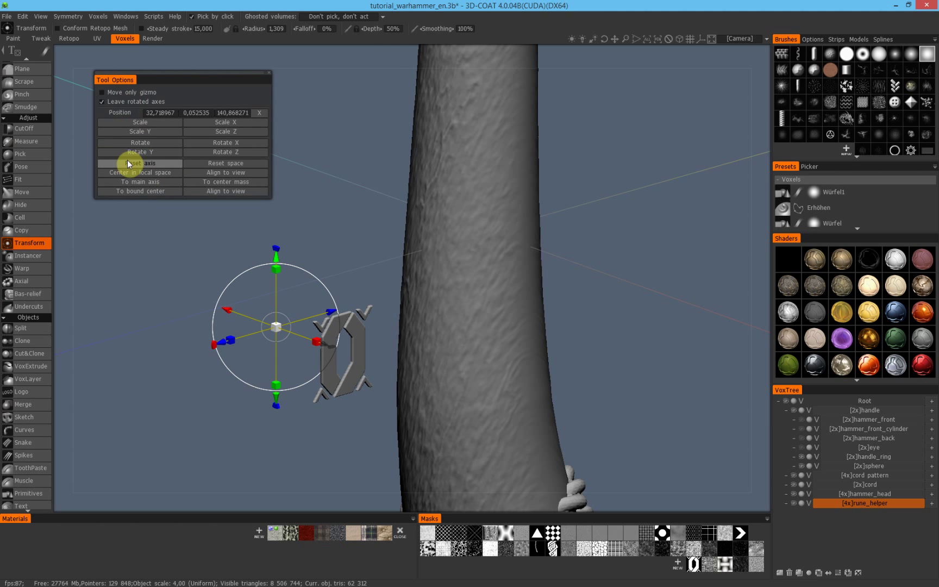
pyautogui.click(140, 191)
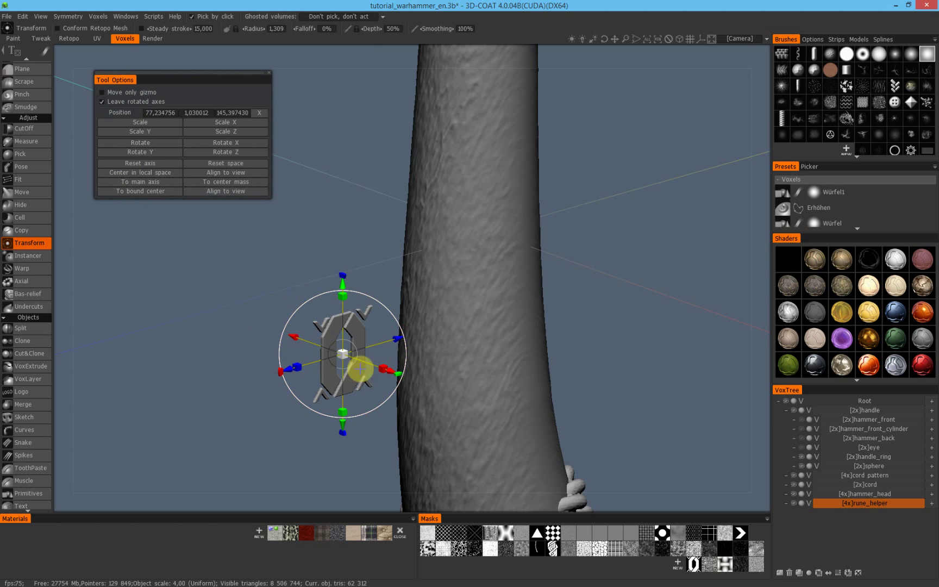
# Reset the tile's transform position to 0, 0, 0 so it sits at the scene origin
pyautogui.moveTo(355, 339); pyautogui.dragTo(247, 356, button='middle')
pyautogui.moveTo(248, 356); pyautogui.dragTo(325, 356)
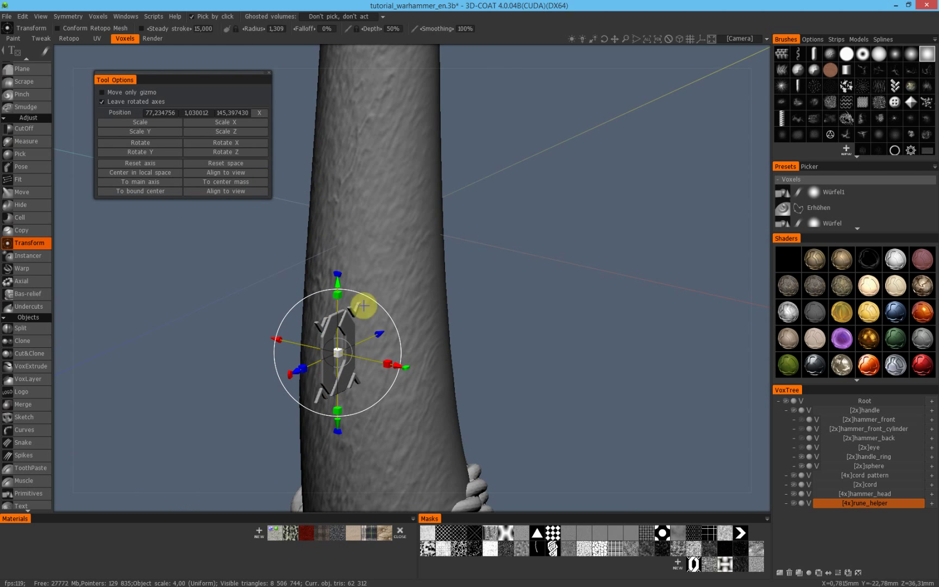
pyautogui.moveTo(363, 306); pyautogui.dragTo(279, 327, button='right')
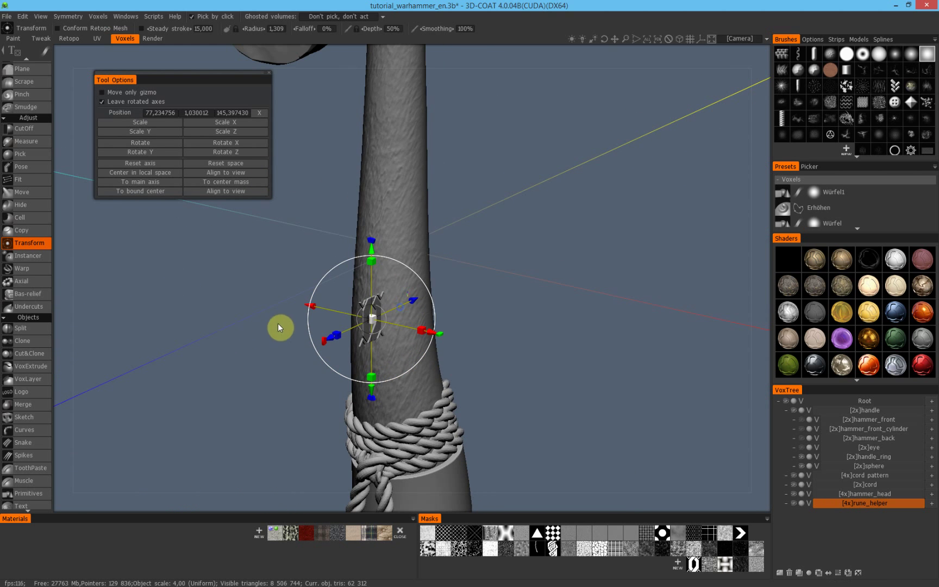
pyautogui.click(257, 113)
pyautogui.moveTo(405, 193); pyautogui.dragTo(487, 257, button='middle')
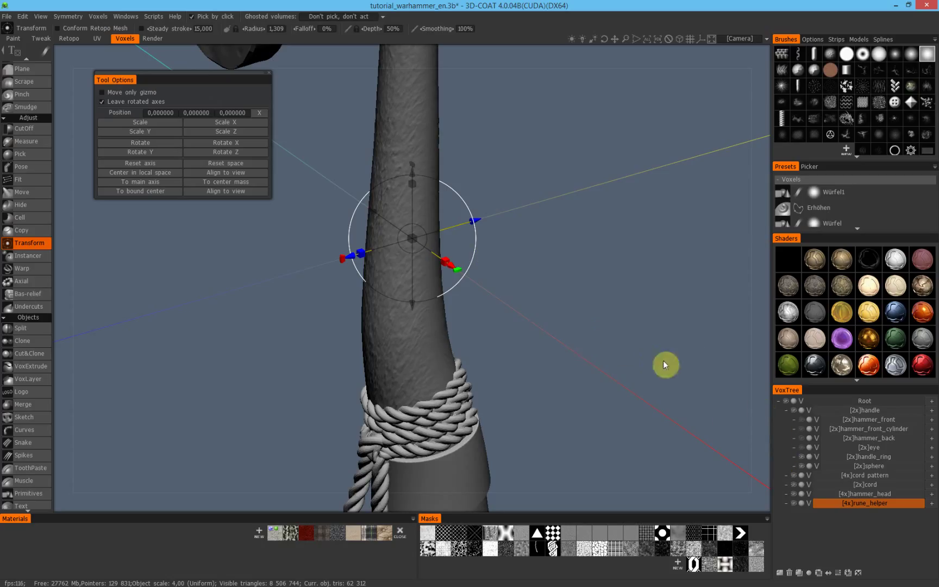
# Convert the rune_helper volume to global space
pyautogui.rightClick(874, 503)
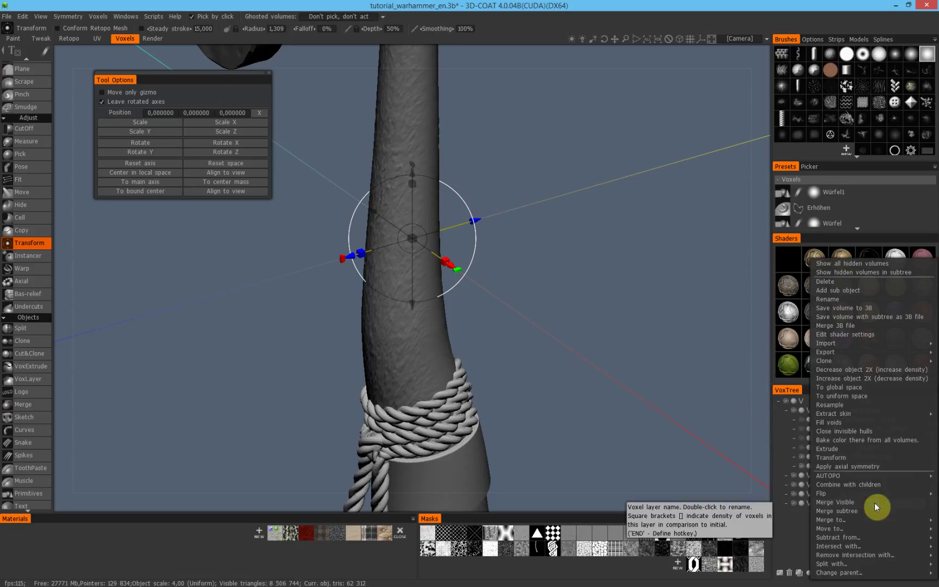
pyautogui.click(866, 393)
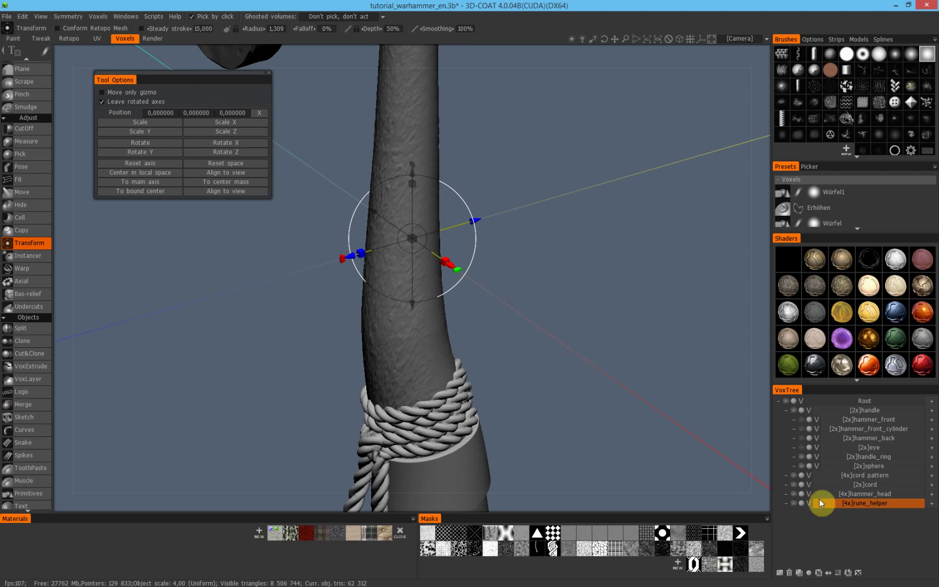
pyautogui.rightClick(851, 503)
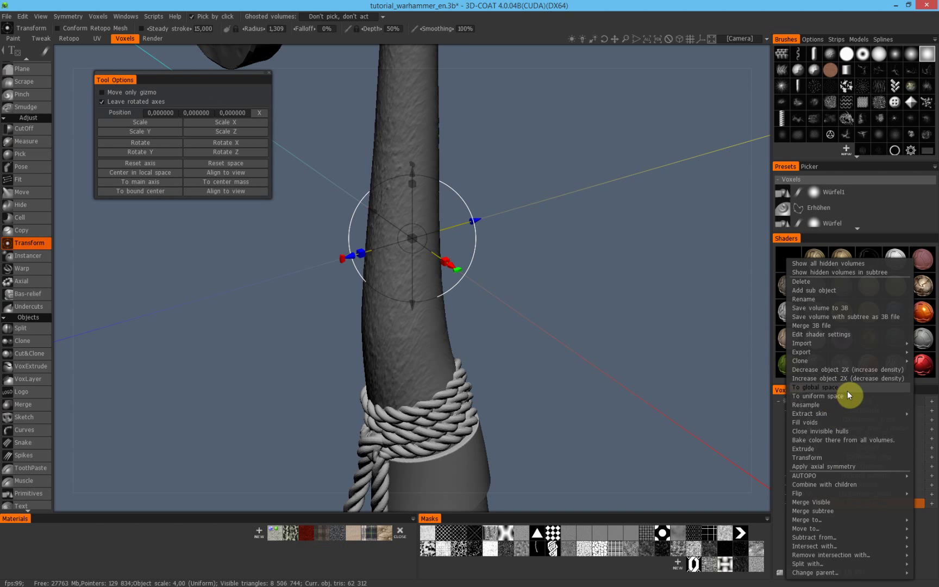
pyautogui.click(712, 413)
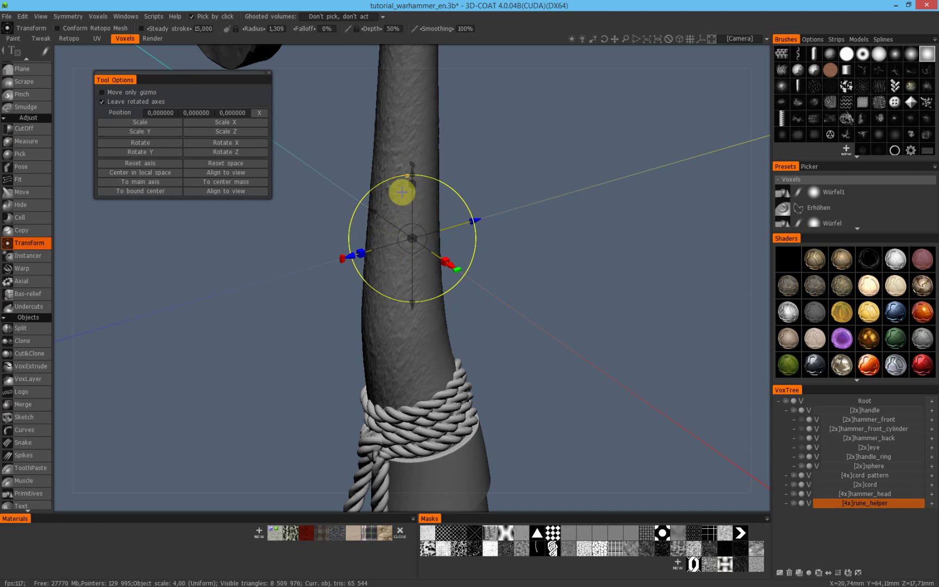
# Move the tile from the origin up beside the hammer head's round striking end, to about X 53.3, Y 240.9, Z 152.8
pyautogui.moveTo(519, 241); pyautogui.dragTo(462, 253, button='right')
pyautogui.moveTo(487, 223); pyautogui.dragTo(516, 310, button='middle')
pyautogui.moveTo(561, 307); pyautogui.dragTo(529, 269)
pyautogui.moveTo(529, 269); pyautogui.dragTo(531, 319, button='right')
pyautogui.moveTo(519, 329); pyautogui.dragTo(415, 342)
pyautogui.moveTo(423, 347); pyautogui.dragTo(500, 388, button='right')
pyautogui.moveTo(373, 318); pyautogui.dragTo(364, 92)
pyautogui.moveTo(437, 163); pyautogui.dragTo(514, 182)
pyautogui.moveTo(555, 205); pyautogui.dragTo(541, 200)
pyautogui.moveTo(541, 197); pyautogui.dragTo(463, 205, button='right')
pyautogui.moveTo(447, 197); pyautogui.dragTo(422, 194)
pyautogui.moveTo(425, 228); pyautogui.dragTo(418, 139, button='right')
pyautogui.moveTo(425, 125); pyautogui.dragTo(472, 108)
pyautogui.moveTo(537, 187)
pyautogui.mouseDown(button='right')
pyautogui.moveTo(520, 203)
pyautogui.moveTo(475, 339)
pyautogui.moveTo(530, 257)
pyautogui.moveTo(646, 191)
pyautogui.moveTo(560, 176)
pyautogui.moveTo(548, 188)
pyautogui.mouseUp(button='right')
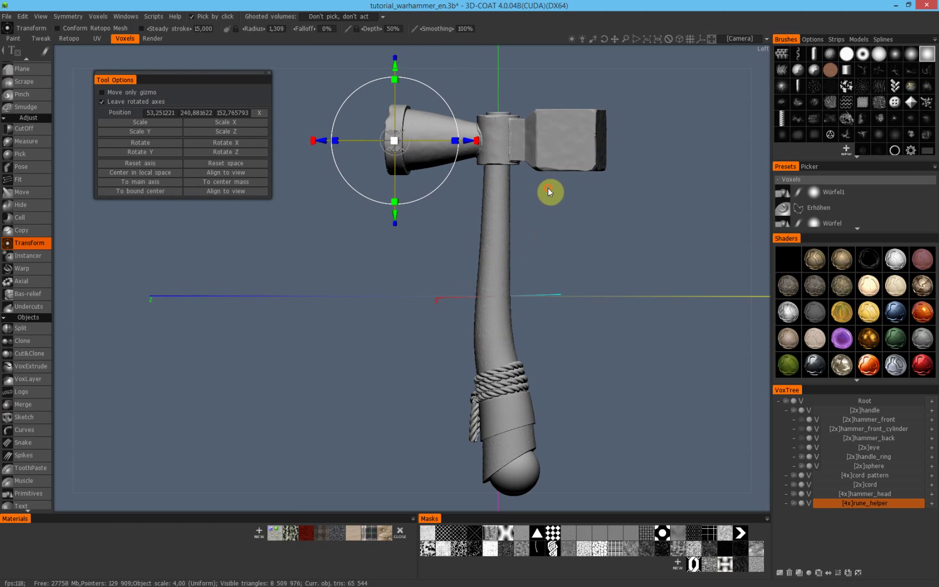
# Reset the tile's position to 0, 0, 0 and move it along X to about 72.8
pyautogui.click(260, 113)
pyautogui.moveTo(547, 262); pyautogui.dragTo(681, 307, button='right')
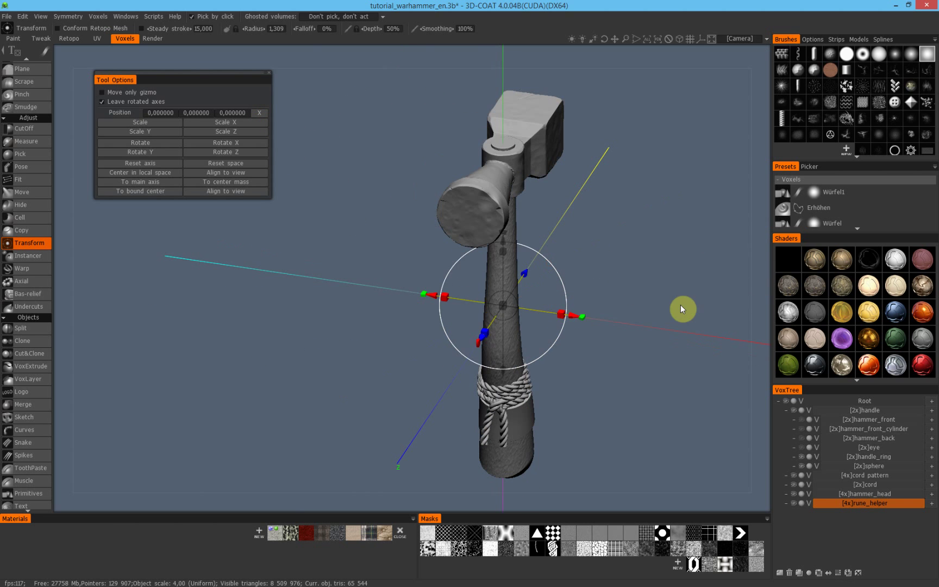
pyautogui.moveTo(572, 323); pyautogui.dragTo(620, 336)
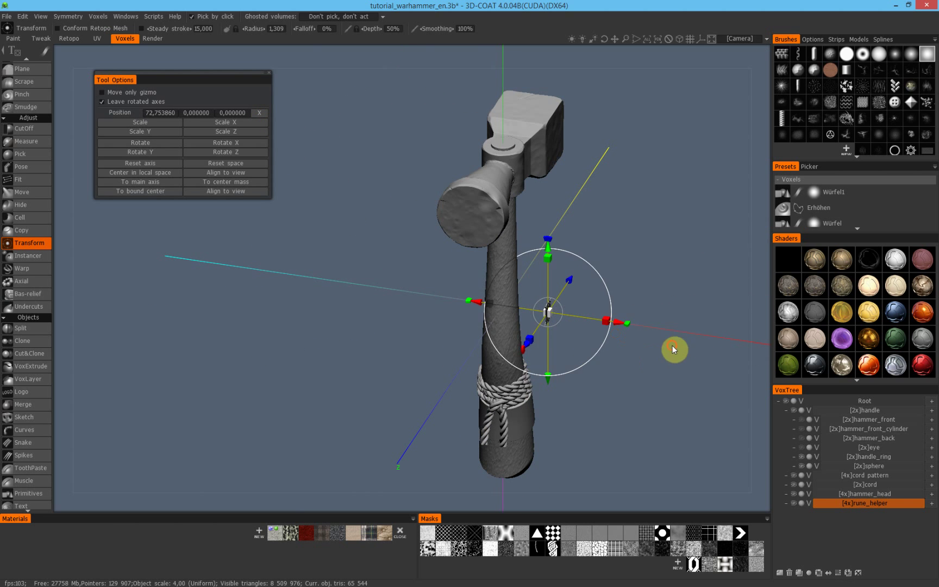
pyautogui.moveTo(673, 348); pyautogui.dragTo(397, 370, button='right')
pyautogui.scroll(-5, 24, 365)
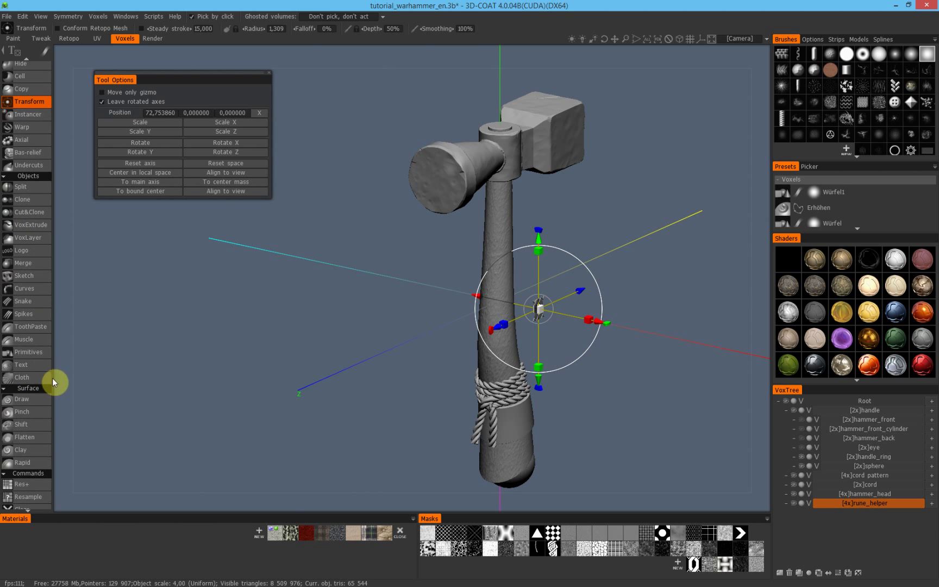
pyautogui.scroll(6, 25, 252)
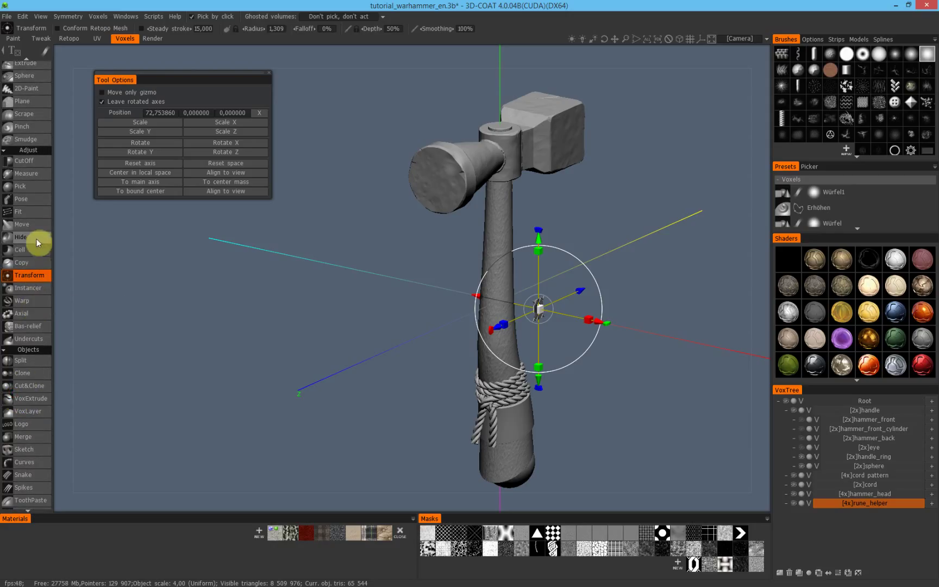
# Start the Axial tool on the tile to preview copies around the vertical axis with symmetry order 4
pyautogui.click(29, 314)
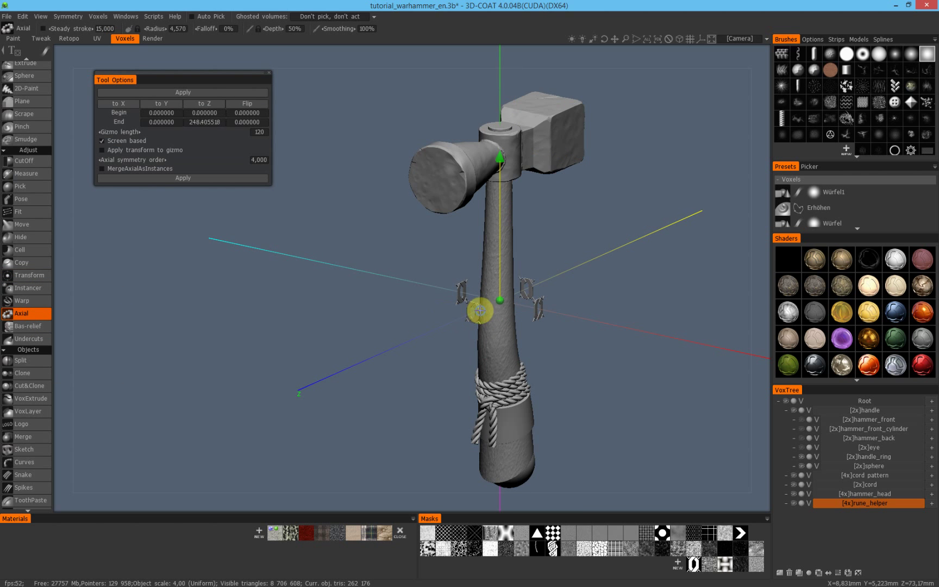
pyautogui.moveTo(480, 310); pyautogui.dragTo(636, 323, button='right')
pyautogui.moveTo(646, 309); pyautogui.dragTo(490, 316, button='middle')
pyautogui.moveTo(490, 372); pyautogui.dragTo(406, 181)
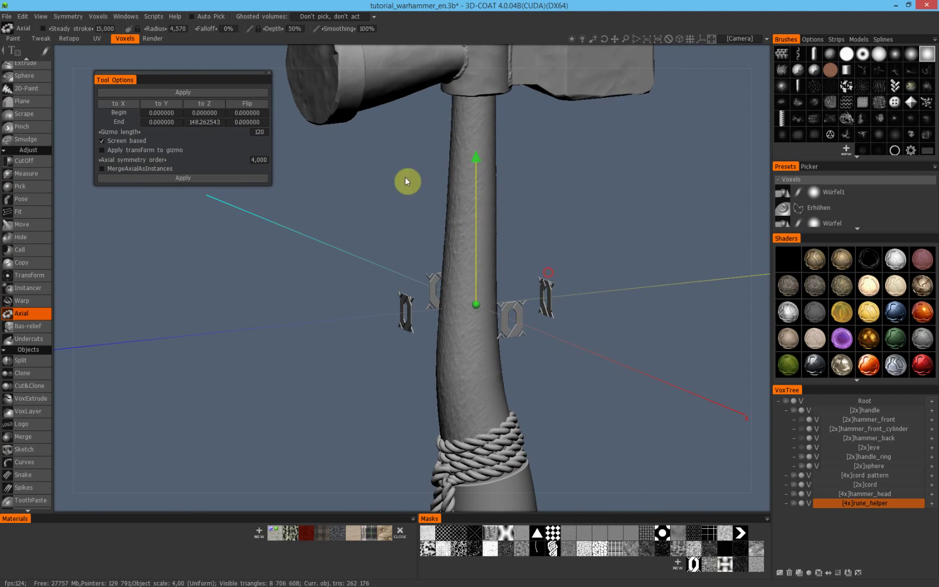
pyautogui.moveTo(398, 220); pyautogui.dragTo(419, 229)
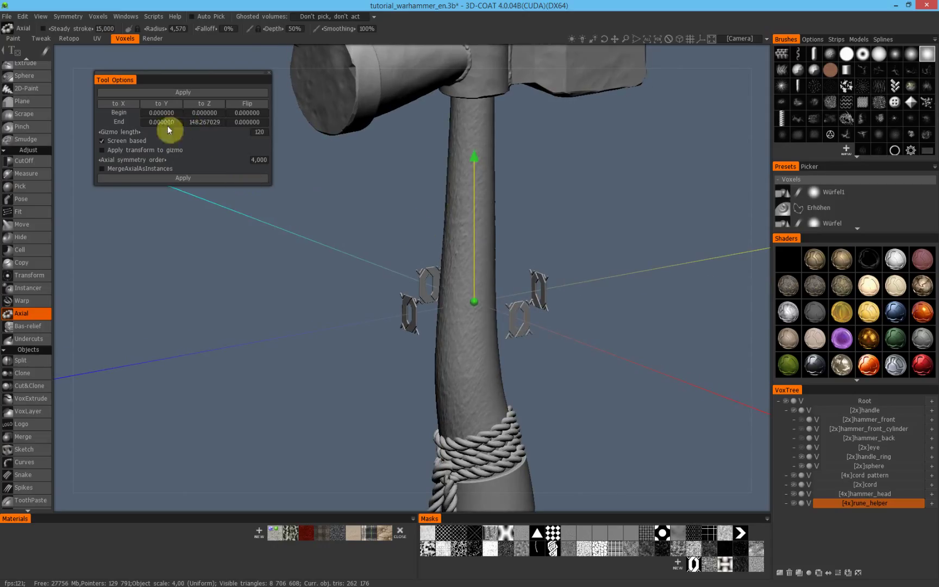
# Try the axial symmetry axis along X, and align it to Z
pyautogui.click(122, 103)
pyautogui.moveTo(411, 307); pyautogui.dragTo(602, 263)
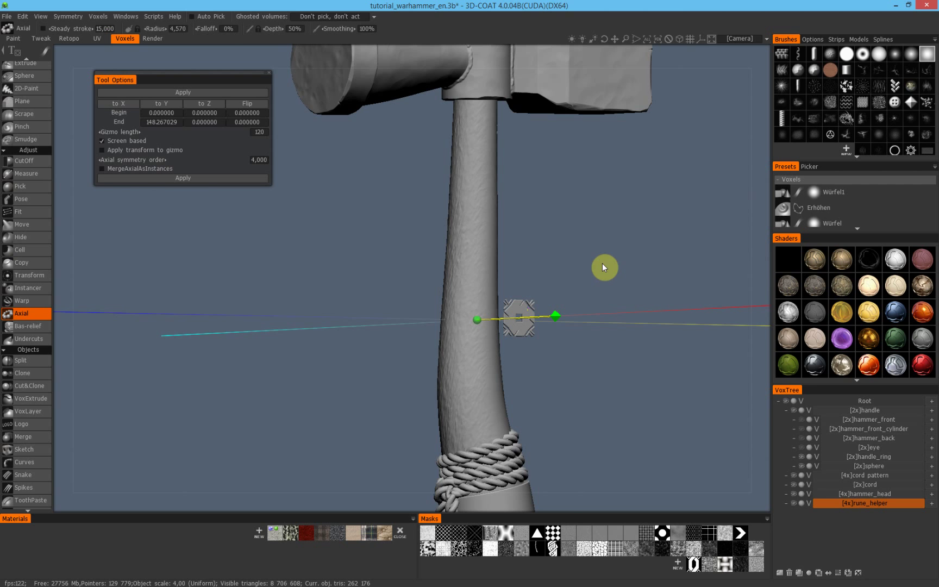
pyautogui.click(196, 103)
pyautogui.moveTo(264, 191); pyautogui.dragTo(260, 154)
pyautogui.moveTo(308, 191); pyautogui.dragTo(185, 184)
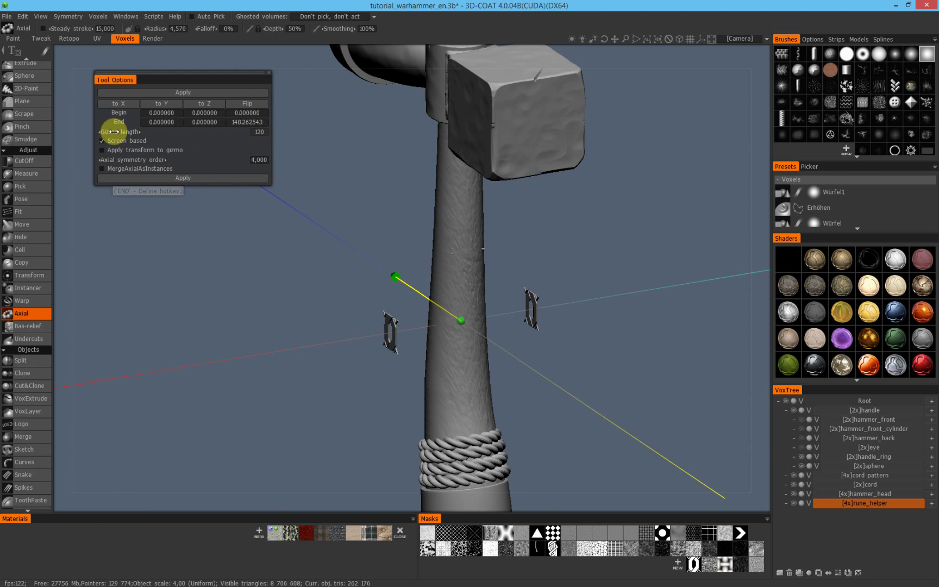
# Set the axial symmetry order to 14 and turn on merging the axial copies as instances
pyautogui.moveTo(127, 161); pyautogui.dragTo(210, 170)
pyautogui.click(211, 170)
pyautogui.moveTo(274, 283); pyautogui.dragTo(408, 317)
pyautogui.moveTo(265, 297); pyautogui.dragTo(310, 271)
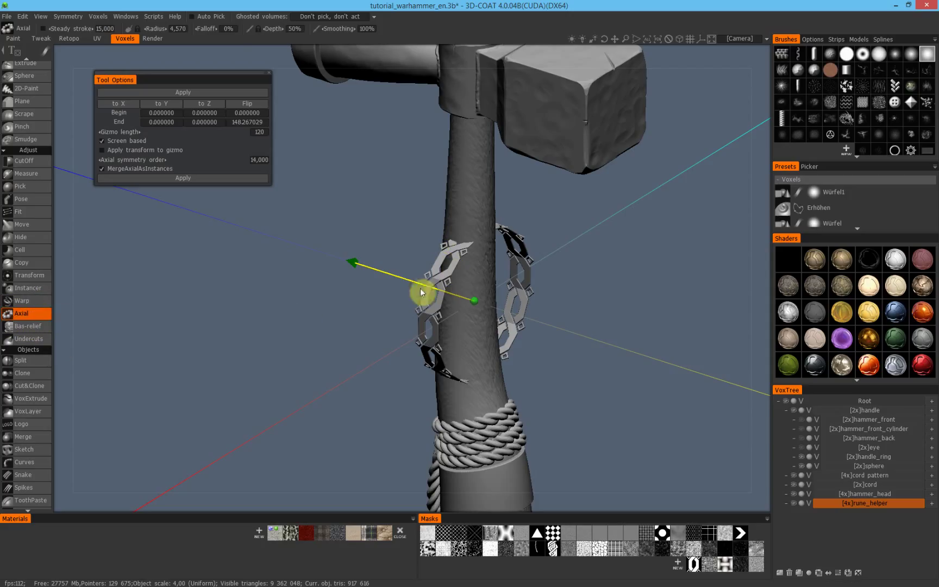
# Switch to Warp in Bend mode without applying the axial copies, and keep the bend axis along Z
pyautogui.click(34, 303)
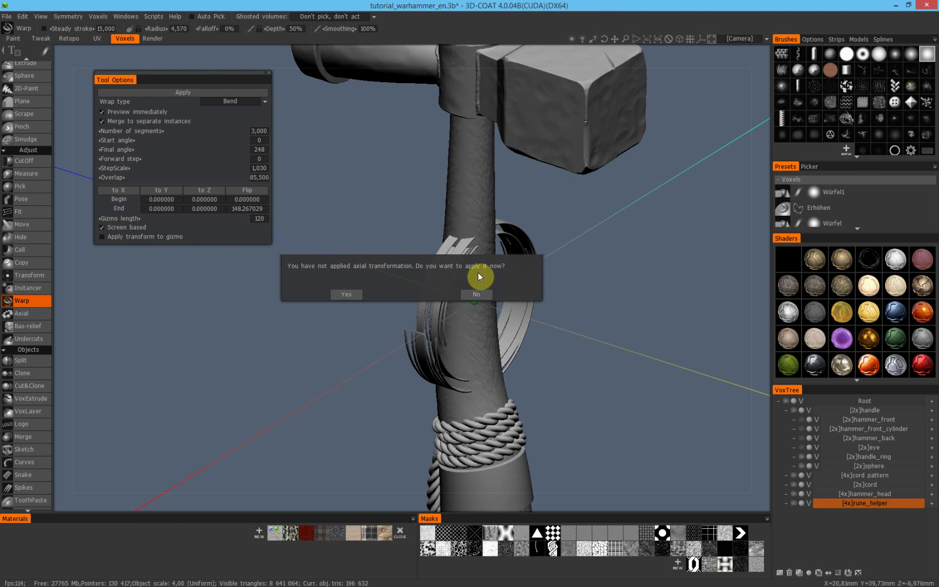
pyautogui.click(481, 293)
pyautogui.moveTo(385, 289); pyautogui.dragTo(322, 234)
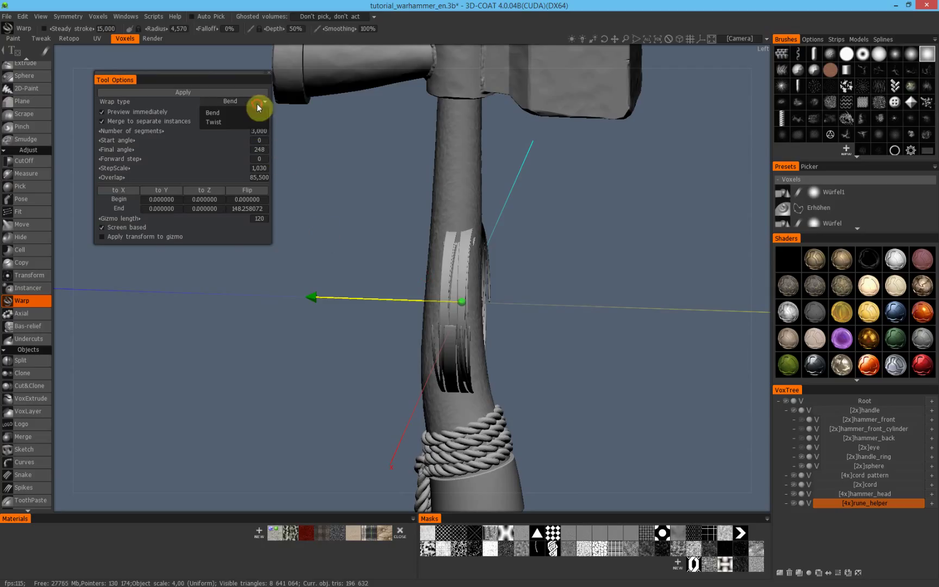
pyautogui.click(223, 78)
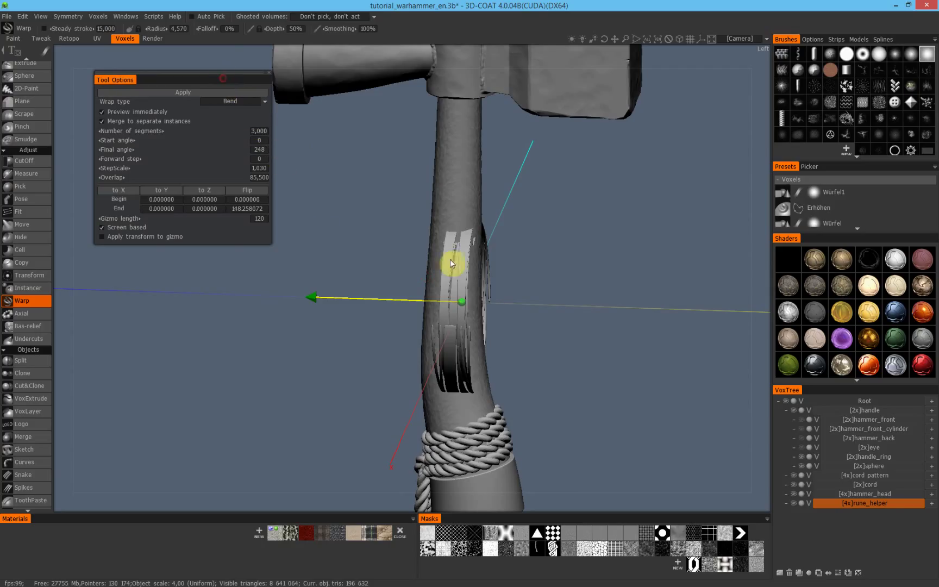
pyautogui.moveTo(468, 264); pyautogui.dragTo(491, 279)
pyautogui.click(173, 191)
pyautogui.click(206, 191)
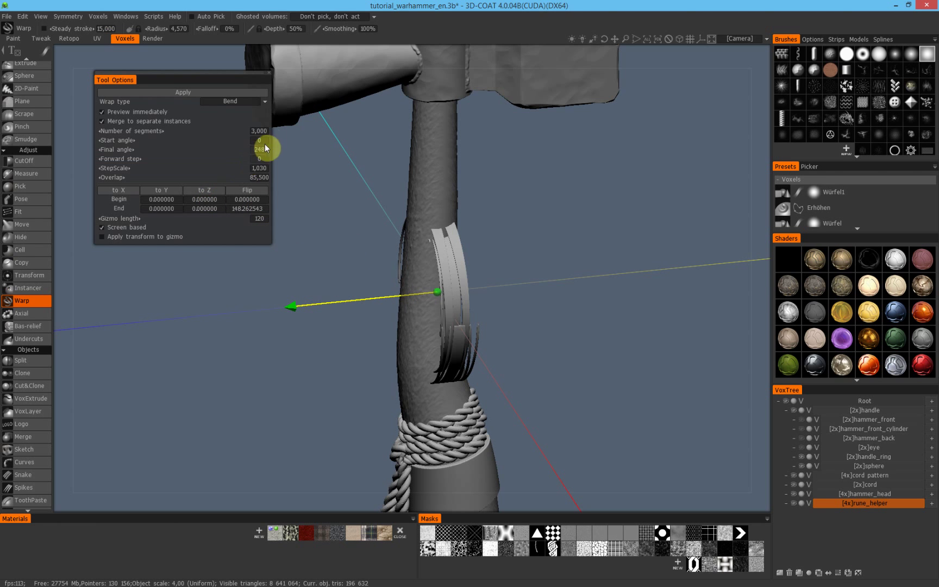
# Set the bend's number of segments to 20 and its final angle to 360
pyautogui.moveTo(326, 245); pyautogui.dragTo(466, 297)
pyautogui.moveTo(417, 229); pyautogui.dragTo(449, 295)
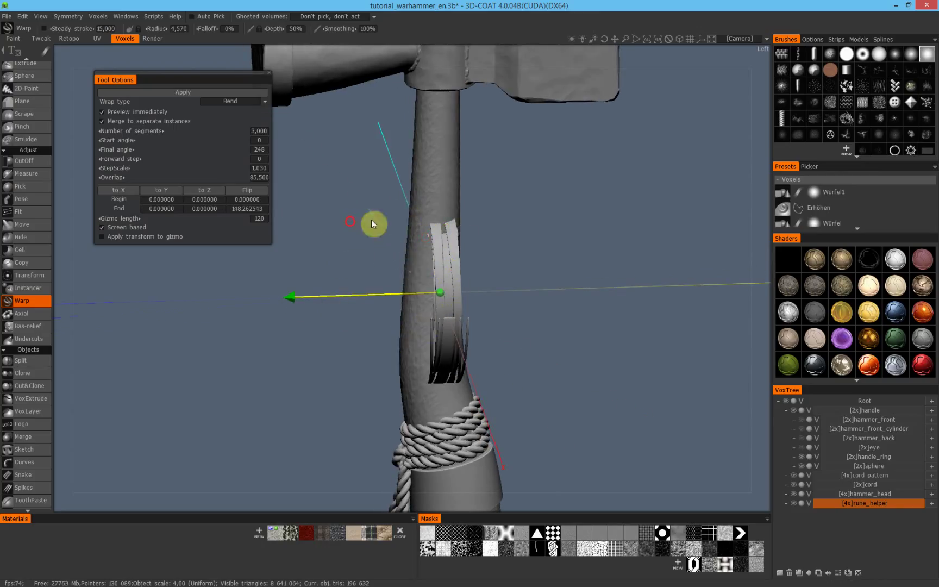
pyautogui.moveTo(372, 223); pyautogui.dragTo(411, 204)
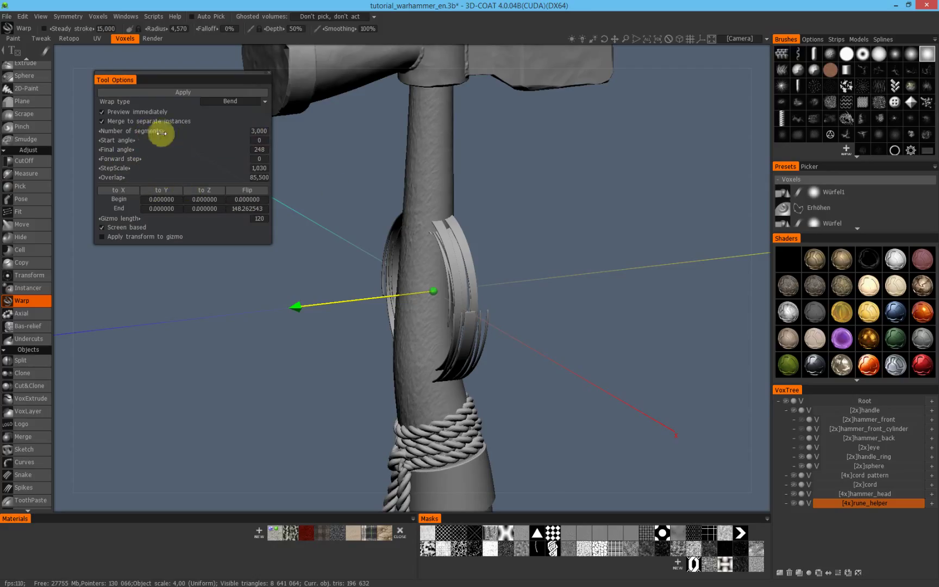
pyautogui.moveTo(146, 131); pyautogui.dragTo(270, 146)
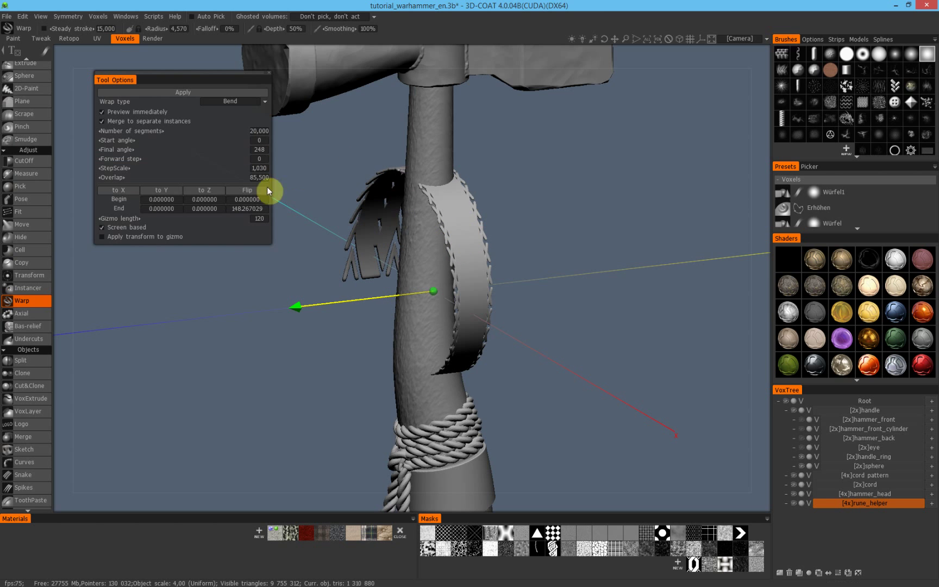
pyautogui.click(229, 148)
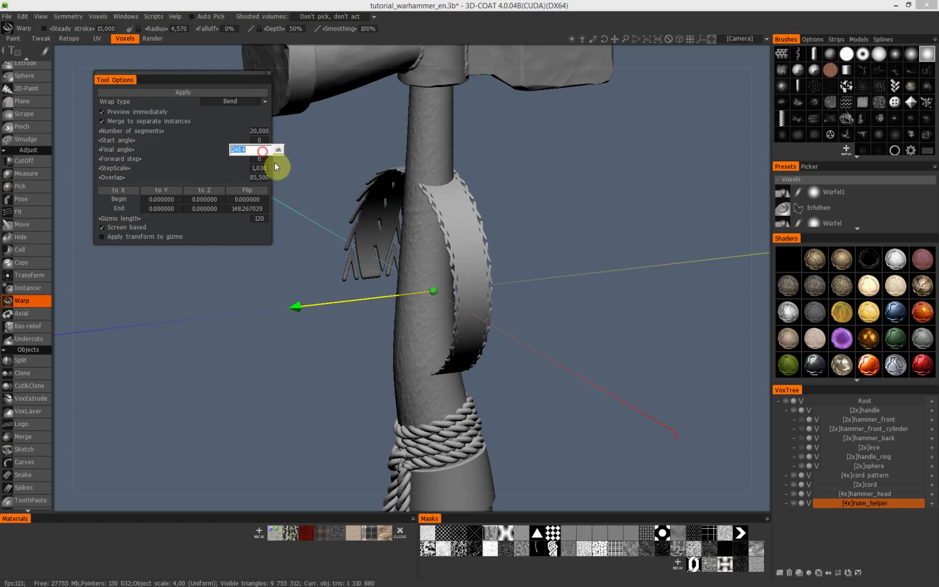
pyautogui.write('360')
pyautogui.click(282, 166)
pyautogui.moveTo(331, 165); pyautogui.dragTo(440, 241)
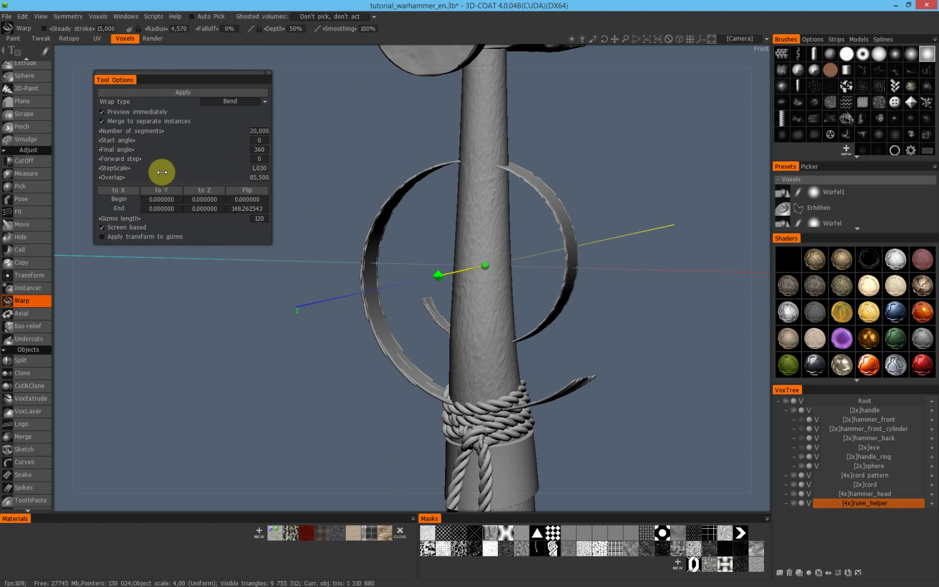
# Set the bend's StepScale to 1 and its number of segments to 1
pyautogui.click(257, 168)
pyautogui.write('1')
pyautogui.press('Return')
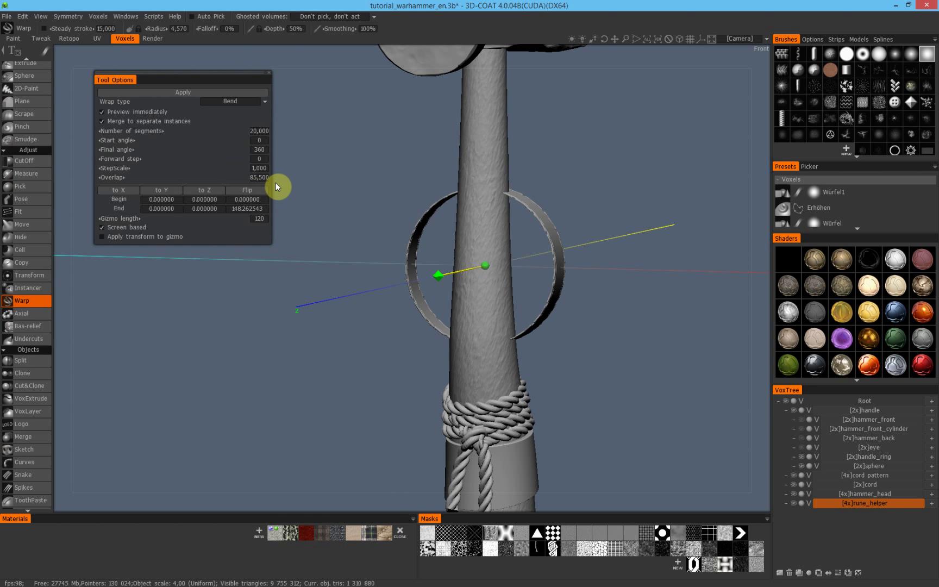
pyautogui.moveTo(190, 131); pyautogui.dragTo(50, 144)
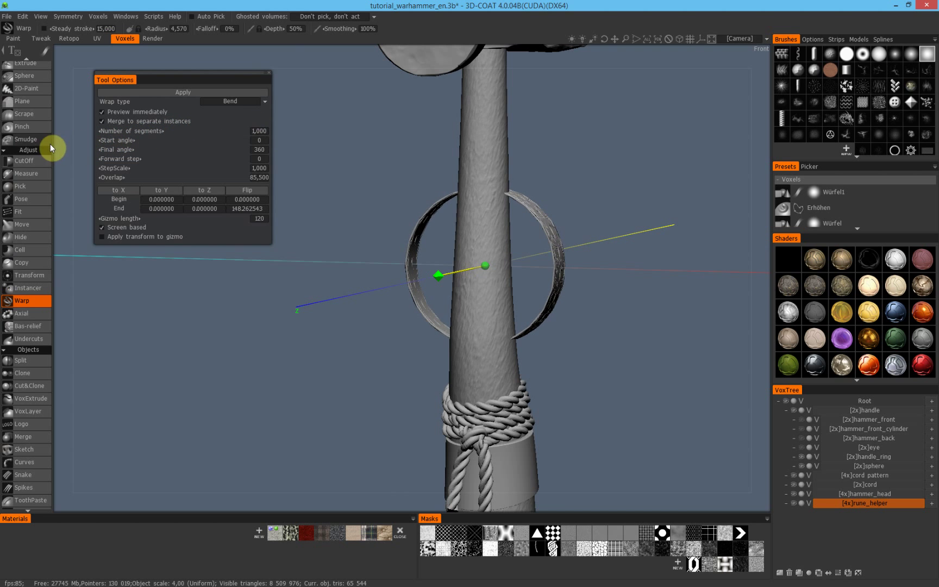
pyautogui.moveTo(412, 223); pyautogui.dragTo(348, 238)
pyautogui.moveTo(348, 238); pyautogui.dragTo(413, 237, button='right')
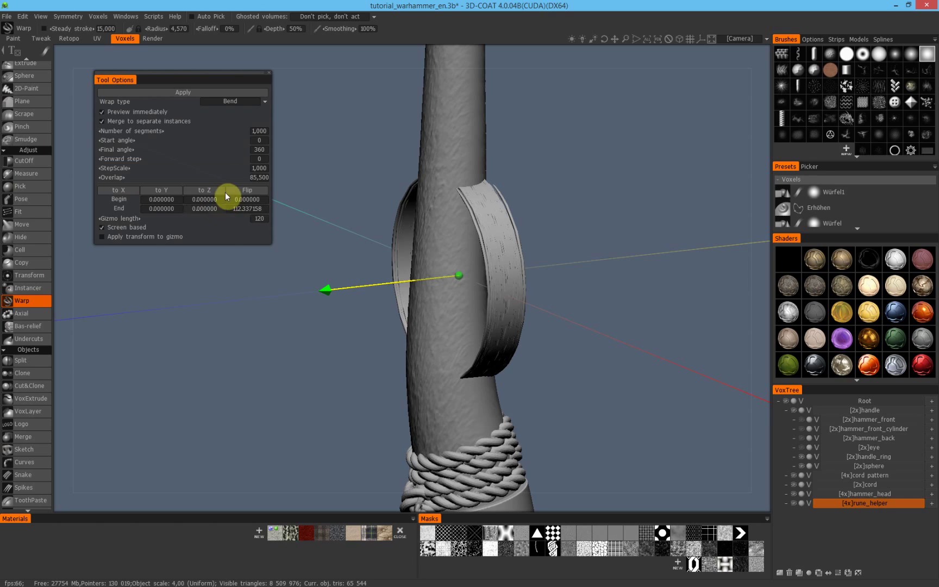
# Set the bend's overlap to 0 and its number of segments to 11
pyautogui.moveTo(139, 179); pyautogui.dragTo(51, 193)
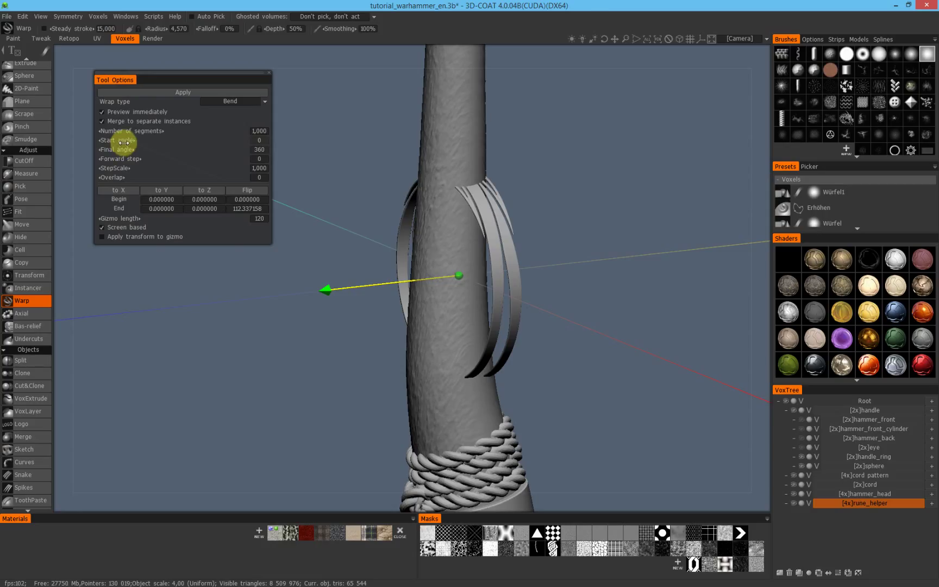
pyautogui.moveTo(146, 131); pyautogui.dragTo(199, 142)
pyautogui.click(239, 191)
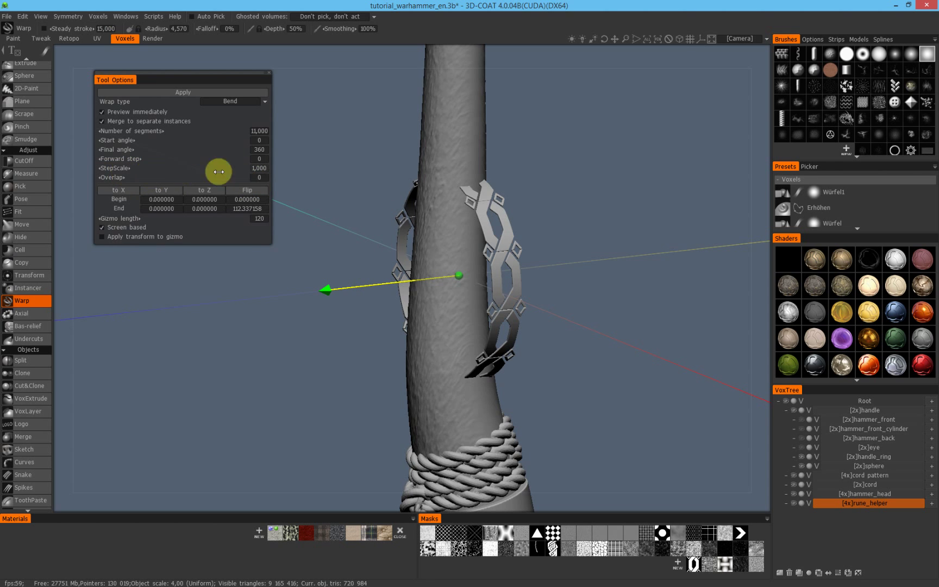
# Try a StepScale of 1.08 on the bend, and set it back to 1
pyautogui.moveTo(126, 170)
pyautogui.mouseDown()
pyautogui.moveTo(153, 172)
pyautogui.moveTo(115, 176)
pyautogui.moveTo(136, 176)
pyautogui.moveTo(127, 177)
pyautogui.mouseUp()
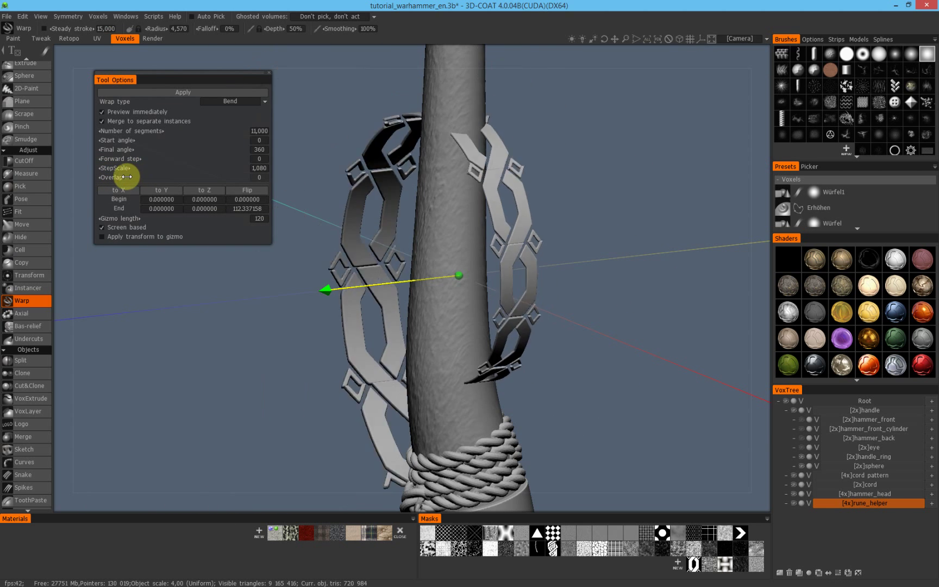
pyautogui.click(243, 171)
pyautogui.press('Tab')
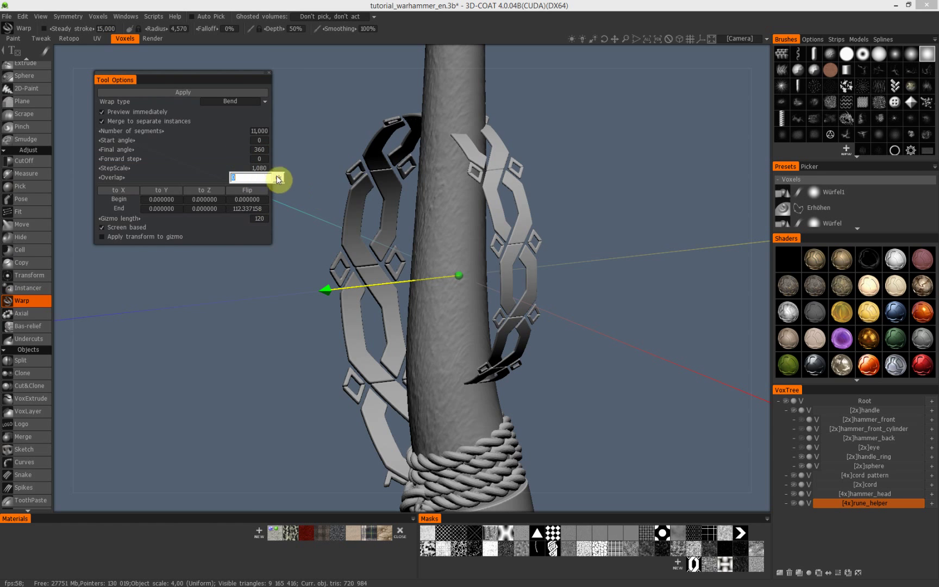
pyautogui.click(278, 179)
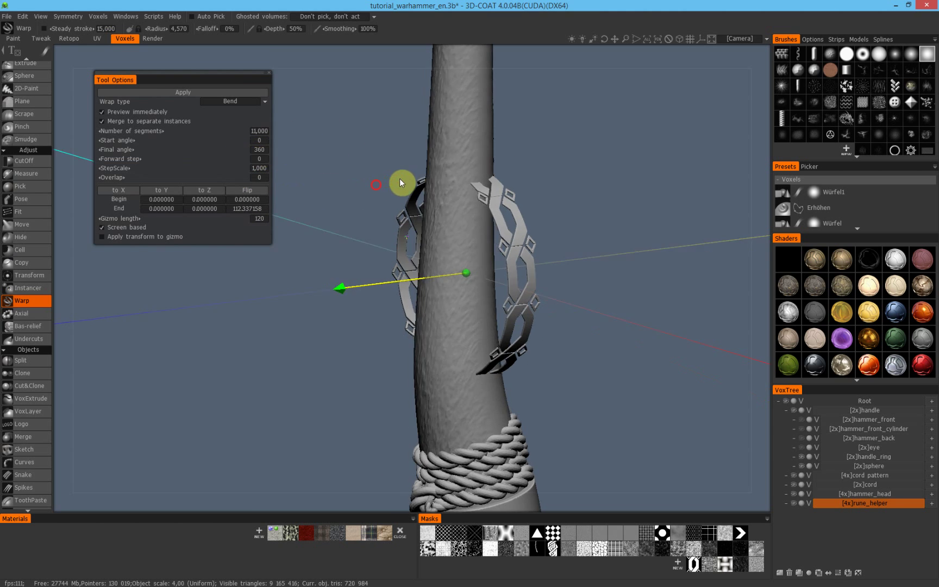
pyautogui.moveTo(400, 183); pyautogui.dragTo(465, 182)
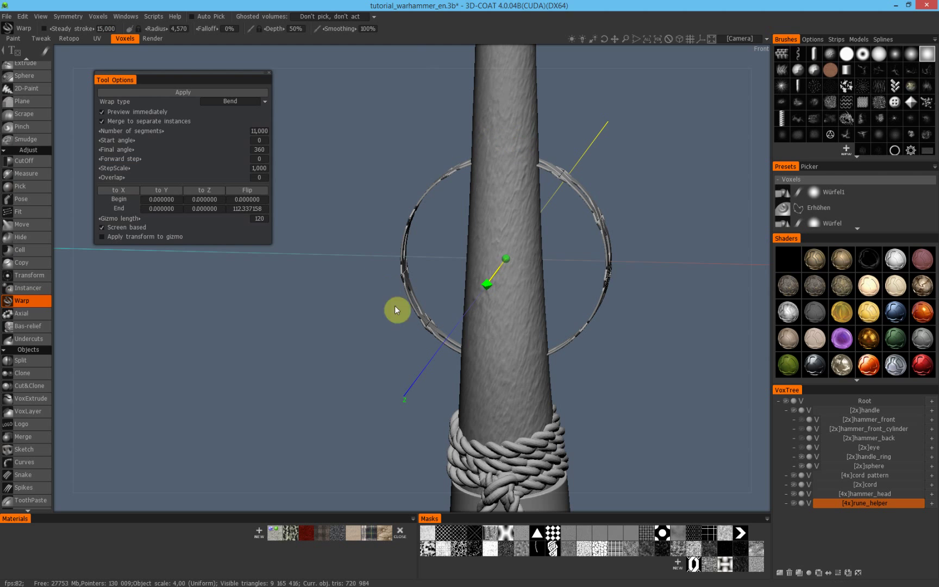
# Move the bend gizmo's start point slightly off the scene origin, to about X 0.4, Y -16.4, Z 4.5
pyautogui.moveTo(594, 229); pyautogui.dragTo(543, 248)
pyautogui.moveTo(553, 213); pyautogui.dragTo(409, 274, button='middle')
pyautogui.moveTo(409, 274); pyautogui.dragTo(579, 242, button='right')
pyautogui.moveTo(579, 242); pyautogui.dragTo(568, 276, button='middle')
pyautogui.moveTo(567, 276); pyautogui.dragTo(494, 293)
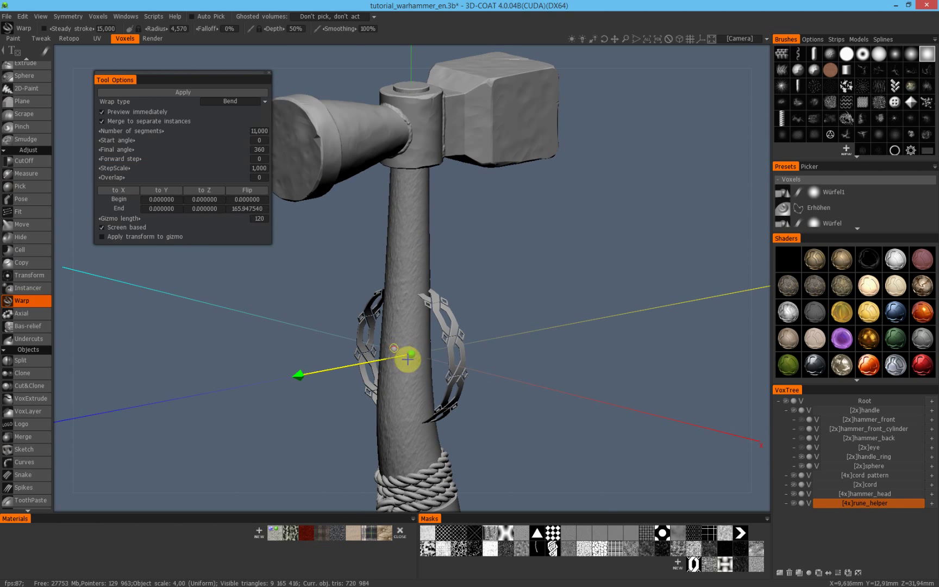
pyautogui.moveTo(495, 329); pyautogui.dragTo(452, 323)
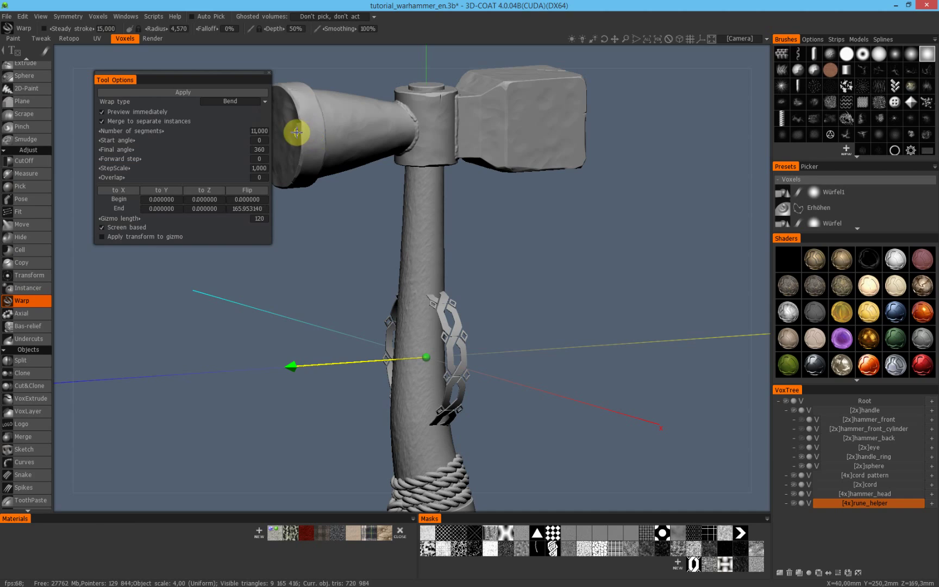
pyautogui.moveTo(432, 268); pyautogui.dragTo(527, 292)
pyautogui.moveTo(478, 359)
pyautogui.mouseDown()
pyautogui.moveTo(462, 318)
pyautogui.moveTo(382, 307)
pyautogui.moveTo(363, 190)
pyautogui.moveTo(334, 142)
pyautogui.moveTo(424, 189)
pyautogui.moveTo(367, 350)
pyautogui.moveTo(325, 191)
pyautogui.moveTo(516, 276)
pyautogui.moveTo(357, 162)
pyautogui.moveTo(346, 136)
pyautogui.moveTo(326, 134)
pyautogui.moveTo(345, 132)
pyautogui.moveTo(438, 289)
pyautogui.moveTo(455, 374)
pyautogui.moveTo(463, 375)
pyautogui.moveTo(484, 132)
pyautogui.moveTo(473, 373)
pyautogui.mouseUp()
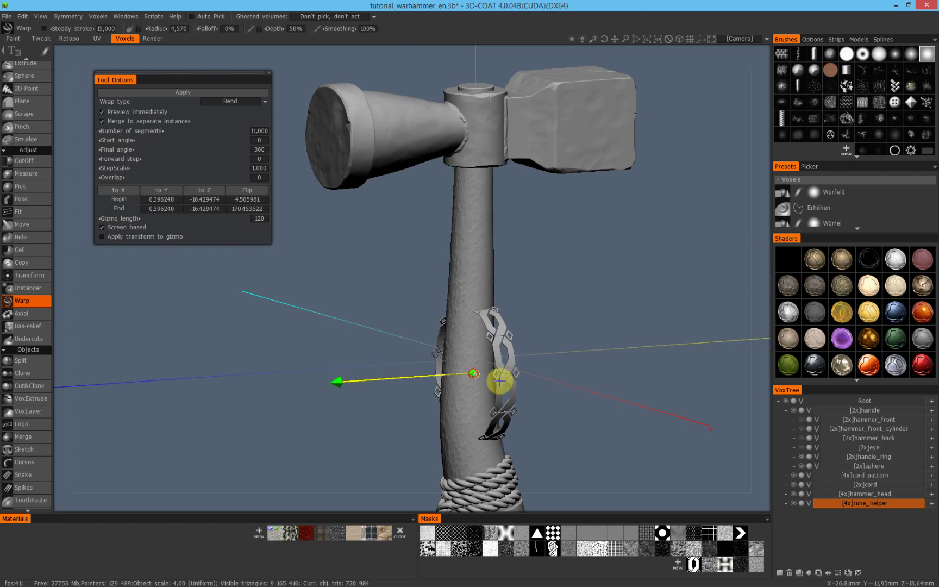
# Return to Transform without applying the bend, and move the tile to the hammer's round striking end, about X 45, Y 242.3, Z 153.9
pyautogui.click(34, 277)
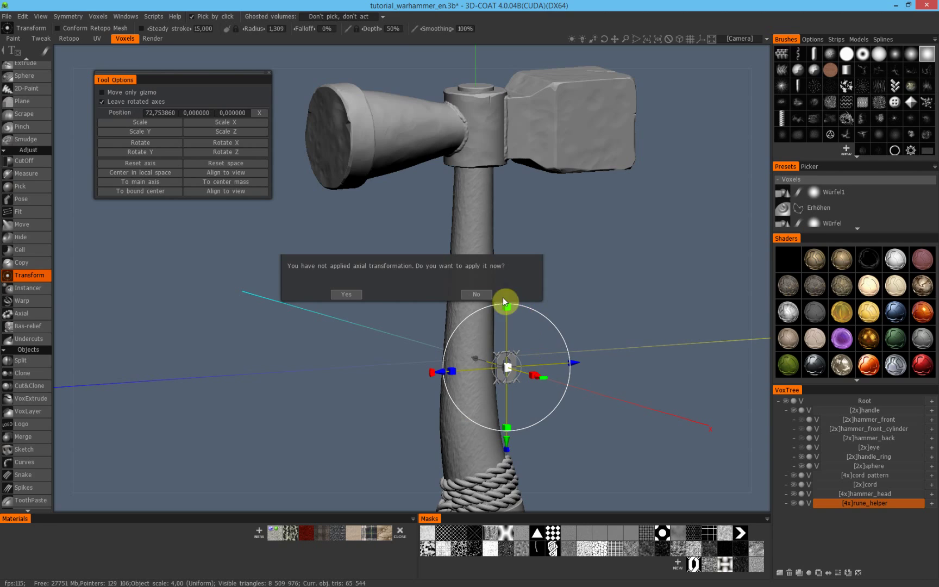
pyautogui.click(481, 294)
pyautogui.moveTo(499, 350); pyautogui.dragTo(520, 368, button='right')
pyautogui.moveTo(519, 367); pyautogui.dragTo(369, 130)
pyautogui.moveTo(361, 225); pyautogui.dragTo(407, 191, button='right')
pyautogui.moveTo(406, 190); pyautogui.dragTo(458, 353, button='middle')
pyautogui.moveTo(458, 353); pyautogui.dragTo(530, 317, button='right')
pyautogui.moveTo(482, 333); pyautogui.dragTo(470, 270, button='middle')
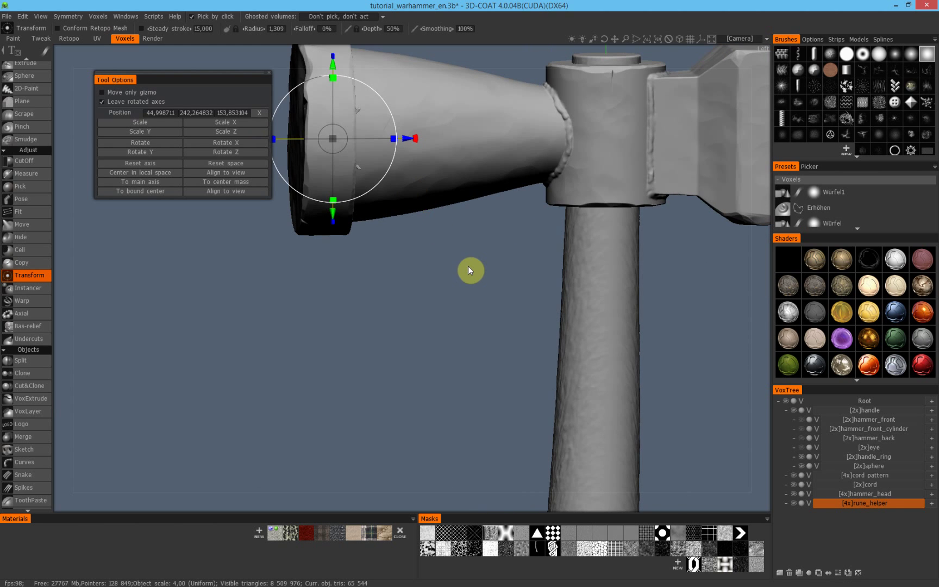
# Undo the tile's last move
pyautogui.hotkey('ctrl', 'z')
pyautogui.moveTo(562, 267); pyautogui.dragTo(492, 347, button='right')
pyautogui.moveTo(492, 348); pyautogui.dragTo(502, 308, button='middle')
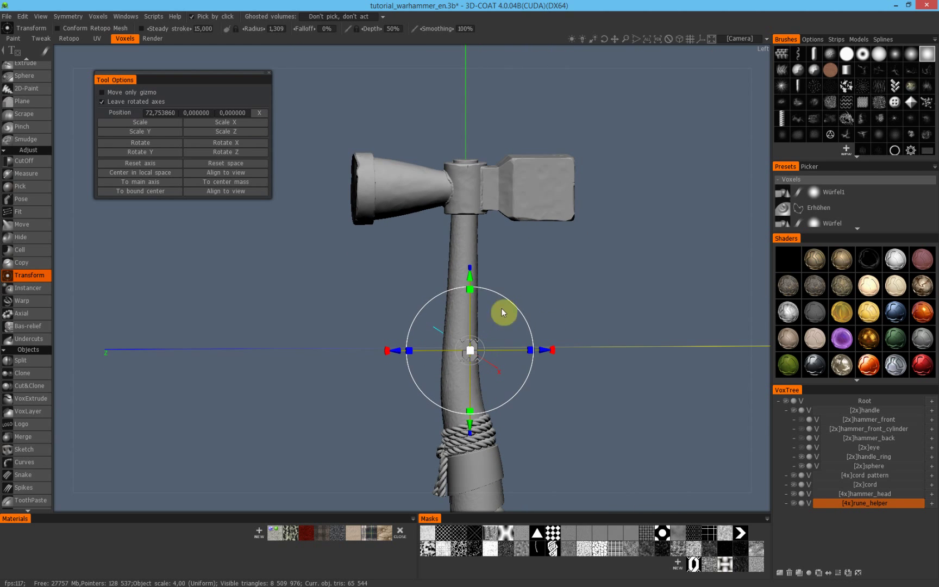
# Hide the cord and handle layers, and reset the hammer_head layer's position to the scene origin
pyautogui.click(794, 484)
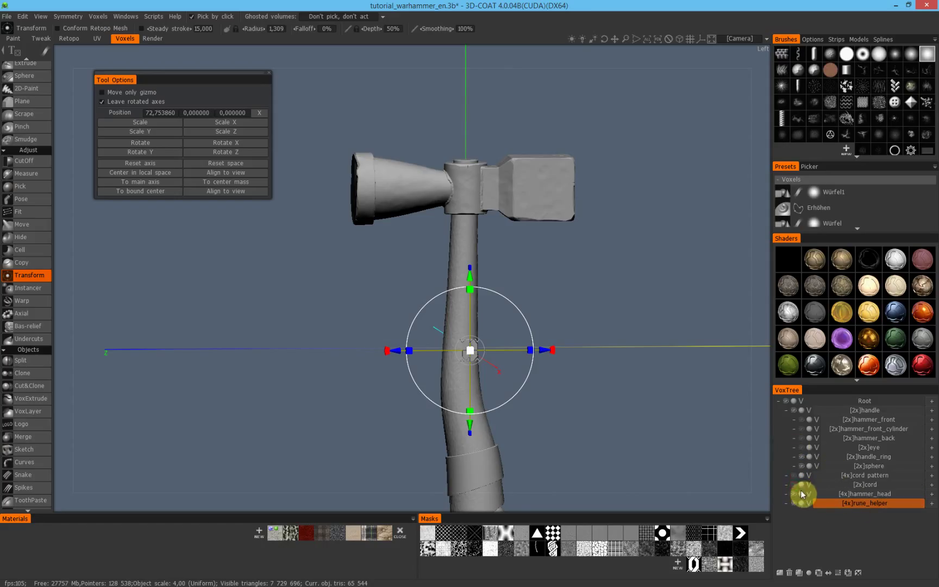
pyautogui.click(793, 410)
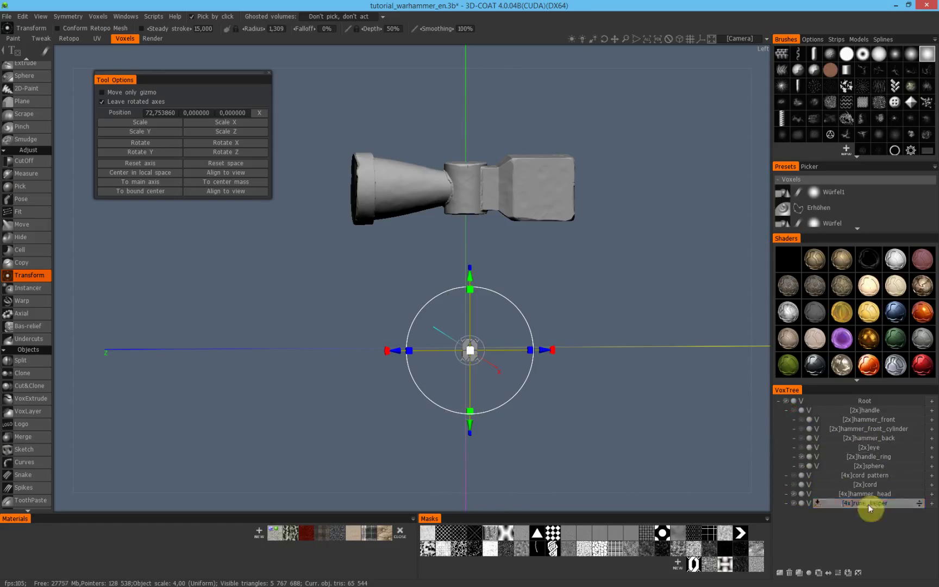
pyautogui.click(855, 495)
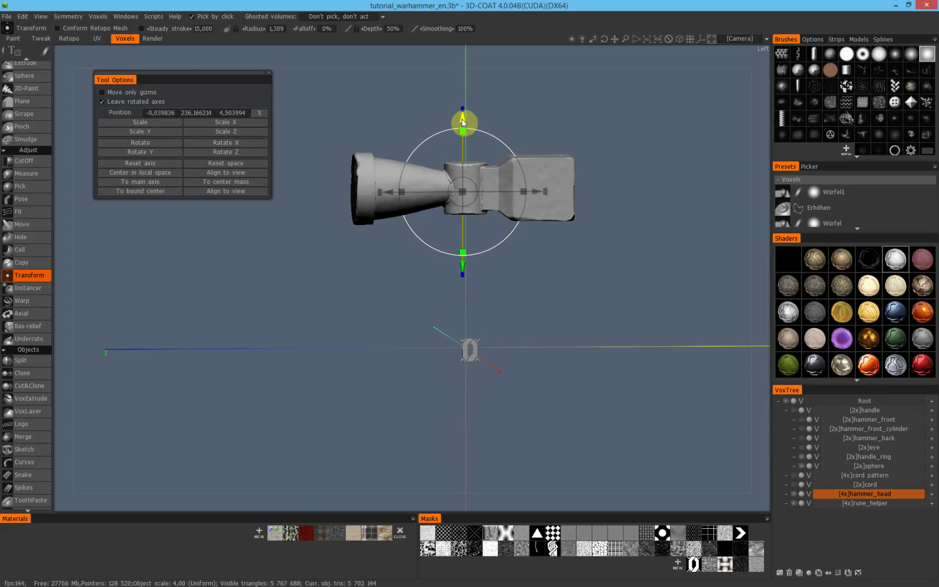
pyautogui.click(261, 113)
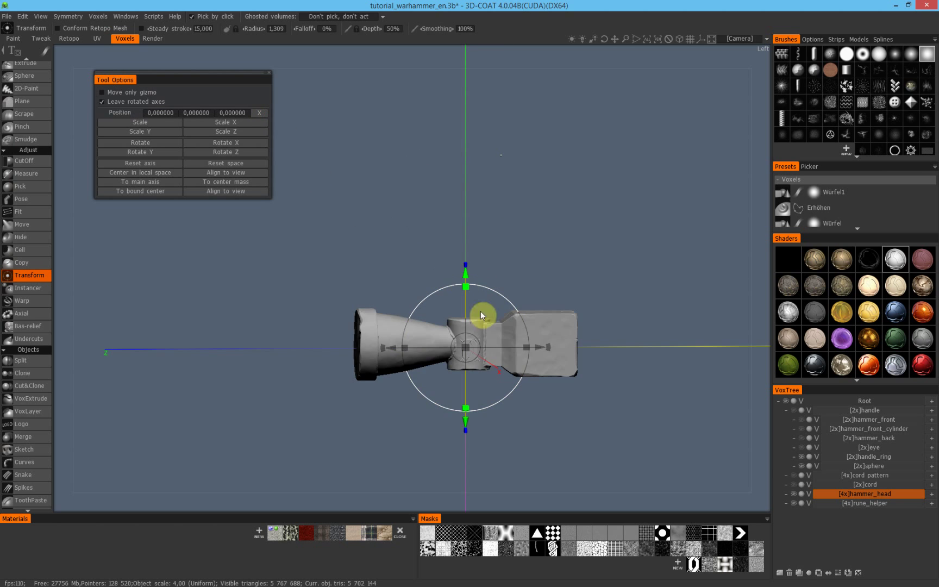
# Move the hammer head along Z to about -151.4, lining up its round striking end with the knot tile
pyautogui.moveTo(390, 348); pyautogui.dragTo(486, 356)
pyautogui.keyDown('alt'); pyautogui.moveTo(487, 357); pyautogui.dragTo(706, 360, button='right'); pyautogui.keyUp('alt')
pyautogui.moveTo(705, 360); pyautogui.dragTo(551, 230, button='middle')
pyautogui.moveTo(621, 331); pyautogui.dragTo(622, 331)
pyautogui.moveTo(618, 335); pyautogui.dragTo(468, 303, button='right')
pyautogui.moveTo(468, 306); pyautogui.dragTo(467, 282)
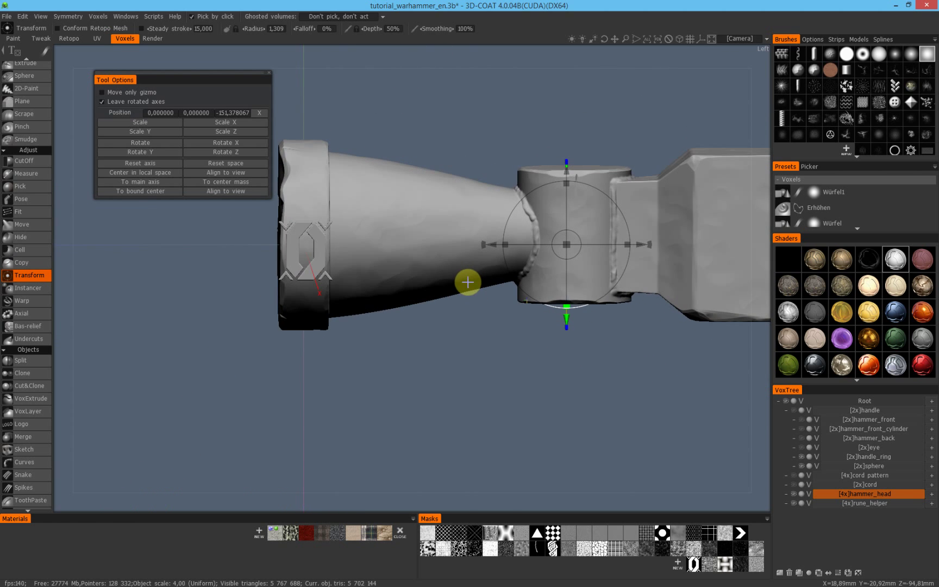
pyautogui.press('KP_4')
pyautogui.moveTo(490, 235); pyautogui.dragTo(535, 289, button='middle')
pyautogui.moveTo(535, 289); pyautogui.dragTo(560, 316, button='right')
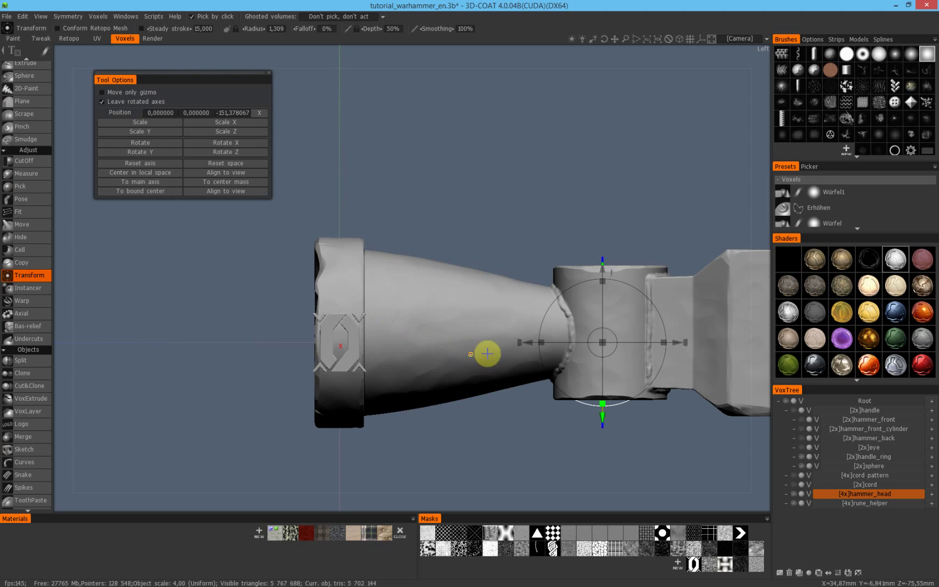
pyautogui.scroll(2, 401, 334)
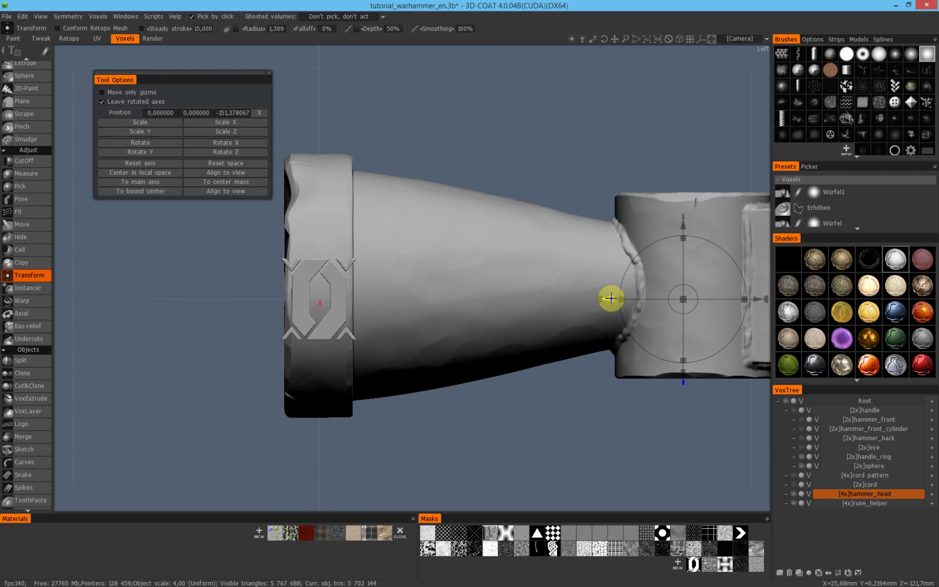
pyautogui.moveTo(608, 298); pyautogui.dragTo(610, 298)
pyautogui.moveTo(457, 302); pyautogui.dragTo(499, 302, button='right')
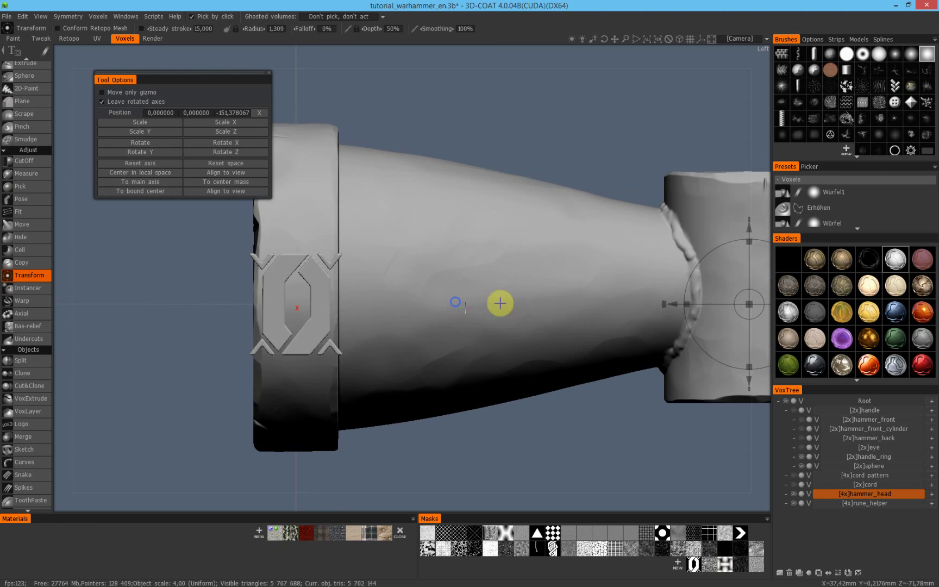
pyautogui.moveTo(499, 303); pyautogui.dragTo(572, 299, button='middle')
# Preview the rune_helper tile's 13-segment bend around the striking end, and inspect the ring with the hammer head temporarily hidden
pyautogui.moveTo(408, 258); pyautogui.dragTo(509, 345, button='middle')
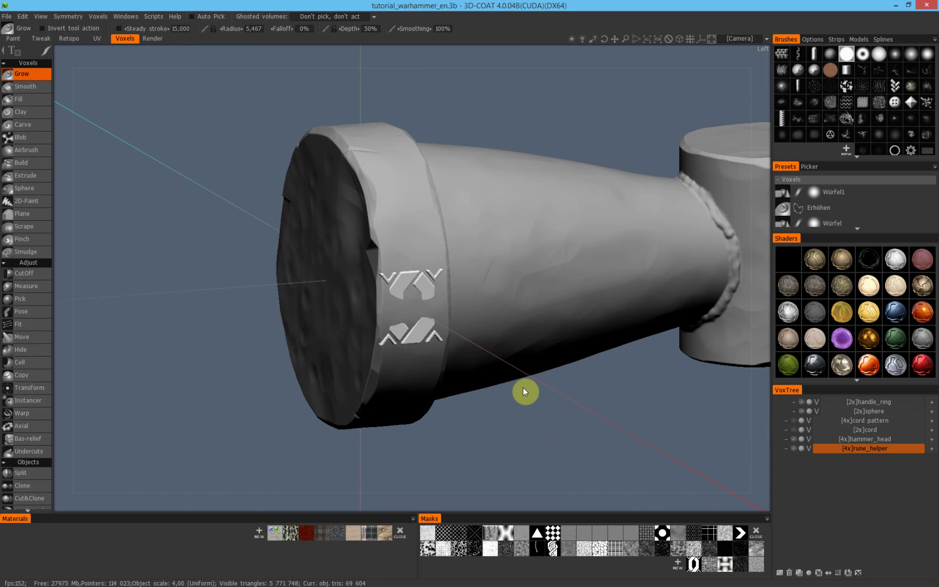
pyautogui.keyDown('alt'); pyautogui.moveTo(443, 377); pyautogui.dragTo(457, 357, button='right'); pyautogui.keyUp('alt')
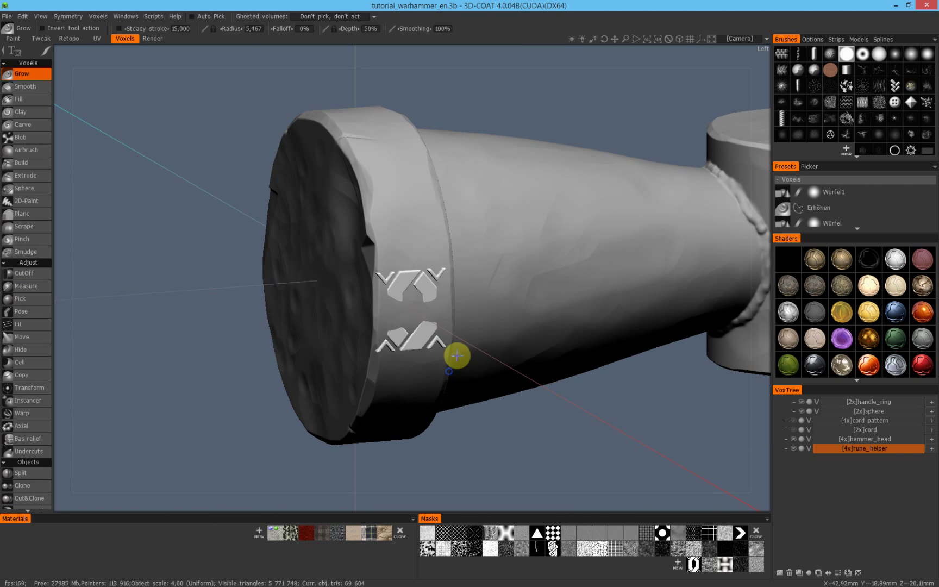
pyautogui.keyDown('alt'); pyautogui.moveTo(457, 357); pyautogui.dragTo(443, 358, button='middle'); pyautogui.keyUp('alt')
pyautogui.keyDown('alt'); pyautogui.moveTo(444, 358); pyautogui.dragTo(440, 355); pyautogui.keyUp('alt')
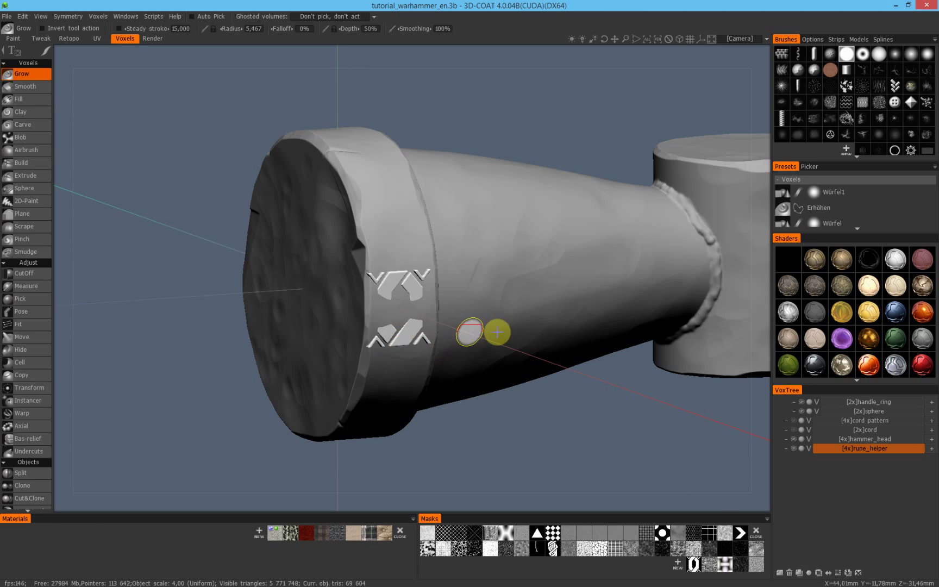
pyautogui.click(34, 414)
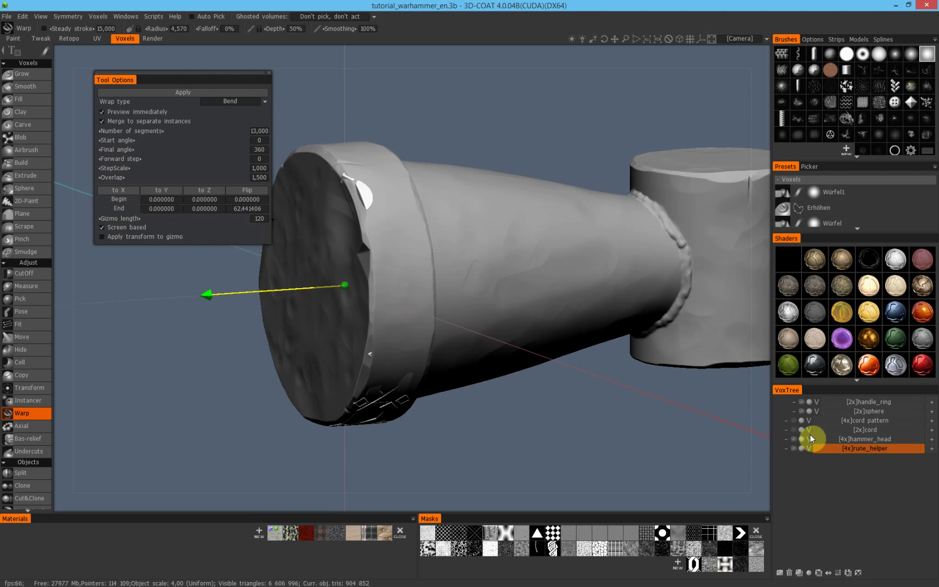
pyautogui.click(794, 440)
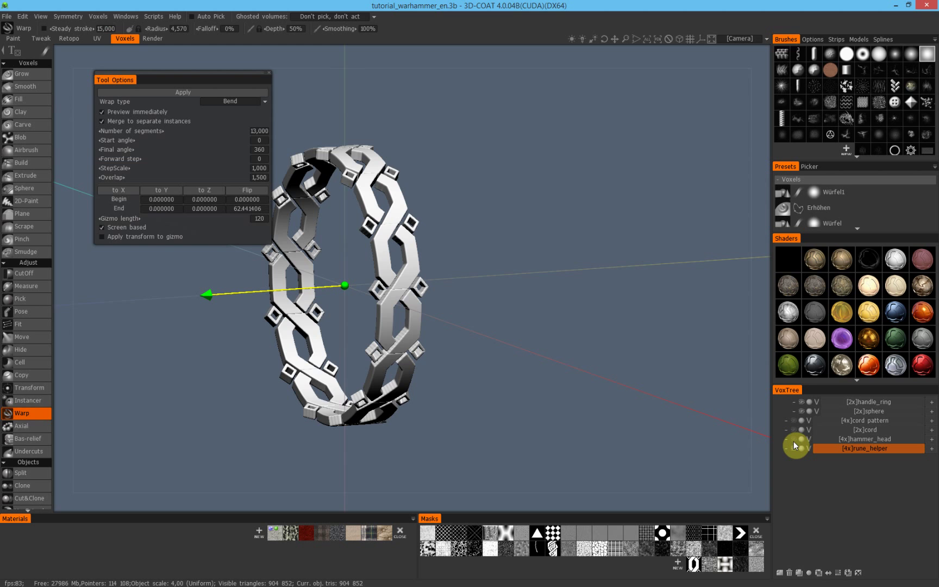
pyautogui.click(793, 441)
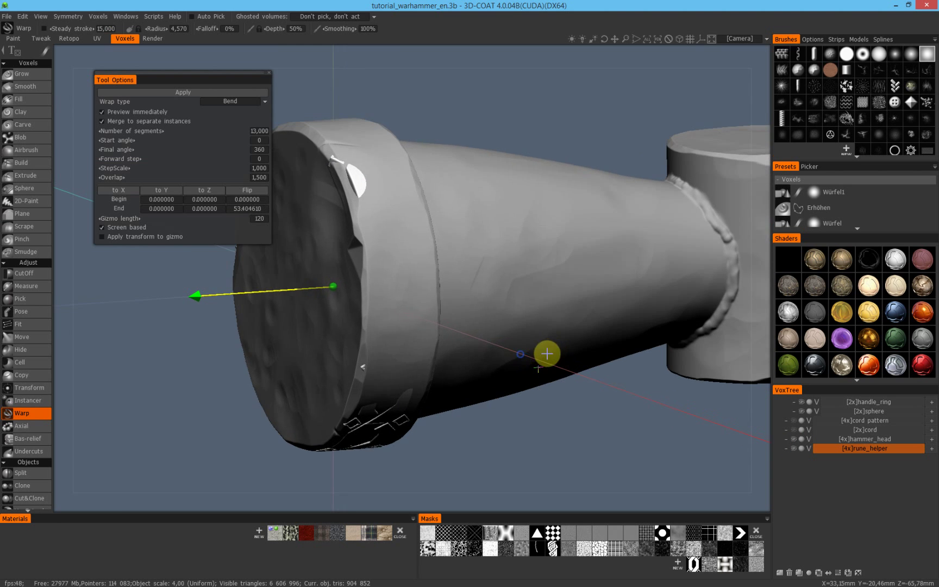
pyautogui.moveTo(418, 368); pyautogui.dragTo(438, 377, button='middle')
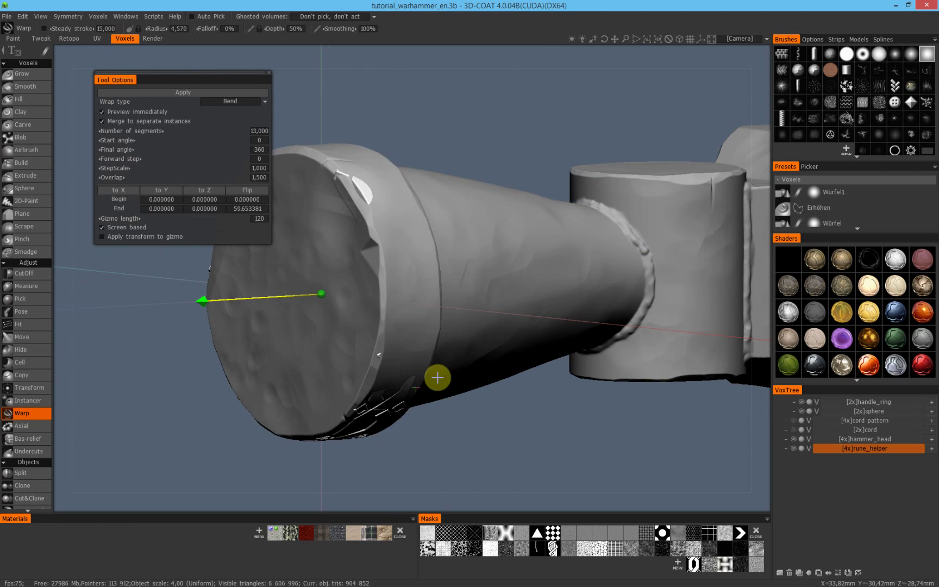
# Return to Transform without applying the bend, and move the tile along X to about 53.9
pyautogui.click(33, 388)
pyautogui.moveTo(455, 341); pyautogui.dragTo(497, 351, button='middle')
pyautogui.moveTo(498, 351); pyautogui.dragTo(504, 353)
pyautogui.keyDown('shift'); pyautogui.moveTo(504, 427); pyautogui.dragTo(531, 390); pyautogui.keyUp('shift')
pyautogui.moveTo(532, 390); pyautogui.dragTo(634, 324, button='right')
pyautogui.moveTo(633, 324); pyautogui.dragTo(539, 350, button='middle')
pyautogui.moveTo(181, 363); pyautogui.dragTo(376, 350, button='middle')
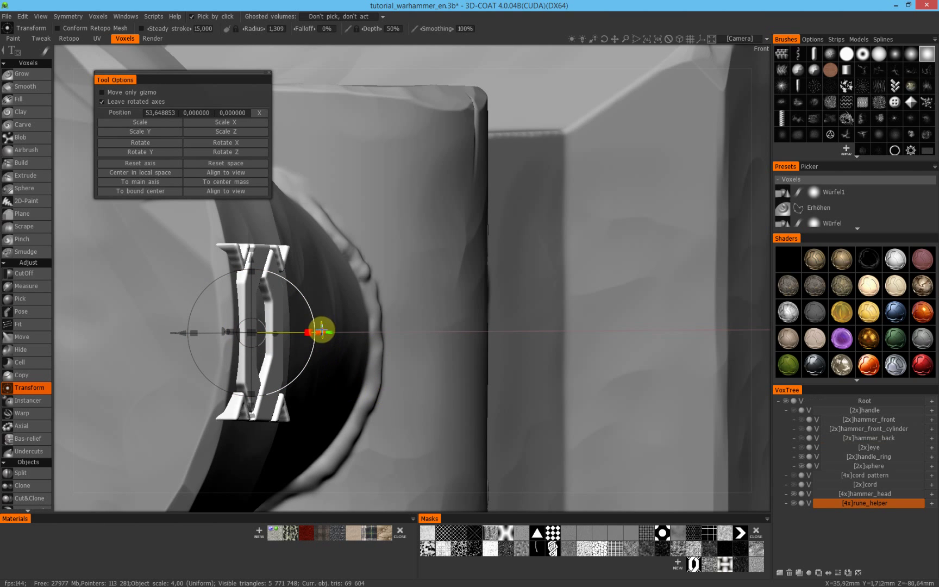
pyautogui.moveTo(319, 333); pyautogui.dragTo(321, 332)
# Move the tile slightly farther outward from the striking end's surface, to about X 55.4
pyautogui.keyDown('alt'); pyautogui.moveTo(321, 332); pyautogui.dragTo(281, 389, button='right'); pyautogui.keyUp('alt')
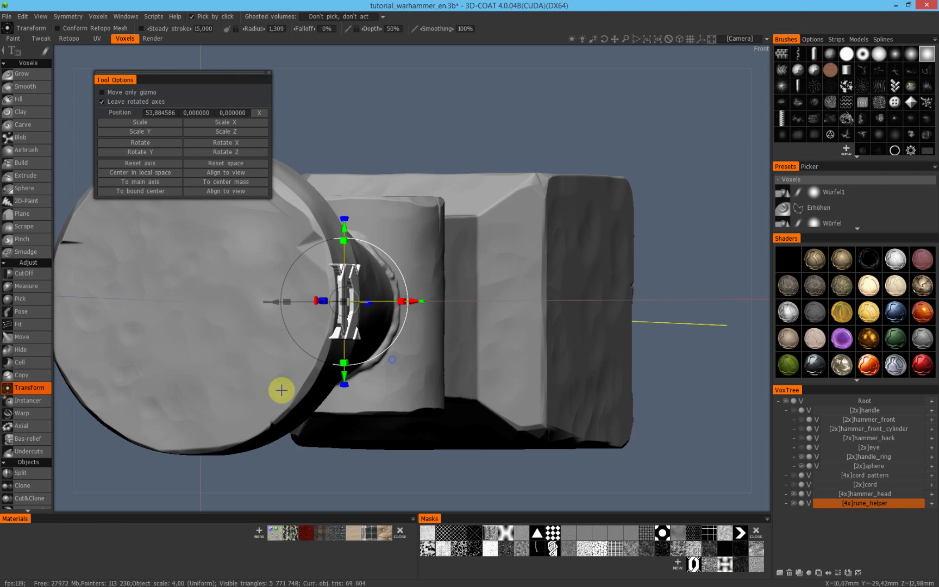
pyautogui.keyDown('alt'); pyautogui.moveTo(359, 388); pyautogui.dragTo(365, 365, button='middle'); pyautogui.keyUp('alt')
pyautogui.keyDown('alt'); pyautogui.moveTo(429, 302); pyautogui.dragTo(596, 300); pyautogui.keyUp('alt')
pyautogui.scroll(3, 595, 300)
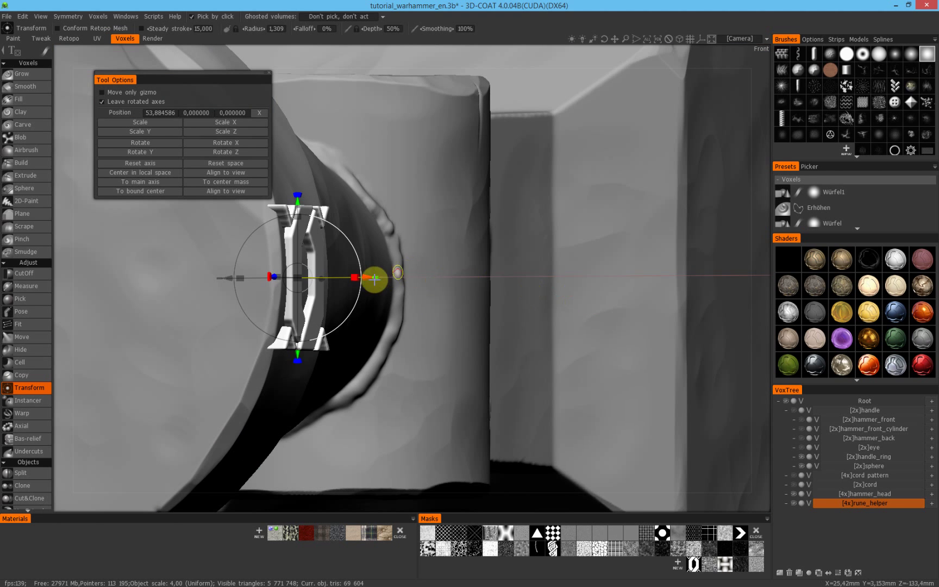
pyautogui.moveTo(365, 277)
pyautogui.mouseDown()
pyautogui.moveTo(384, 276)
pyautogui.moveTo(372, 276)
pyautogui.mouseUp()
pyautogui.keyDown('alt'); pyautogui.moveTo(384, 297); pyautogui.dragTo(289, 360, button='right'); pyautogui.keyUp('alt')
pyautogui.keyDown('alt'); pyautogui.moveTo(398, 371); pyautogui.dragTo(404, 379, button='middle'); pyautogui.keyUp('alt')
pyautogui.keyDown('alt'); pyautogui.moveTo(407, 380); pyautogui.dragTo(372, 402); pyautogui.keyUp('alt')
pyautogui.keyDown('alt'); pyautogui.moveTo(408, 358); pyautogui.dragTo(529, 337, button='middle'); pyautogui.keyUp('alt')
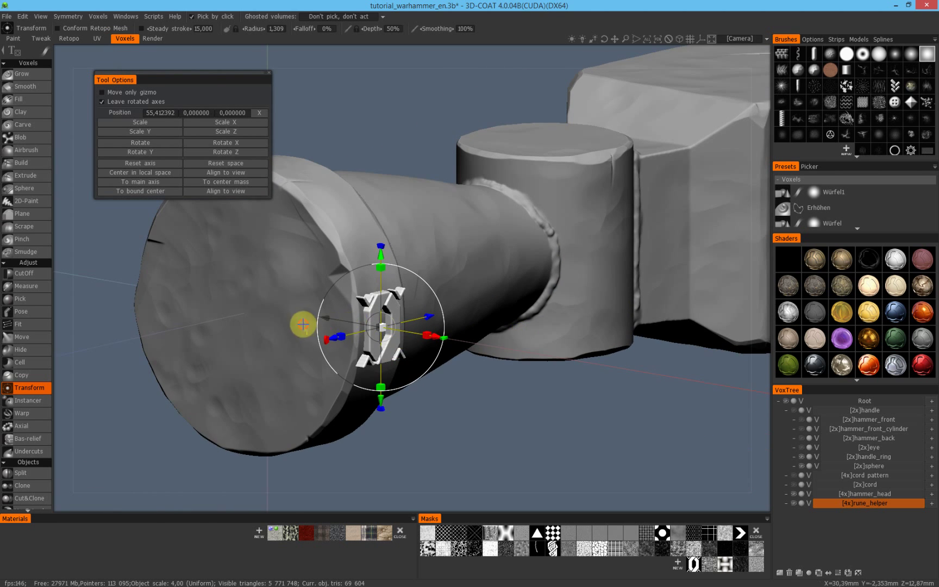
pyautogui.keyDown('alt'); pyautogui.moveTo(302, 325); pyautogui.dragTo(283, 328); pyautogui.keyUp('alt')
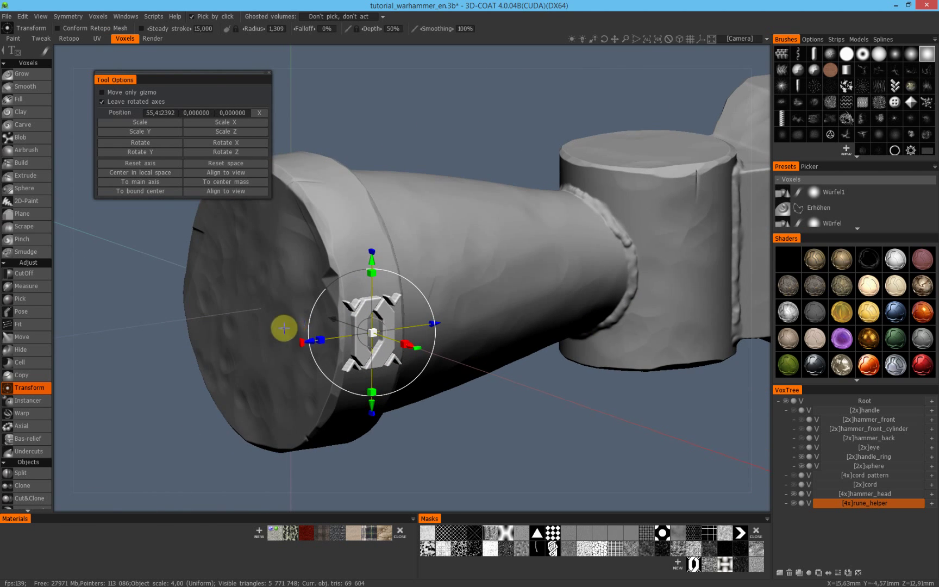
# Start the Warp bend on the tile again, try 7 segments, and set the number back to 13
pyautogui.click(32, 416)
pyautogui.moveTo(470, 271); pyautogui.dragTo(265, 168)
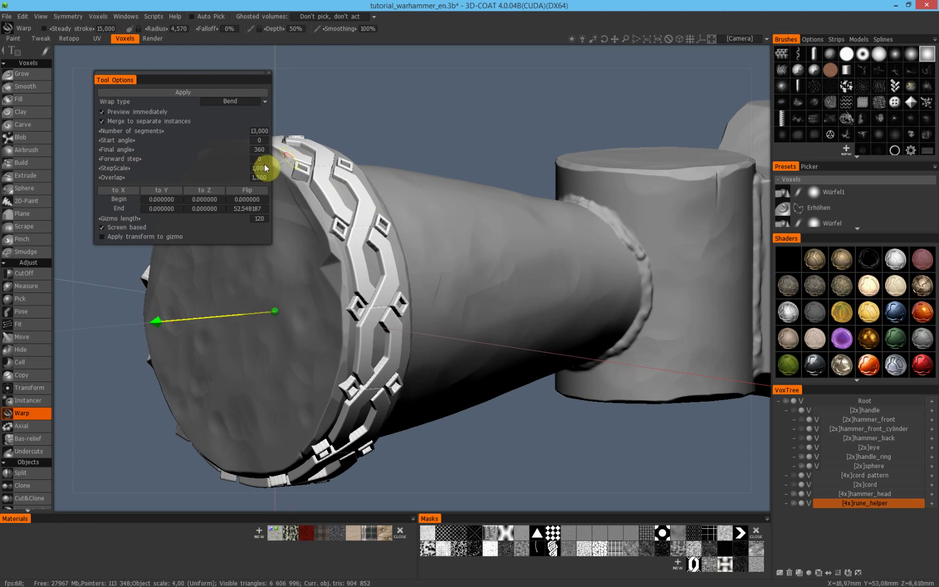
pyautogui.moveTo(183, 131); pyautogui.dragTo(146, 135)
pyautogui.moveTo(405, 256); pyautogui.dragTo(433, 271)
pyautogui.moveTo(370, 297); pyautogui.dragTo(346, 262)
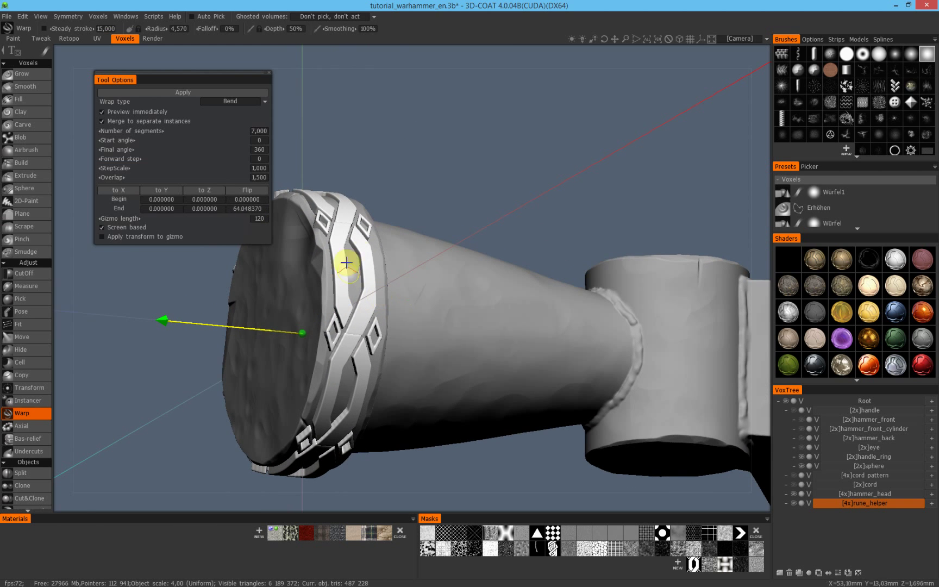
pyautogui.moveTo(137, 130); pyautogui.dragTo(178, 140)
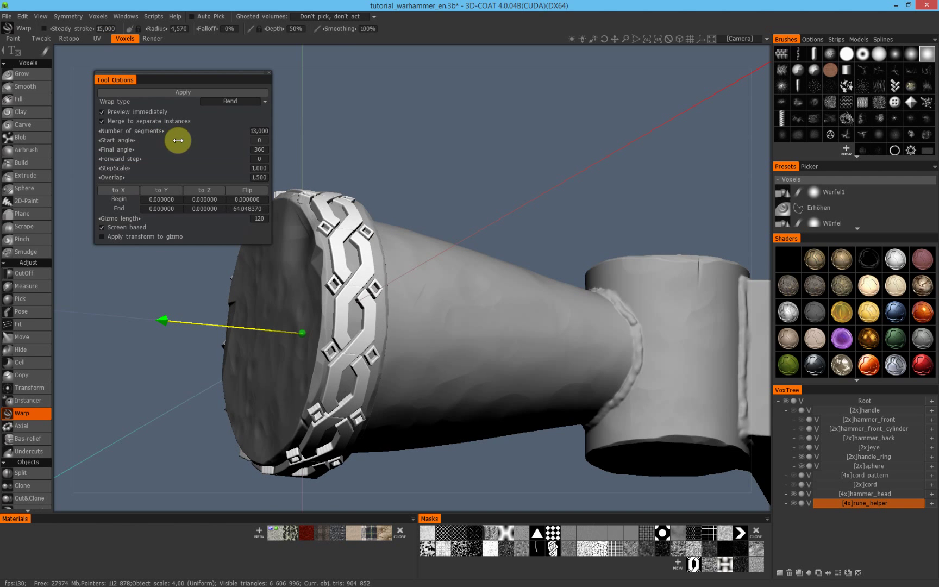
# Set the bend's overlap to 1 while checking the joints between the ring's knot tiles
pyautogui.moveTo(345, 258); pyautogui.dragTo(369, 254, button='right')
pyautogui.moveTo(369, 253); pyautogui.dragTo(350, 315)
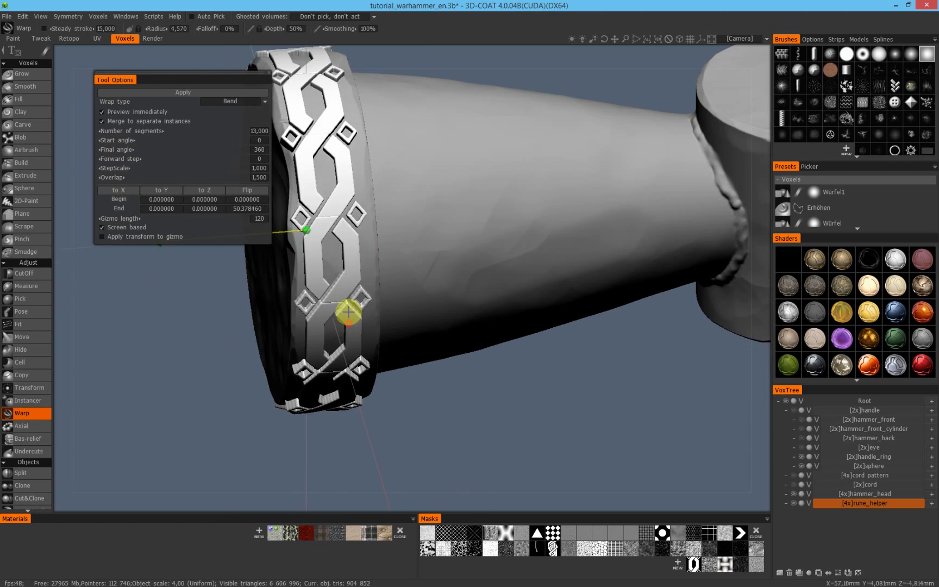
pyautogui.moveTo(348, 264); pyautogui.dragTo(414, 302, button='middle')
pyautogui.moveTo(413, 302); pyautogui.dragTo(419, 266)
pyautogui.moveTo(419, 266); pyautogui.dragTo(450, 252, button='right')
pyautogui.moveTo(450, 253); pyautogui.dragTo(488, 274, button='middle')
pyautogui.press('s')
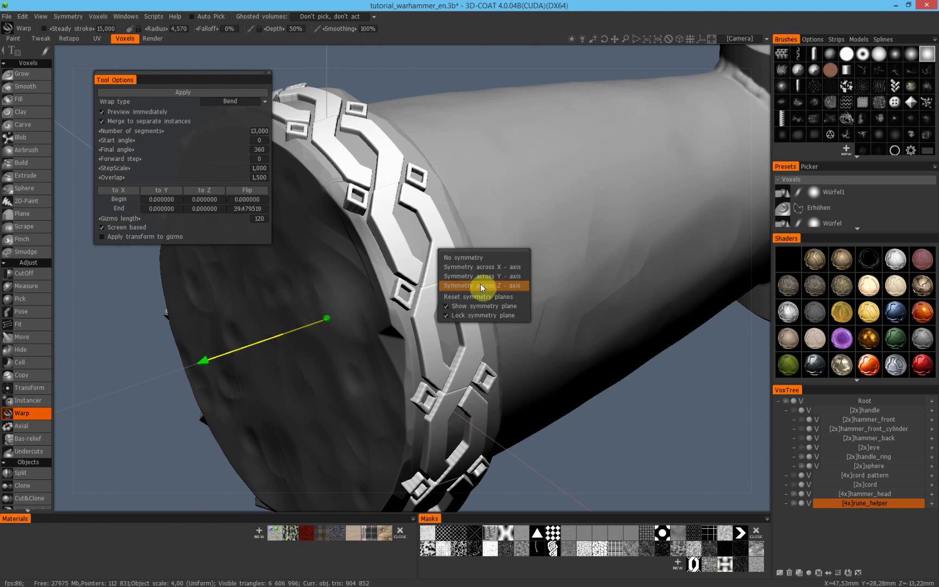
pyautogui.click(259, 178)
pyautogui.write('1.5')
pyautogui.press('Return')
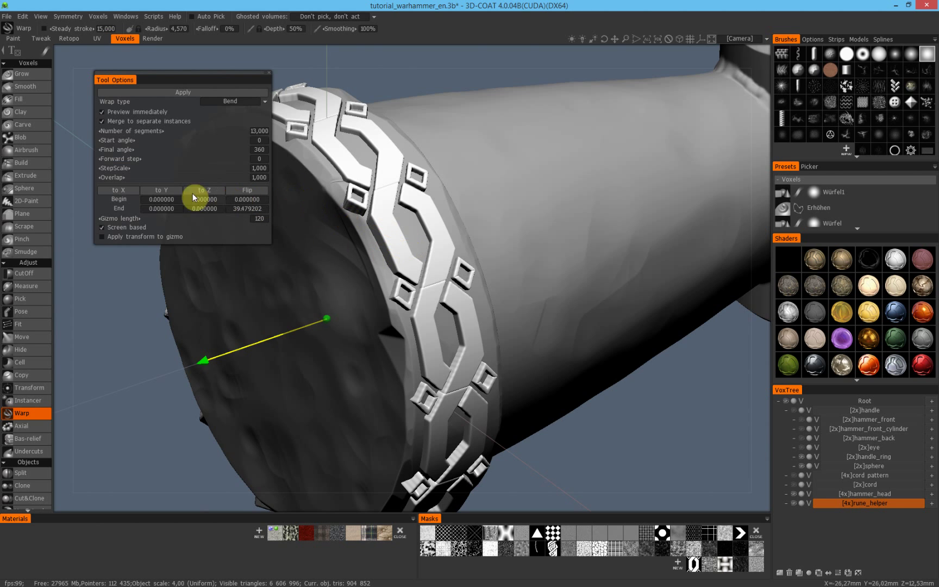
# Try bend overlaps of 12.5 and 0, and set the overlap back to 1
pyautogui.moveTo(120, 177)
pyautogui.mouseDown()
pyautogui.moveTo(106, 177)
pyautogui.moveTo(121, 177)
pyautogui.mouseUp()
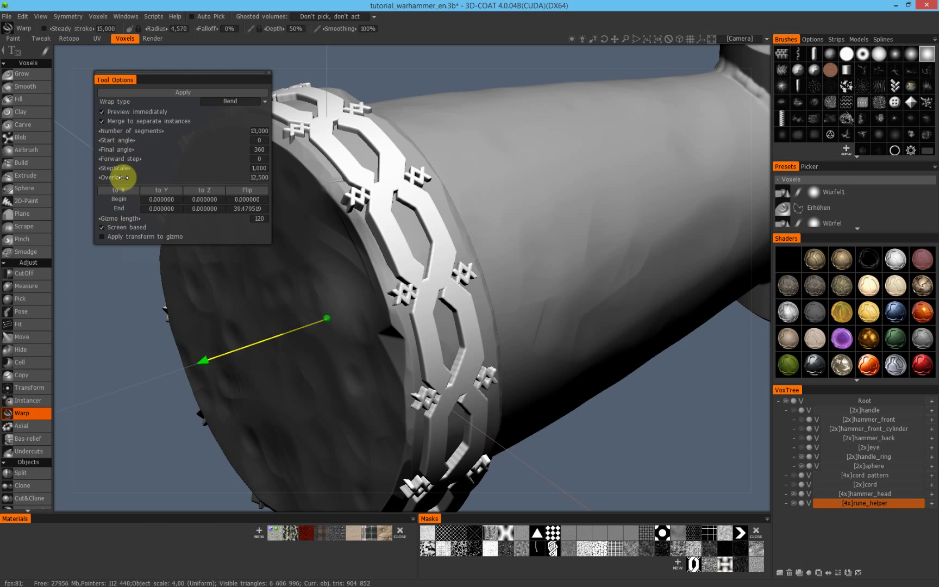
pyautogui.keyDown('alt'); pyautogui.moveTo(464, 342); pyautogui.dragTo(417, 325); pyautogui.keyUp('alt')
pyautogui.keyDown('alt'); pyautogui.moveTo(466, 254); pyautogui.dragTo(478, 296); pyautogui.keyUp('alt')
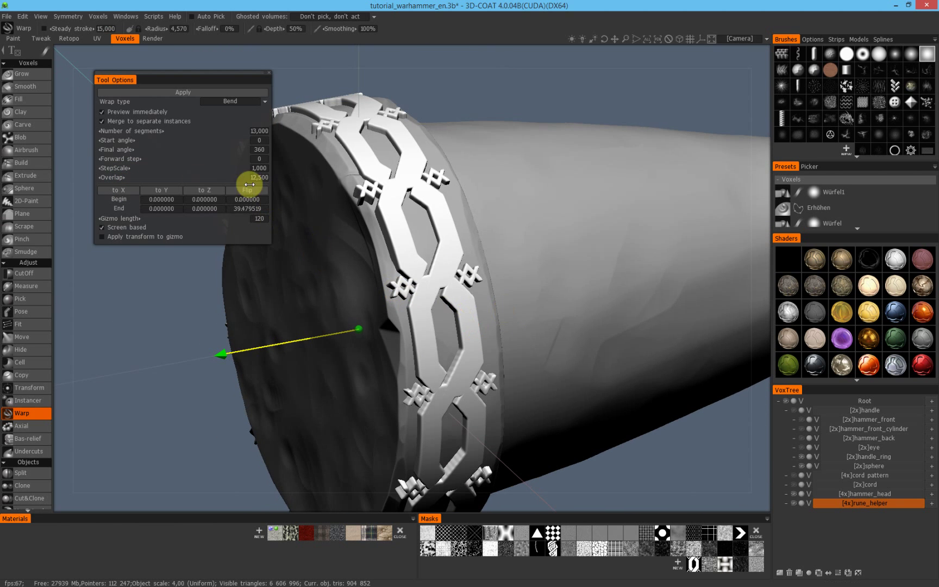
pyautogui.moveTo(122, 178); pyautogui.dragTo(92, 176)
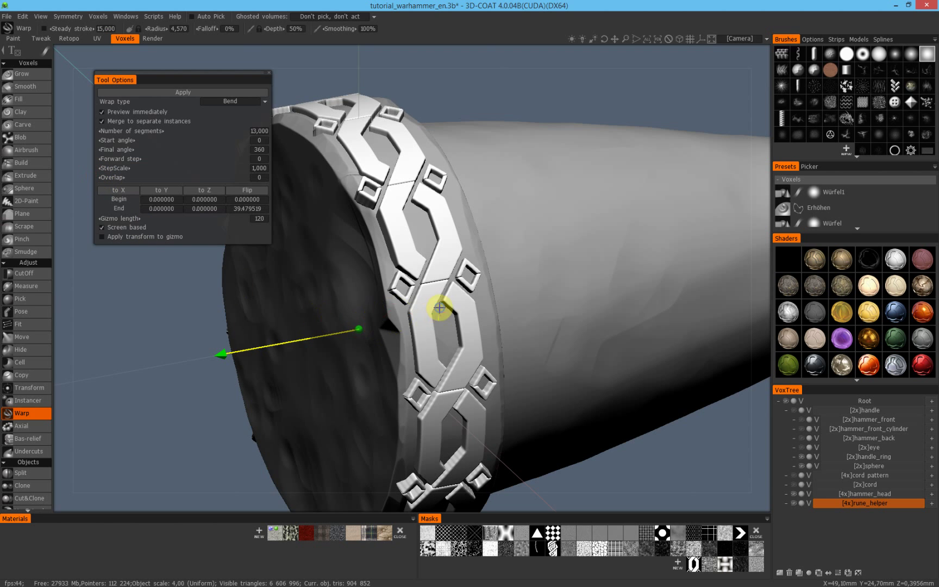
pyautogui.keyDown('alt'); pyautogui.moveTo(440, 307); pyautogui.dragTo(518, 282, button='right'); pyautogui.keyUp('alt')
pyautogui.keyDown('alt'); pyautogui.moveTo(518, 283); pyautogui.dragTo(482, 317, button='middle'); pyautogui.keyUp('alt')
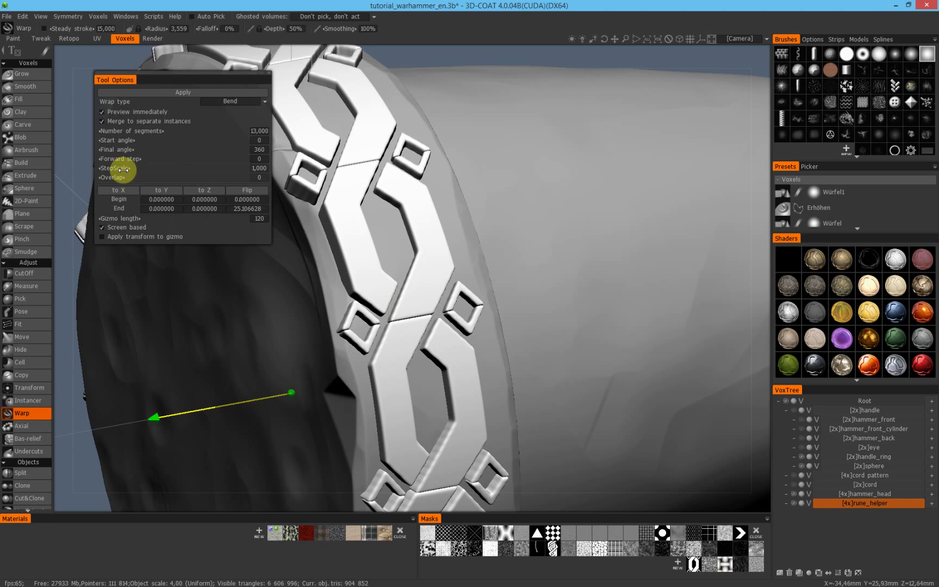
pyautogui.moveTo(116, 177); pyautogui.dragTo(119, 177)
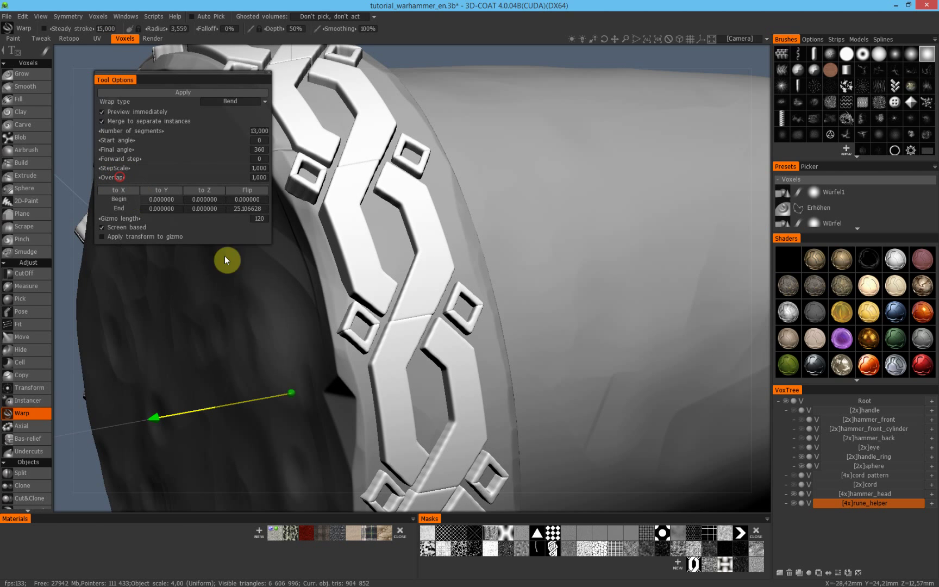
# Check the ring around the striking end and turn off merging to separate instances for the bend
pyautogui.moveTo(431, 330)
pyautogui.keyDown('alt'); pyautogui.mouseDown()
pyautogui.moveTo(388, 285)
pyautogui.moveTo(348, 328)
pyautogui.mouseUp(); pyautogui.keyUp('alt')
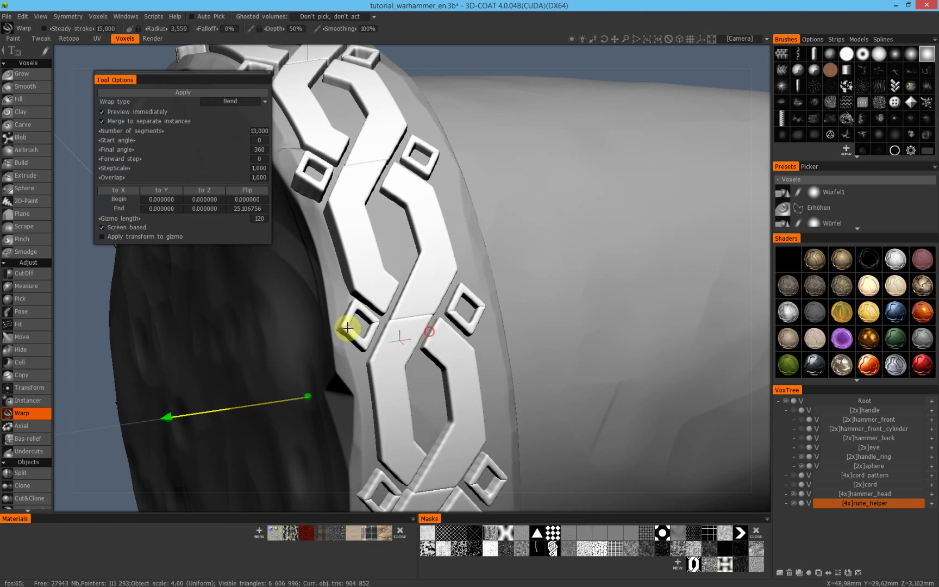
pyautogui.scroll(-6, 459, 291)
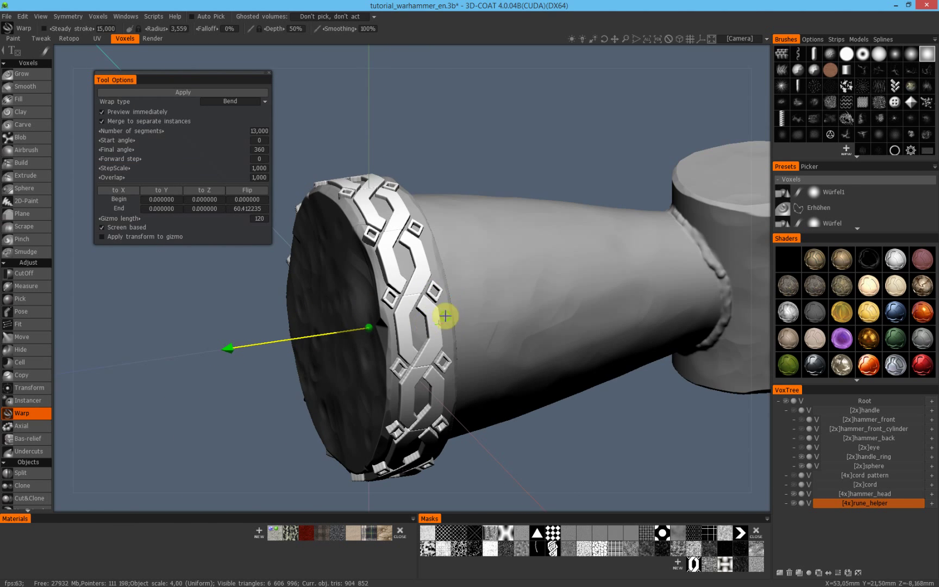
pyautogui.keyDown('alt'); pyautogui.moveTo(444, 315); pyautogui.dragTo(447, 251, button='middle'); pyautogui.keyUp('alt')
pyautogui.keyDown('alt'); pyautogui.moveTo(421, 309); pyautogui.dragTo(439, 292); pyautogui.keyUp('alt')
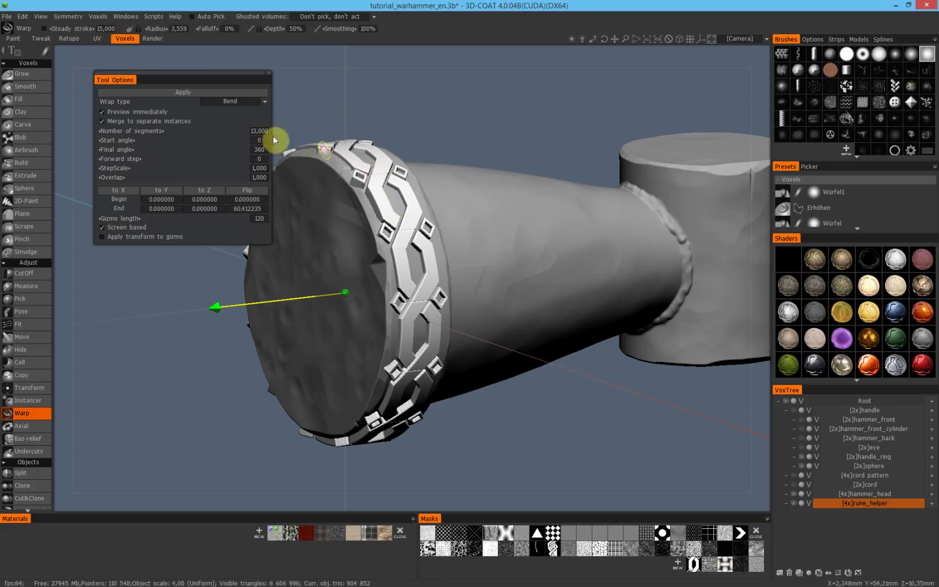
pyautogui.click(118, 122)
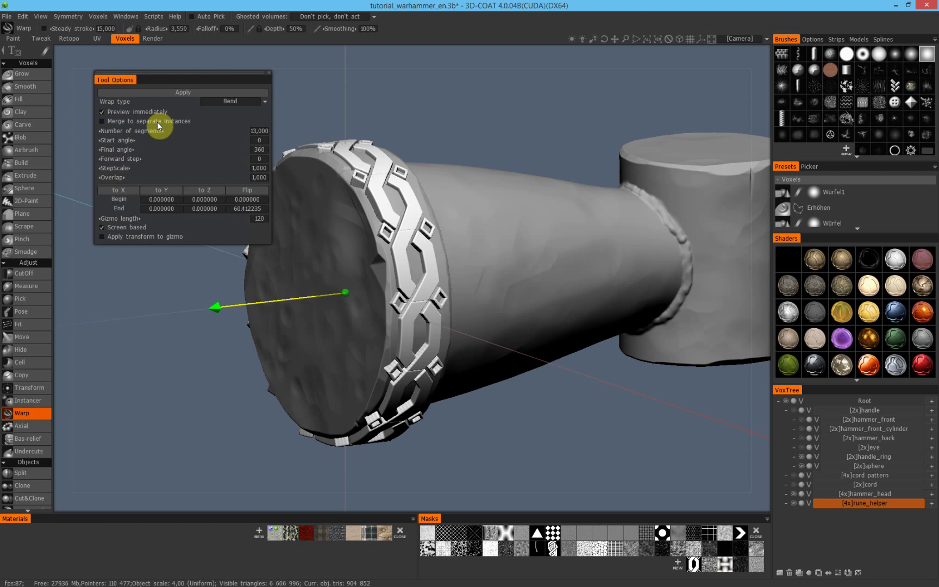
# Apply the 13-segment bend and centre the Transform gizmo on the knot ring's bounds
pyautogui.click(209, 92)
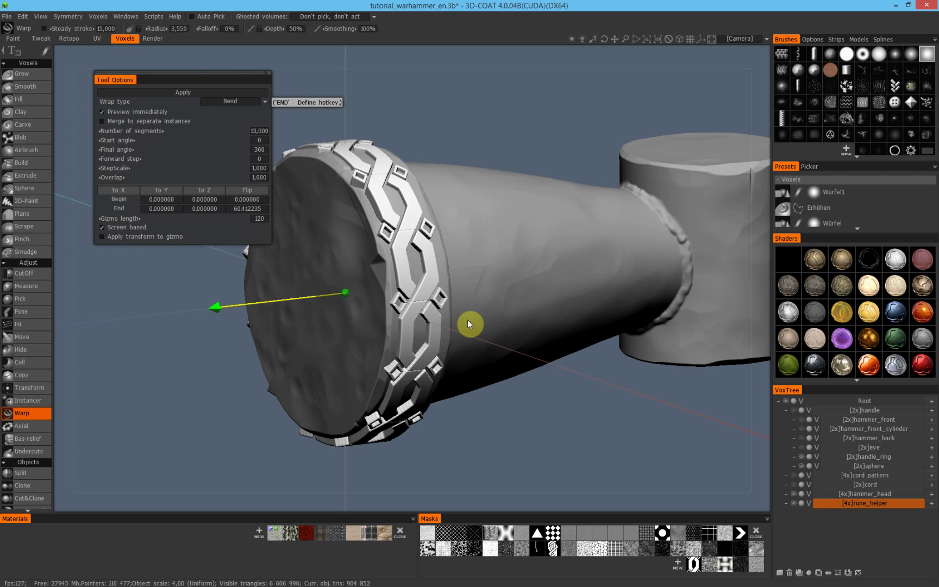
pyautogui.press('t')
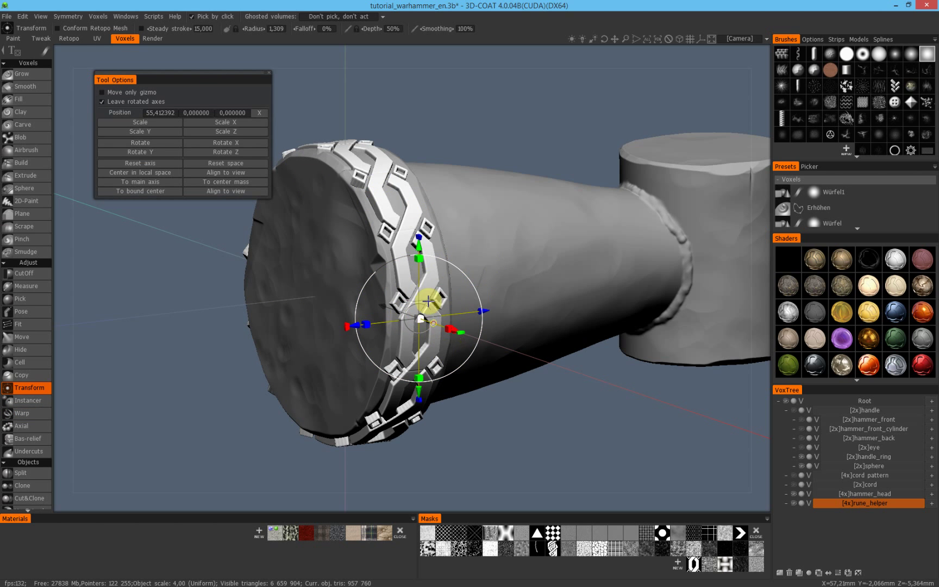
pyautogui.moveTo(419, 250); pyautogui.dragTo(438, 187)
pyautogui.hotkey('ctrl', 'z')
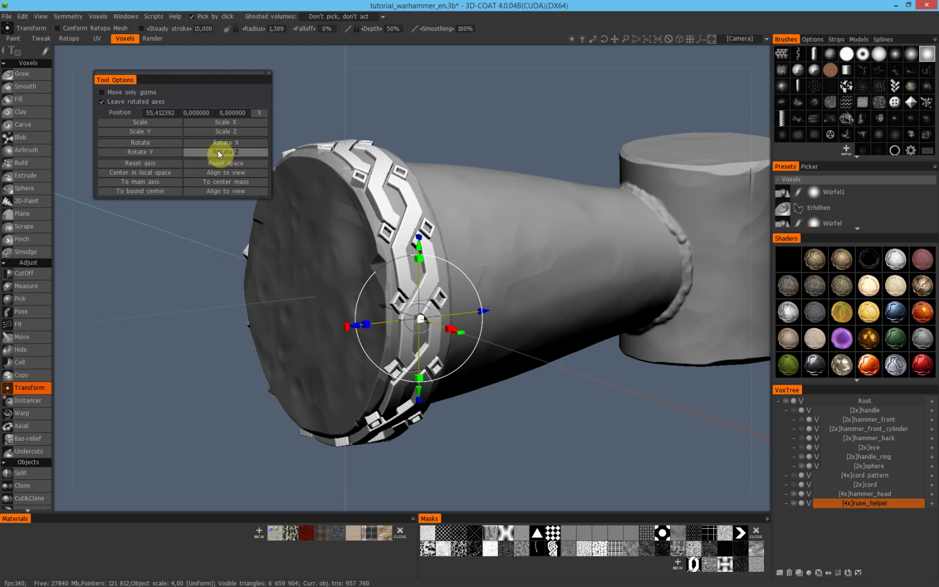
pyautogui.moveTo(454, 329); pyautogui.dragTo(495, 321, button='middle')
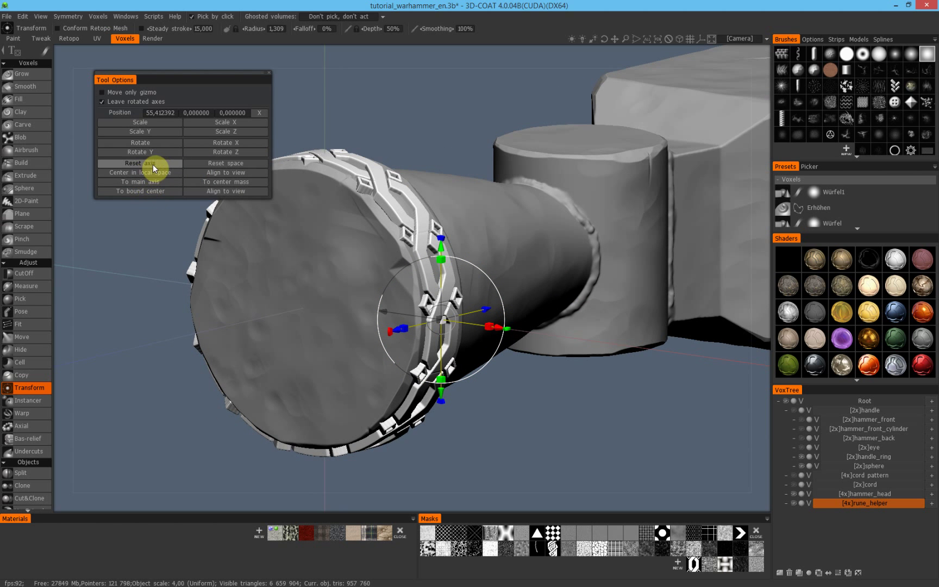
pyautogui.click(138, 191)
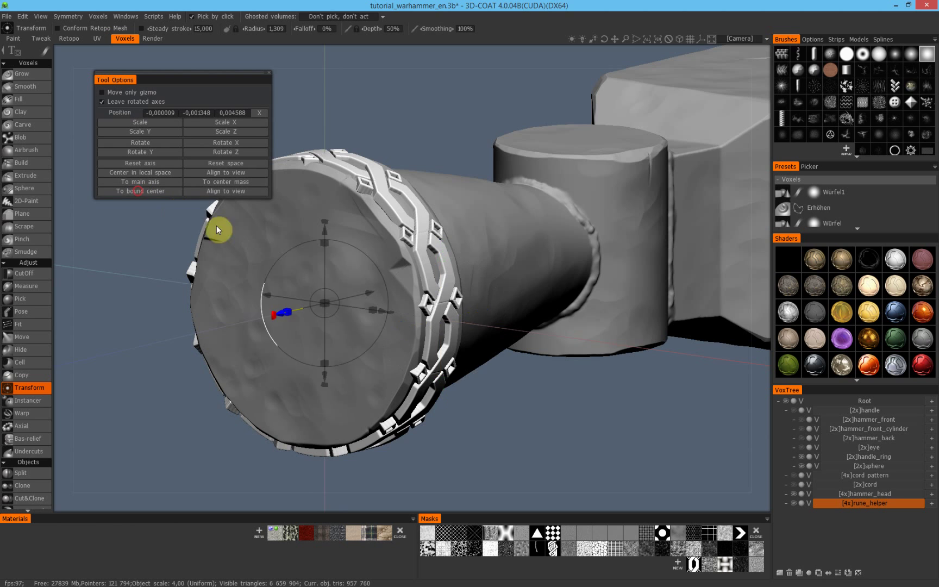
# Set the knot ring's X, Y and Z position to 0
pyautogui.moveTo(443, 331); pyautogui.dragTo(416, 197, button='middle')
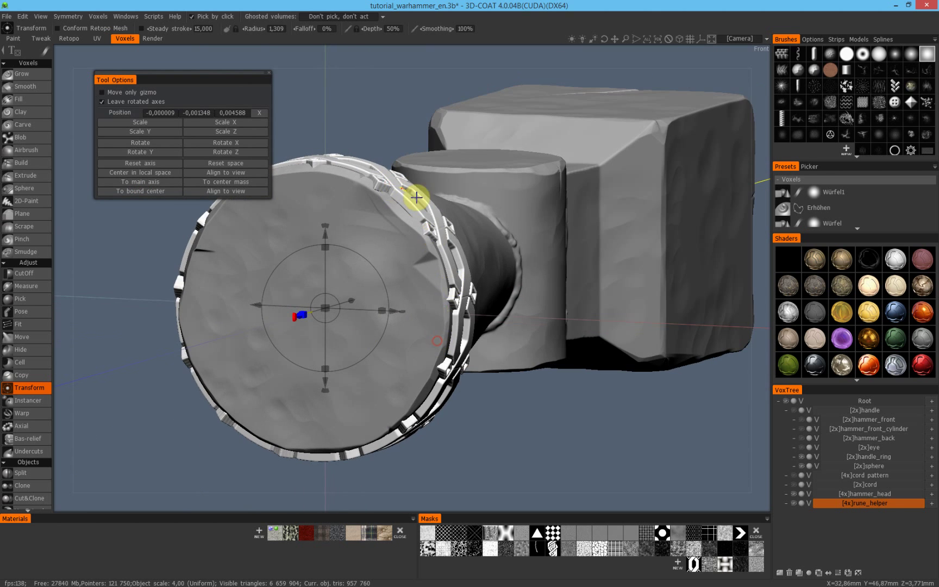
pyautogui.moveTo(326, 428); pyautogui.dragTo(435, 192, button='middle')
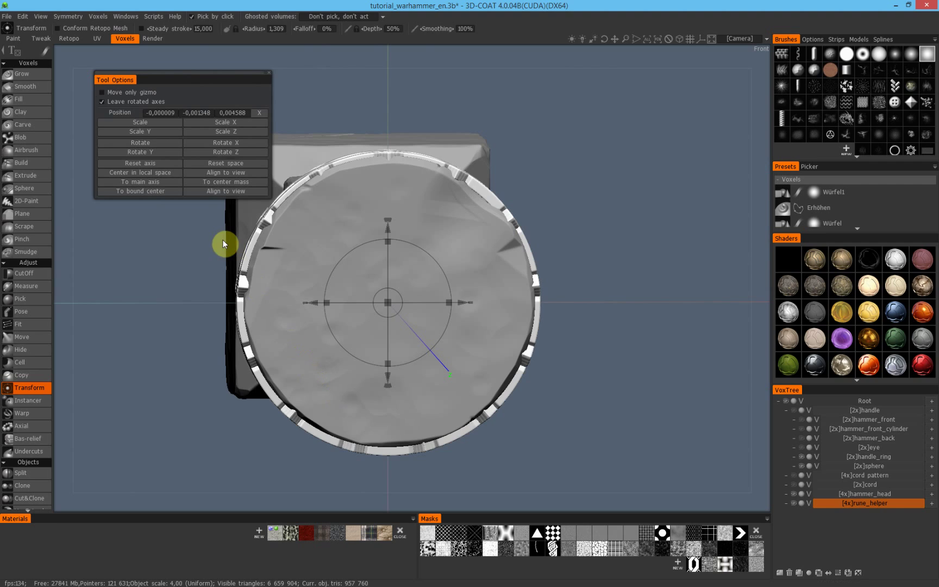
pyautogui.click(196, 113)
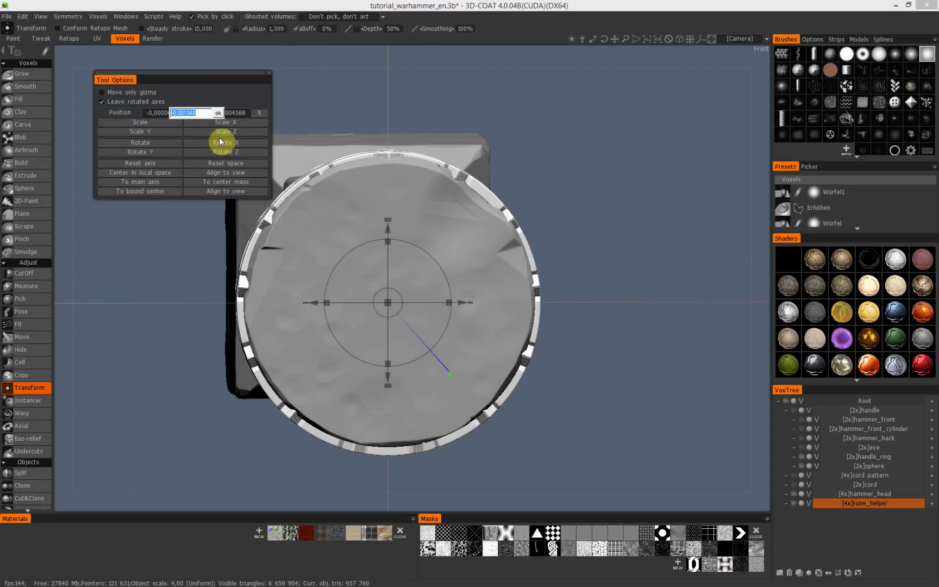
pyautogui.write('0')
pyautogui.press('Return')
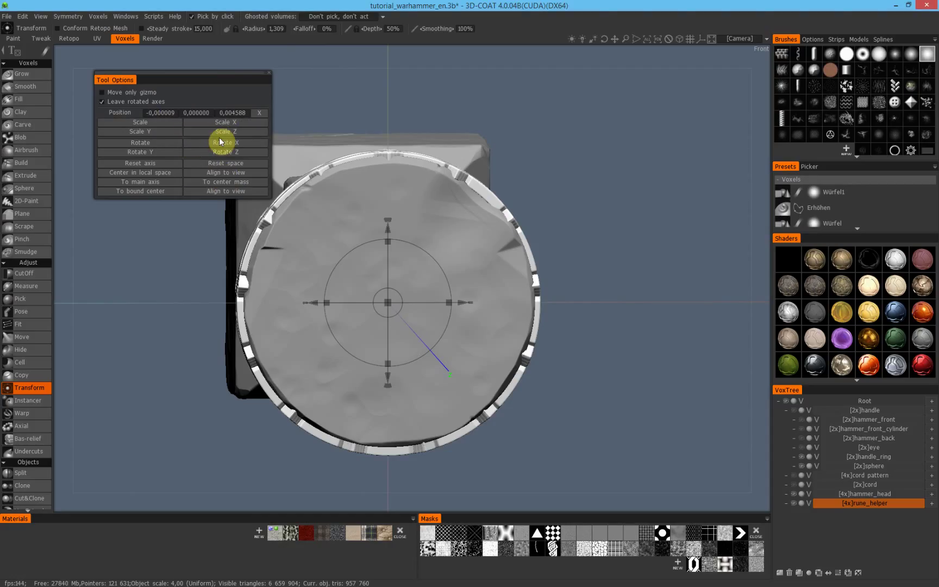
pyautogui.click(244, 113)
pyautogui.write('0')
pyautogui.press('Return')
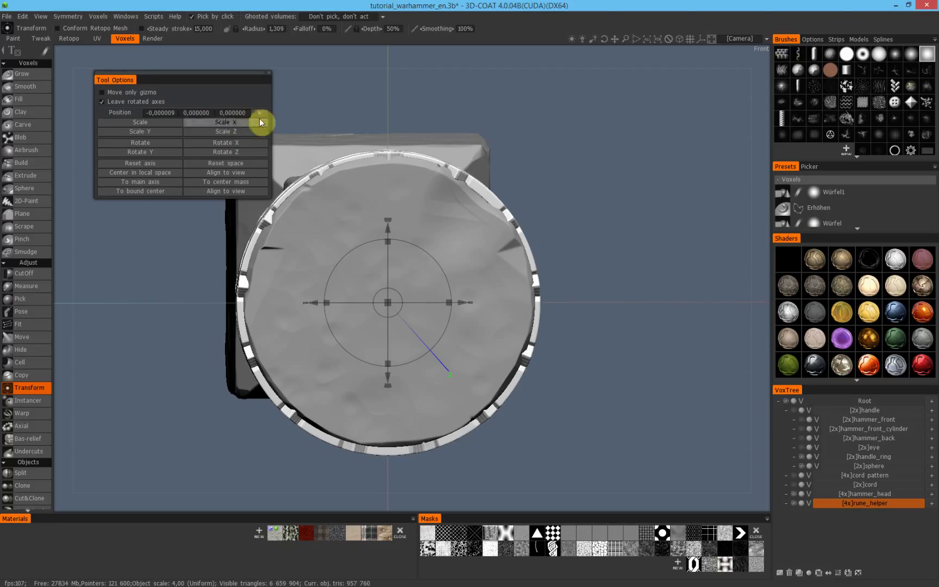
pyautogui.keyDown('alt'); pyautogui.moveTo(483, 210); pyautogui.dragTo(475, 205); pyautogui.keyUp('alt')
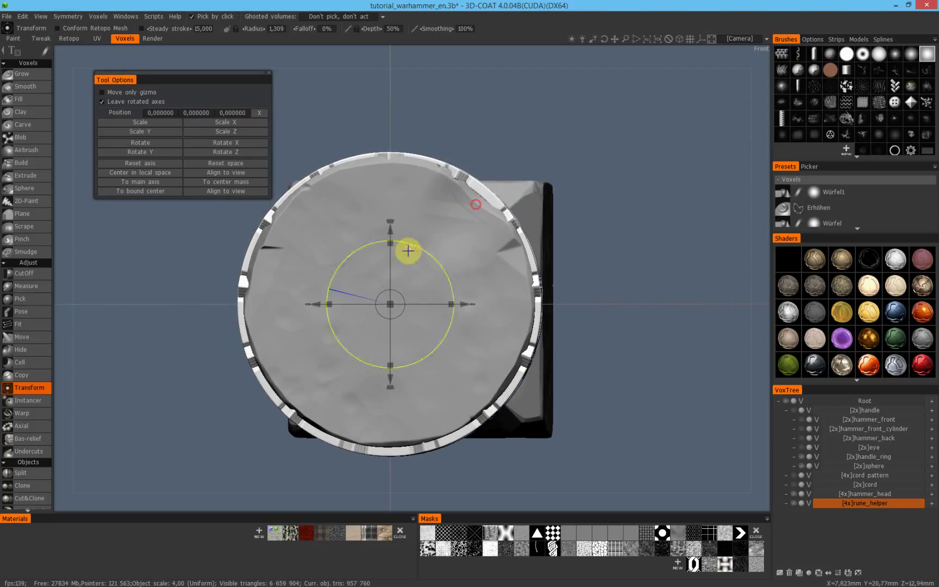
# Nudge the knot ring to about Y 0.55 and Z -1.62 so it sits evenly around the striking end
pyautogui.moveTo(390, 231); pyautogui.dragTo(393, 229)
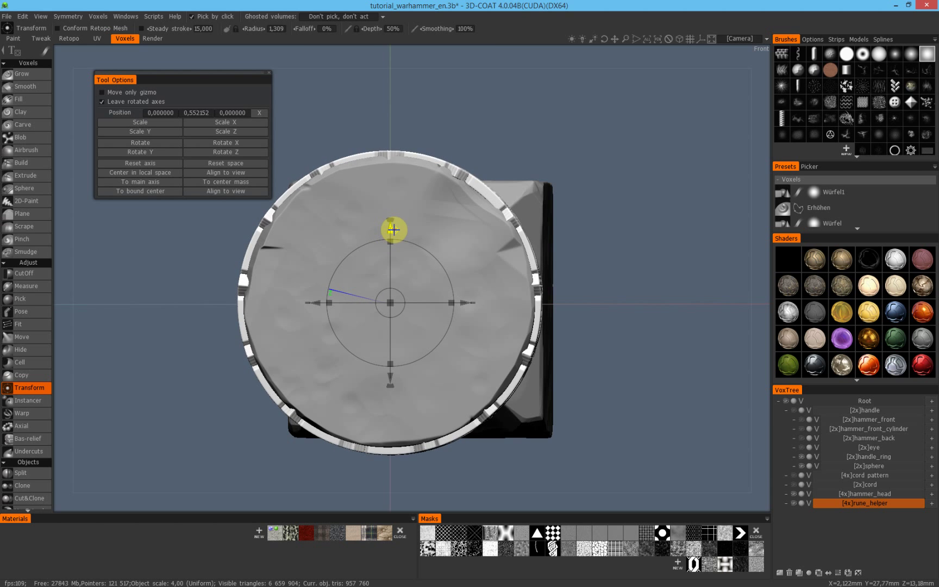
pyautogui.moveTo(472, 264); pyautogui.dragTo(462, 314, button='middle')
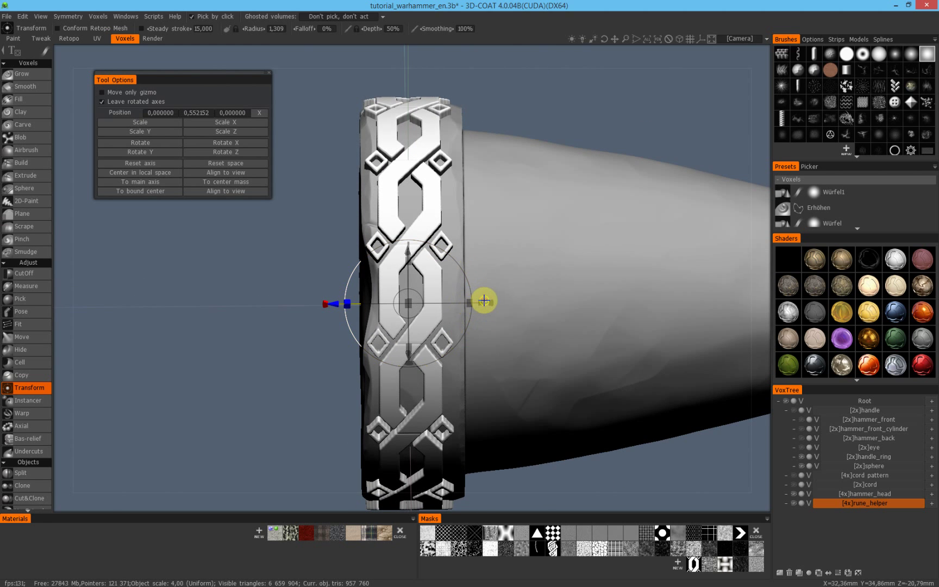
pyautogui.moveTo(483, 303); pyautogui.dragTo(490, 303)
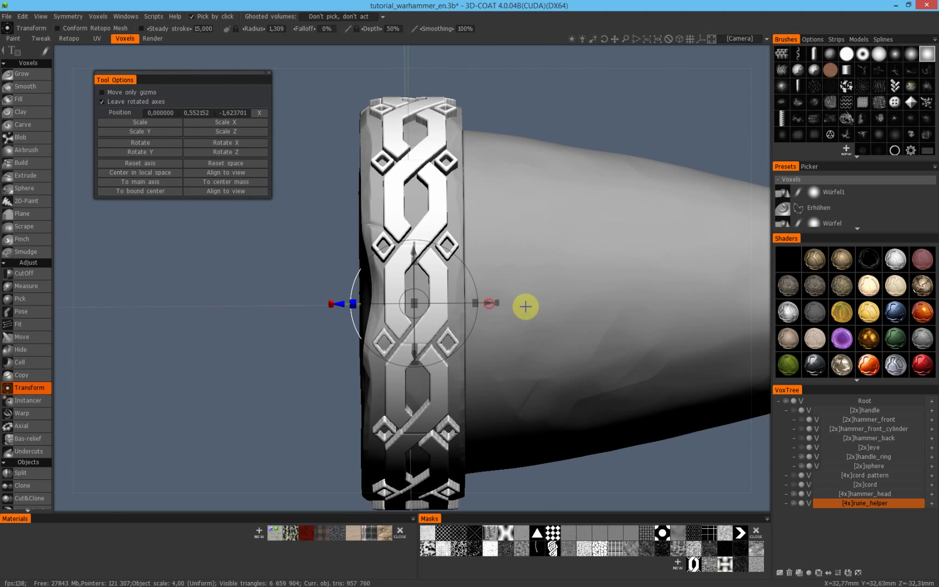
pyautogui.scroll(-4, 505, 273)
pyautogui.moveTo(382, 329); pyautogui.dragTo(507, 218, button='middle')
pyautogui.moveTo(389, 236); pyautogui.dragTo(466, 301, button='middle')
pyautogui.moveTo(391, 237); pyautogui.dragTo(371, 236, button='middle')
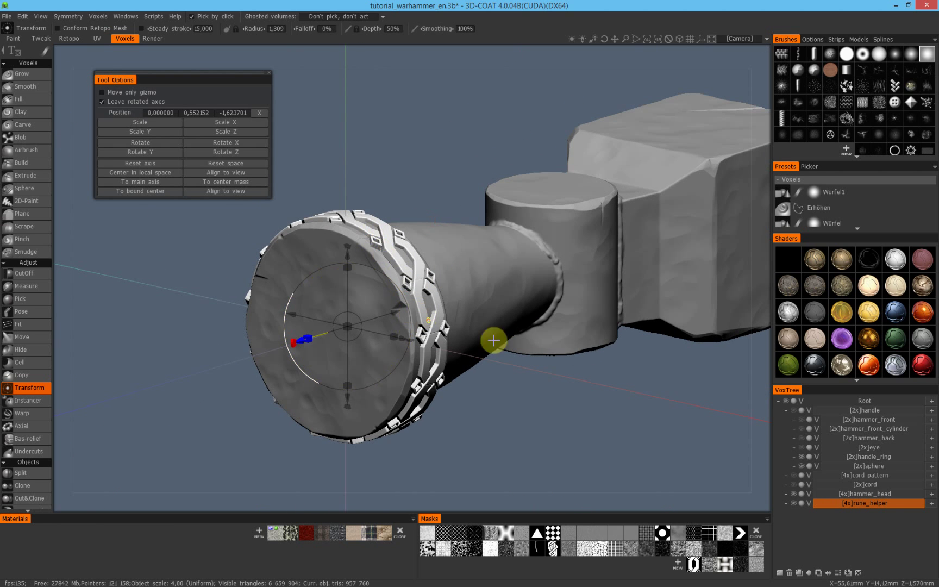
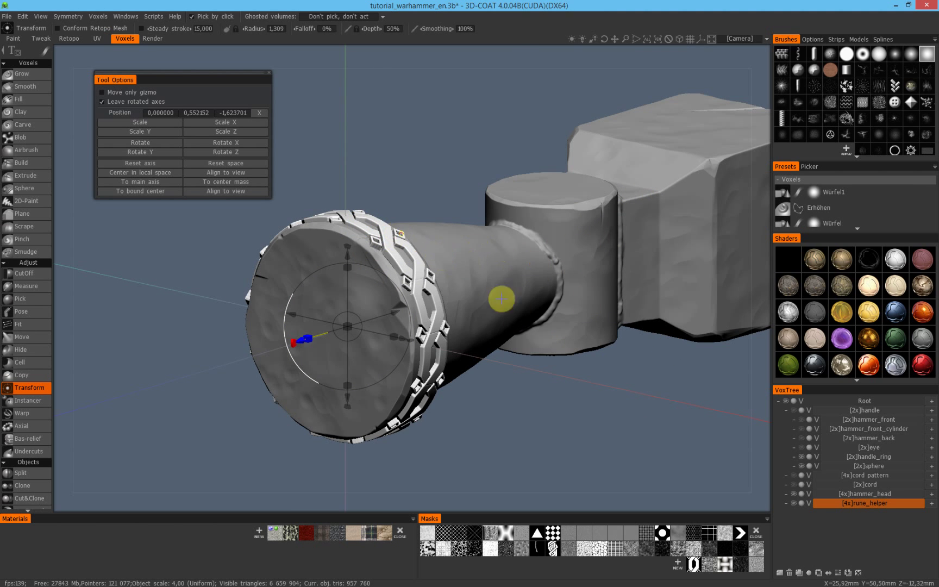
pyautogui.keyDown('alt'); pyautogui.moveTo(517, 289); pyautogui.dragTo(443, 274); pyautogui.keyUp('alt')
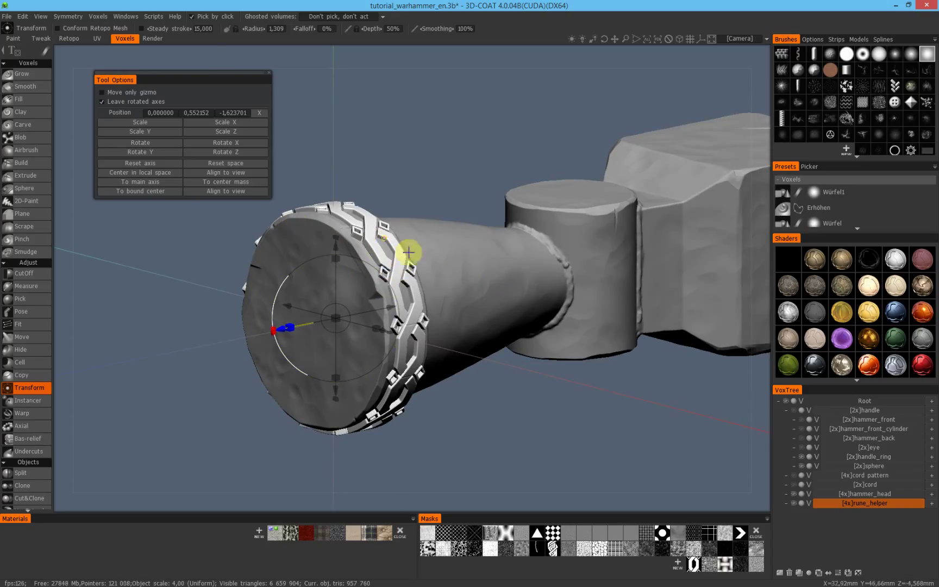
# Carve the knot pattern into hammer_head by removing its intersection with rune_helper
pyautogui.click(875, 494)
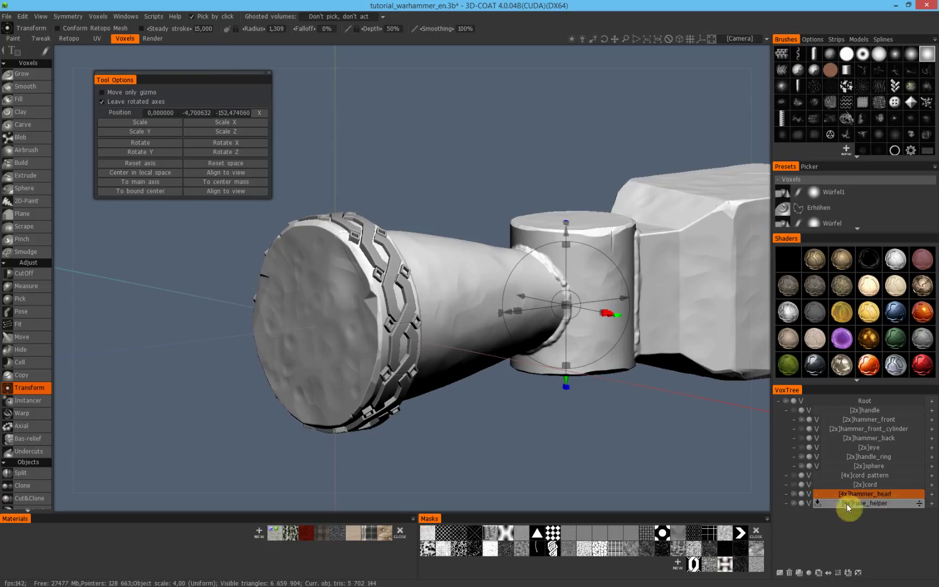
pyautogui.click(794, 494)
pyautogui.click(794, 493)
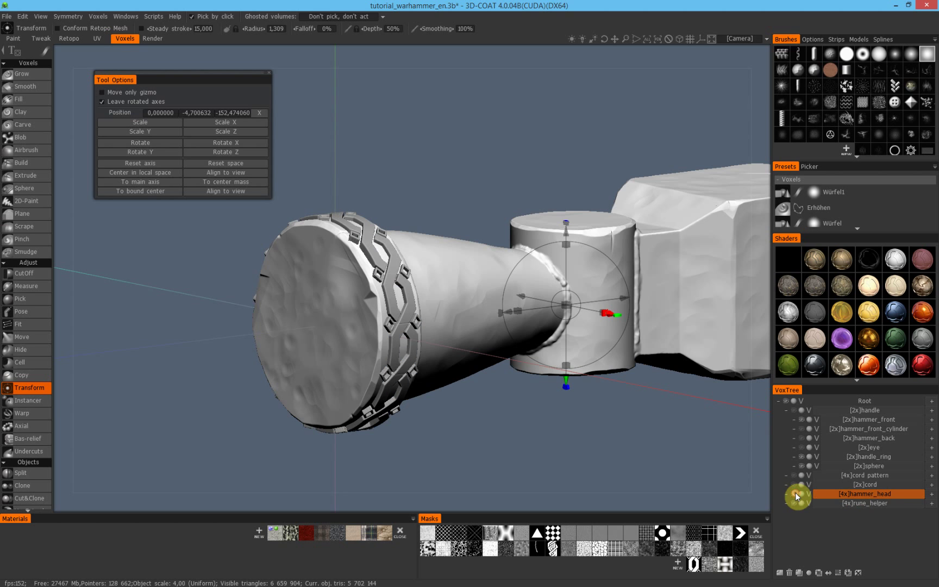
pyautogui.rightClick(860, 493)
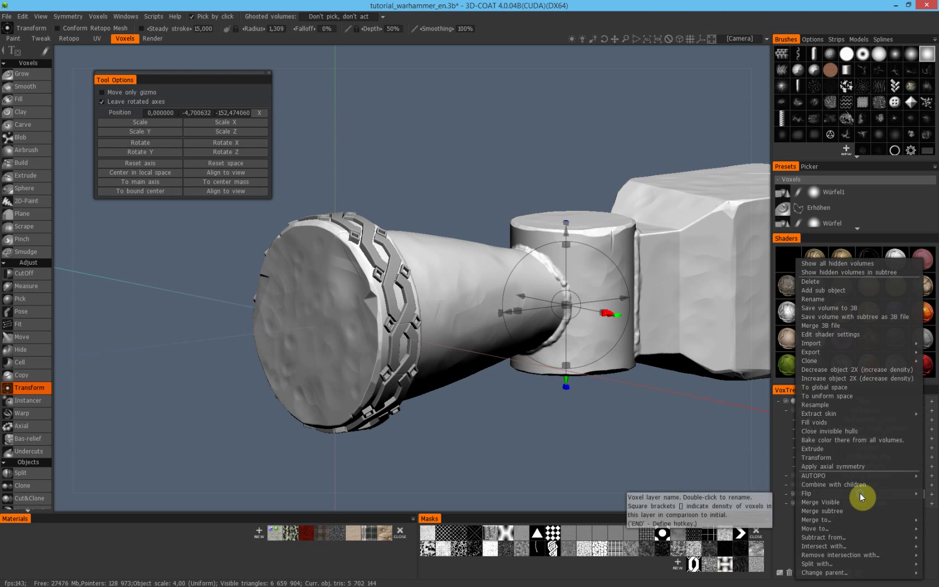
pyautogui.moveTo(863, 555)
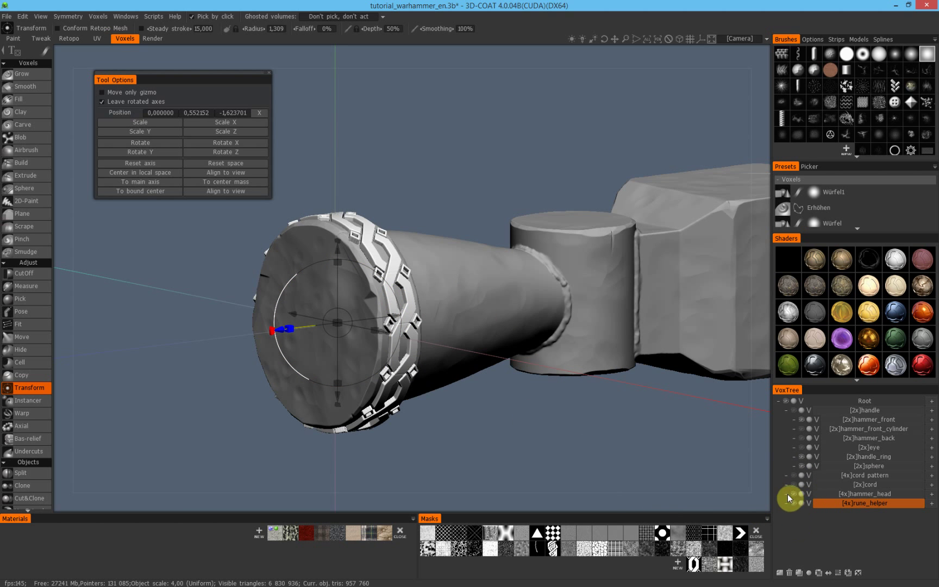
# Examine the knot pattern carved around the striking end with rune_helper shown and hidden, leaving rune_helper hidden
pyautogui.moveTo(518, 423); pyautogui.dragTo(514, 269)
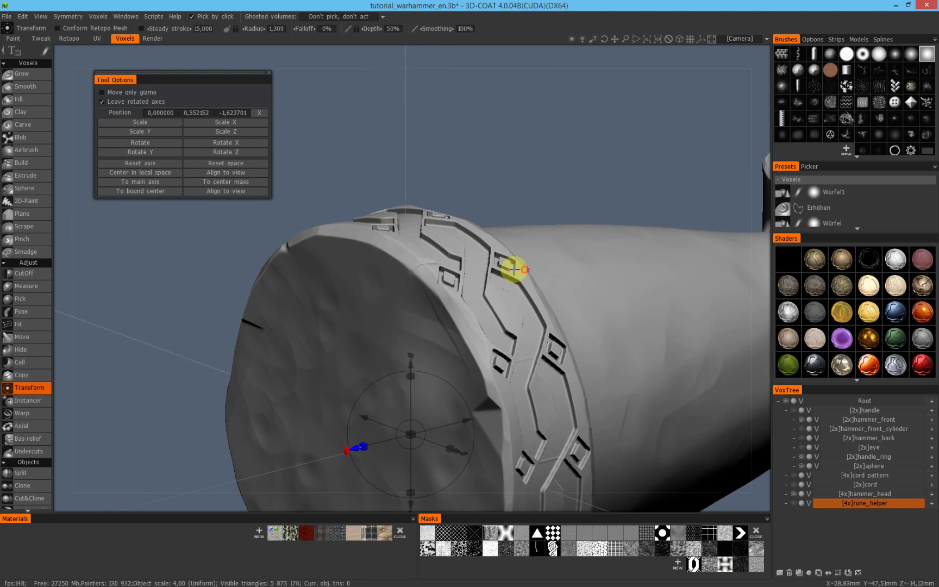
pyautogui.moveTo(468, 307)
pyautogui.mouseDown()
pyautogui.moveTo(540, 298)
pyautogui.moveTo(566, 342)
pyautogui.moveTo(309, 254)
pyautogui.moveTo(413, 277)
pyautogui.moveTo(428, 360)
pyautogui.moveTo(517, 318)
pyautogui.mouseUp()
pyautogui.click(793, 503)
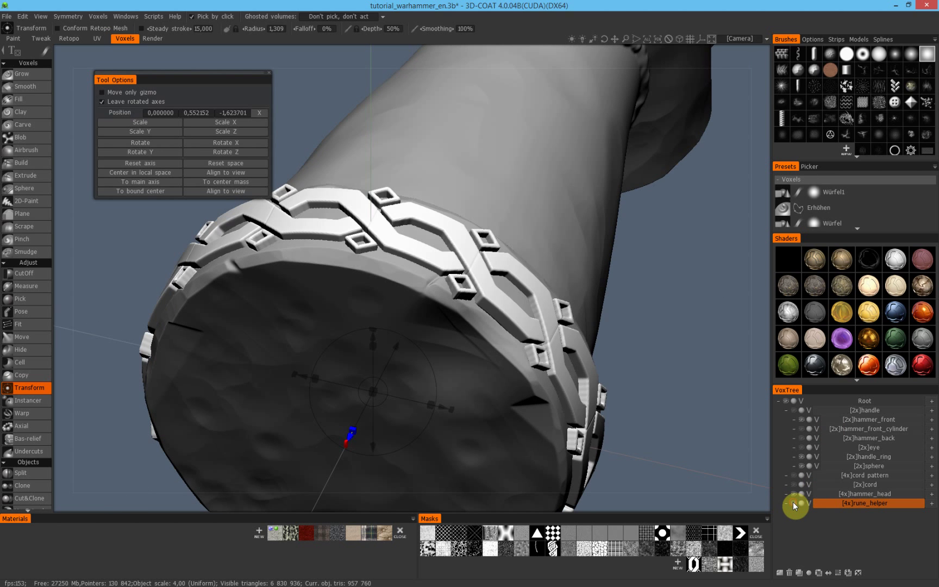
pyautogui.click(793, 503)
pyautogui.scroll(-5, 390, 340)
pyautogui.moveTo(390, 339); pyautogui.dragTo(460, 323)
pyautogui.moveTo(460, 322); pyautogui.dragTo(536, 335, button='right')
pyautogui.moveTo(516, 339); pyautogui.dragTo(467, 379, button='middle')
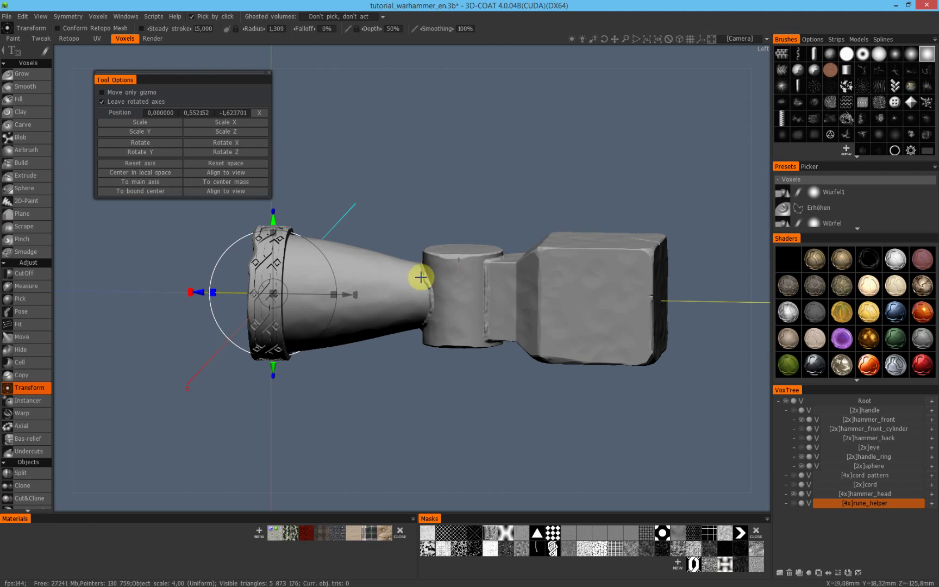
# Show the handle and cord volumes, and hide the rough hammer head parts at the top of the handle
pyautogui.click(795, 485)
pyautogui.moveTo(566, 402); pyautogui.dragTo(332, 416, button='right')
pyautogui.click(794, 411)
pyautogui.scroll(3, 642, 405)
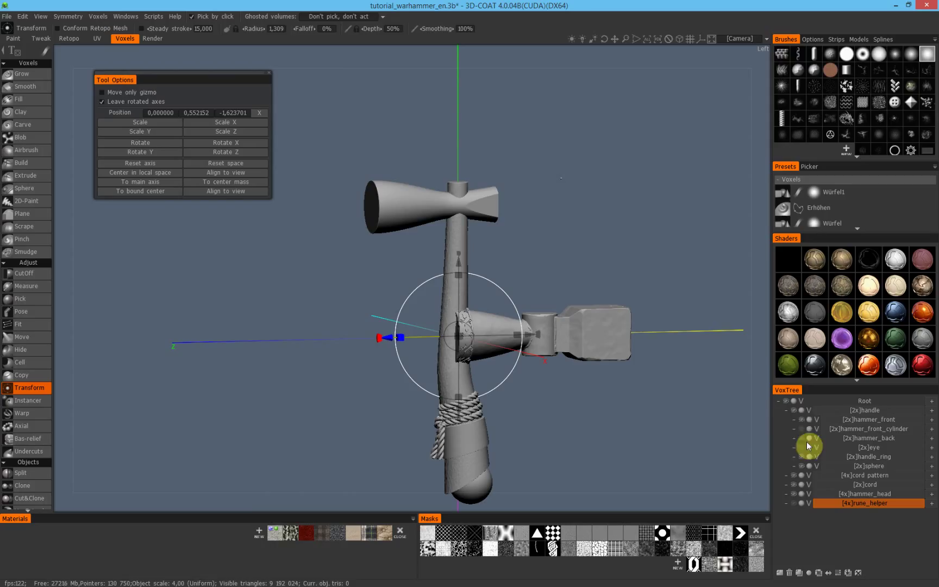
pyautogui.click(800, 417)
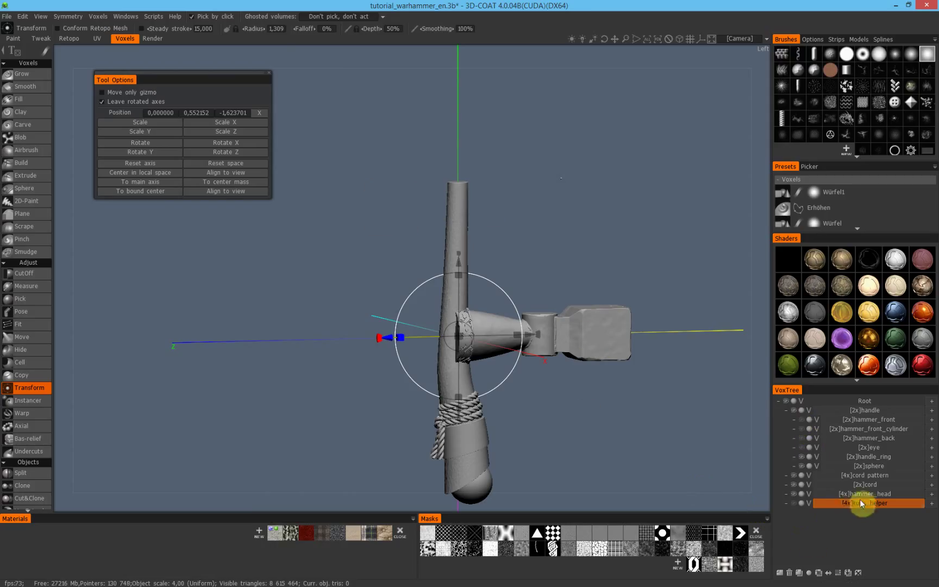
# Set the hammer_head volume's Y and Z position to 0
pyautogui.click(878, 493)
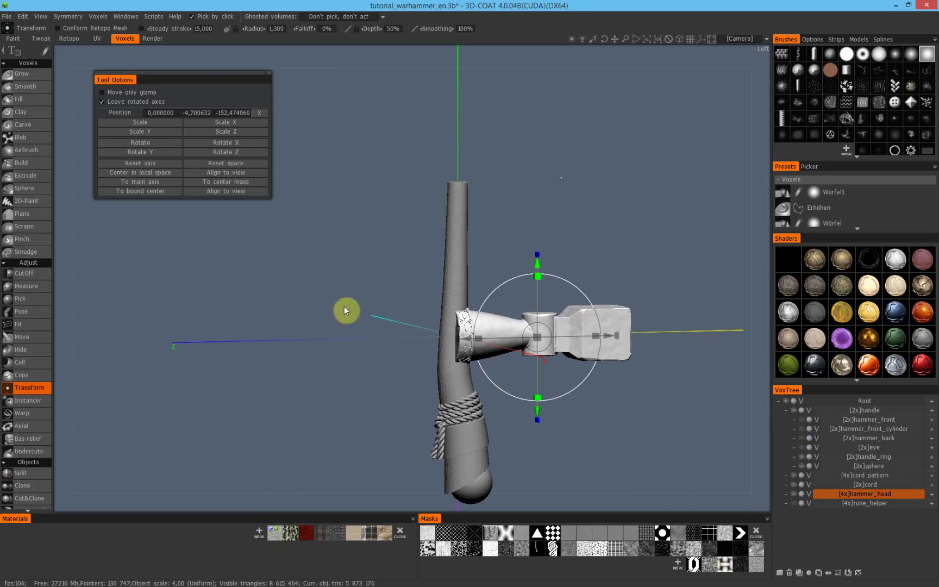
pyautogui.click(200, 112)
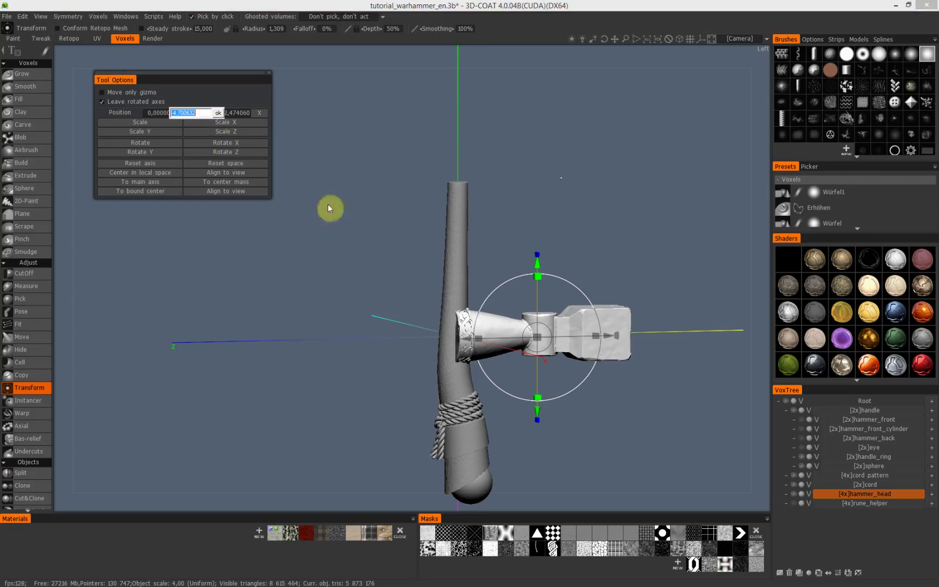
pyautogui.write('0')
pyautogui.press('Return')
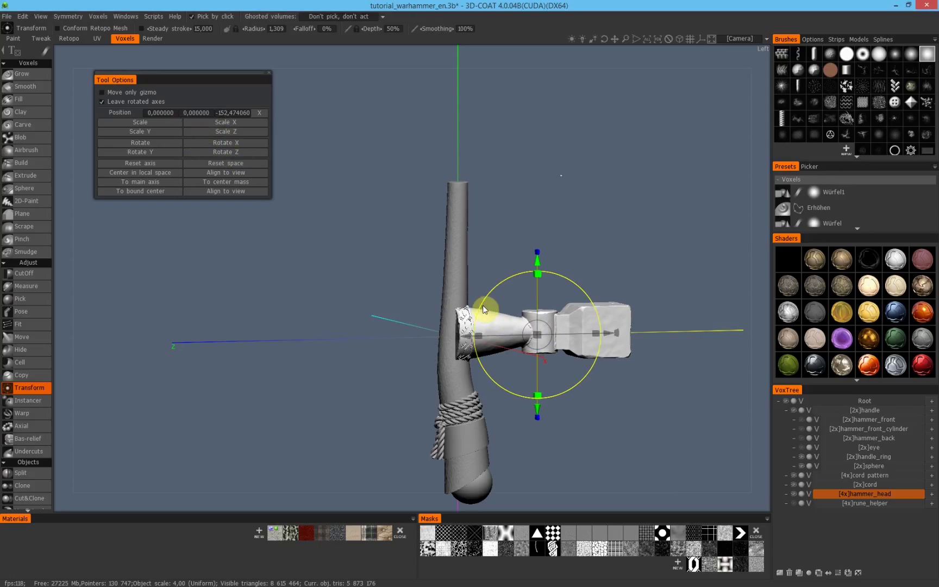
pyautogui.click(232, 113)
pyautogui.write('0')
pyautogui.press('Return')
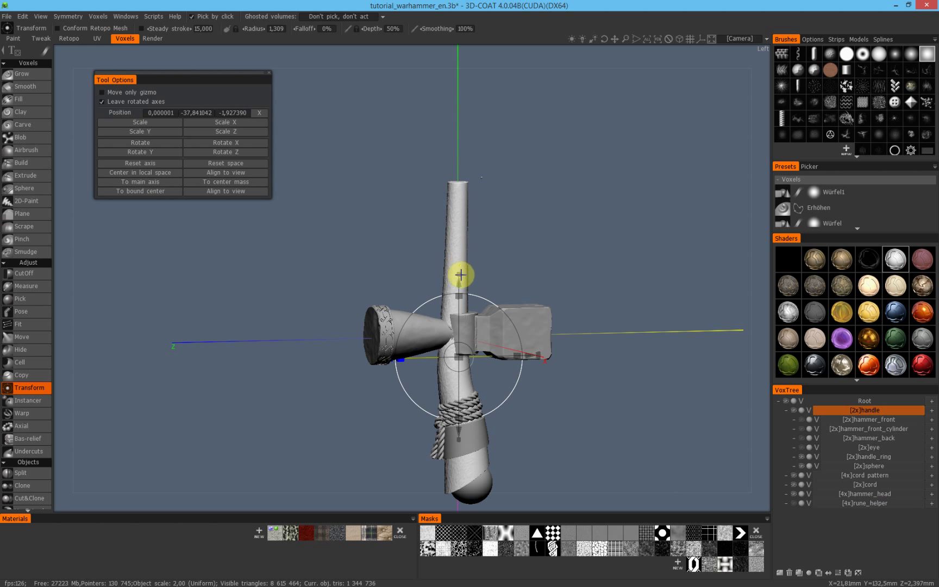
# Raise hammer_head to the top of the handle at about Y 232.4 and shift it to about Z 4.5
pyautogui.moveTo(457, 263); pyautogui.dragTo(467, 137)
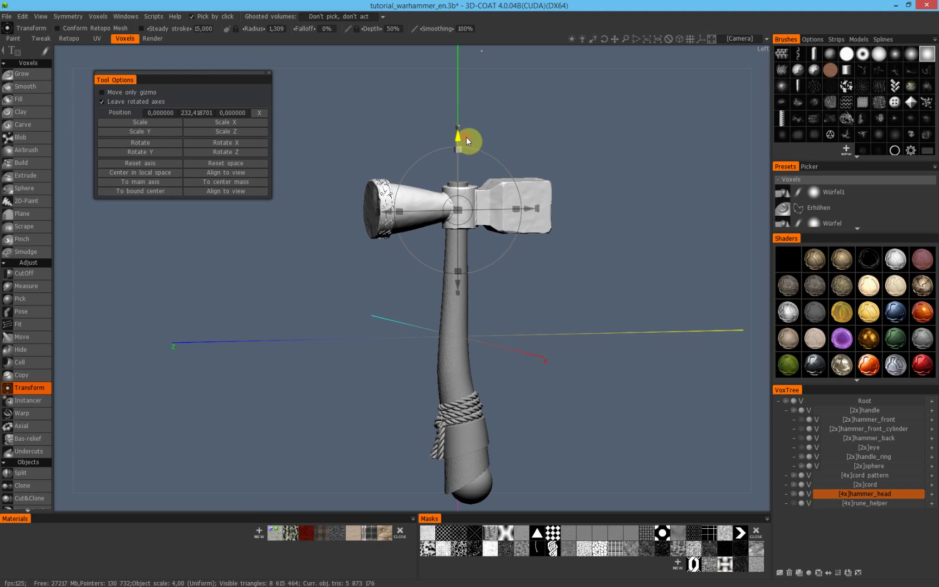
pyautogui.scroll(5, 464, 285)
pyautogui.moveTo(531, 215); pyautogui.dragTo(570, 268, button='right')
pyautogui.moveTo(570, 269); pyautogui.dragTo(525, 217, button='middle')
pyautogui.moveTo(525, 216); pyautogui.dragTo(516, 254)
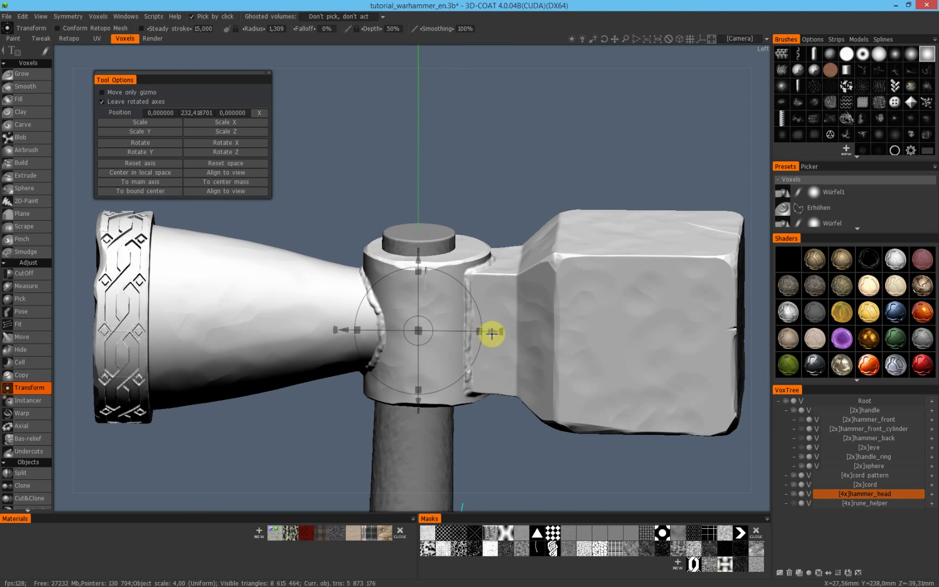
pyautogui.moveTo(490, 330); pyautogui.dragTo(484, 329)
# Fine-tune the hammer head's position to about Z 4.1 to align its socket with the handle, and check the assembled warhammer
pyautogui.moveTo(514, 288); pyautogui.dragTo(513, 414)
pyautogui.moveTo(485, 219); pyautogui.dragTo(521, 287)
pyautogui.moveTo(533, 276); pyautogui.dragTo(626, 307, button='right')
pyautogui.moveTo(512, 347); pyautogui.dragTo(633, 198, button='middle')
pyautogui.moveTo(562, 254); pyautogui.dragTo(723, 271, button='right')
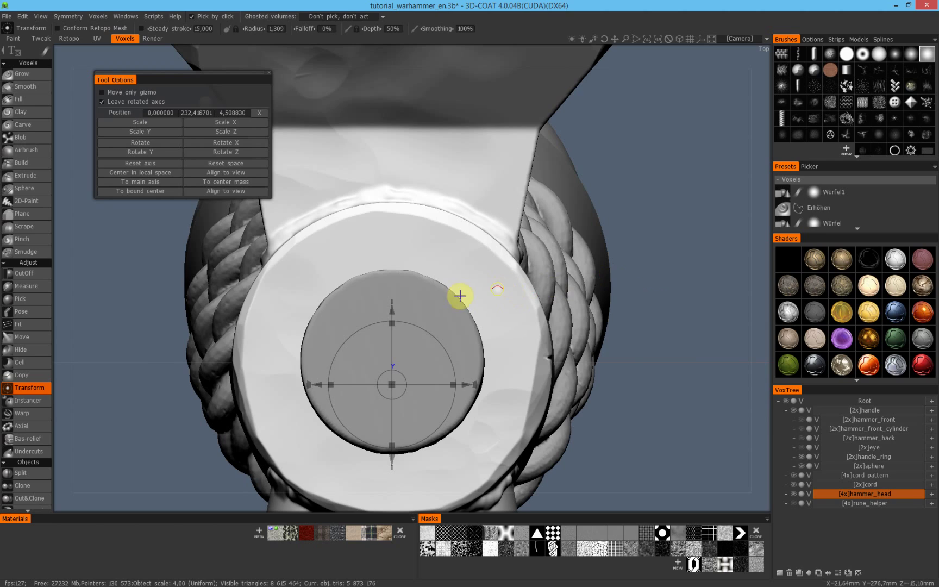
pyautogui.moveTo(391, 311); pyautogui.dragTo(393, 310)
pyautogui.moveTo(484, 336); pyautogui.dragTo(312, 335, button='right')
pyautogui.moveTo(539, 401); pyautogui.dragTo(523, 199)
pyautogui.moveTo(523, 197); pyautogui.dragTo(327, 273, button='right')
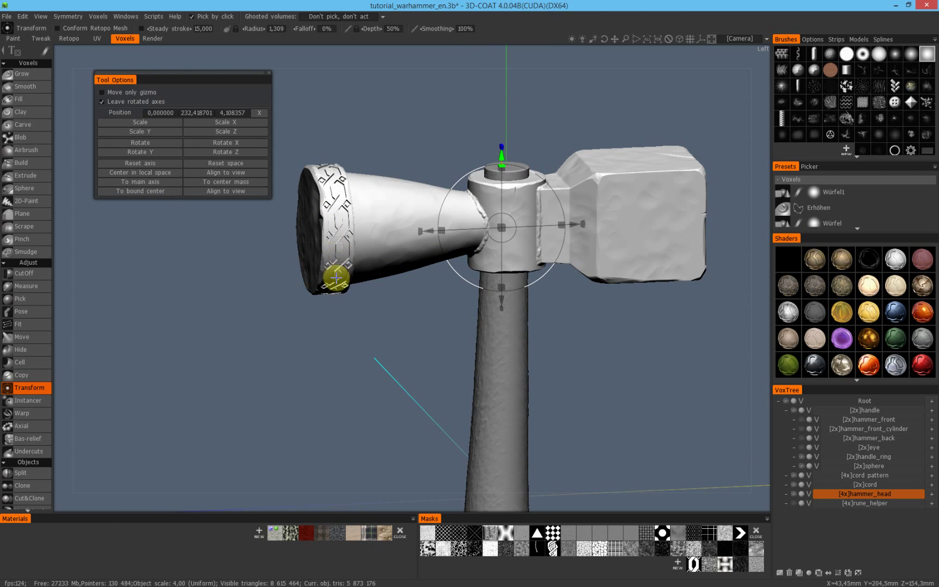
pyautogui.moveTo(407, 323); pyautogui.dragTo(490, 297, button='right')
pyautogui.moveTo(464, 249); pyautogui.dragTo(480, 384, button='right')
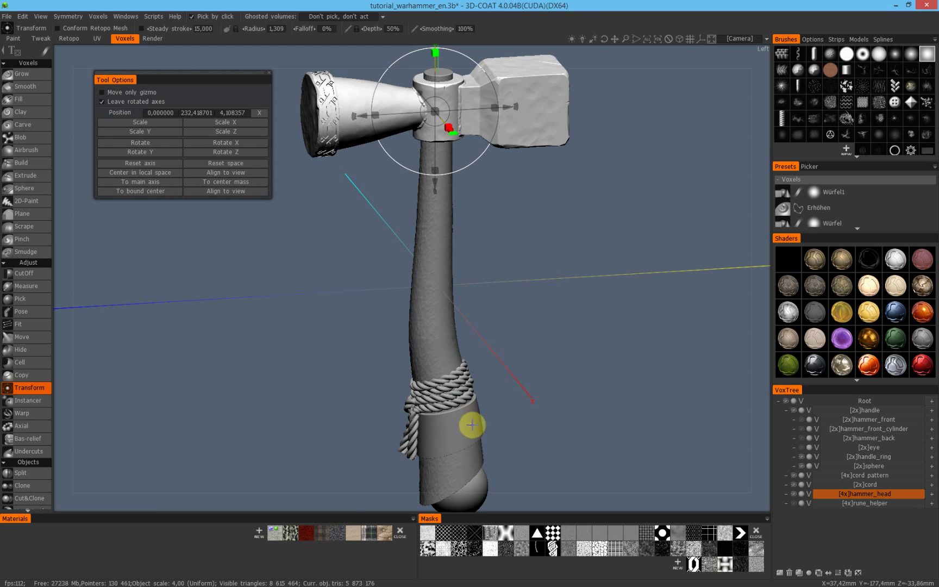
# Examine the assembled warhammer and the rune_helper2 knot band around the handle ring beneath the cord
pyautogui.moveTo(487, 366)
pyautogui.mouseDown()
pyautogui.moveTo(443, 331)
pyautogui.moveTo(471, 340)
pyautogui.moveTo(482, 368)
pyautogui.mouseUp()
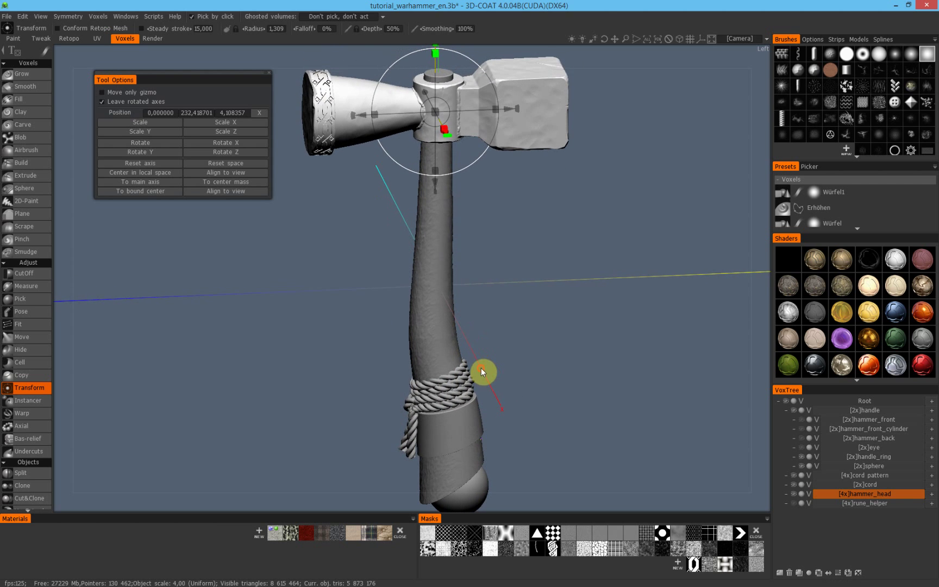
pyautogui.moveTo(479, 209); pyautogui.dragTo(481, 271)
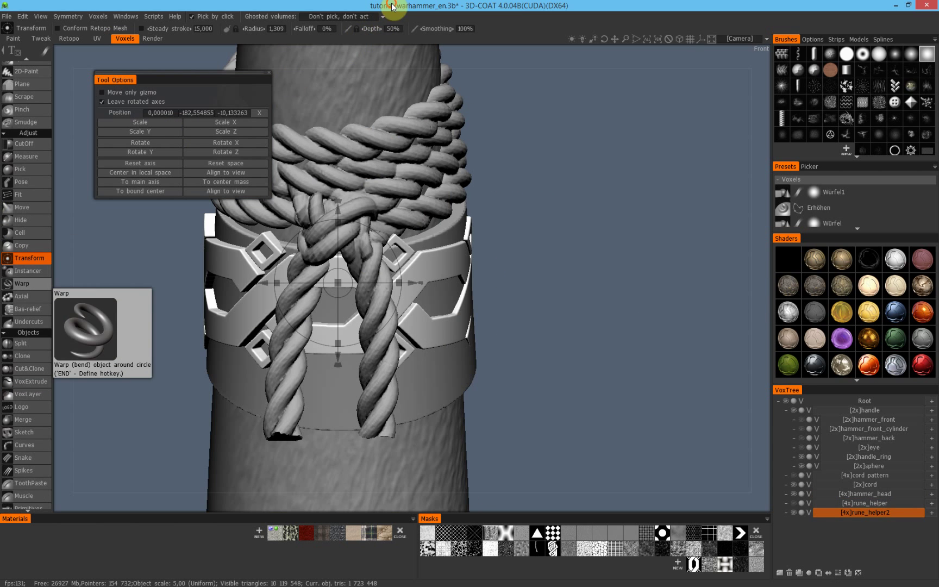
pyautogui.moveTo(506, 279); pyautogui.dragTo(565, 288)
pyautogui.moveTo(565, 288); pyautogui.dragTo(484, 354, button='right')
pyautogui.moveTo(484, 354); pyautogui.dragTo(469, 421, button='middle')
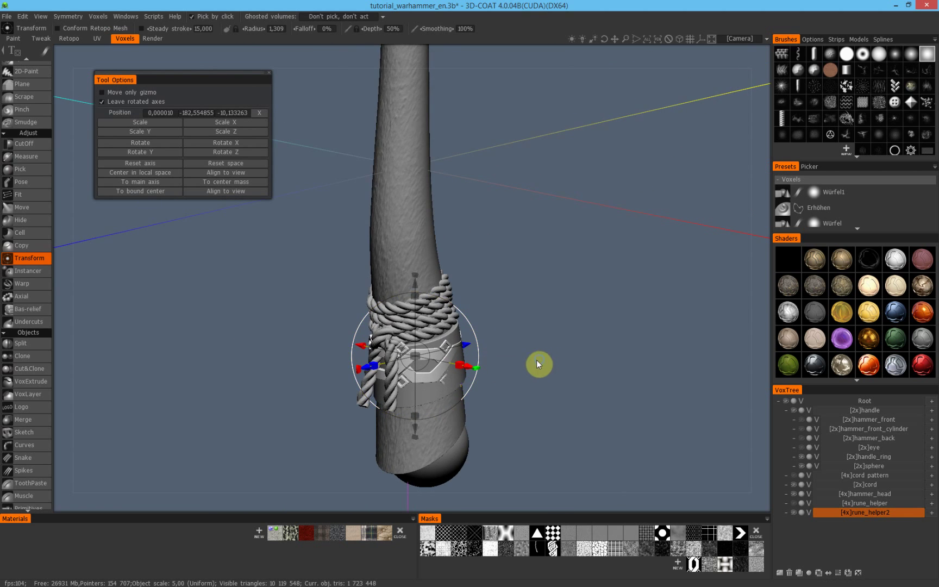
pyautogui.moveTo(537, 362); pyautogui.dragTo(456, 189, button='right')
pyautogui.scroll(10, 660, 356)
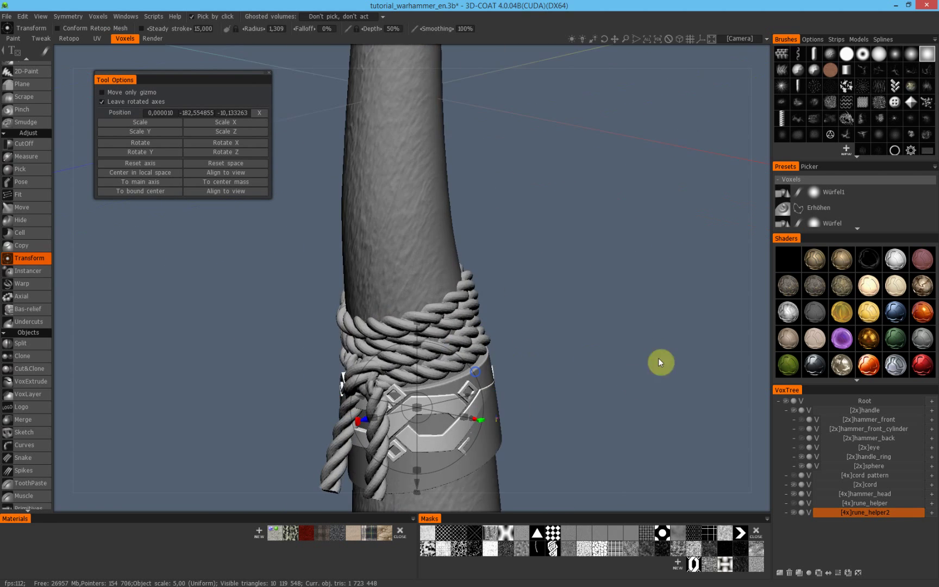
pyautogui.moveTo(553, 306); pyautogui.dragTo(578, 278)
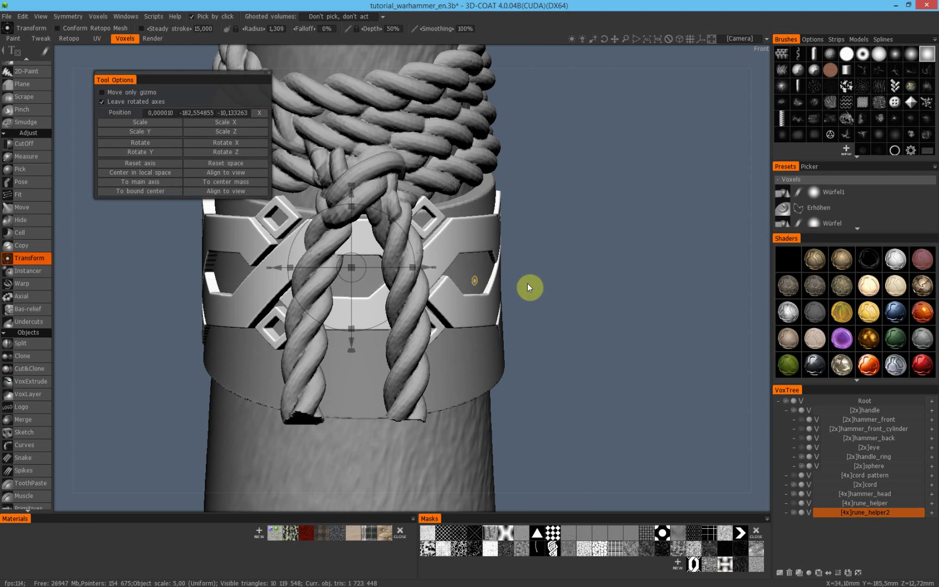
# Reset rune_helper2's position to the origin and move the knot band onto the handle ring at about Y -189.1, Z -12.5
pyautogui.click(259, 113)
pyautogui.scroll(-6, 536, 241)
pyautogui.moveTo(533, 233); pyautogui.dragTo(482, 249, button='middle')
pyautogui.moveTo(490, 250); pyautogui.dragTo(435, 198)
pyautogui.moveTo(392, 95); pyautogui.dragTo(398, 298)
pyautogui.scroll(4, 398, 298)
pyautogui.moveTo(555, 343); pyautogui.dragTo(467, 279)
pyautogui.moveTo(489, 409); pyautogui.dragTo(408, 329, button='middle')
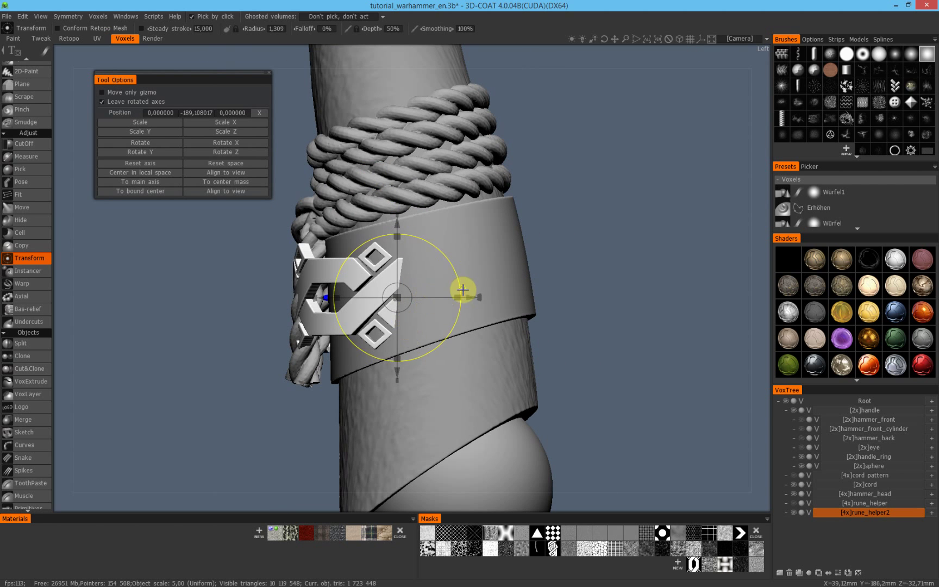
pyautogui.moveTo(470, 298); pyautogui.dragTo(499, 300)
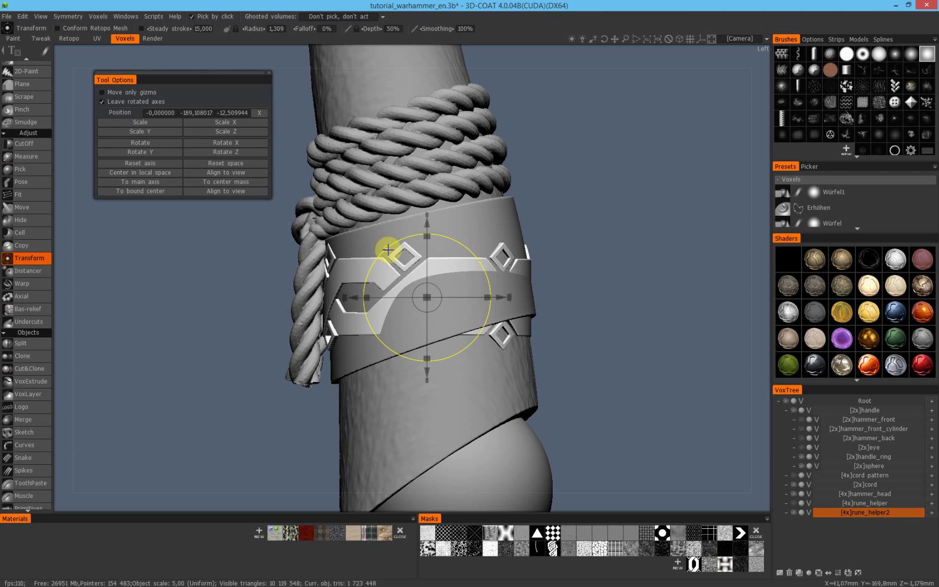
pyautogui.moveTo(534, 260); pyautogui.dragTo(415, 277, button='middle')
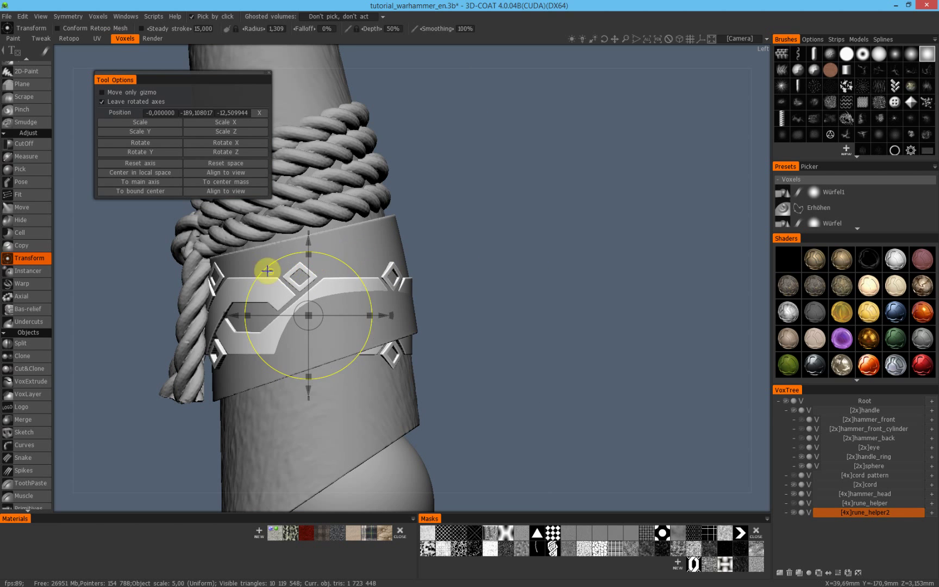
# Try rotating the knot band slightly so it follows the slope of the handle ring
pyautogui.moveTo(266, 268); pyautogui.dragTo(259, 277)
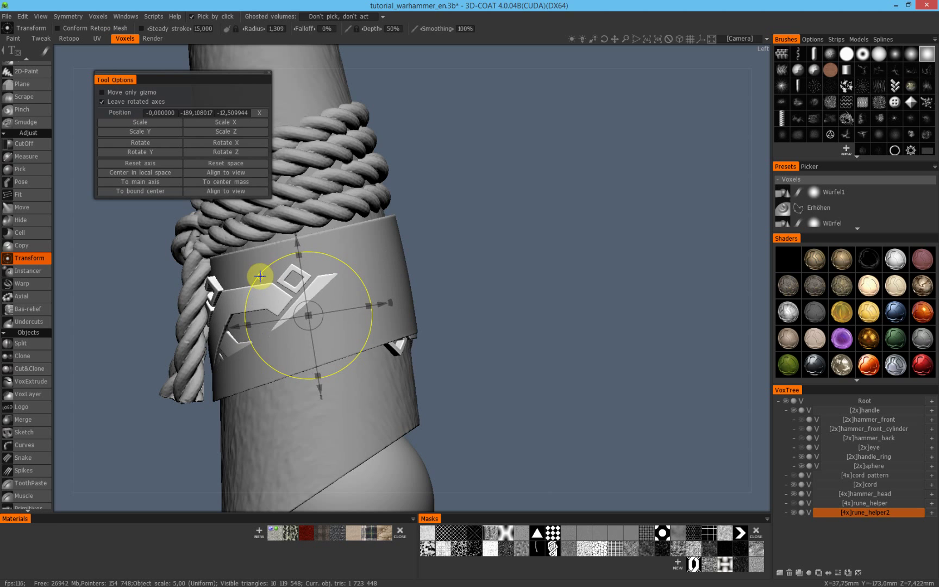
pyautogui.moveTo(506, 352); pyautogui.dragTo(655, 316)
pyautogui.moveTo(529, 311); pyautogui.dragTo(533, 310)
pyautogui.moveTo(610, 334); pyautogui.dragTo(501, 313)
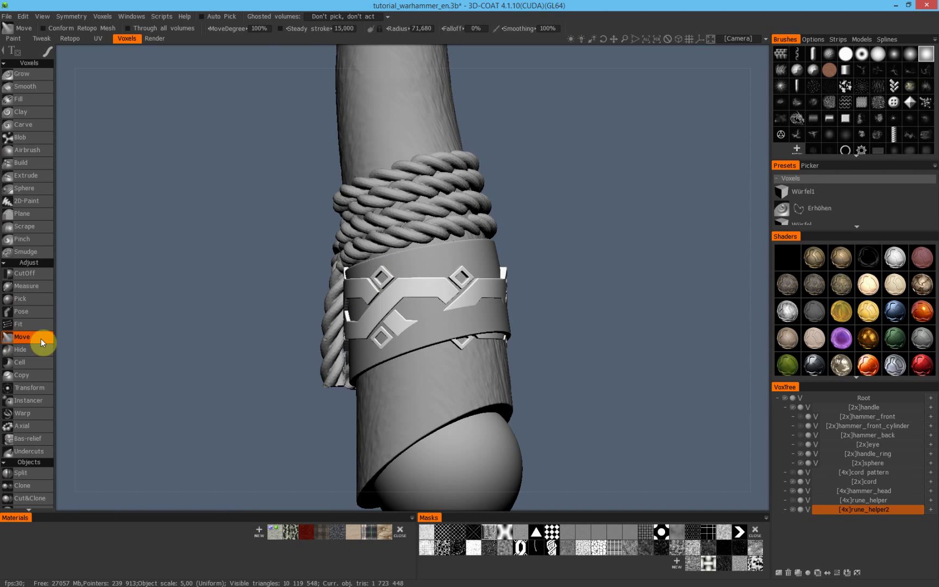
# Try reshaping the knot band around the handle ring with the Move tool, reducing the brush radius to about 40
pyautogui.keyDown('alt'); pyautogui.moveTo(486, 279); pyautogui.dragTo(457, 281); pyautogui.keyUp('alt')
pyautogui.moveTo(516, 299); pyautogui.dragTo(509, 279)
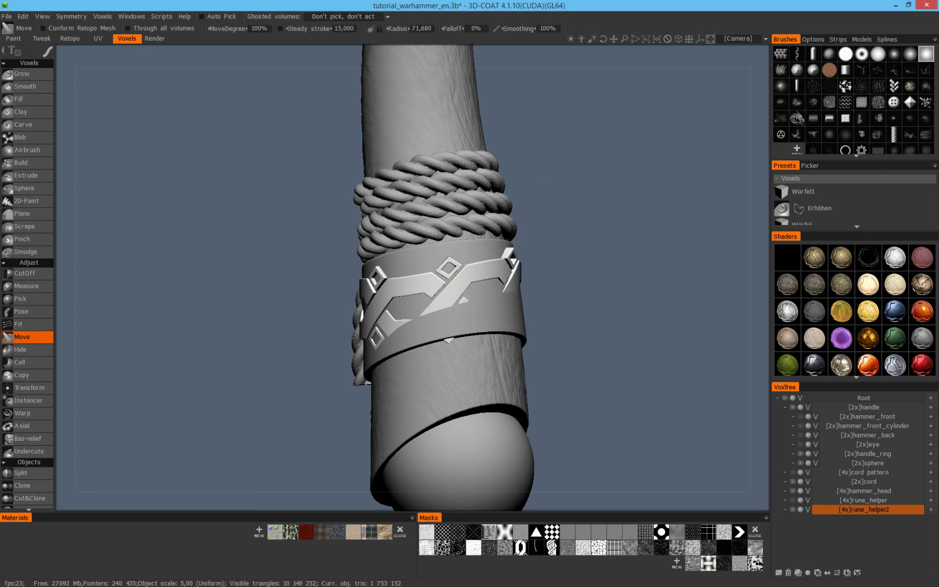
pyautogui.moveTo(510, 315); pyautogui.dragTo(520, 314)
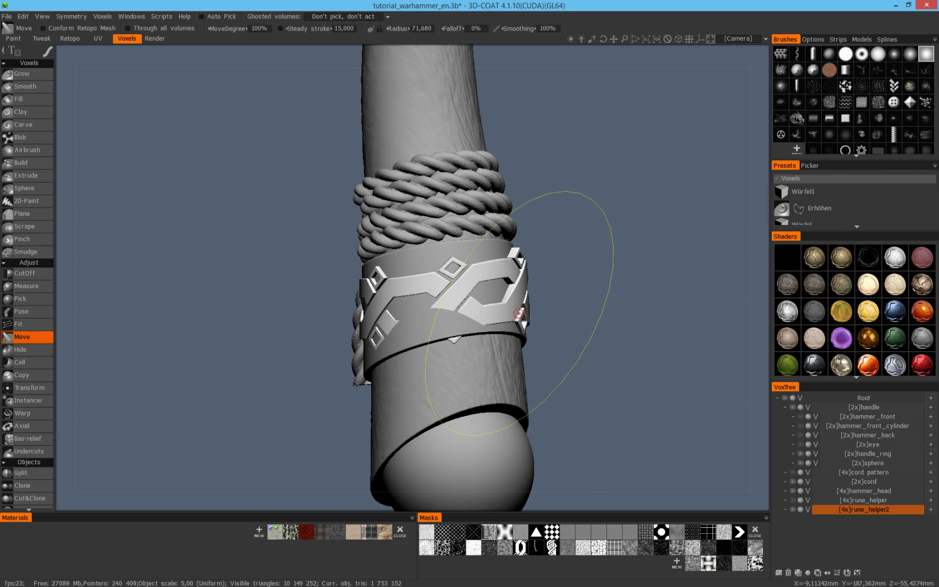
pyautogui.moveTo(516, 254); pyautogui.dragTo(509, 254)
pyautogui.keyDown('alt'); pyautogui.moveTo(416, 250); pyautogui.dragTo(562, 269); pyautogui.keyUp('alt')
pyautogui.moveTo(358, 328); pyautogui.dragTo(342, 322, button='right')
pyautogui.moveTo(343, 323)
pyautogui.keyDown('alt'); pyautogui.mouseDown()
pyautogui.moveTo(335, 310)
pyautogui.moveTo(308, 314)
pyautogui.moveTo(309, 331)
pyautogui.mouseUp(); pyautogui.keyUp('alt')
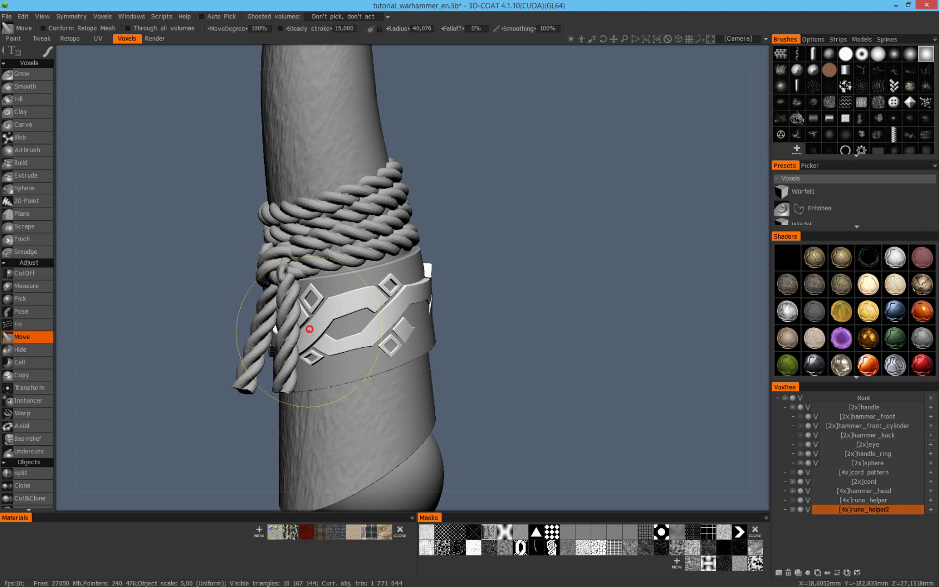
pyautogui.keyDown('alt'); pyautogui.moveTo(430, 272); pyautogui.dragTo(357, 262); pyautogui.keyUp('alt')
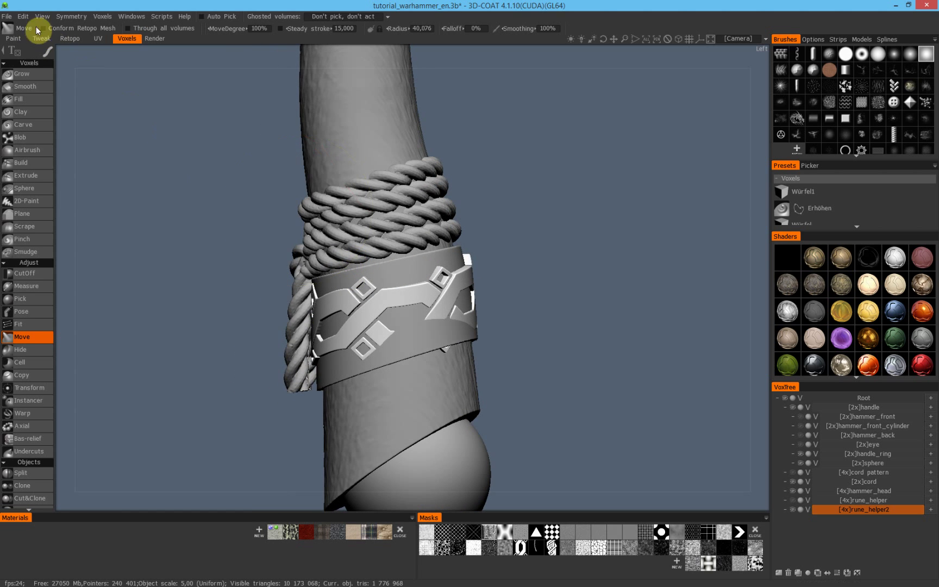
# Reopen the recent project tutorial_warhammer_en.3b to get back the undeformed knot band
pyautogui.click(10, 17)
pyautogui.moveTo(128, 49)
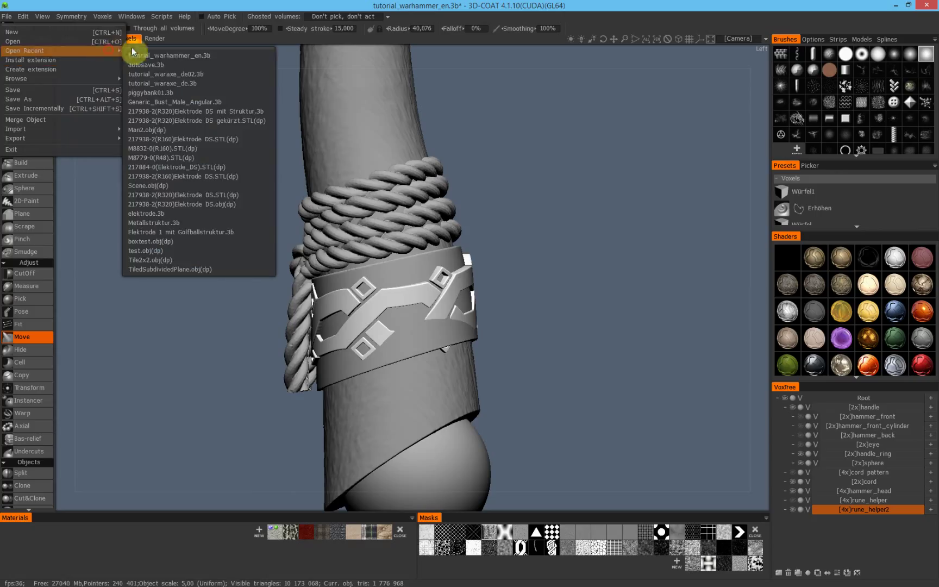
pyautogui.click(215, 56)
pyautogui.click(423, 293)
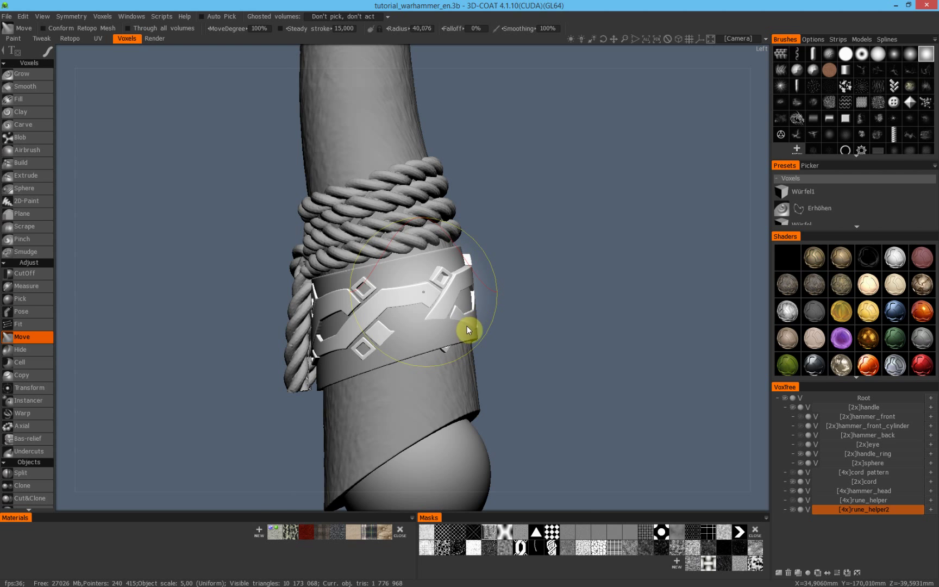
pyautogui.moveTo(496, 267); pyautogui.dragTo(587, 238, button='middle')
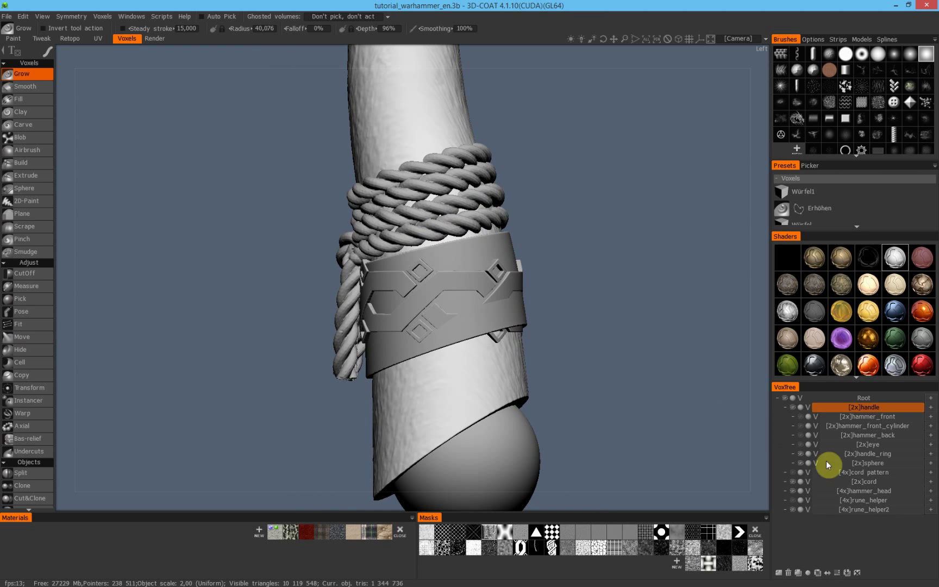
# Select the entire rune_helper2 knot band with the Pose tool in Select object mode
pyautogui.click(859, 511)
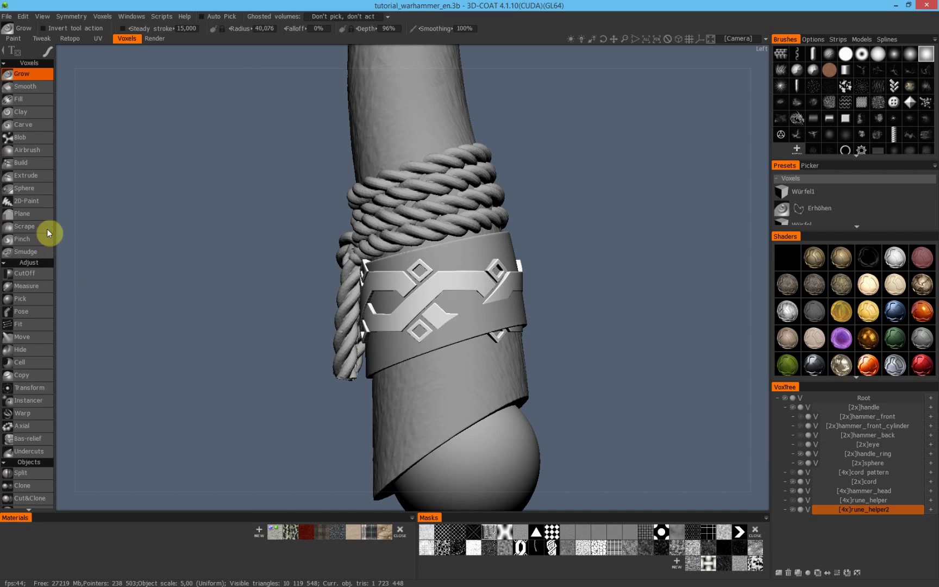
pyautogui.click(40, 310)
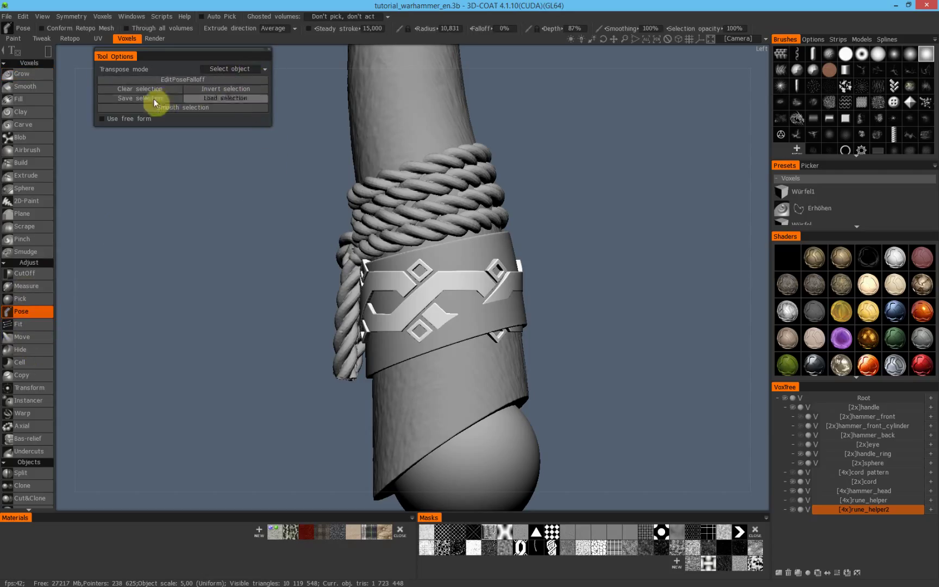
pyautogui.click(243, 70)
pyautogui.click(240, 71)
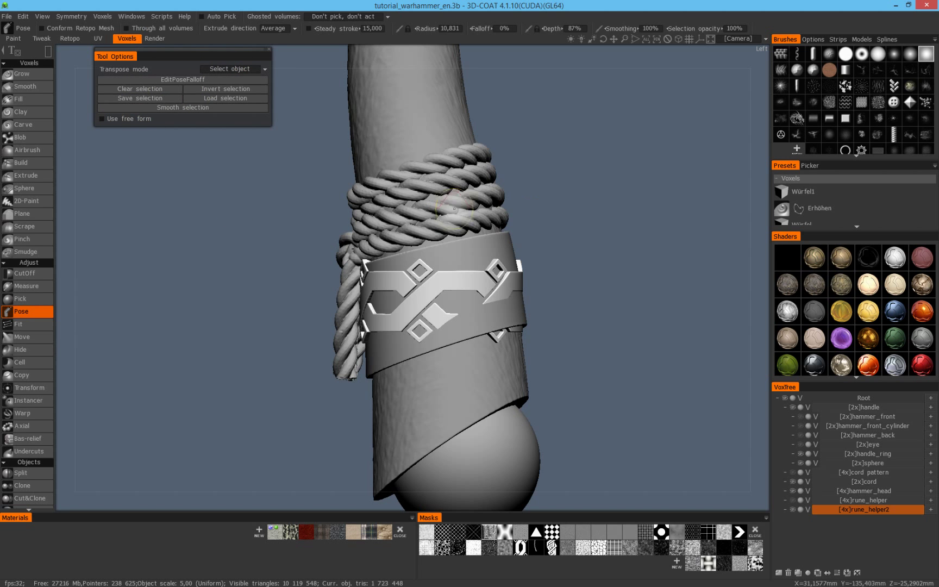
pyautogui.click(457, 150)
pyautogui.keyDown('alt'); pyautogui.moveTo(444, 207); pyautogui.dragTo(312, 220); pyautogui.keyUp('alt')
pyautogui.moveTo(314, 223); pyautogui.dragTo(80, 70, button='middle')
pyautogui.click(47, 53)
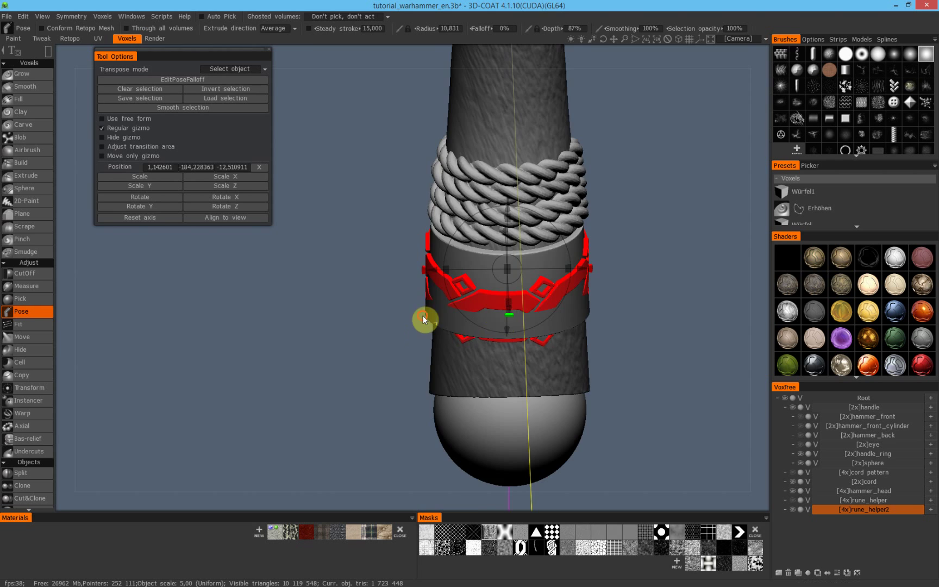
# Enable free-form deformation with a Cube2x2 lattice and fit the lattice to the selected knot band
pyautogui.moveTo(424, 317); pyautogui.dragTo(526, 258)
pyautogui.moveTo(503, 249); pyautogui.dragTo(400, 306, button='right')
pyautogui.moveTo(448, 204); pyautogui.dragTo(470, 273, button='middle')
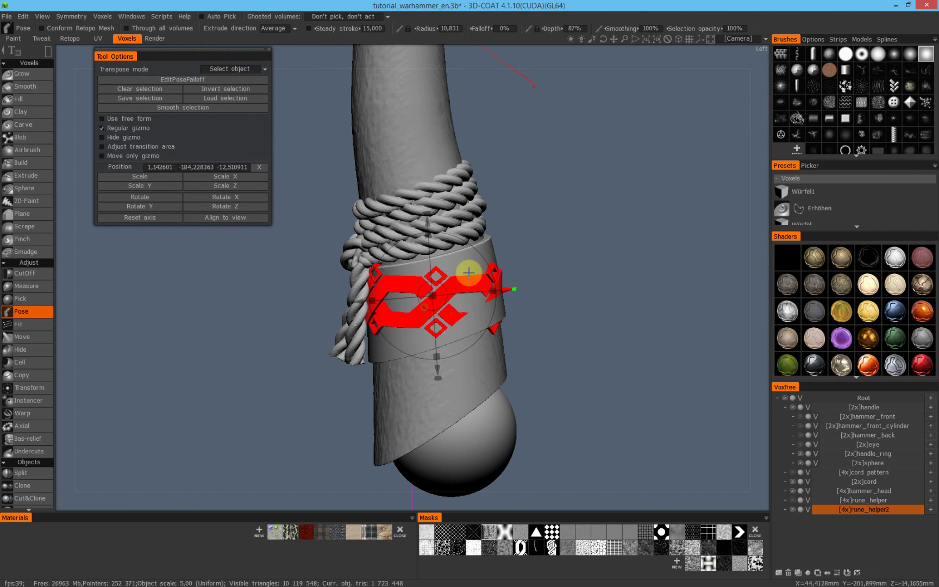
pyautogui.moveTo(583, 235); pyautogui.dragTo(579, 212)
pyautogui.moveTo(579, 212); pyautogui.dragTo(492, 147, button='right')
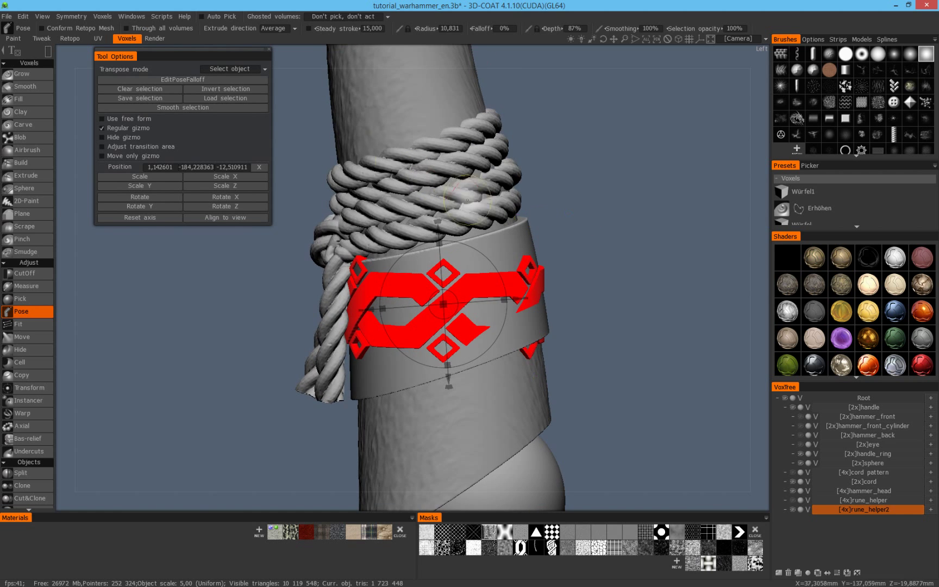
pyautogui.click(102, 119)
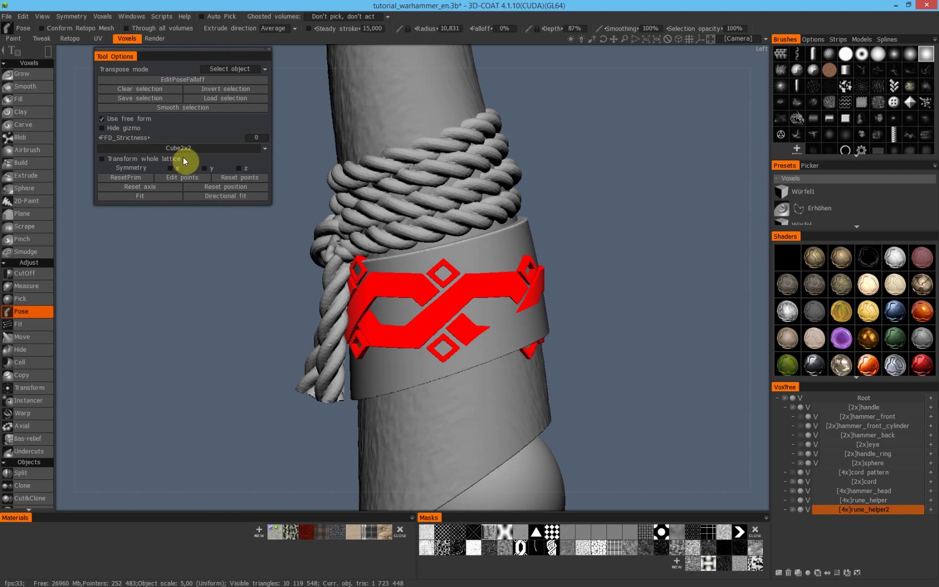
pyautogui.moveTo(540, 119); pyautogui.dragTo(325, 263, button='right')
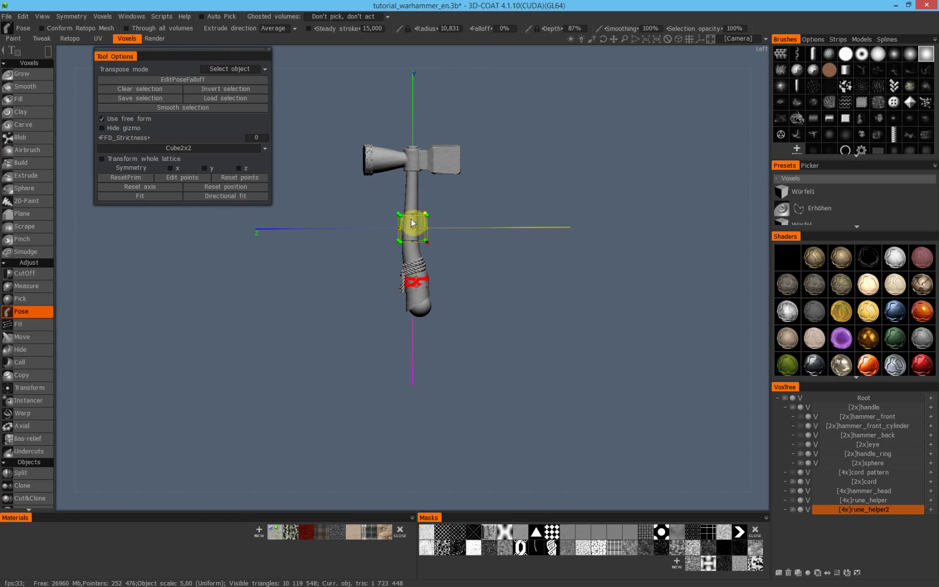
pyautogui.scroll(5, 411, 219)
pyautogui.click(160, 194)
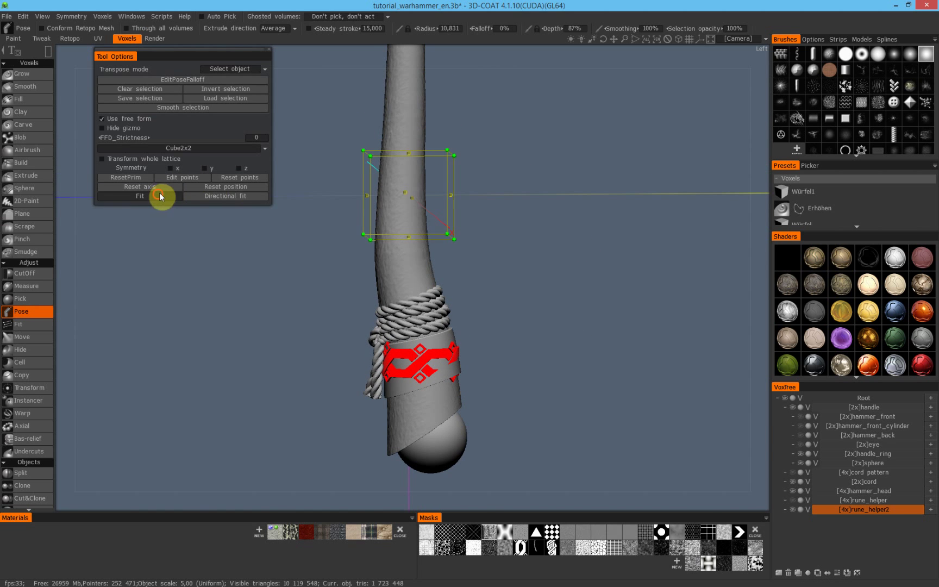
pyautogui.scroll(5, 612, 233)
# Raise the rear of the lattice so the knot band tilts along the slope of the handle ring
pyautogui.moveTo(590, 250)
pyautogui.mouseDown()
pyautogui.moveTo(562, 264)
pyautogui.moveTo(532, 226)
pyautogui.moveTo(566, 283)
pyautogui.moveTo(649, 264)
pyautogui.moveTo(575, 308)
pyautogui.moveTo(574, 275)
pyautogui.mouseUp()
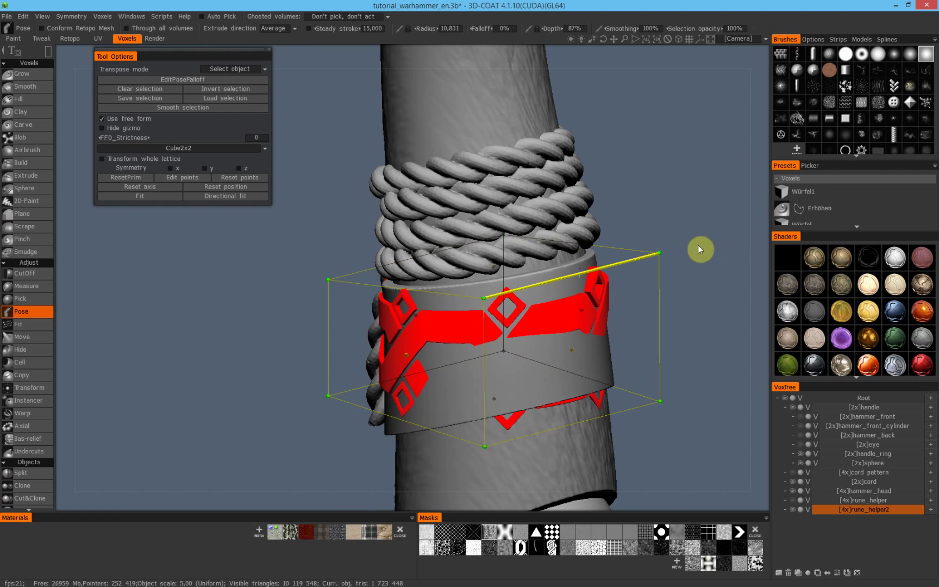
pyautogui.moveTo(657, 337); pyautogui.dragTo(625, 251, button='middle')
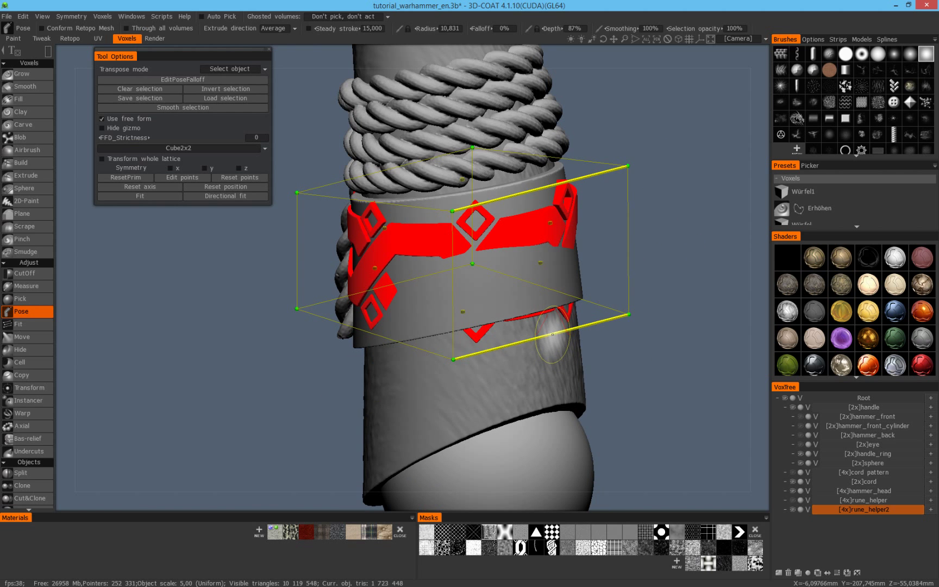
pyautogui.moveTo(552, 335); pyautogui.dragTo(549, 295)
pyautogui.moveTo(634, 292); pyautogui.dragTo(579, 294)
pyautogui.click(66, 56)
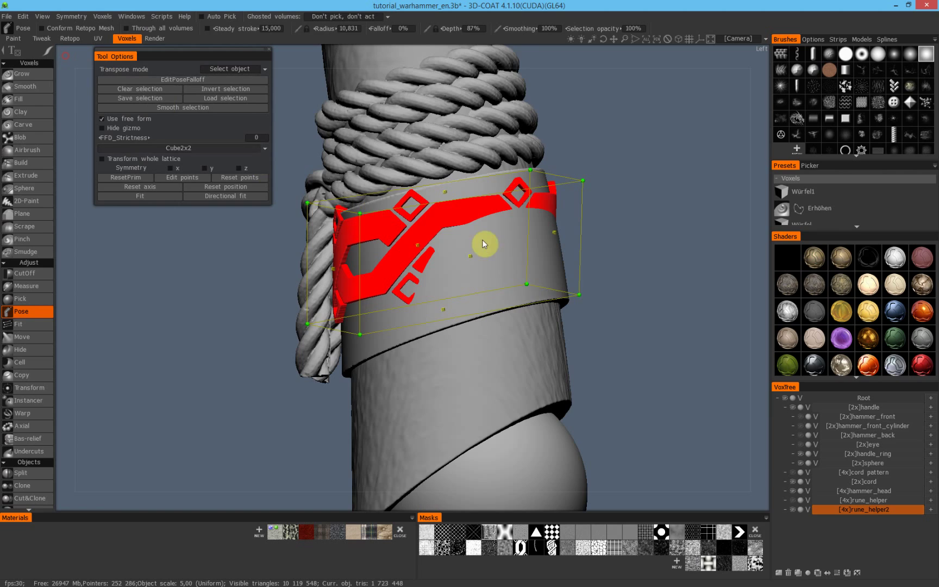
# Pull the lattice's lower rear edge and corner outward and shift its upper rear edge inward to fit the band to the ring
pyautogui.moveTo(550, 288); pyautogui.dragTo(575, 294)
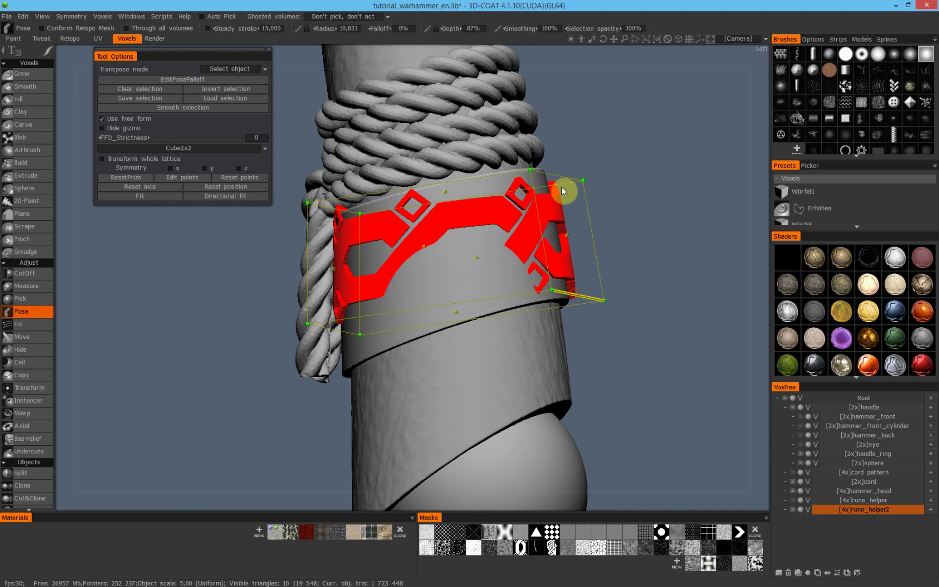
pyautogui.moveTo(597, 203)
pyautogui.mouseDown()
pyautogui.moveTo(549, 237)
pyautogui.moveTo(594, 275)
pyautogui.moveTo(562, 178)
pyautogui.moveTo(552, 175)
pyautogui.mouseUp()
pyautogui.moveTo(606, 260); pyautogui.dragTo(443, 225)
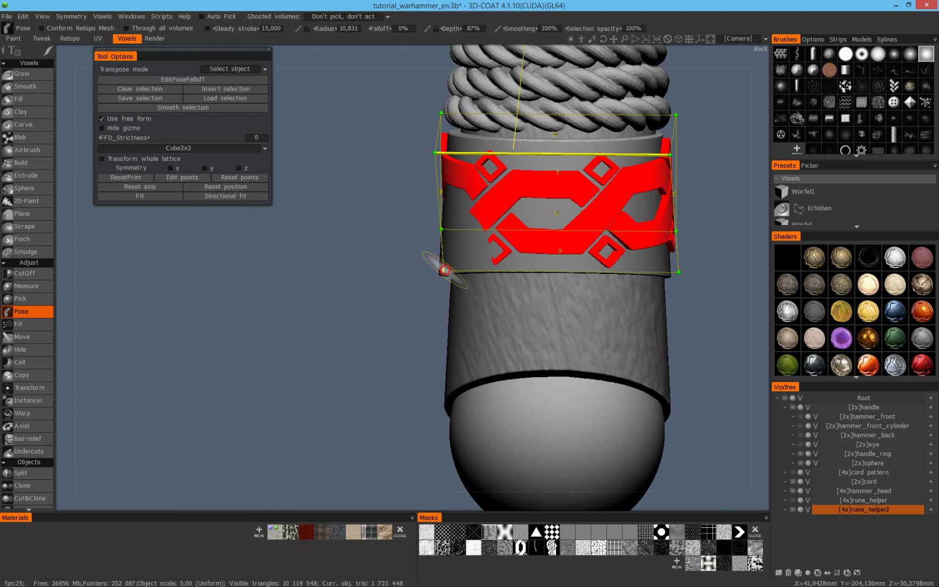
pyautogui.moveTo(436, 269); pyautogui.dragTo(434, 270)
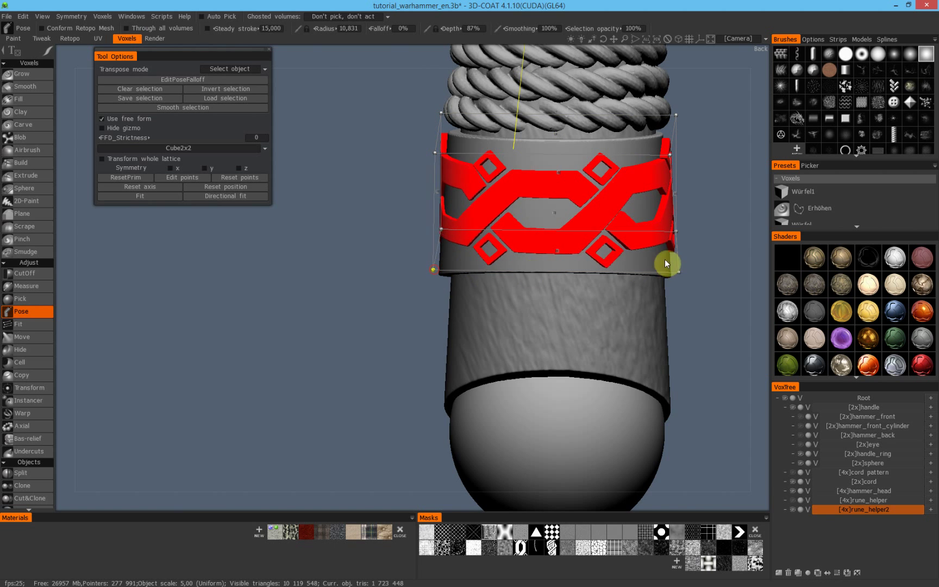
# Shift the front face of the lattice slightly inward so the knot band sits closely on the handle ring
pyautogui.moveTo(681, 252); pyautogui.dragTo(521, 304)
pyautogui.moveTo(576, 331); pyautogui.dragTo(633, 371)
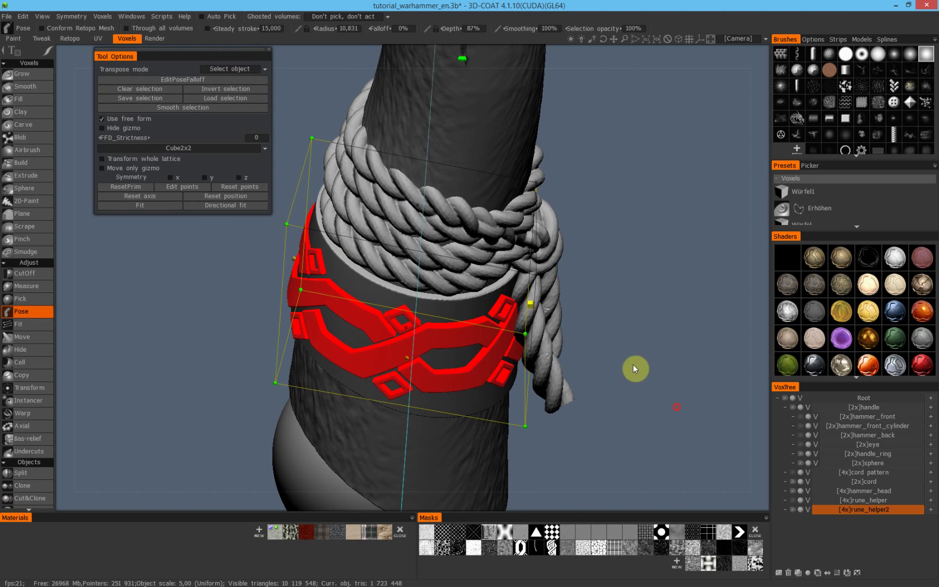
pyautogui.click(532, 303)
pyautogui.moveTo(531, 303); pyautogui.dragTo(526, 302)
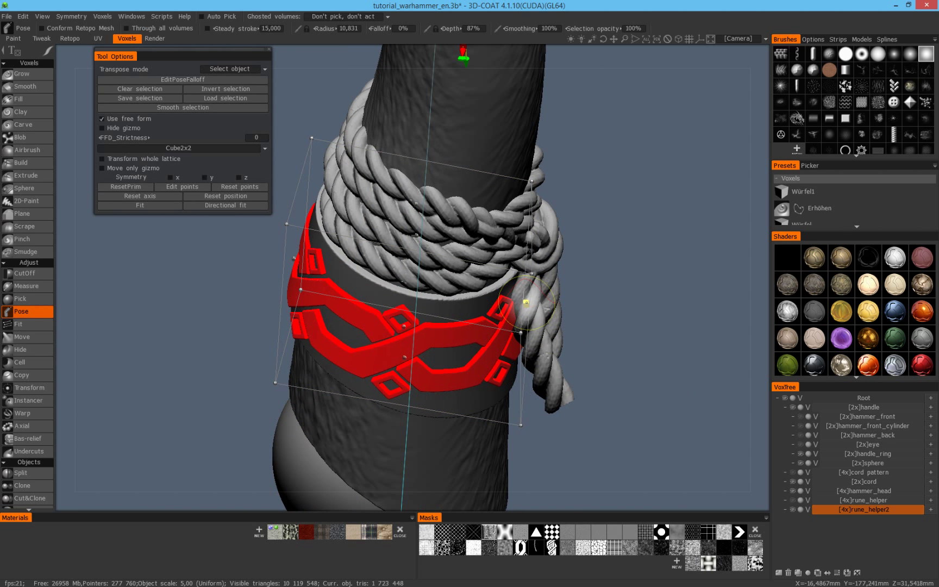
pyautogui.moveTo(610, 300); pyautogui.dragTo(557, 335)
pyautogui.moveTo(584, 261)
pyautogui.mouseDown()
pyautogui.moveTo(593, 202)
pyautogui.moveTo(661, 205)
pyautogui.moveTo(555, 203)
pyautogui.moveTo(580, 199)
pyautogui.moveTo(561, 280)
pyautogui.moveTo(592, 300)
pyautogui.moveTo(549, 282)
pyautogui.moveTo(620, 268)
pyautogui.moveTo(572, 272)
pyautogui.moveTo(541, 318)
pyautogui.moveTo(568, 304)
pyautogui.moveTo(614, 308)
pyautogui.moveTo(486, 279)
pyautogui.moveTo(438, 254)
pyautogui.mouseUp()
pyautogui.click(437, 241)
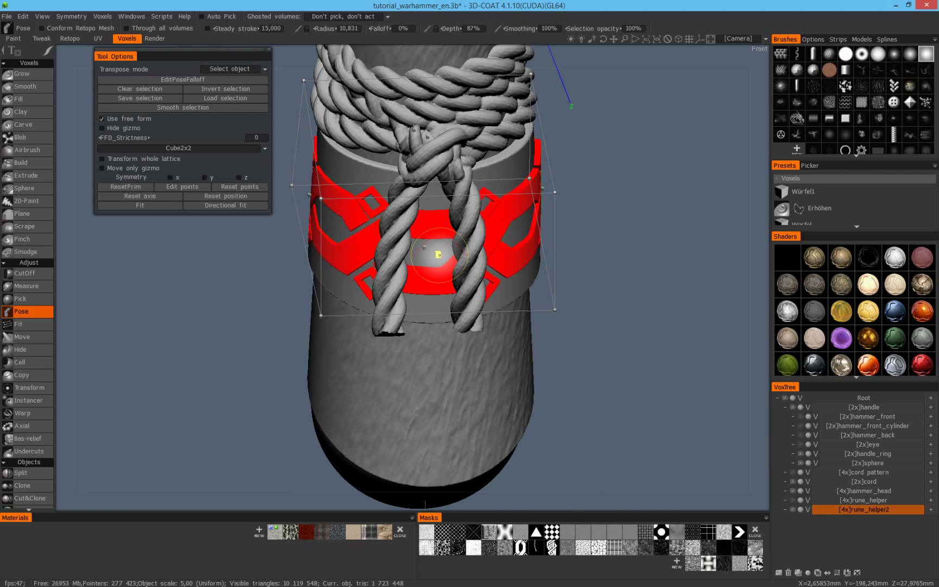
pyautogui.moveTo(540, 273); pyautogui.dragTo(335, 326)
pyautogui.moveTo(335, 325); pyautogui.dragTo(526, 276, button='middle')
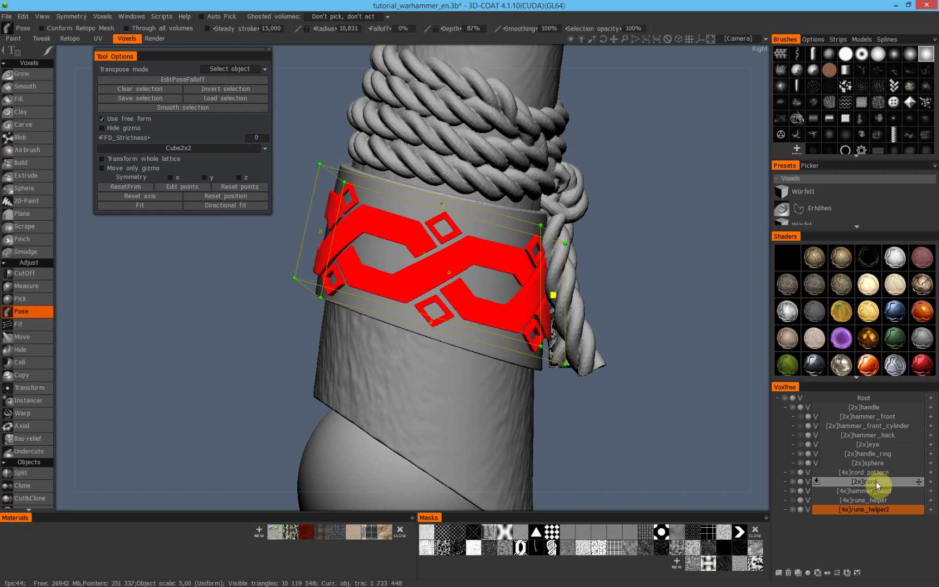
# Hide the cord layer and apply the free-form deformation to the knot band
pyautogui.click(794, 482)
pyautogui.moveTo(654, 327); pyautogui.dragTo(301, 326, button='middle')
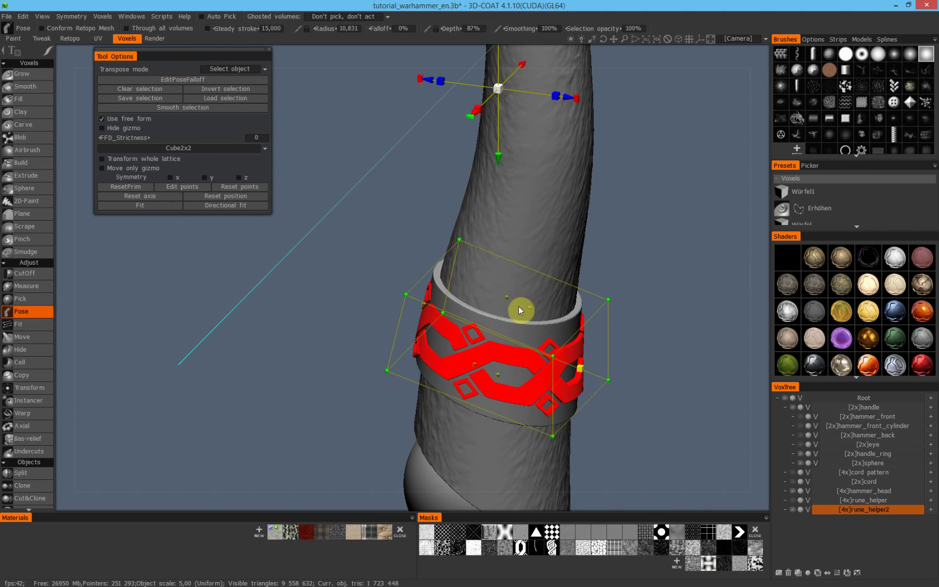
pyautogui.press('Return')
pyautogui.keyDown('alt'); pyautogui.moveTo(423, 326); pyautogui.dragTo(466, 301); pyautogui.keyUp('alt')
pyautogui.moveTo(466, 305); pyautogui.dragTo(755, 448, button='middle')
pyautogui.moveTo(538, 304); pyautogui.dragTo(372, 296, button='middle')
pyautogui.moveTo(372, 293); pyautogui.dragTo(490, 298)
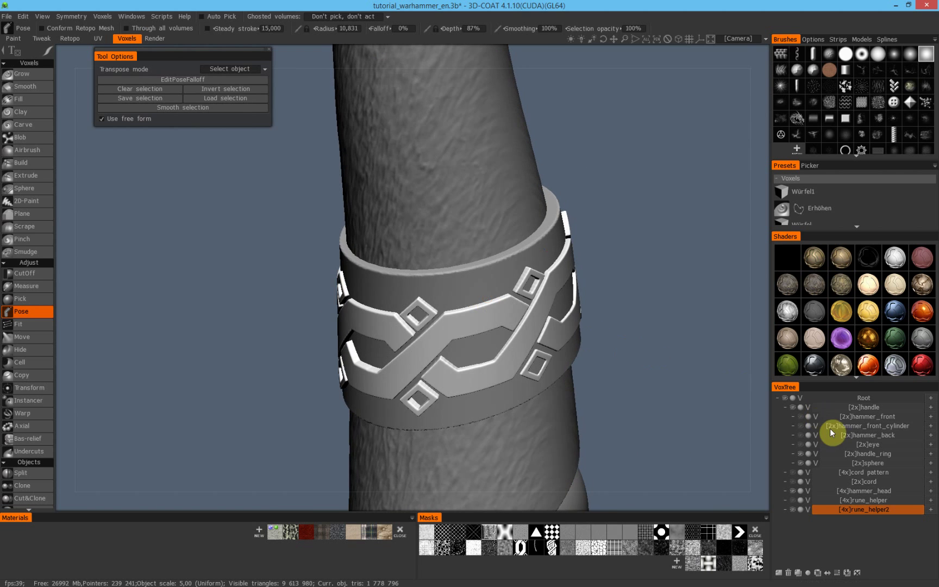
# Toggle the visibility of rune_helper2 and handle_ring to check how the knot band fits the ring
pyautogui.click(793, 510)
pyautogui.click(793, 511)
pyautogui.click(801, 454)
pyautogui.click(801, 454)
pyautogui.moveTo(602, 335); pyautogui.dragTo(551, 279, button='middle')
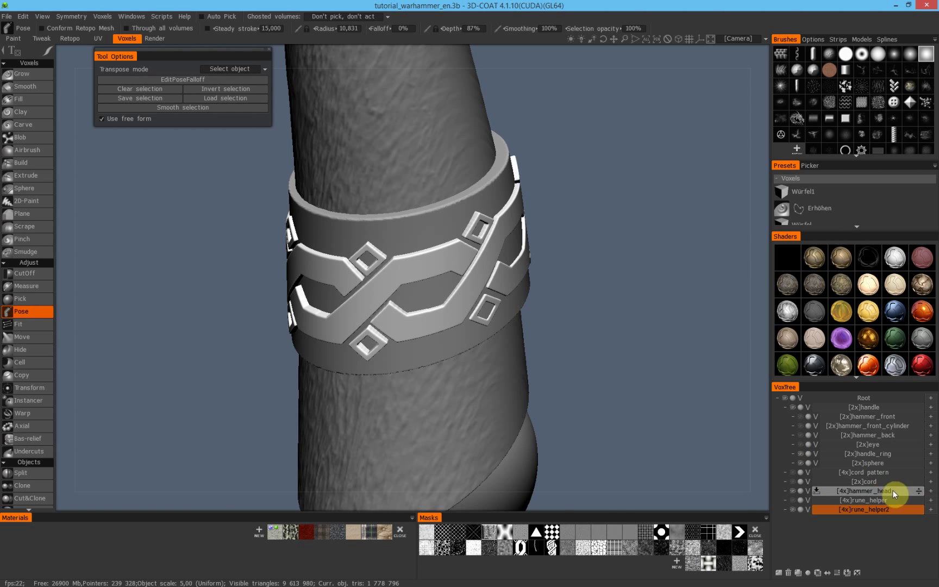
# Try to carve the knot pattern into handle_ring by removing its intersection with rune_helper2, with the helper hidden for inspection
pyautogui.click(891, 453)
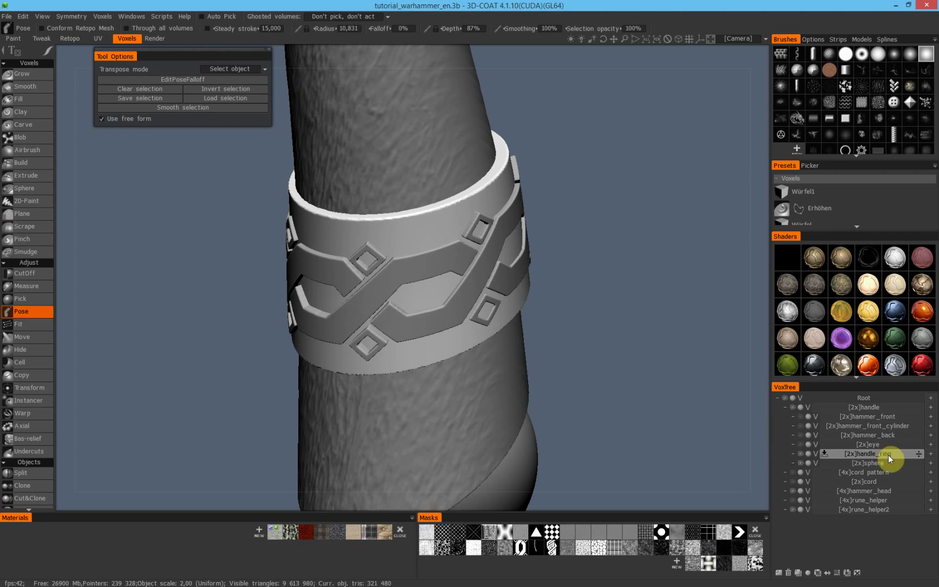
pyautogui.rightClick(888, 455)
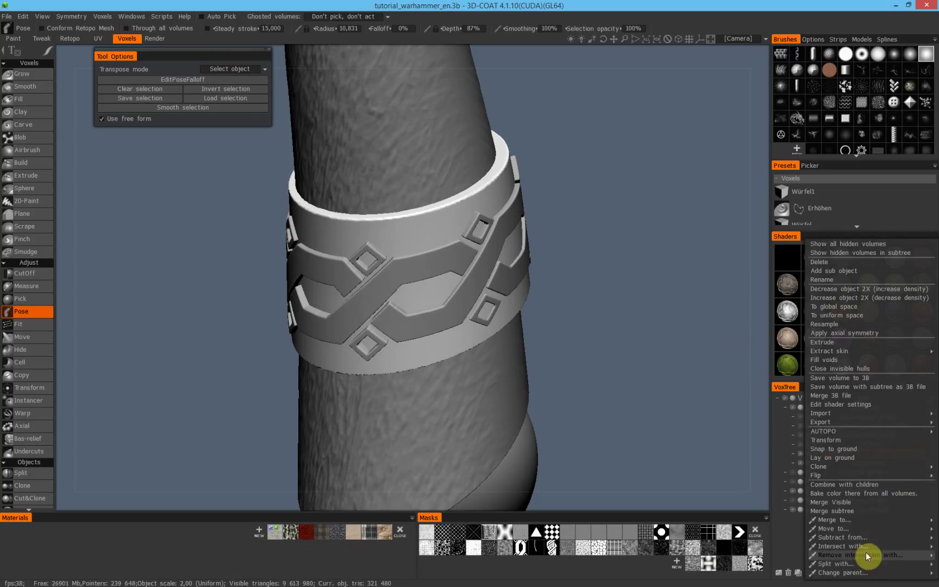
pyautogui.moveTo(871, 554)
pyautogui.click(764, 552)
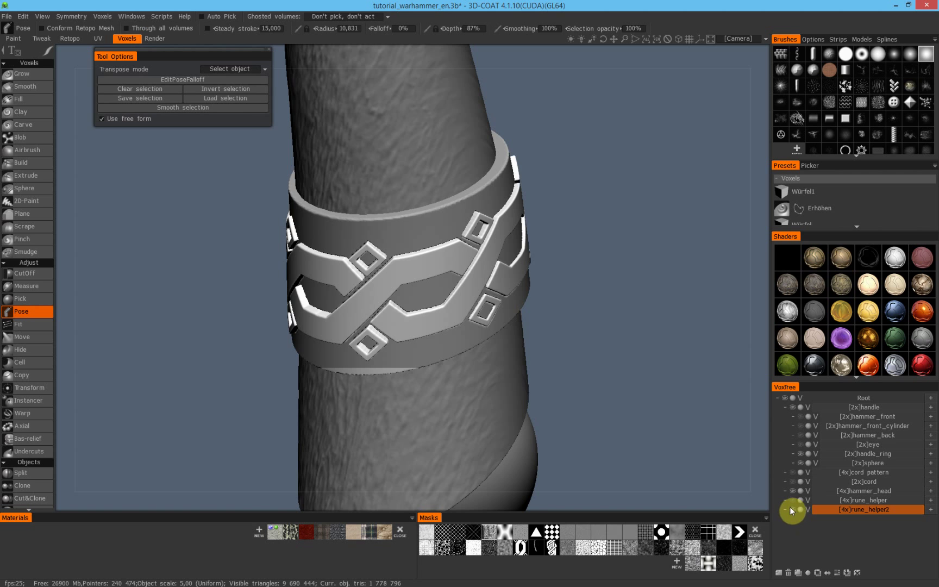
pyautogui.click(792, 509)
pyautogui.moveTo(576, 315); pyautogui.dragTo(662, 264)
pyautogui.moveTo(664, 268)
pyautogui.mouseDown(button='middle')
pyautogui.moveTo(694, 283)
pyautogui.moveTo(707, 319)
pyautogui.moveTo(577, 298)
pyautogui.moveTo(549, 260)
pyautogui.moveTo(445, 304)
pyautogui.moveTo(423, 272)
pyautogui.moveTo(276, 338)
pyautogui.moveTo(329, 311)
pyautogui.mouseUp(button='middle')
pyautogui.click(470, 312)
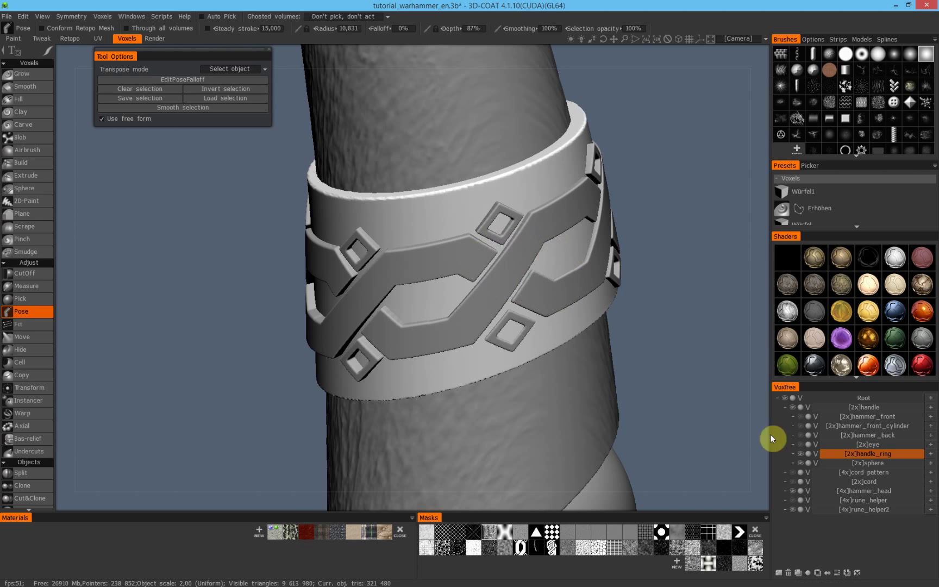
# Scale the rune_helper2 knot band up slightly and uniformly with the Transform tool so it stands out further from the ring
pyautogui.click(865, 510)
pyautogui.moveTo(560, 270); pyautogui.dragTo(596, 323, button='middle')
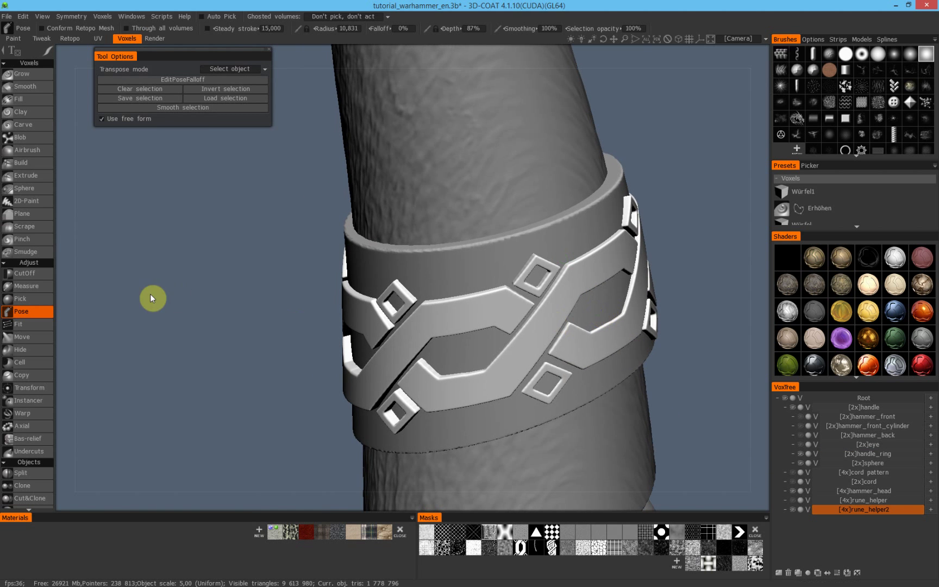
pyautogui.click(34, 389)
pyautogui.moveTo(522, 296)
pyautogui.mouseDown(button='middle')
pyautogui.moveTo(518, 287)
pyautogui.moveTo(511, 300)
pyautogui.mouseUp(button='middle')
pyautogui.moveTo(524, 290); pyautogui.dragTo(526, 292)
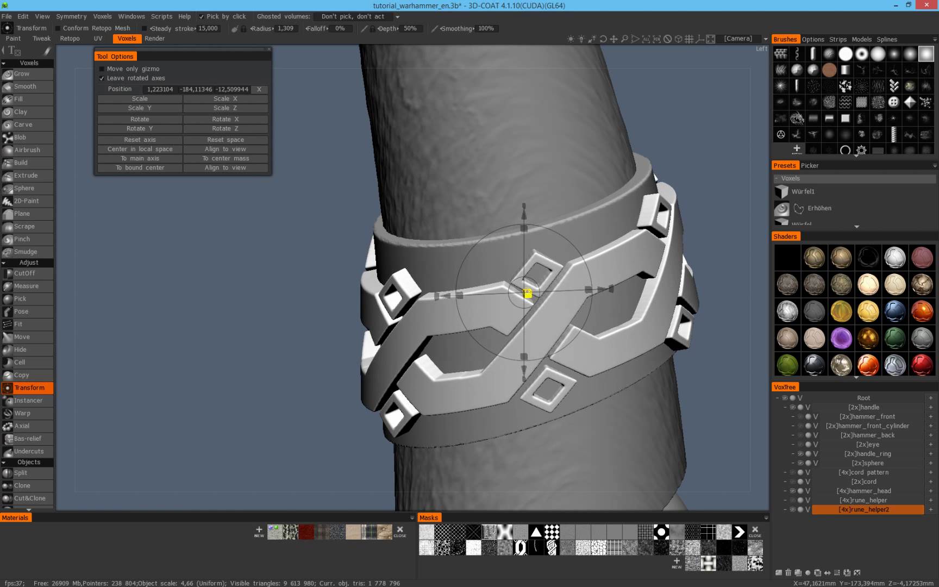
pyautogui.moveTo(528, 295); pyautogui.dragTo(581, 308, button='middle')
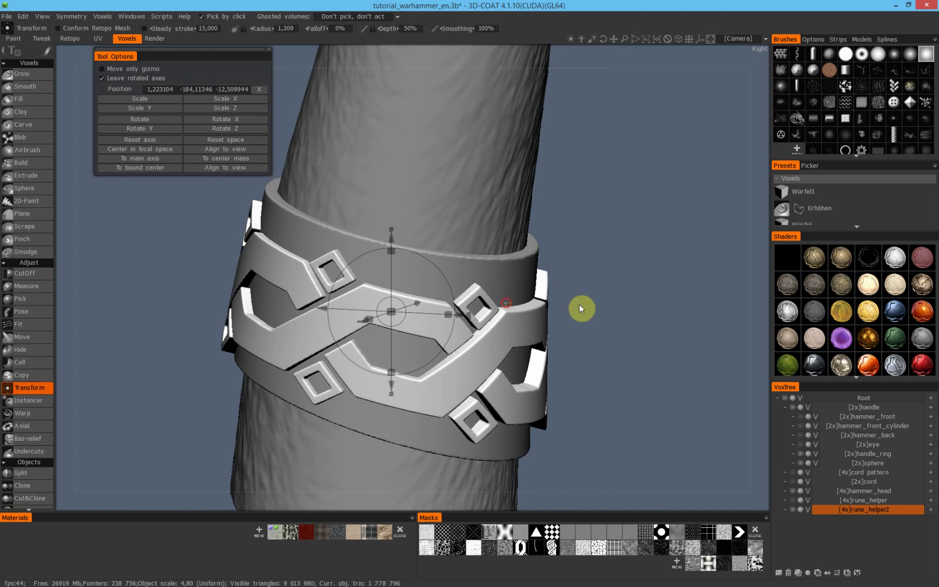
# Remove the intersection with rune_helper2 from handle_ring, and hide rune_helper2 to expose the engraved pattern
pyautogui.click(886, 453)
pyautogui.rightClick(864, 458)
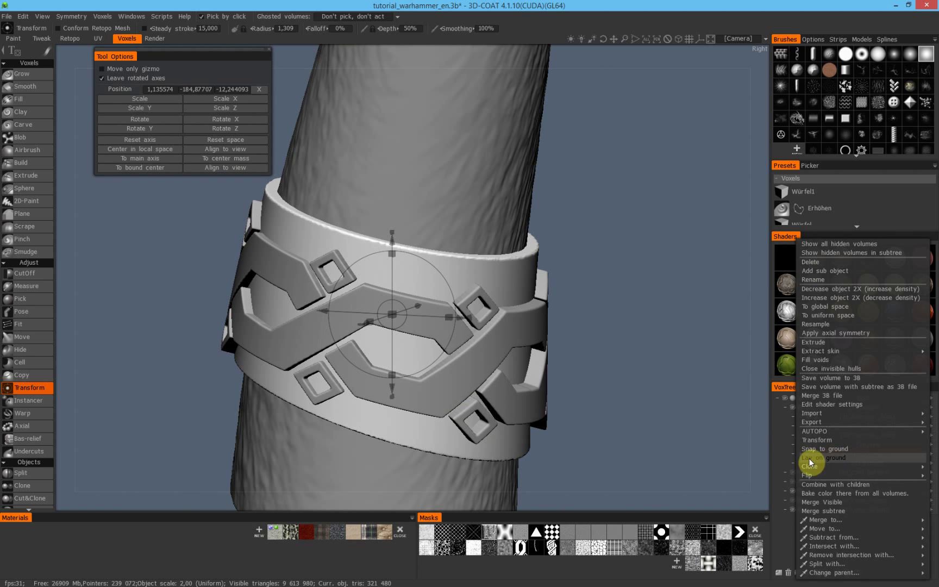
pyautogui.rightClick(880, 455)
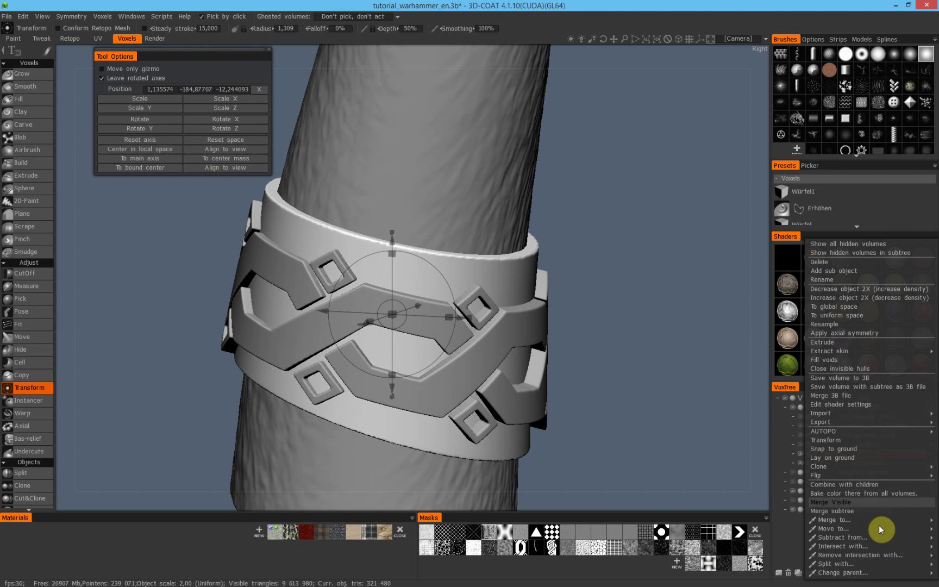
pyautogui.moveTo(882, 558)
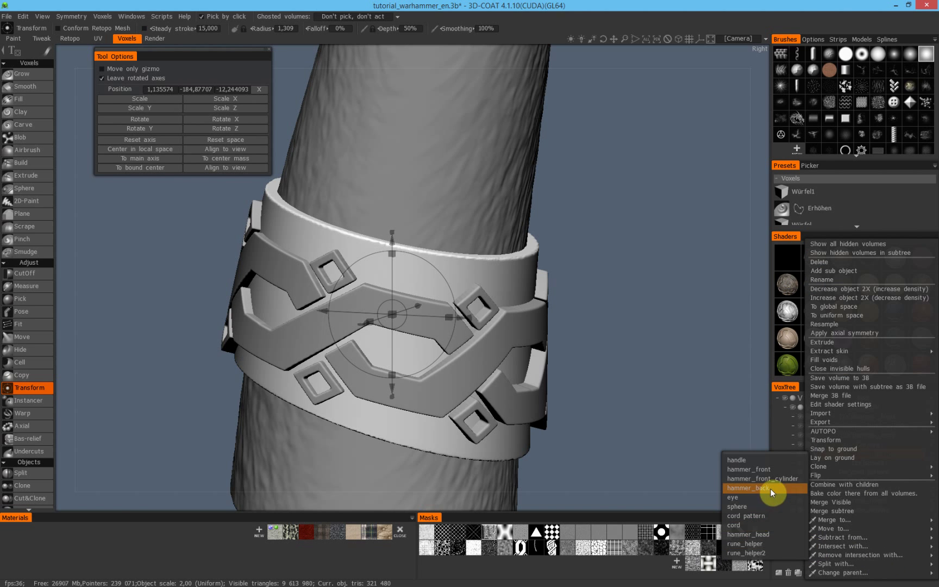
pyautogui.click(782, 553)
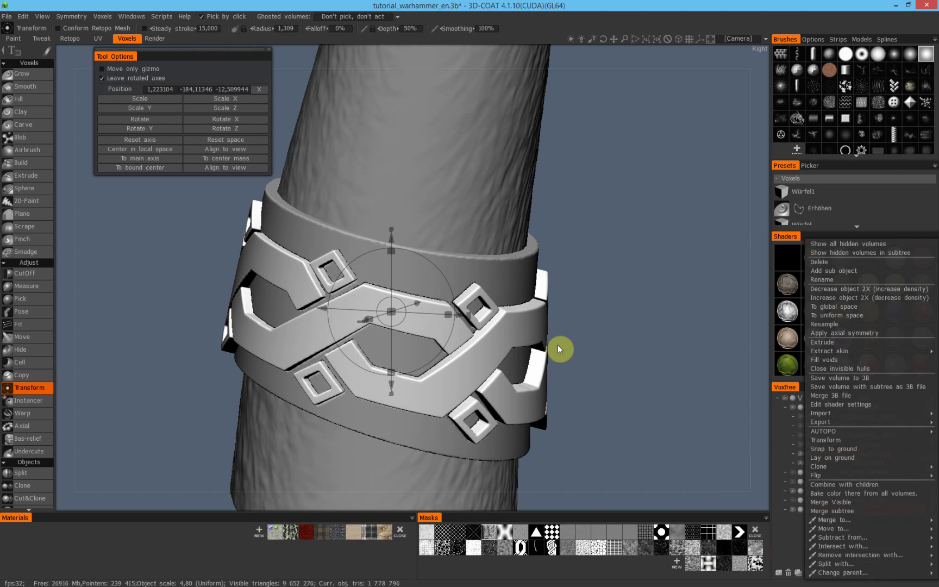
pyautogui.click(790, 511)
pyautogui.moveTo(564, 384); pyautogui.dragTo(185, 322)
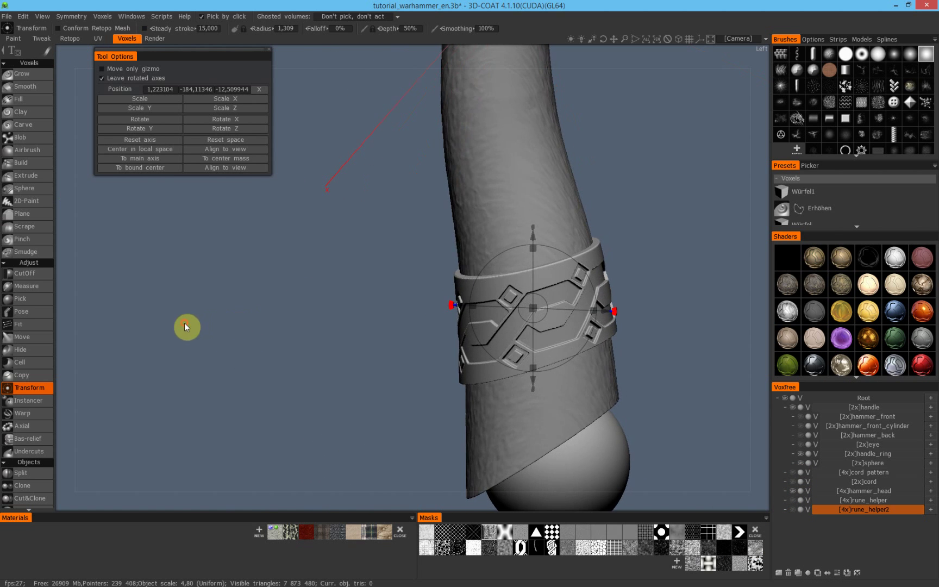
pyautogui.moveTo(566, 293); pyautogui.dragTo(604, 274)
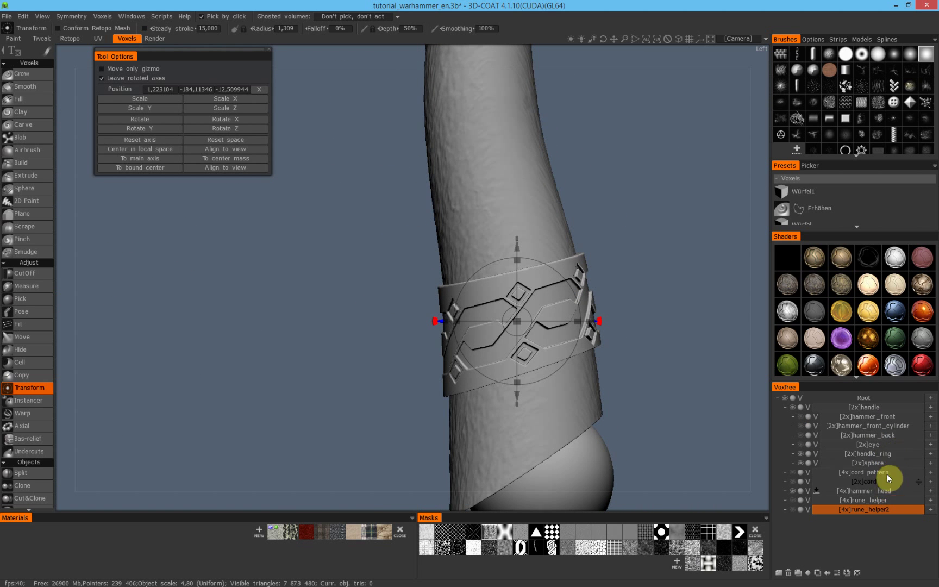
# Select the engraved handle_ring layer and apply Smooth all to soften the pattern's edges
pyautogui.click(888, 453)
pyautogui.scroll(8, 419, 340)
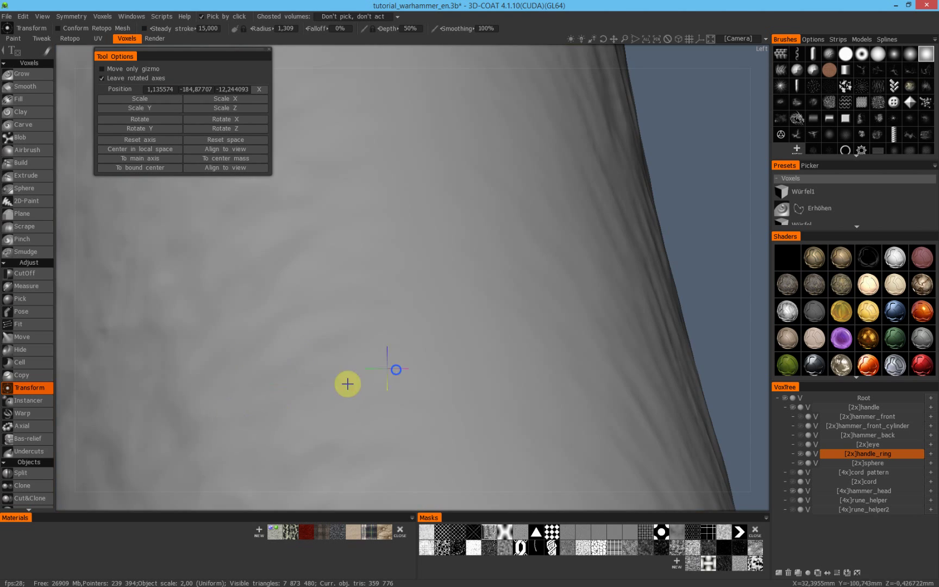
pyautogui.keyDown('alt'); pyautogui.moveTo(348, 384); pyautogui.dragTo(60, 390, button='right'); pyautogui.keyUp('alt')
pyautogui.moveTo(383, 418); pyautogui.dragTo(367, 176, button='middle')
pyautogui.keyDown('alt'); pyautogui.moveTo(367, 176); pyautogui.dragTo(504, 228, button='right'); pyautogui.keyUp('alt')
pyautogui.moveTo(36, 385); pyautogui.dragTo(36, 93)
pyautogui.moveTo(36, 428); pyautogui.dragTo(37, 230)
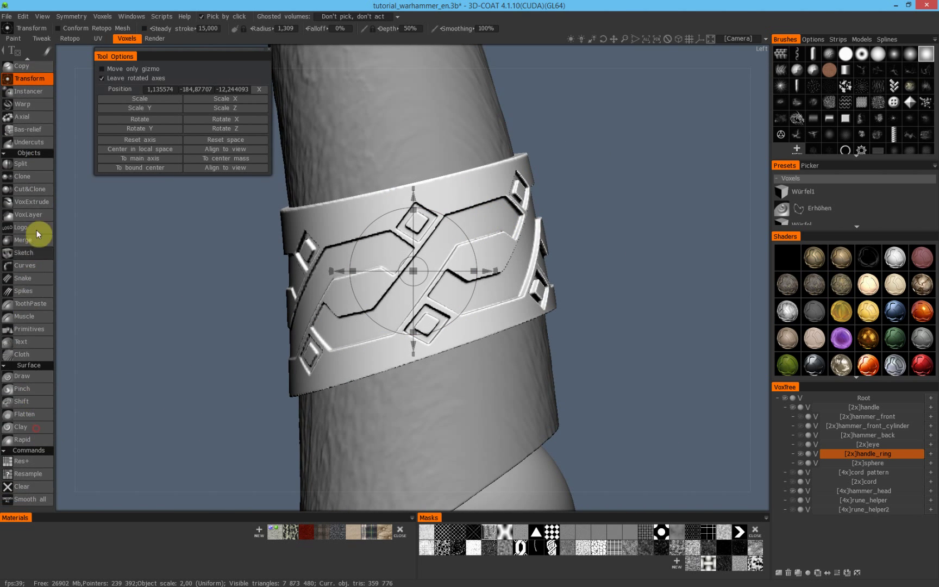
pyautogui.click(38, 499)
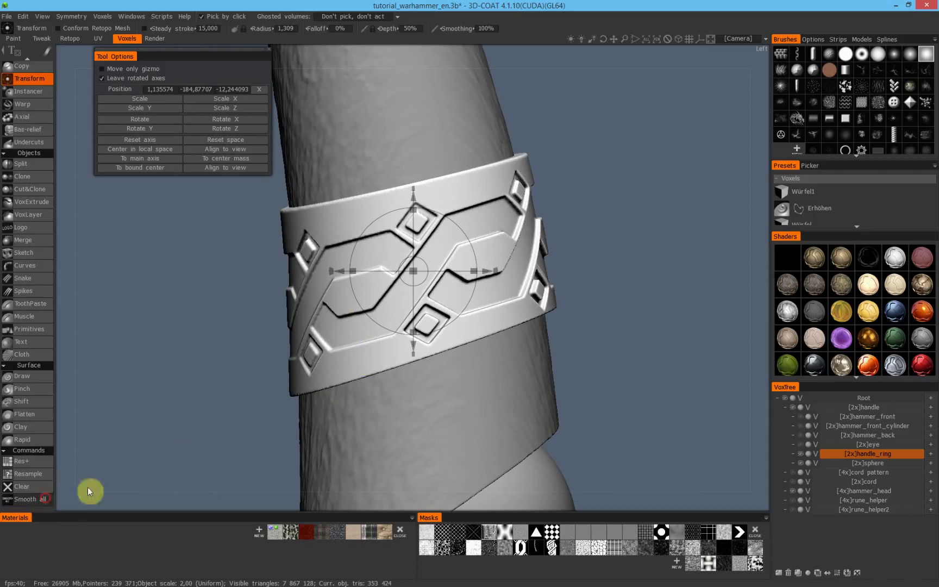
# Show the cord layer again and turn off the Highlight option for the active volume
pyautogui.scroll(-5, 313, 351)
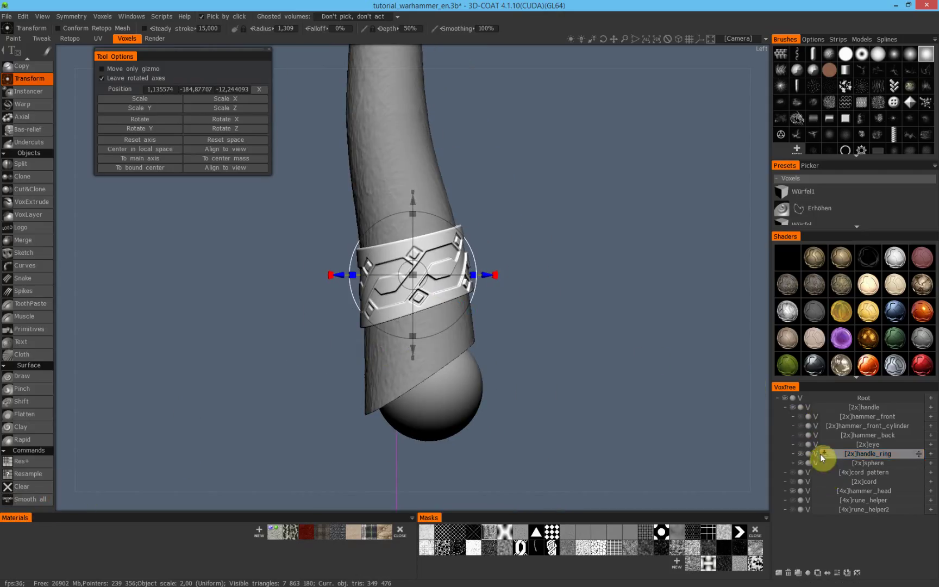
pyautogui.click(794, 482)
pyautogui.moveTo(515, 238); pyautogui.dragTo(531, 343, button='middle')
pyautogui.scroll(-3, 416, 346)
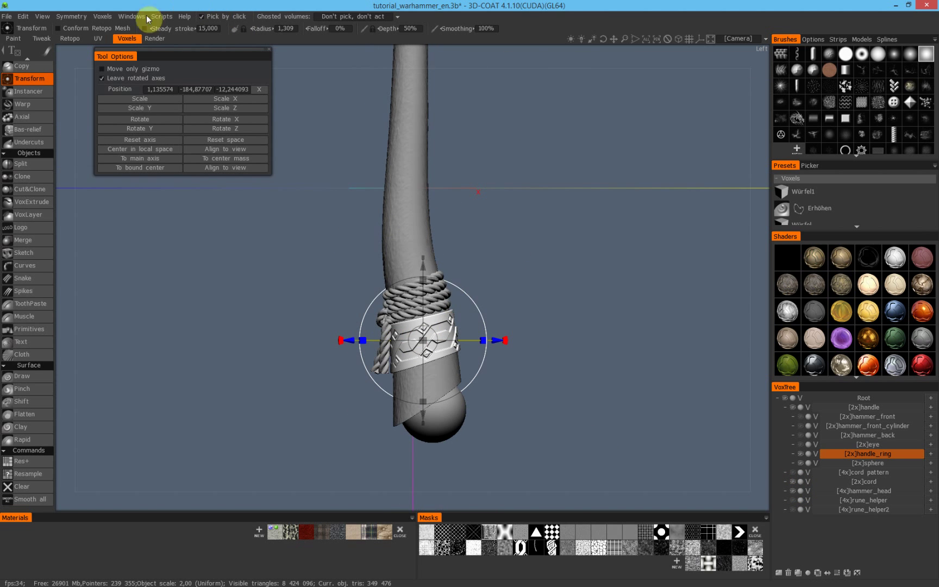
pyautogui.click(103, 16)
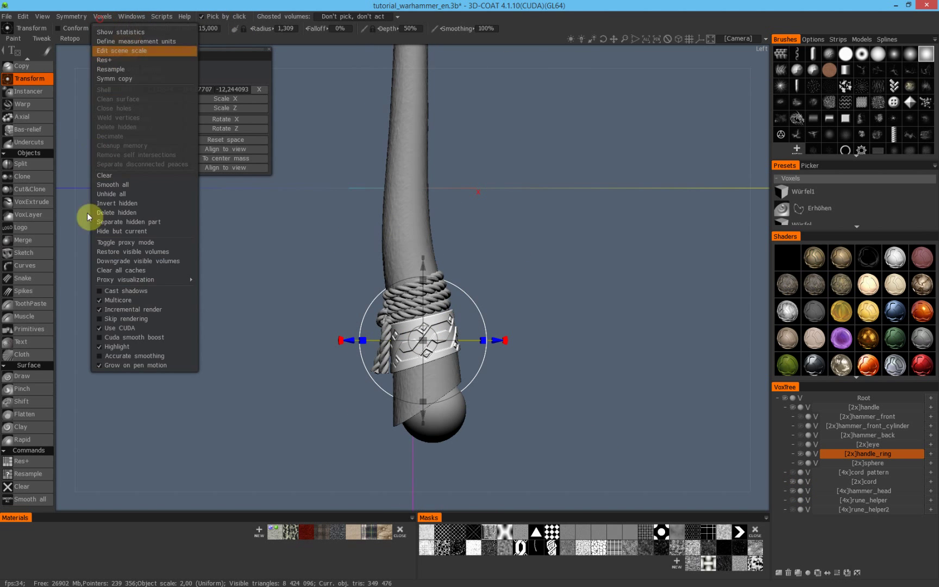
pyautogui.click(142, 348)
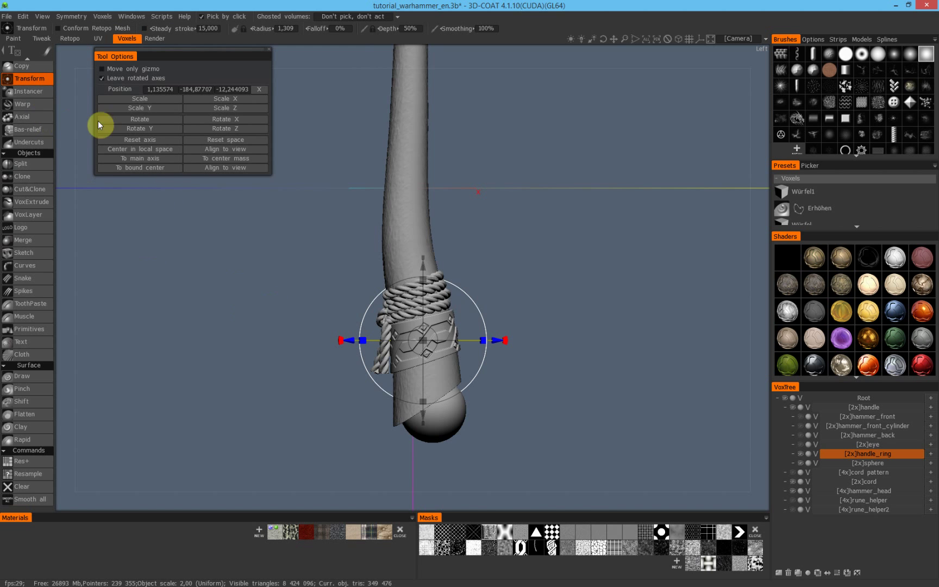
pyautogui.moveTo(622, 288); pyautogui.dragTo(582, 292, button='right')
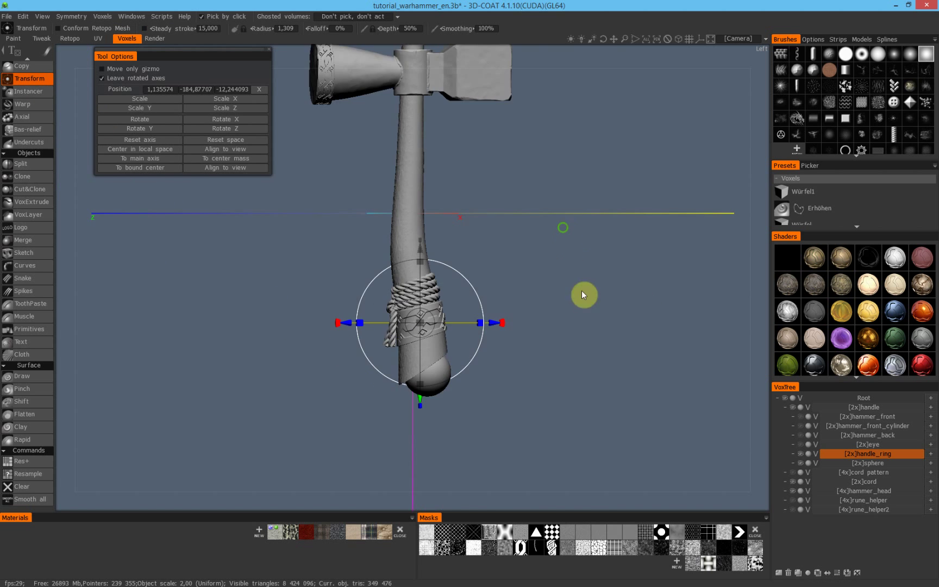
# Switch to the Smooth tool to put away the transform gizmo, and examine the whole warhammer from several sides
pyautogui.moveTo(564, 227); pyautogui.dragTo(589, 337, button='middle')
pyautogui.moveTo(519, 295); pyautogui.dragTo(591, 331)
pyautogui.moveTo(30, 209); pyautogui.dragTo(25, 497)
pyautogui.moveTo(44, 143); pyautogui.dragTo(42, 300)
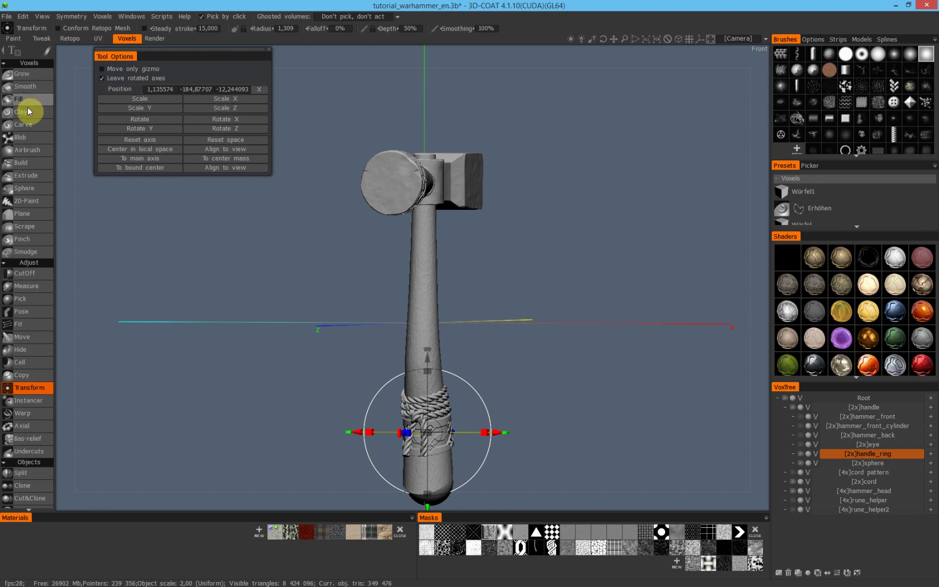
pyautogui.click(24, 86)
pyautogui.moveTo(565, 340)
pyautogui.mouseDown()
pyautogui.moveTo(455, 290)
pyautogui.moveTo(533, 325)
pyautogui.moveTo(487, 329)
pyautogui.moveTo(423, 367)
pyautogui.moveTo(330, 338)
pyautogui.moveTo(170, 409)
pyautogui.moveTo(102, 398)
pyautogui.moveTo(445, 344)
pyautogui.moveTo(487, 369)
pyautogui.moveTo(491, 398)
pyautogui.moveTo(547, 344)
pyautogui.moveTo(561, 369)
pyautogui.moveTo(467, 328)
pyautogui.moveTo(553, 340)
pyautogui.mouseUp()
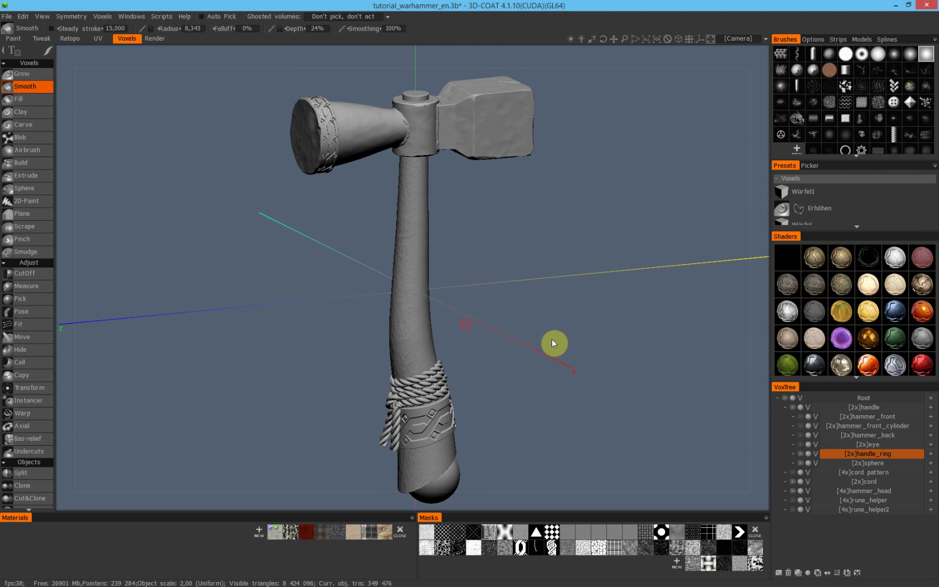